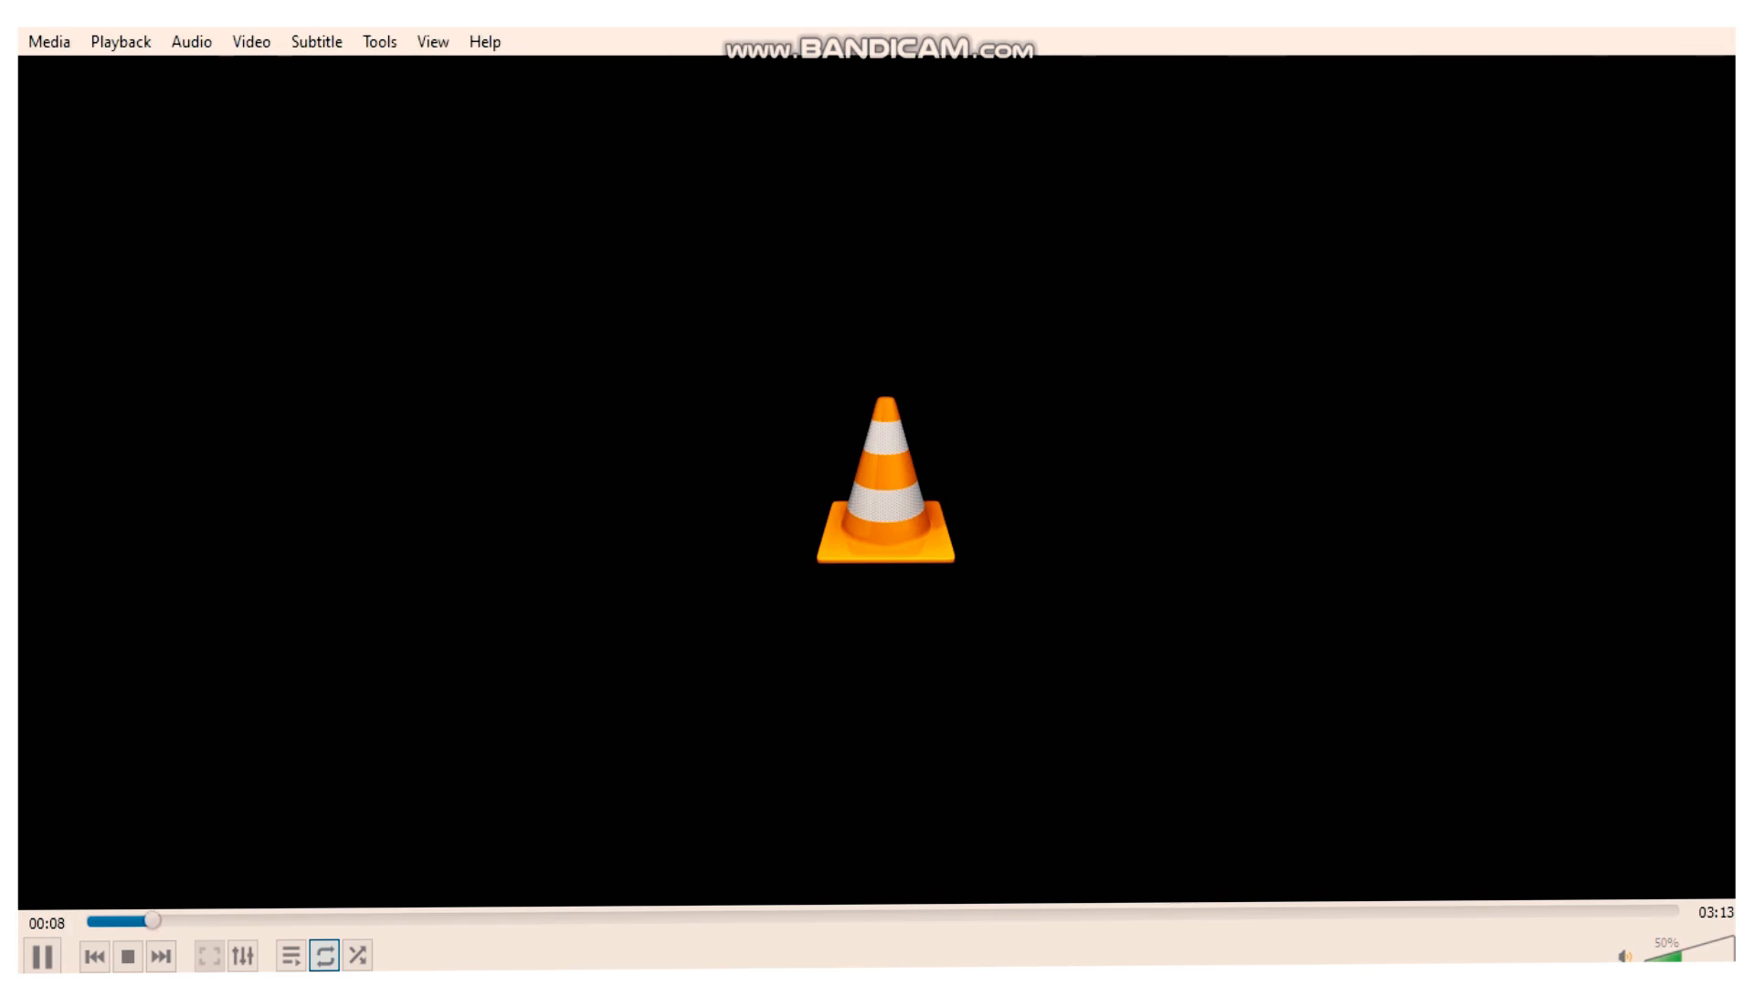
key("space")
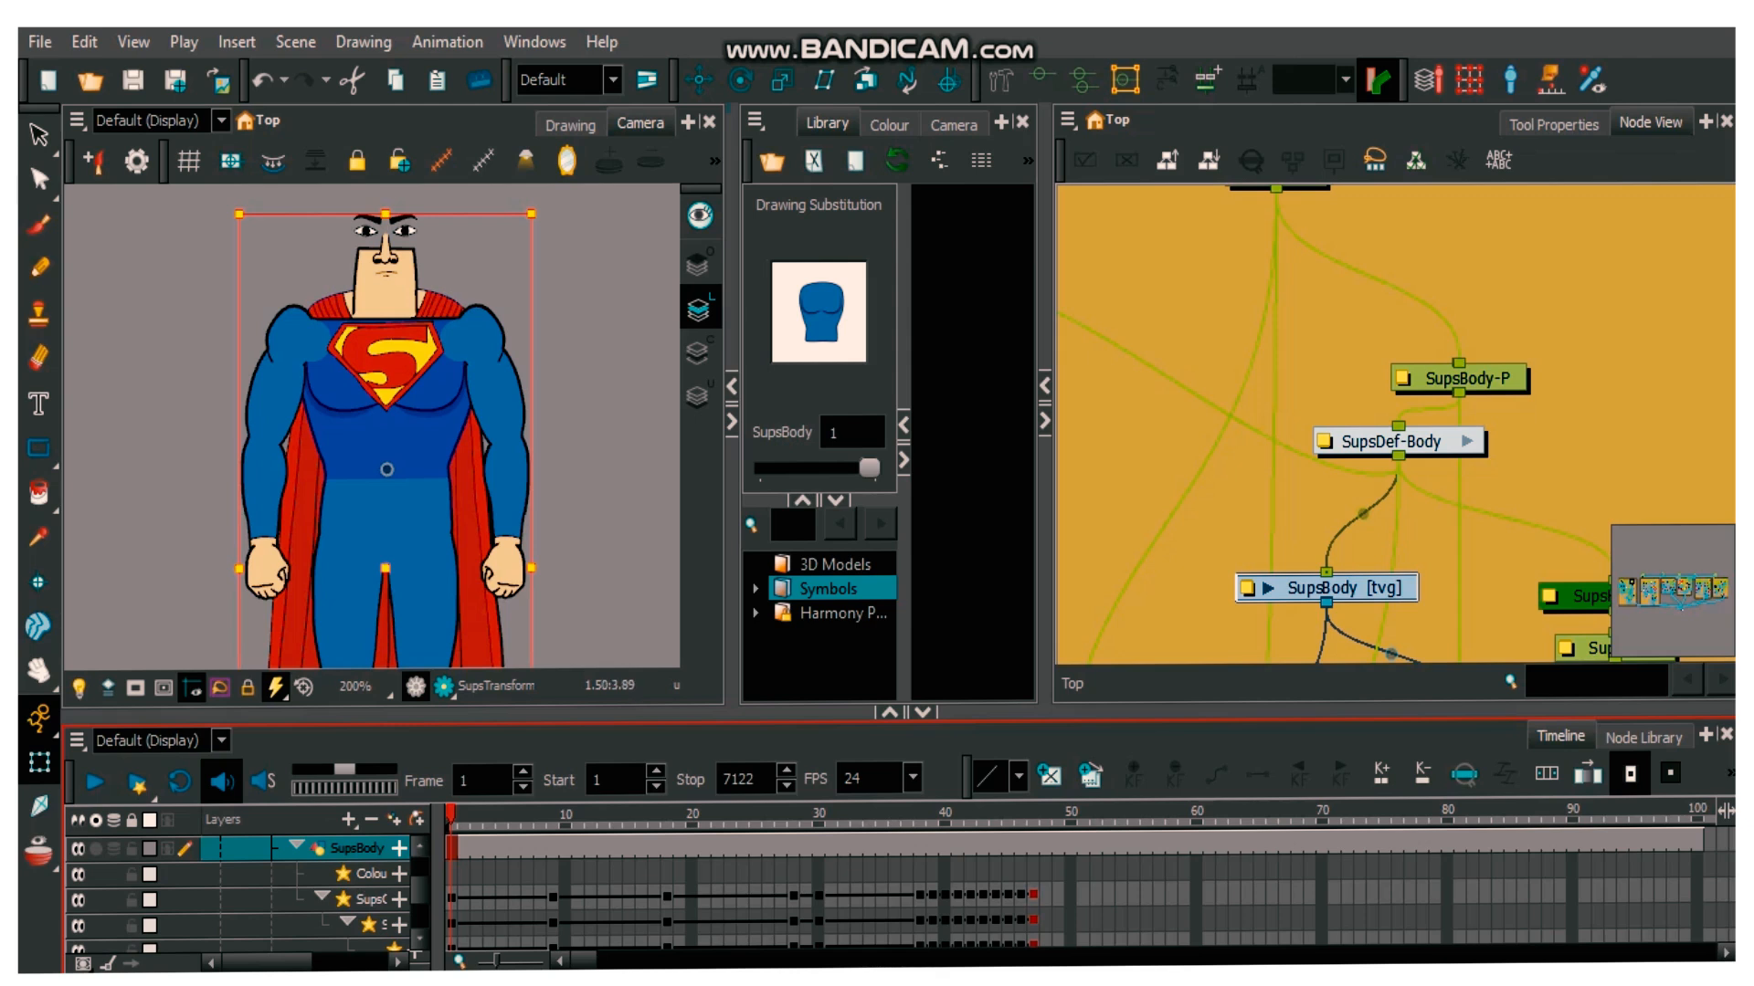
left_click_drag(613, 440, 613, 427)
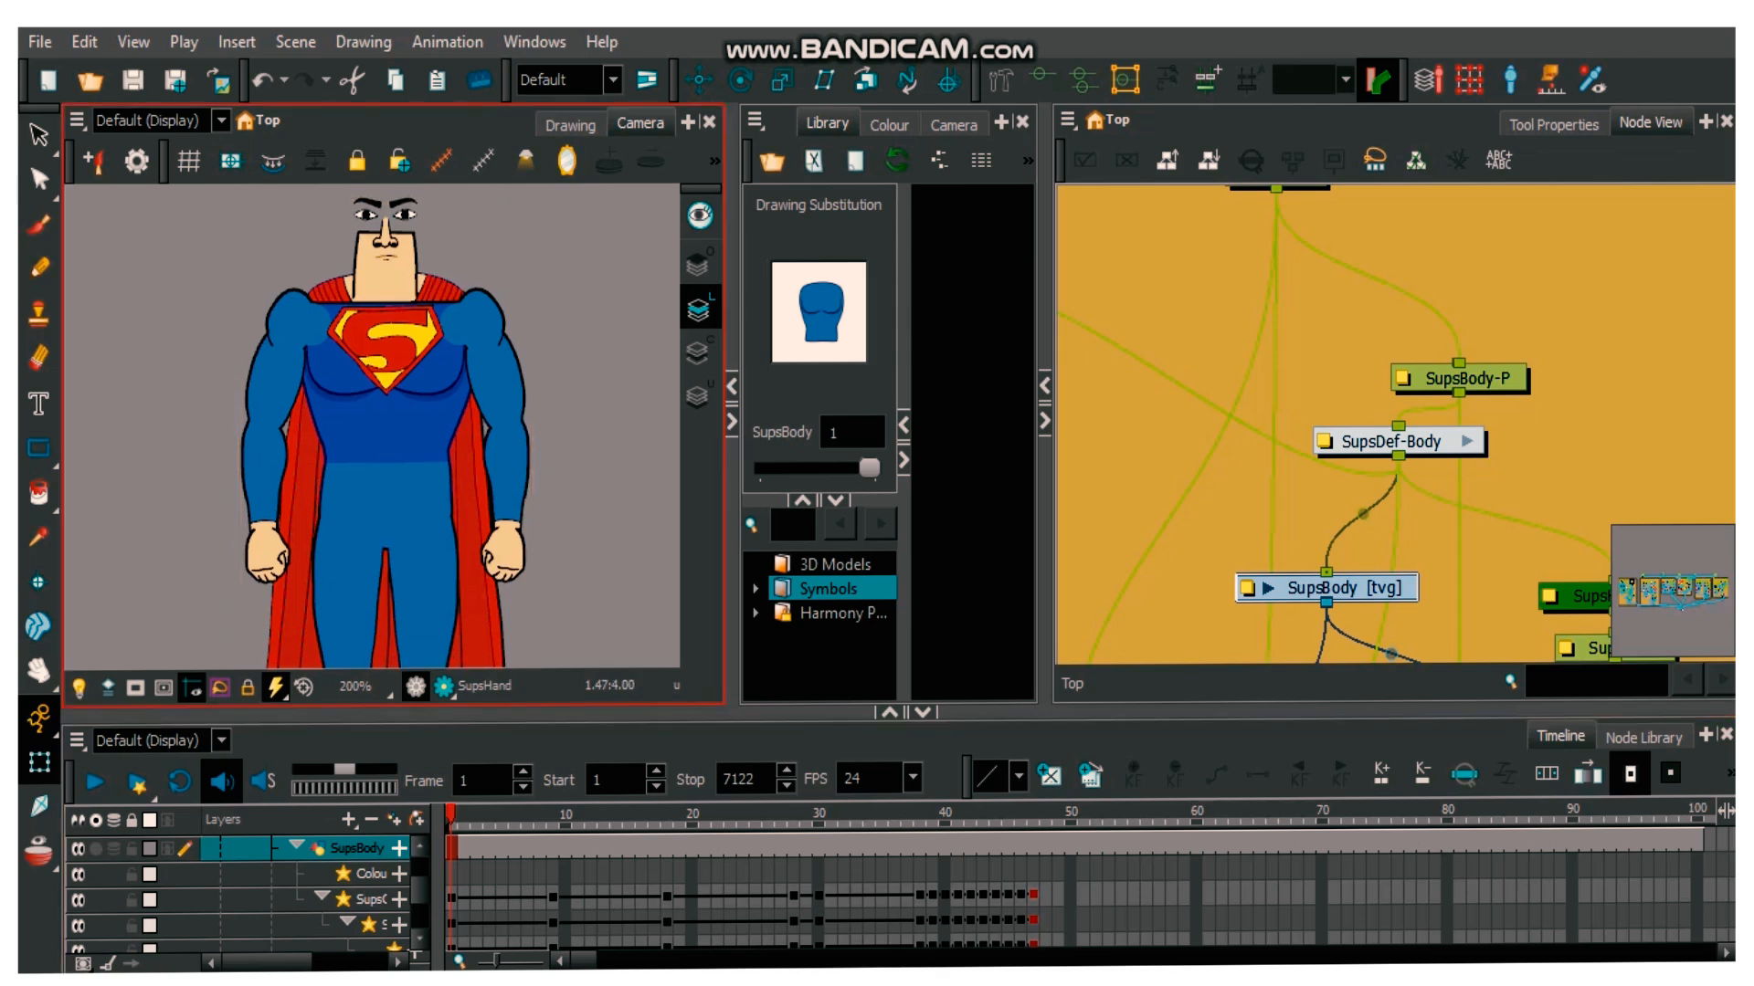
scroll(613, 427, "down", 2)
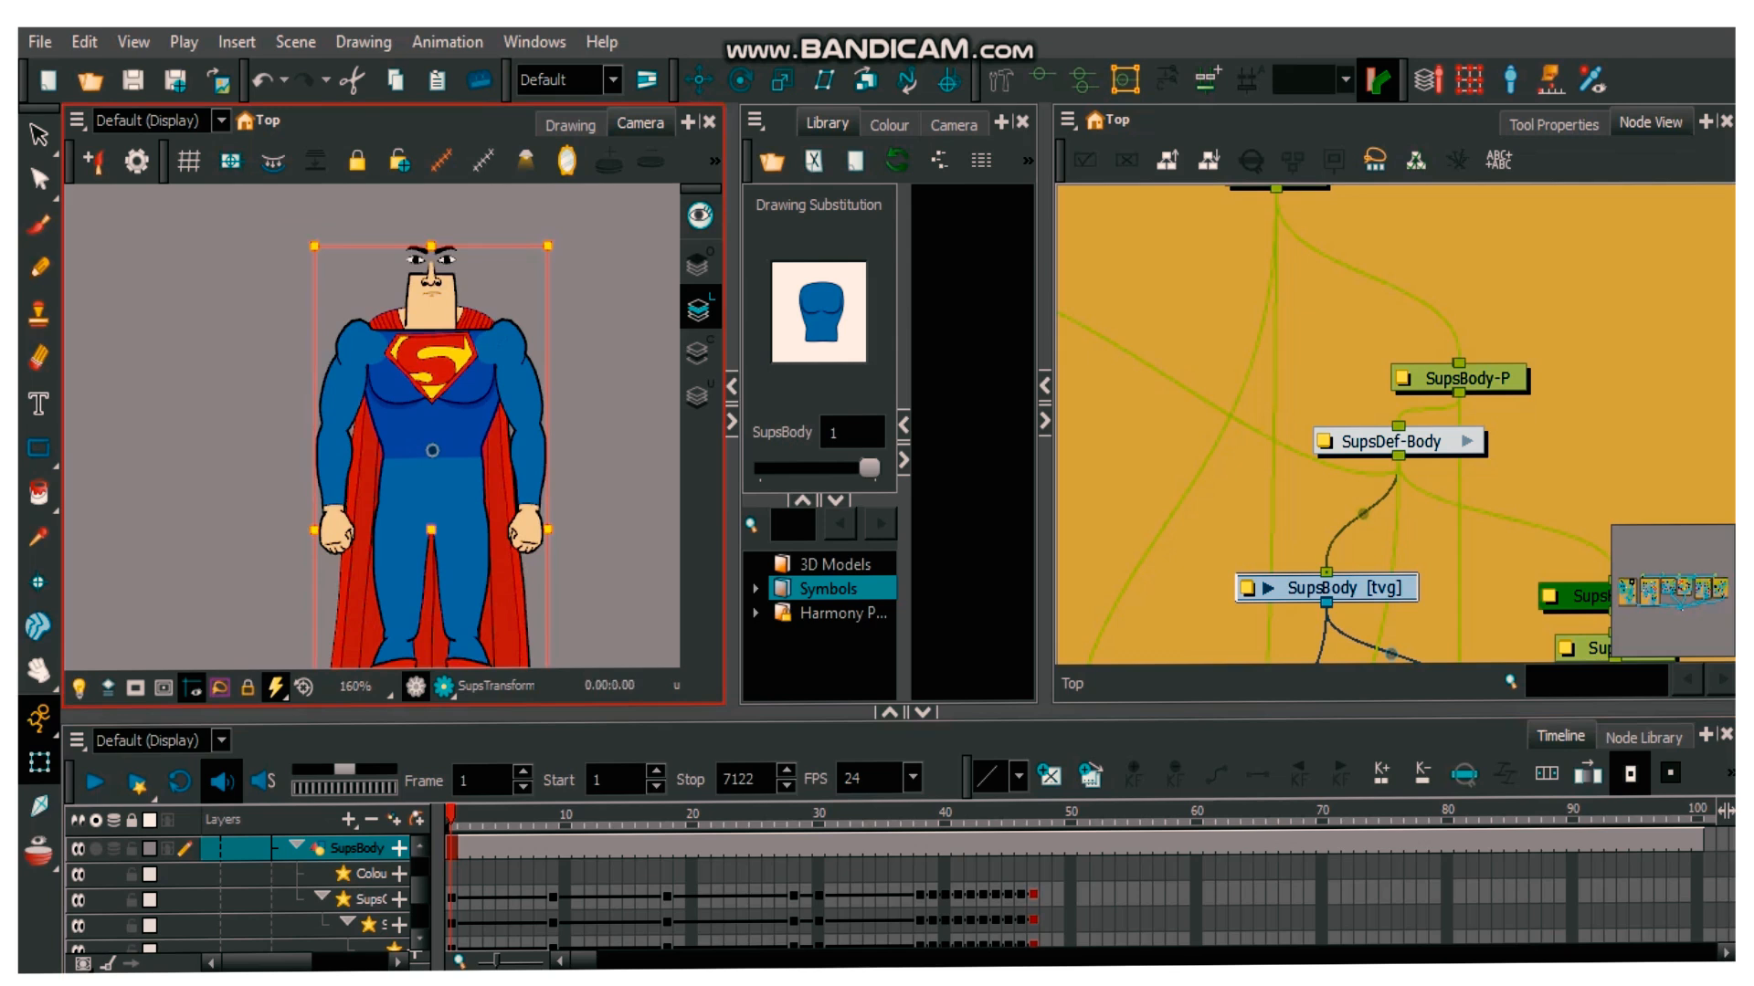
left_click_drag(431, 450, 393, 422)
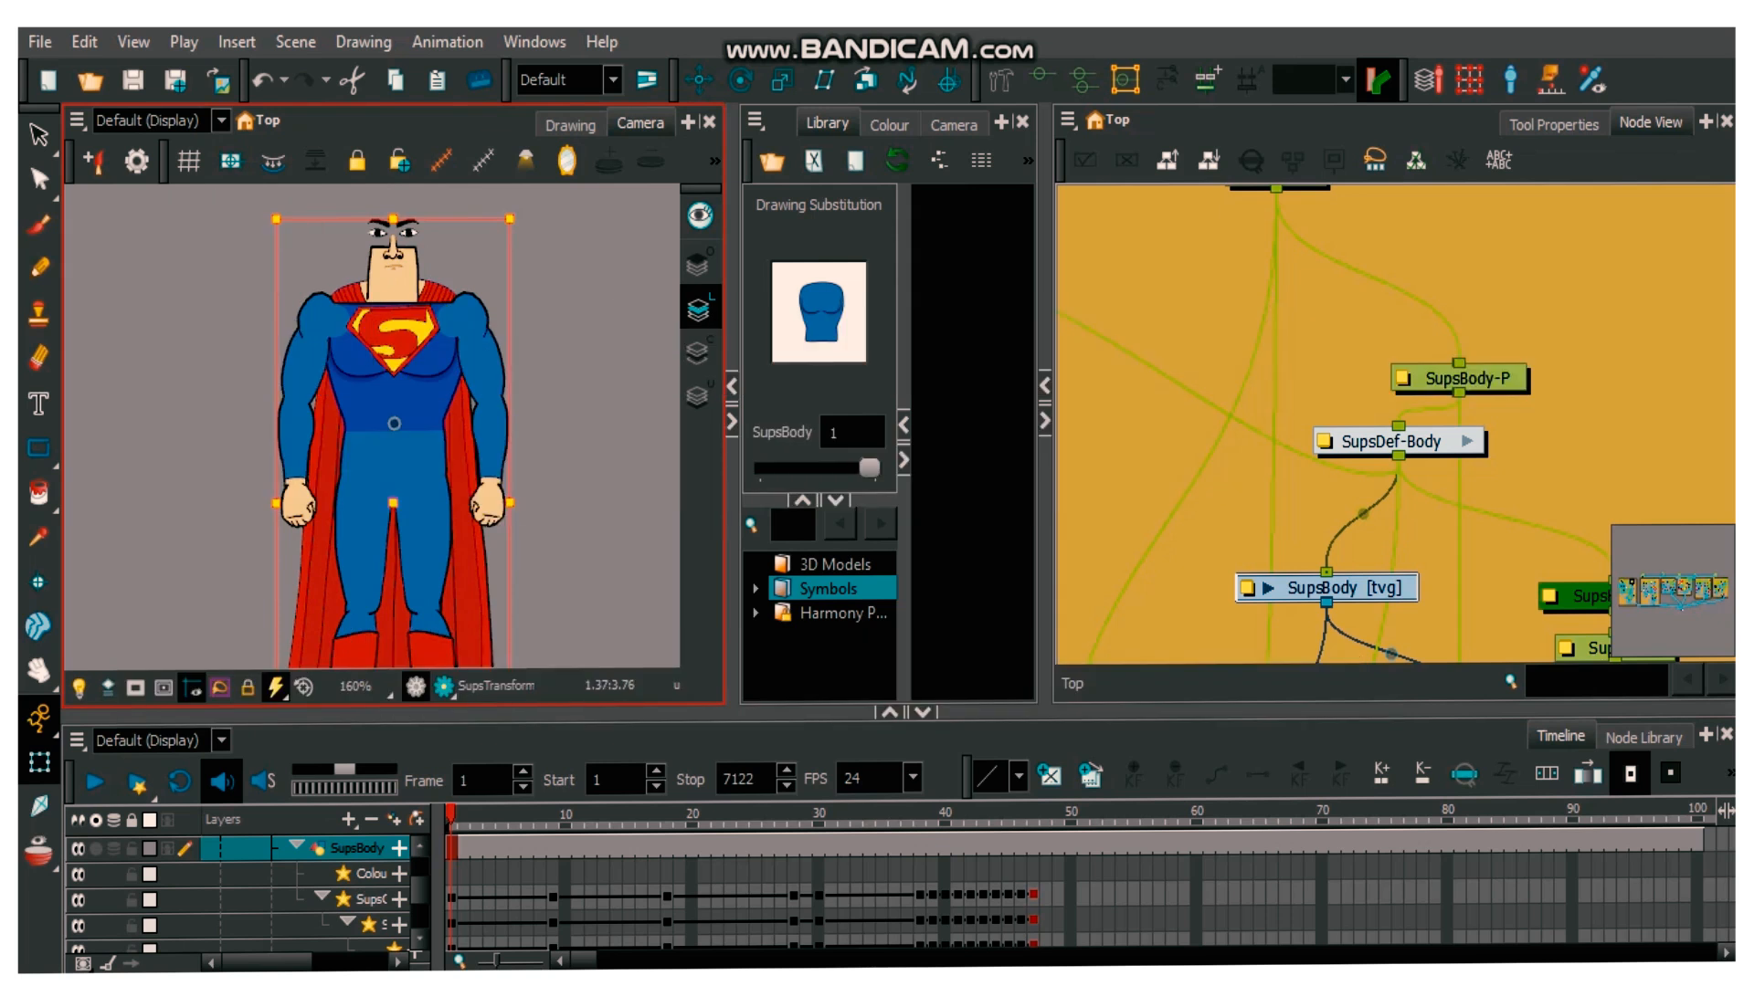
left_click_drag(393, 423, 418, 449)
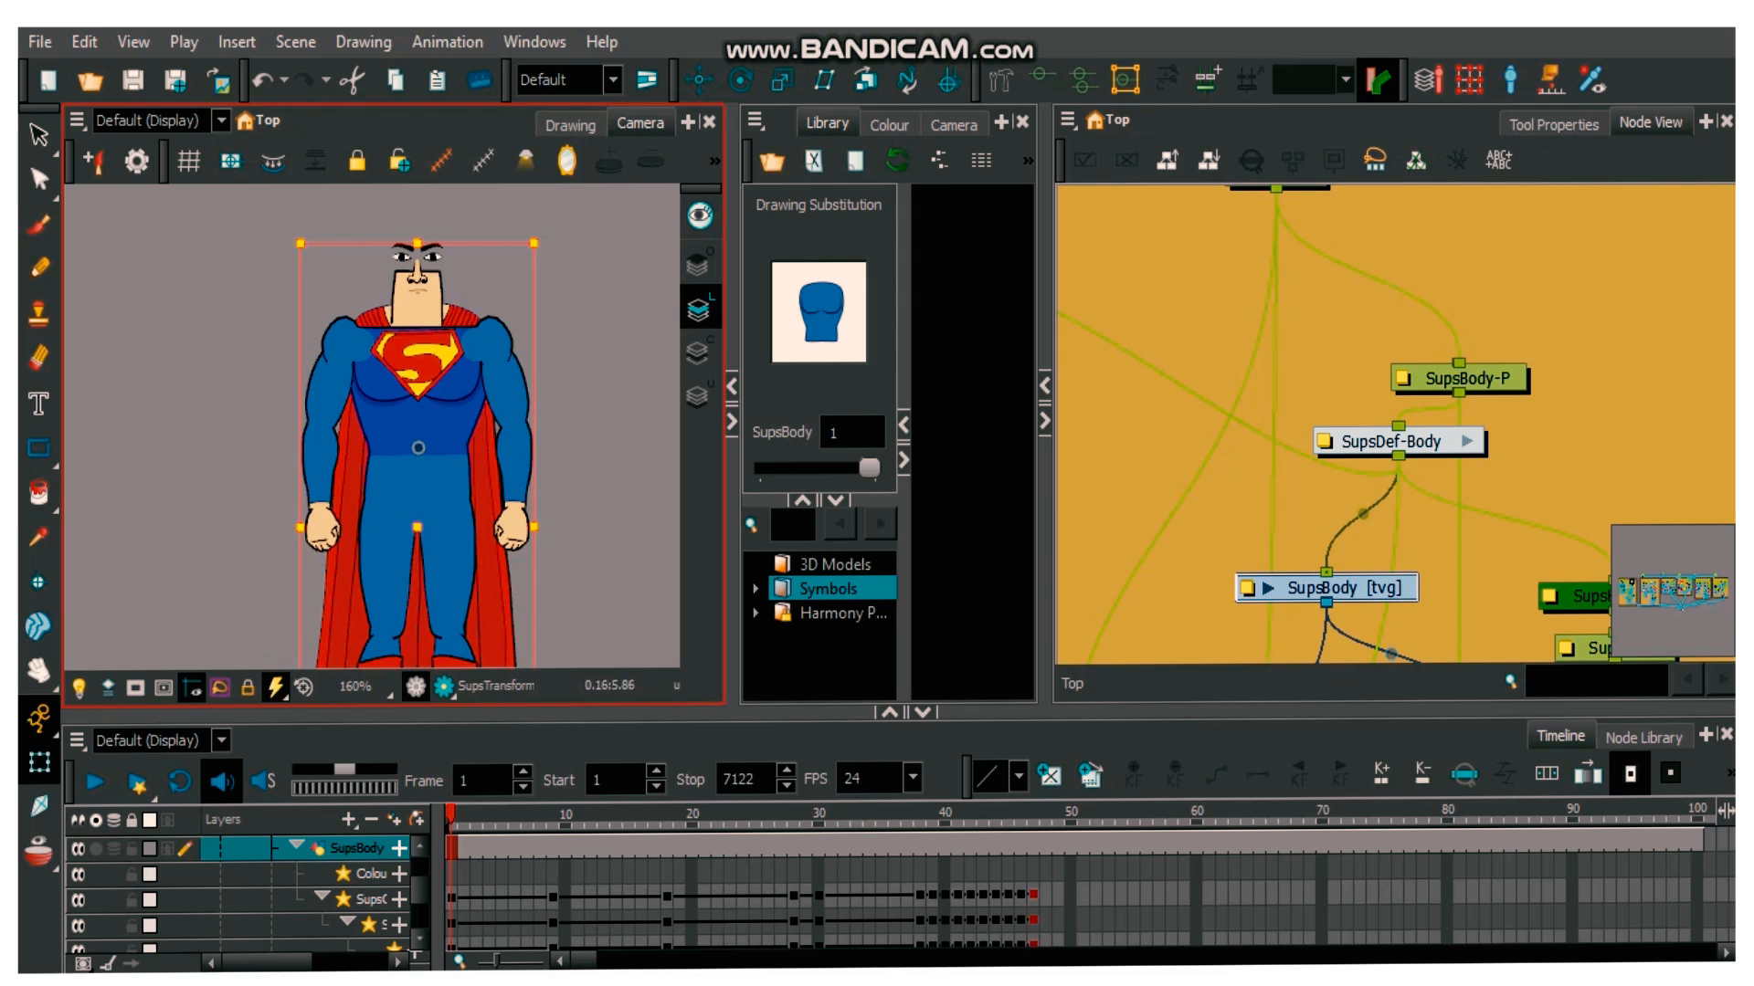
scroll(418, 244, "up", 1)
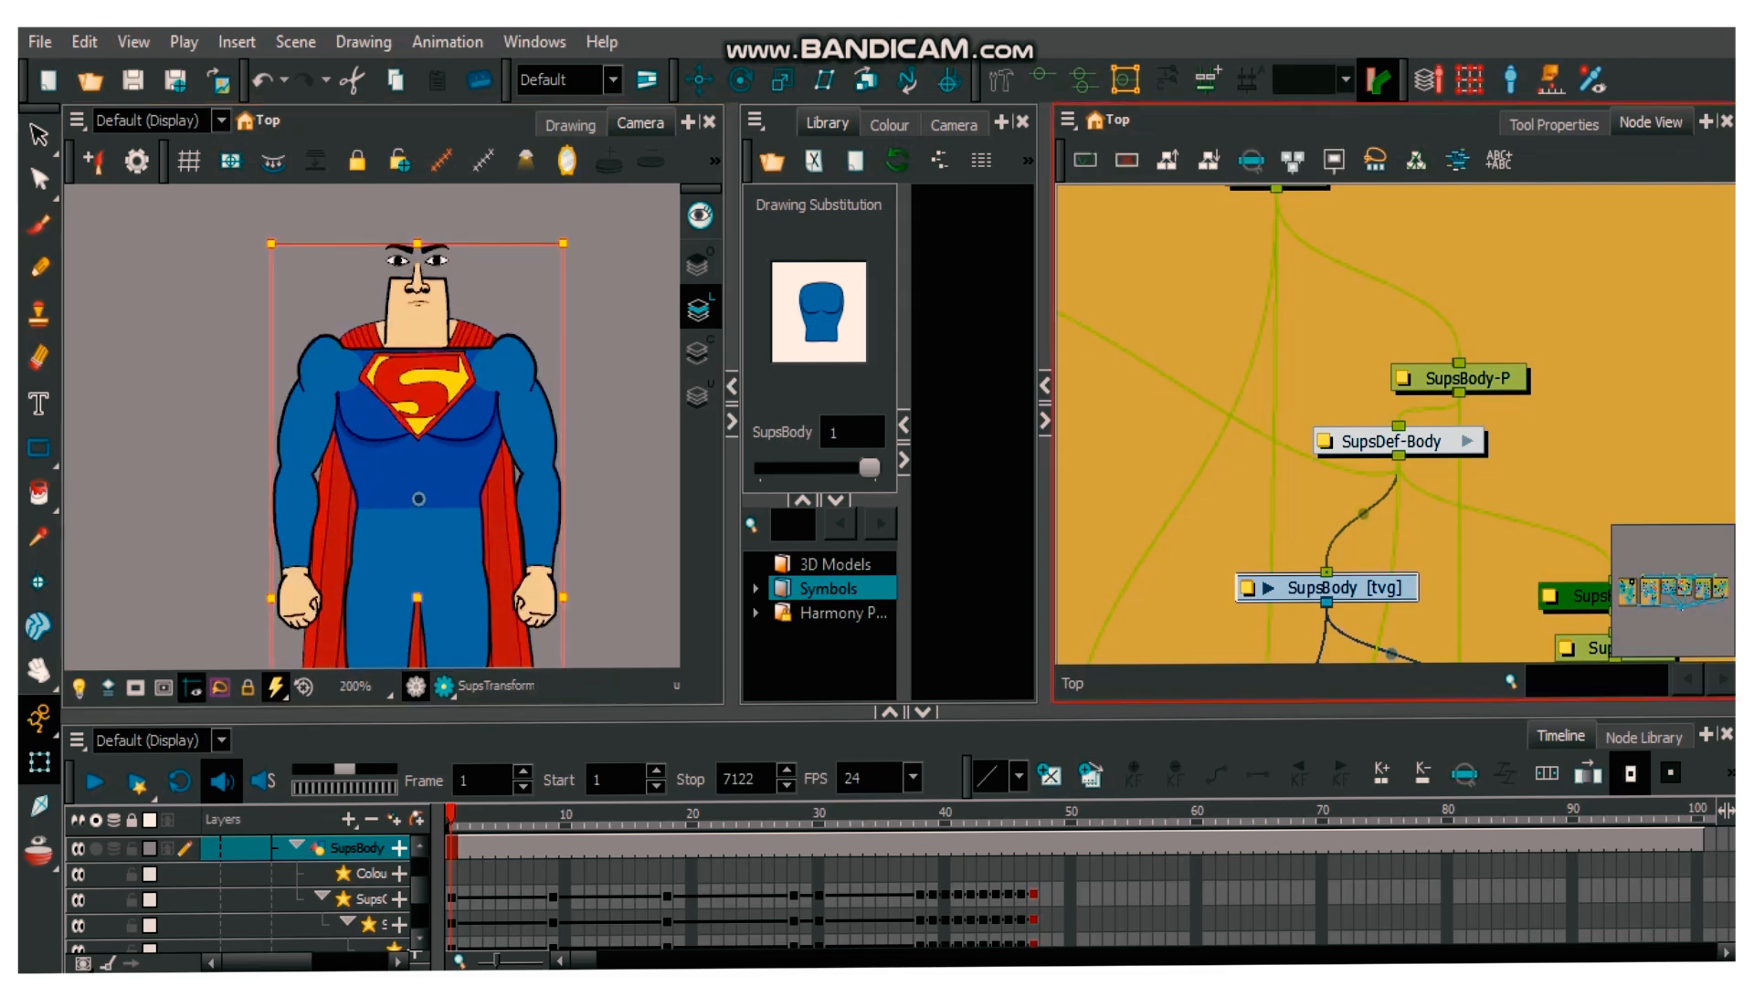
scroll(1323, 589, "down", 3)
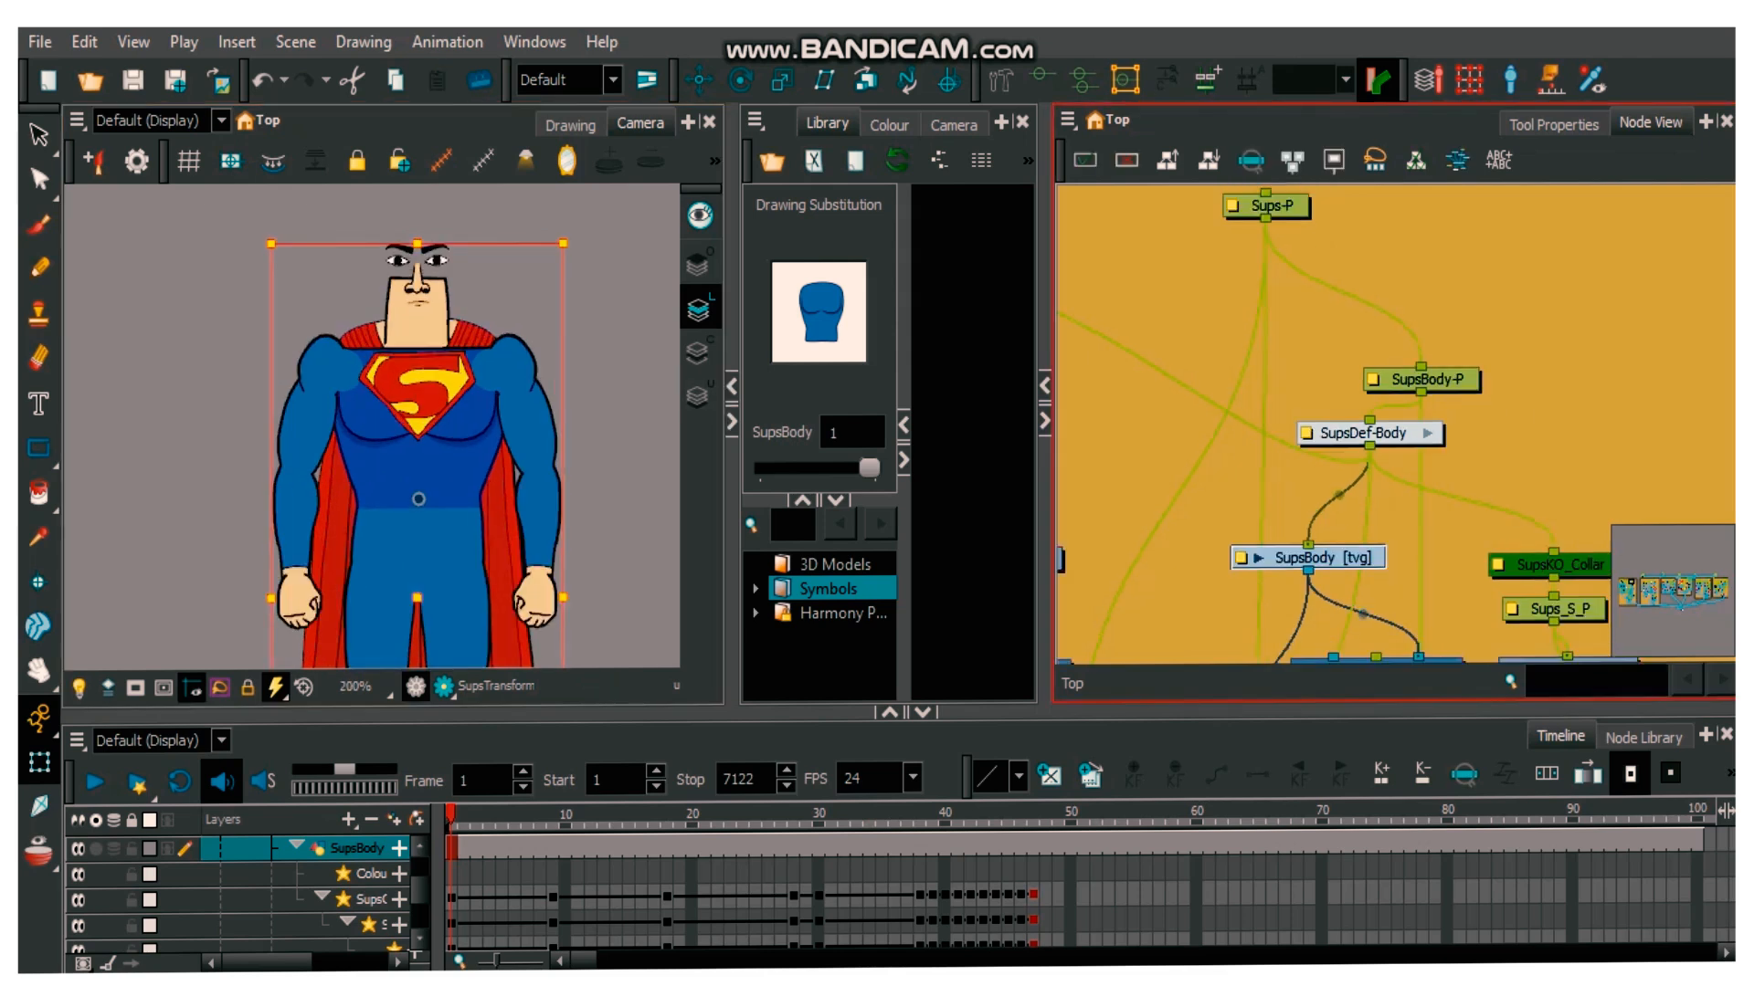
- Go to frame 47 at the last keyframe and step back through the head poses to frame 40
left_click(1033, 815)
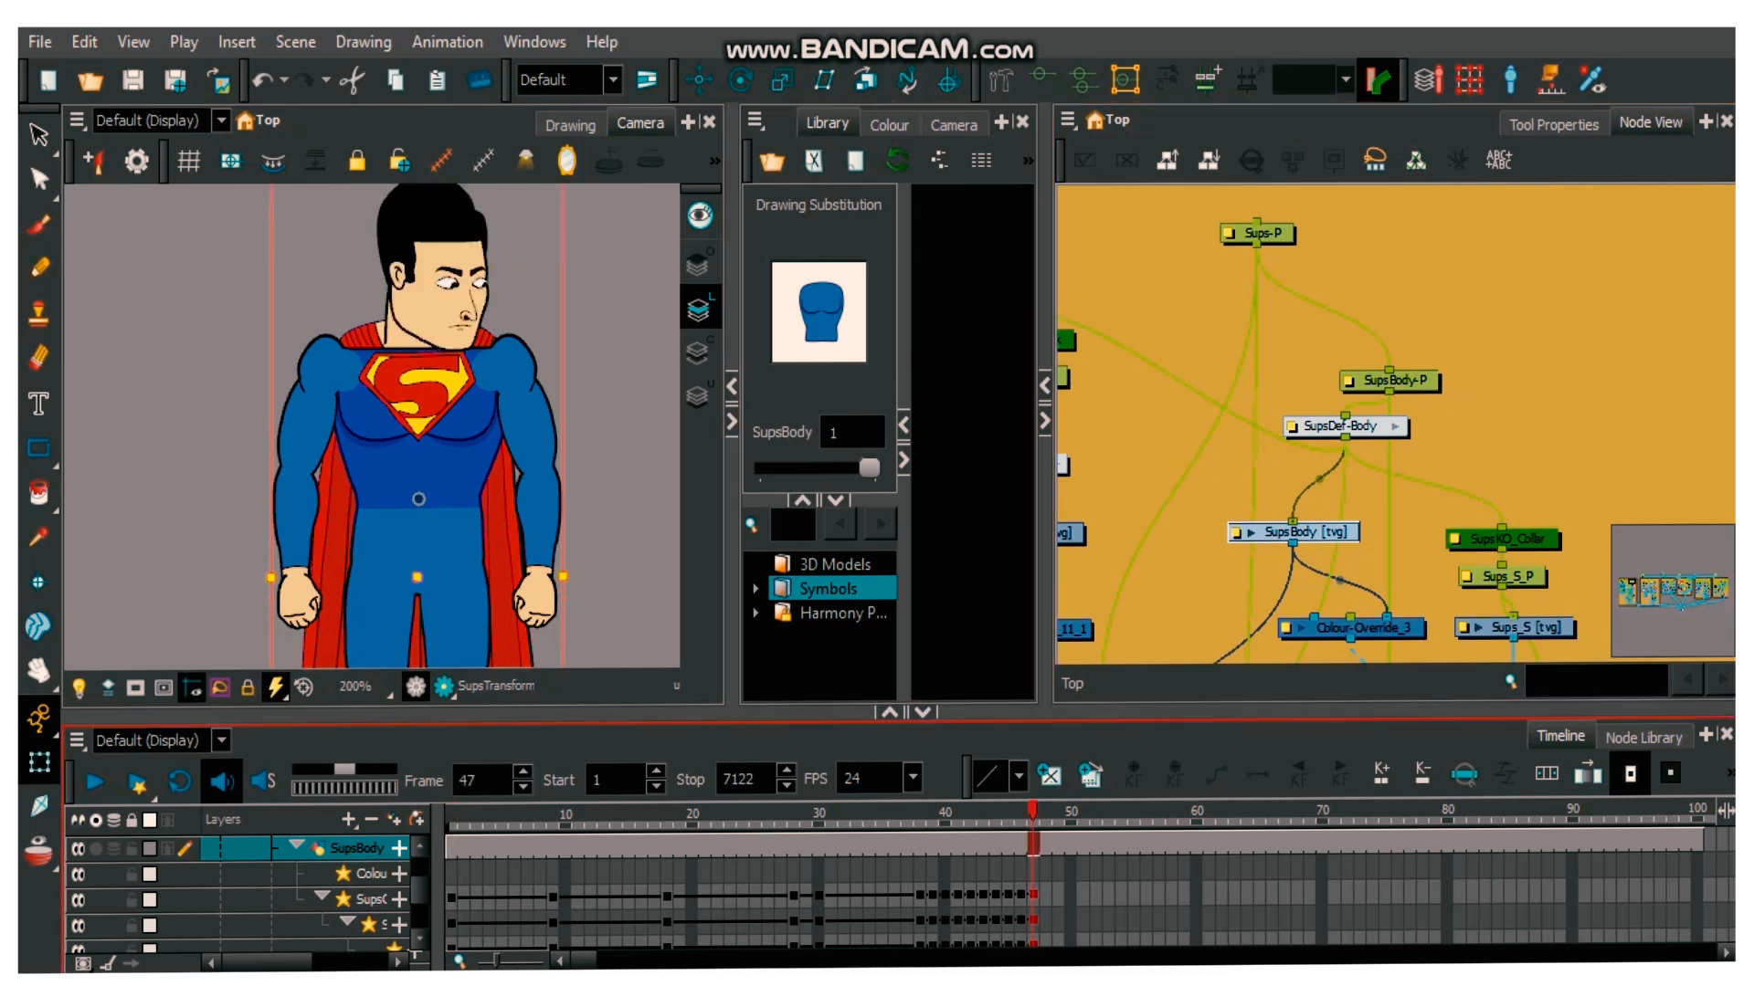
key("comma")
key("comma")
key("comma")
key("comma")
key("comma")
key("comma")
key("comma")
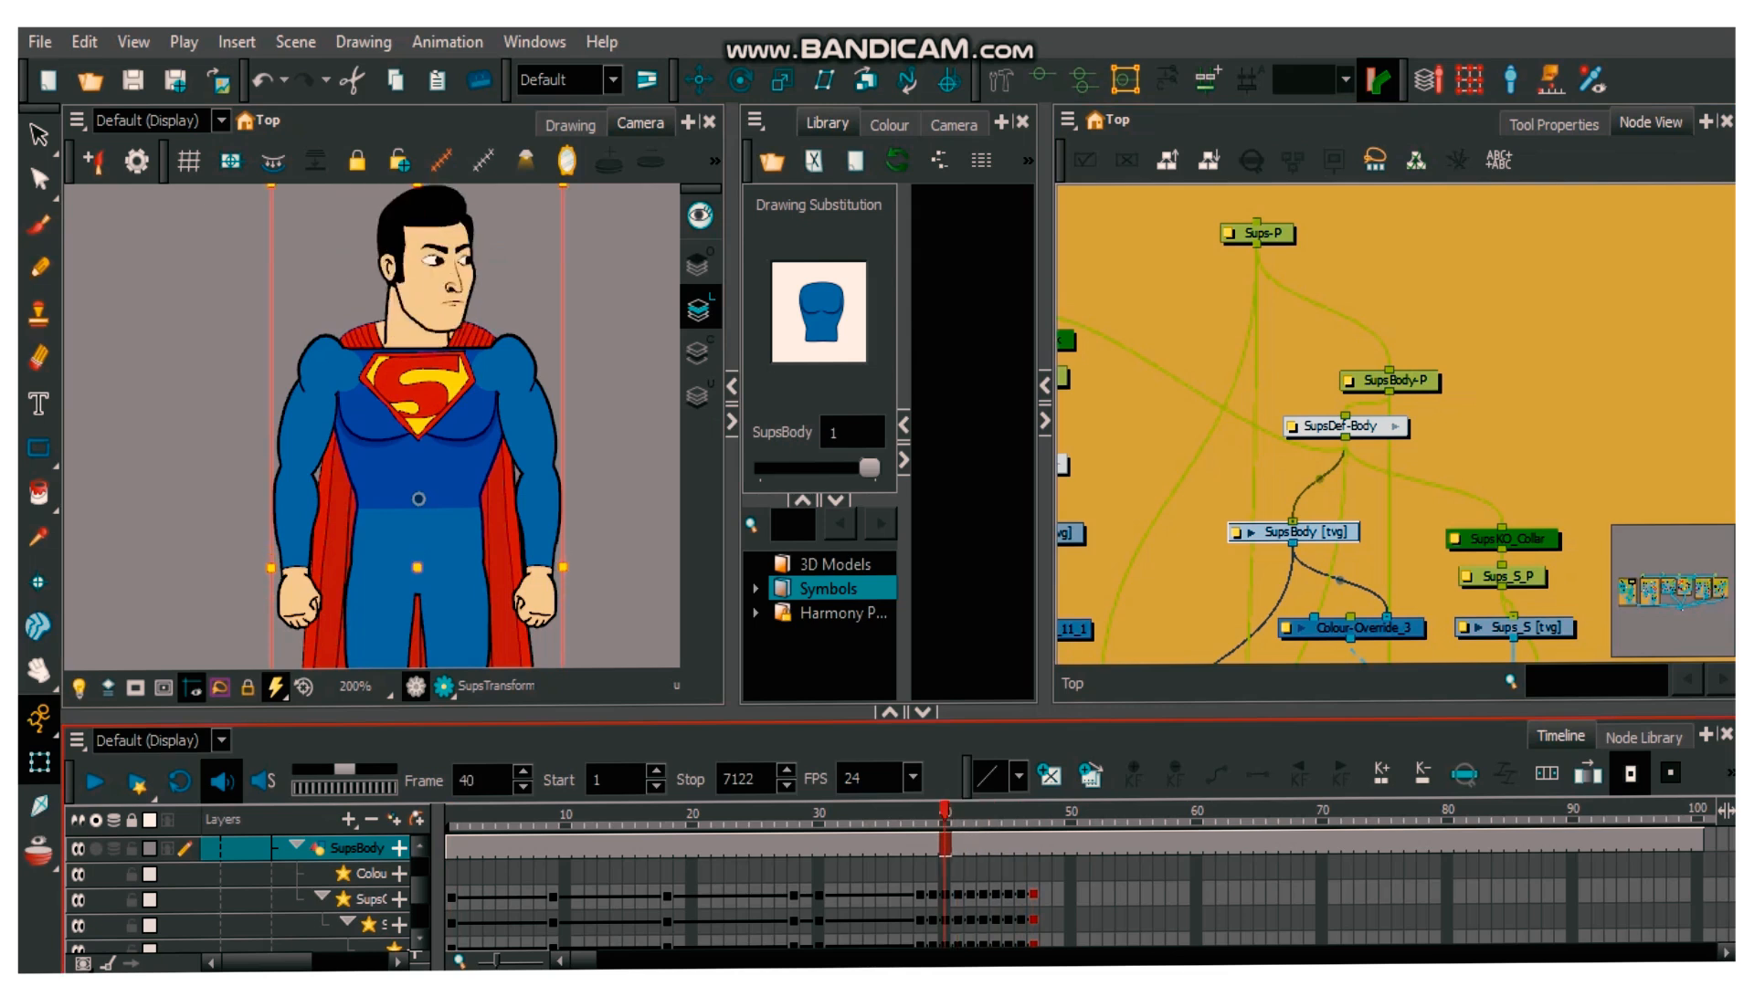
- Compare the character's head-turn poses frame by frame between frames 38 and 44, ending on frame 42
scroll(470, 397, "down", 1)
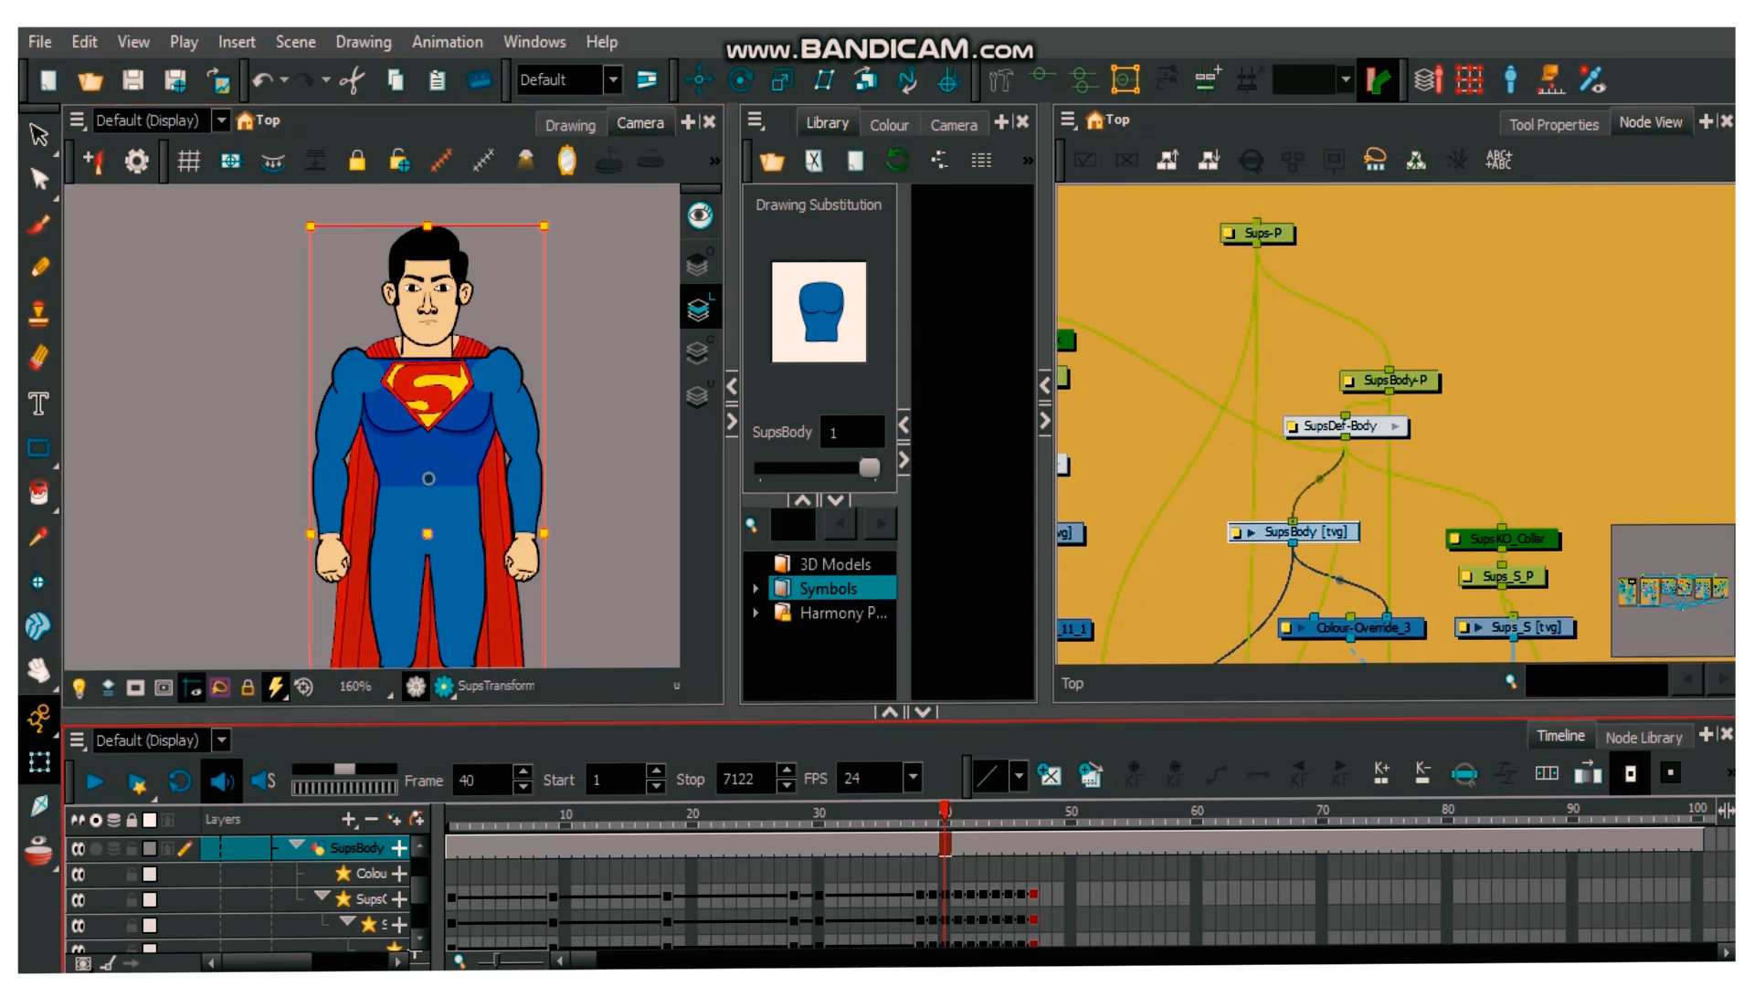
key("comma")
key("comma")
key("period")
key("period")
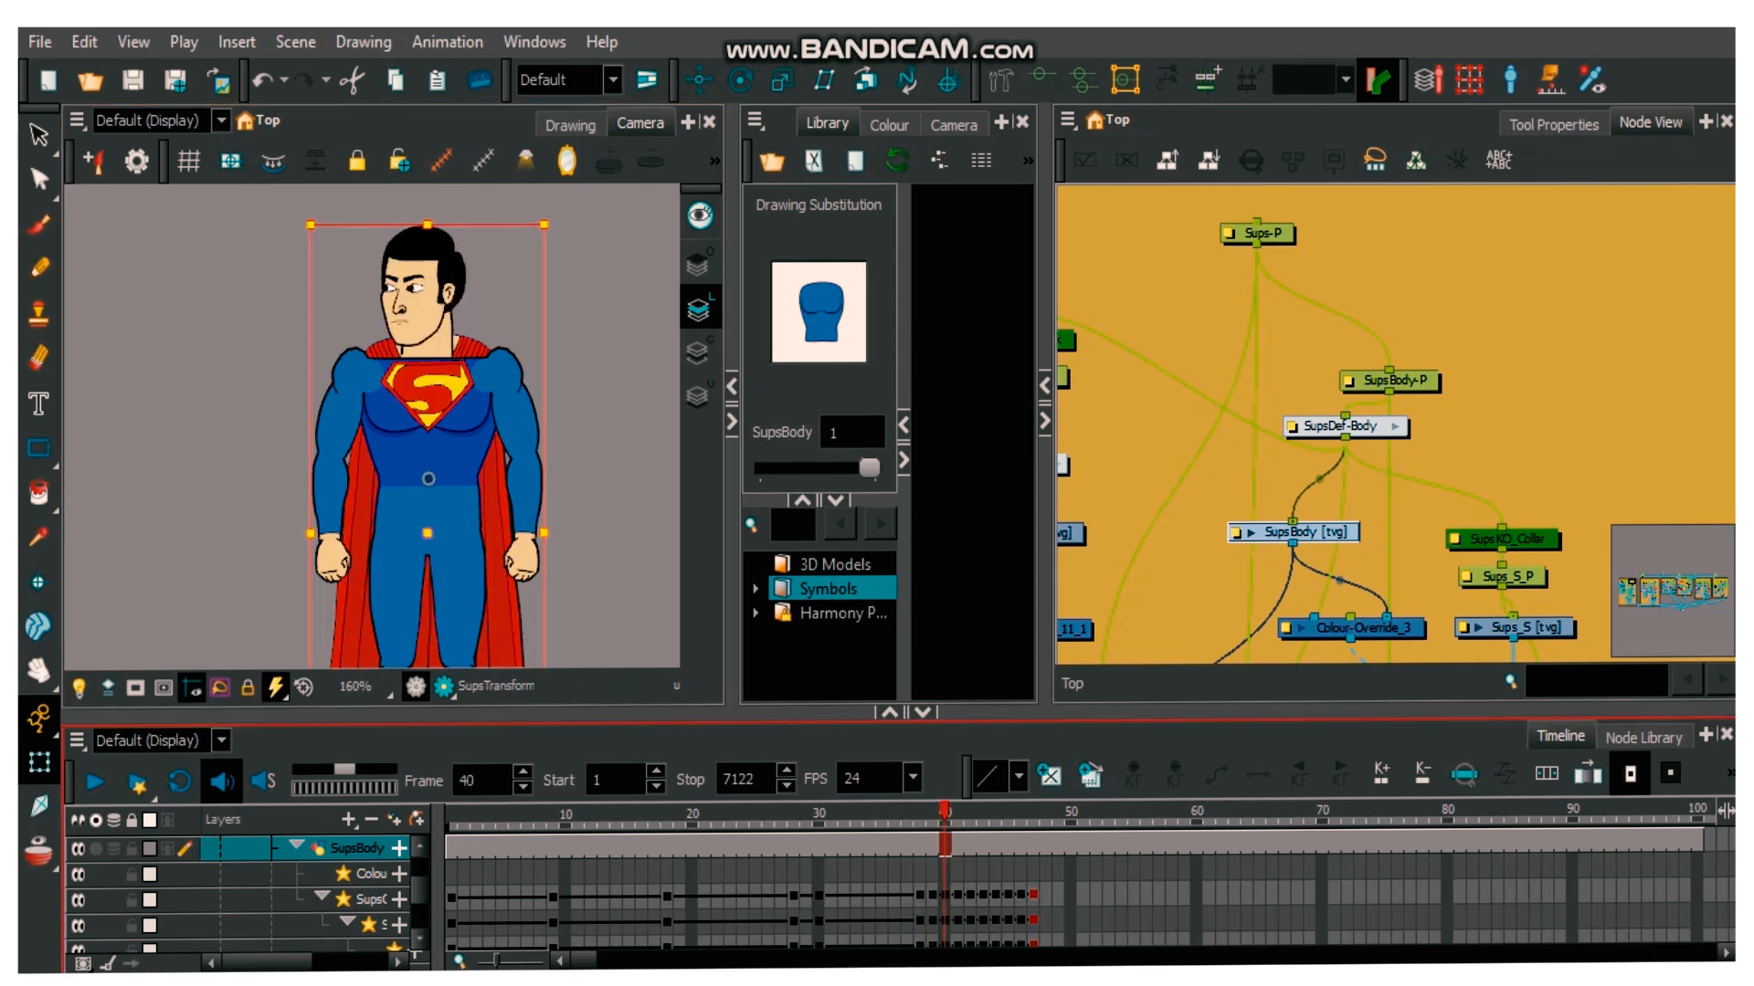
key("period")
key("period")
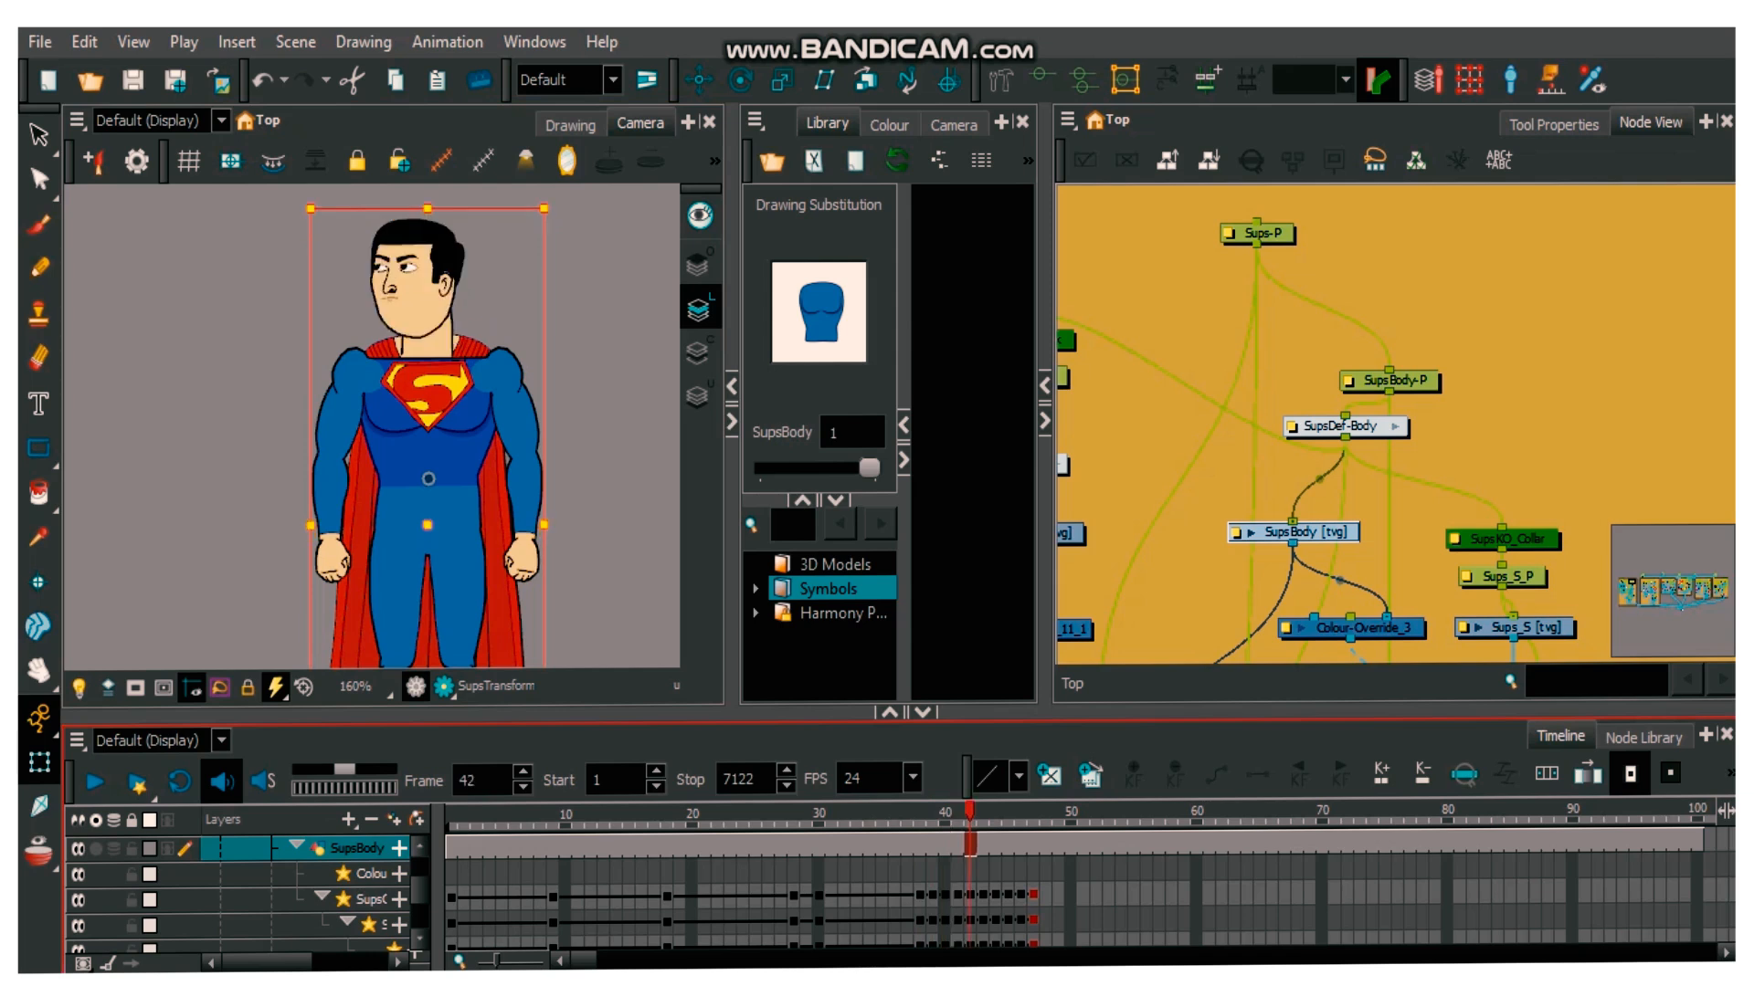
key("period")
key("comma")
key("period")
key("period")
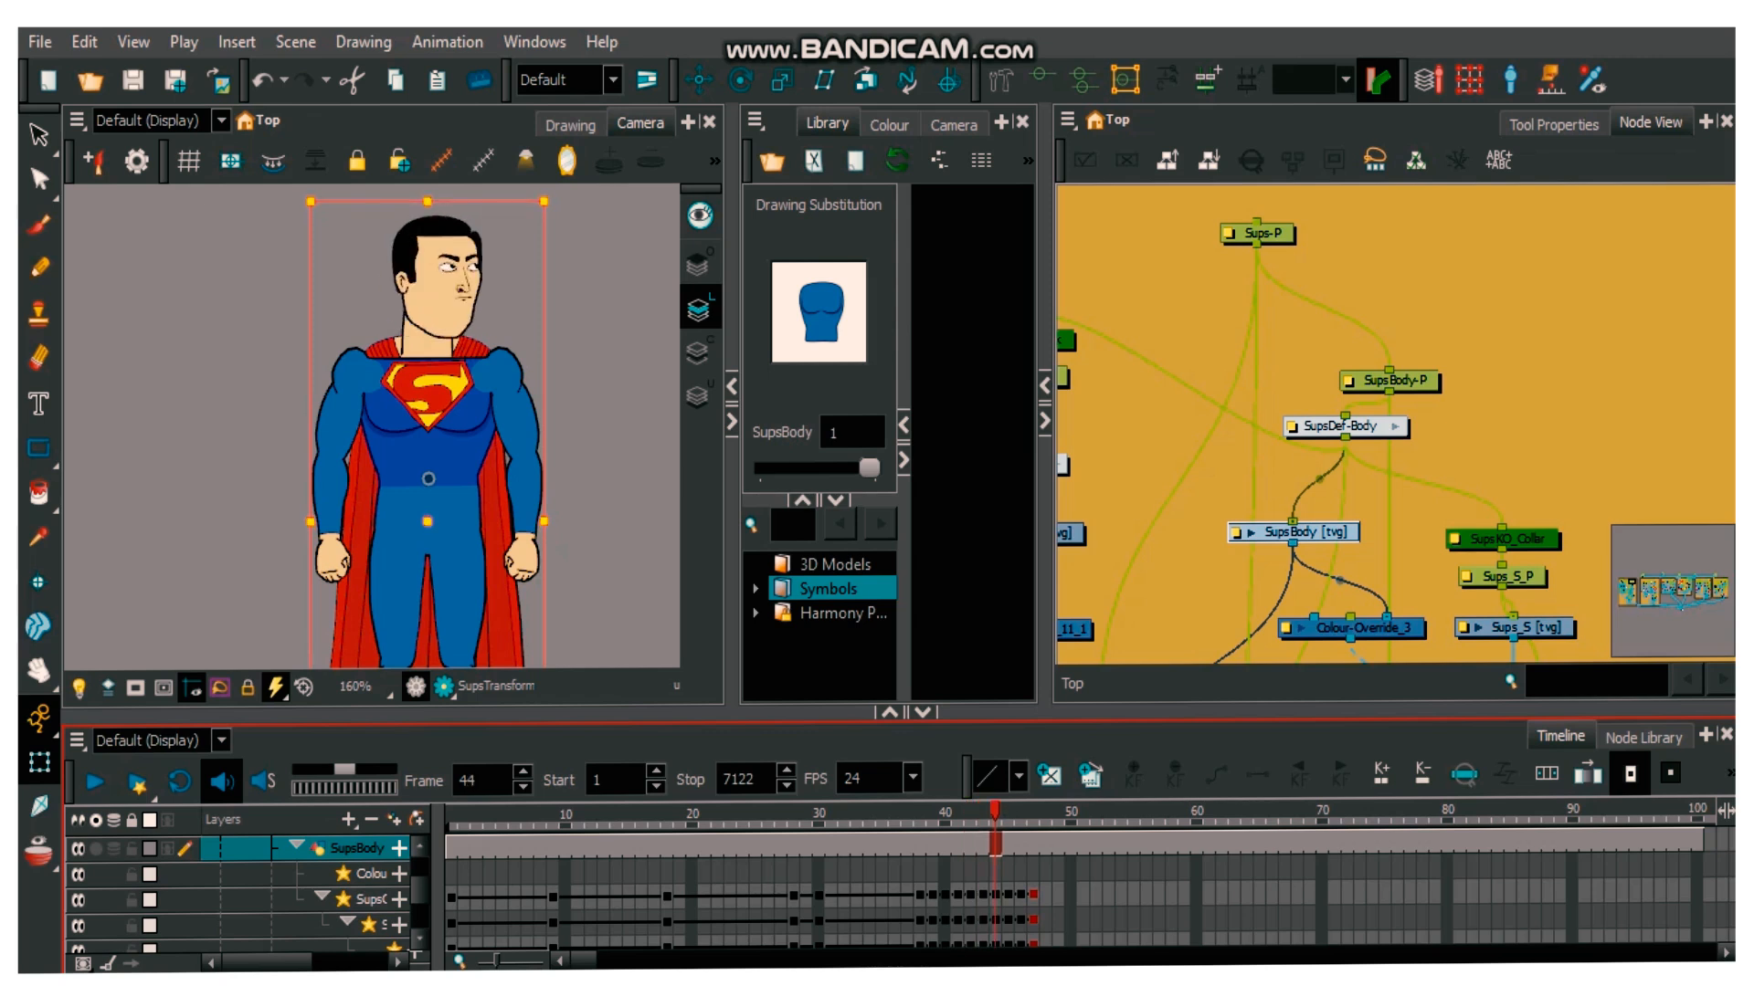
key("comma")
key("comma")
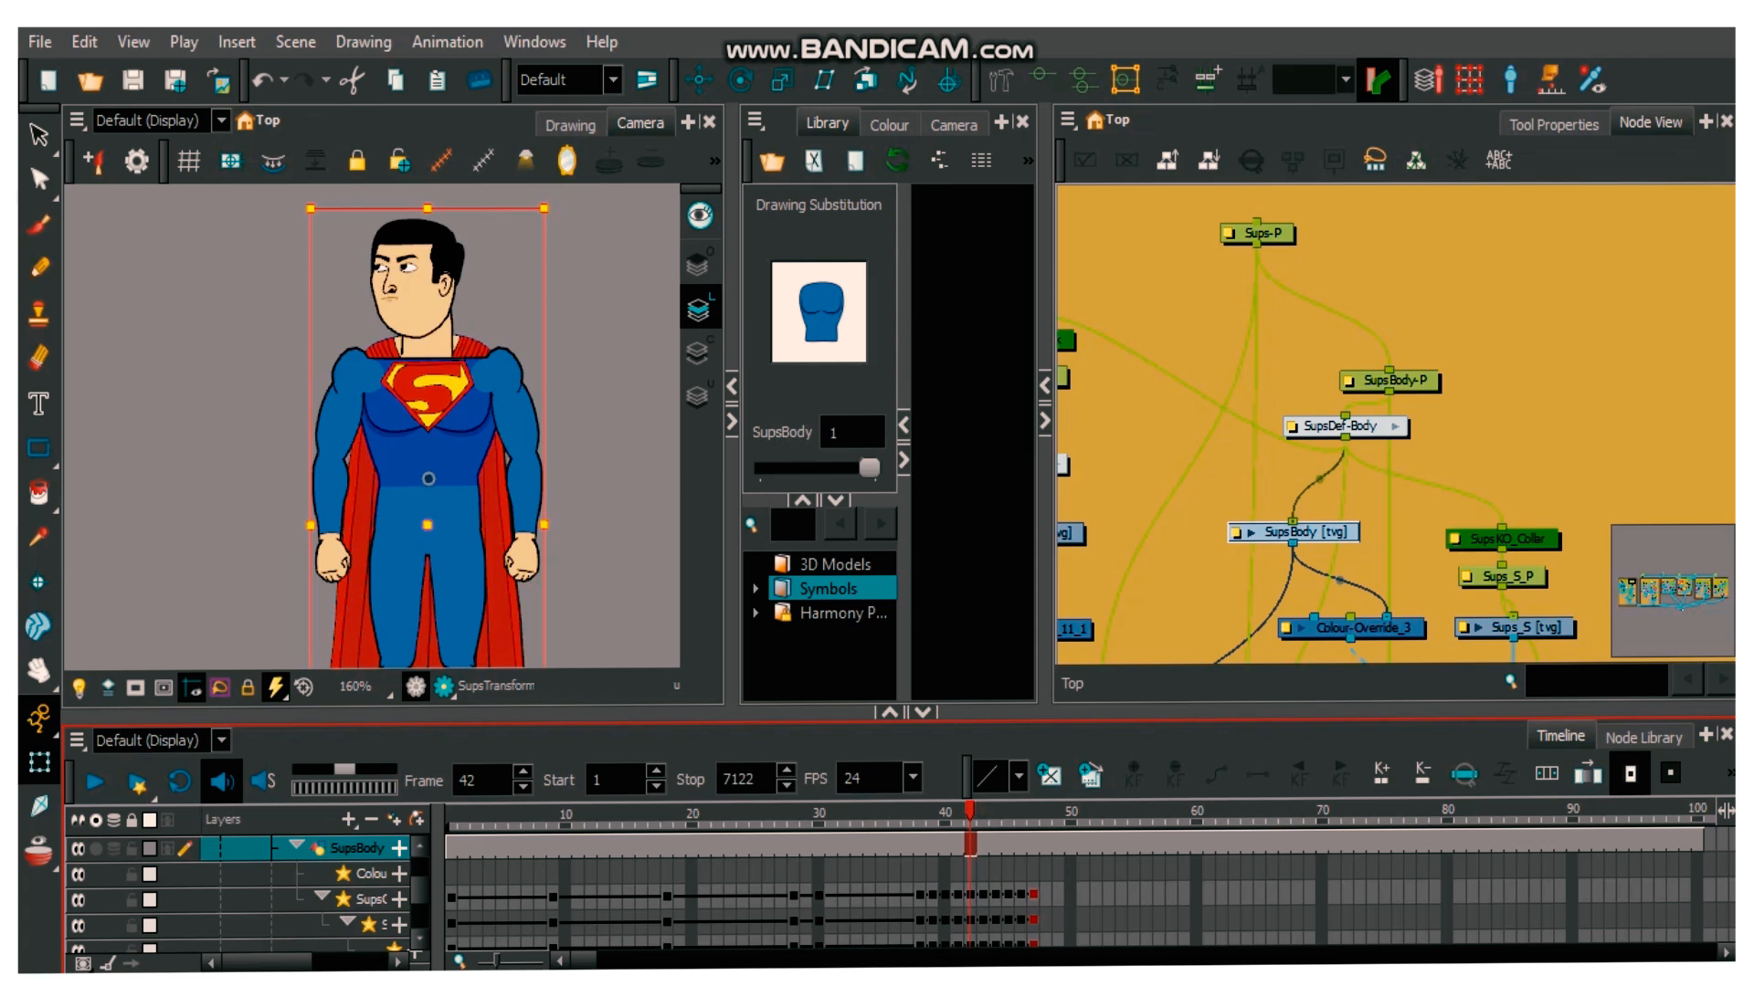
- Select the character's face drawing in the Camera view at frame 42 and bring the full figure into view
scroll(409, 243, "up", 2)
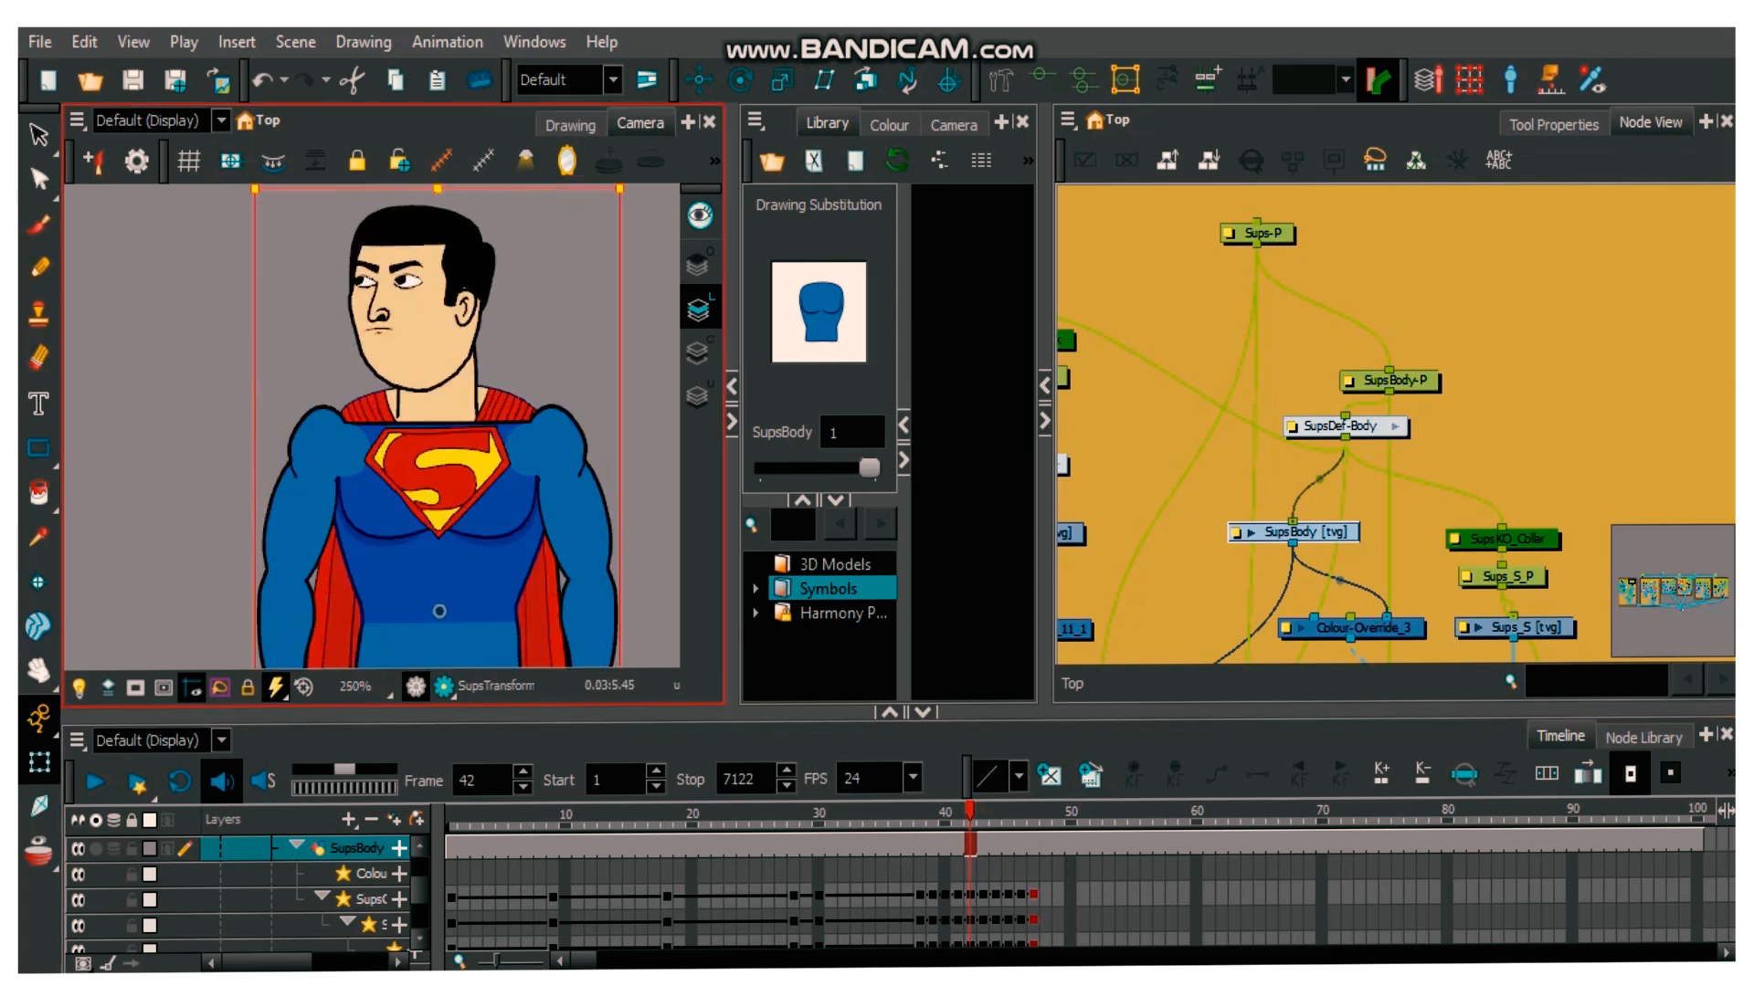
left_click(413, 331)
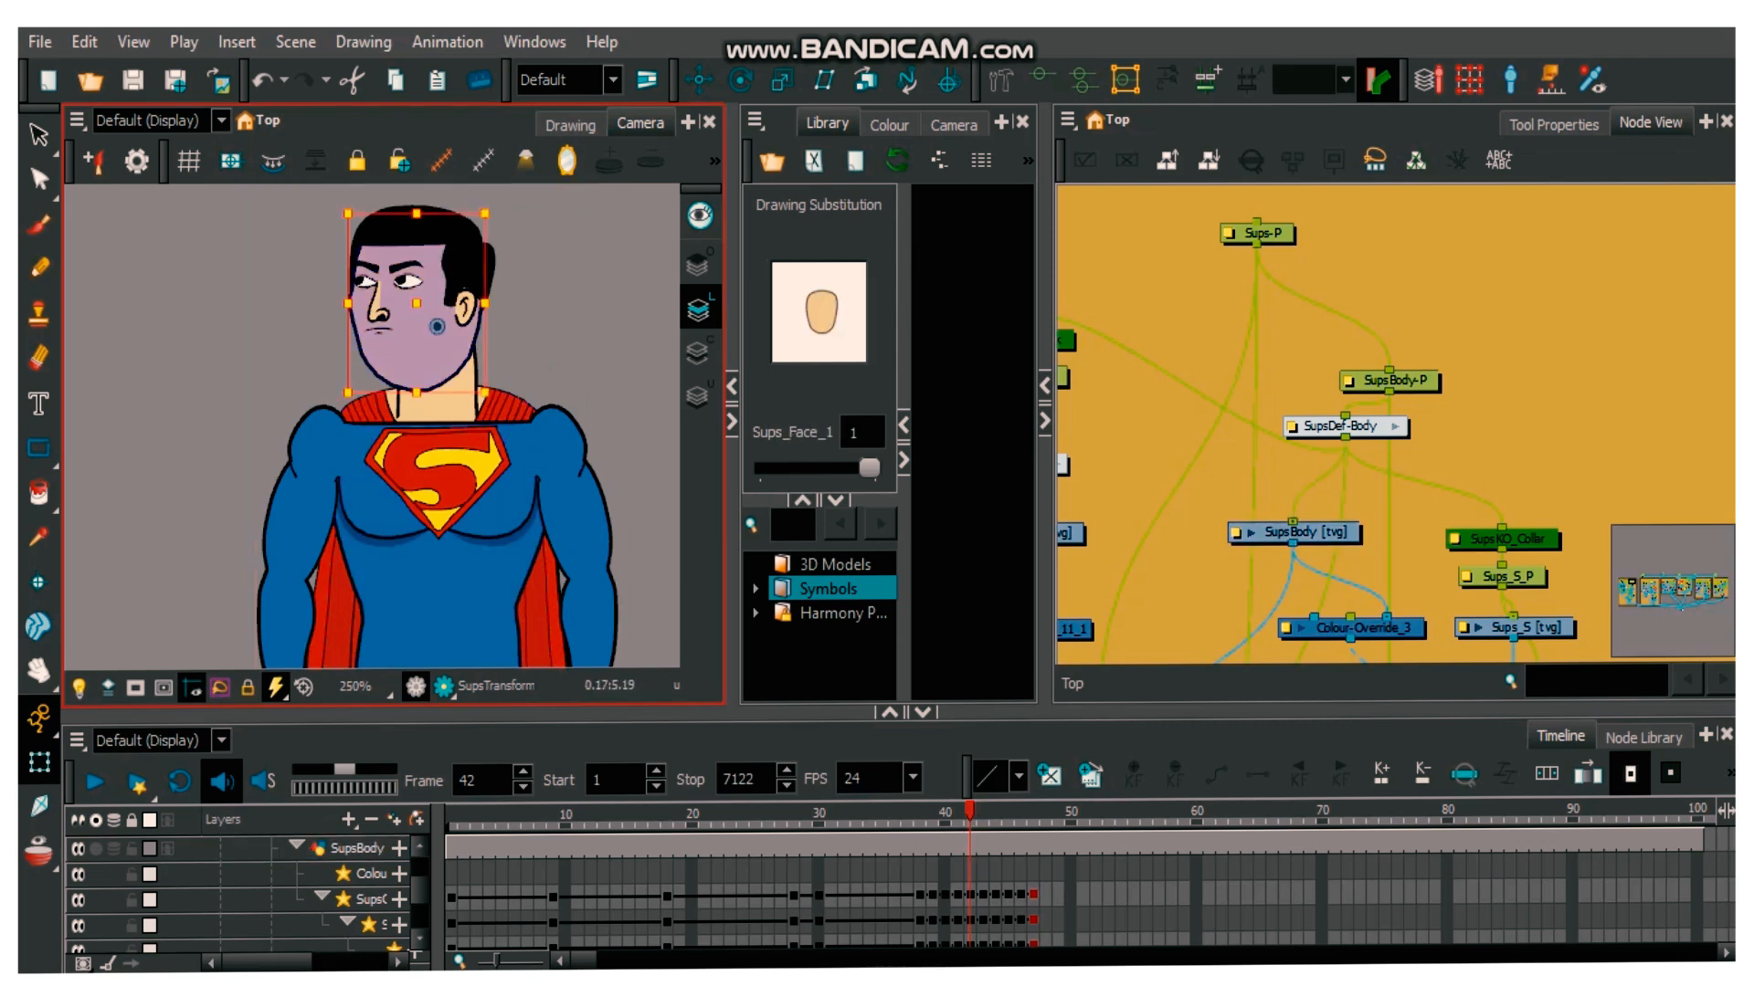
scroll(431, 429, "down", 2)
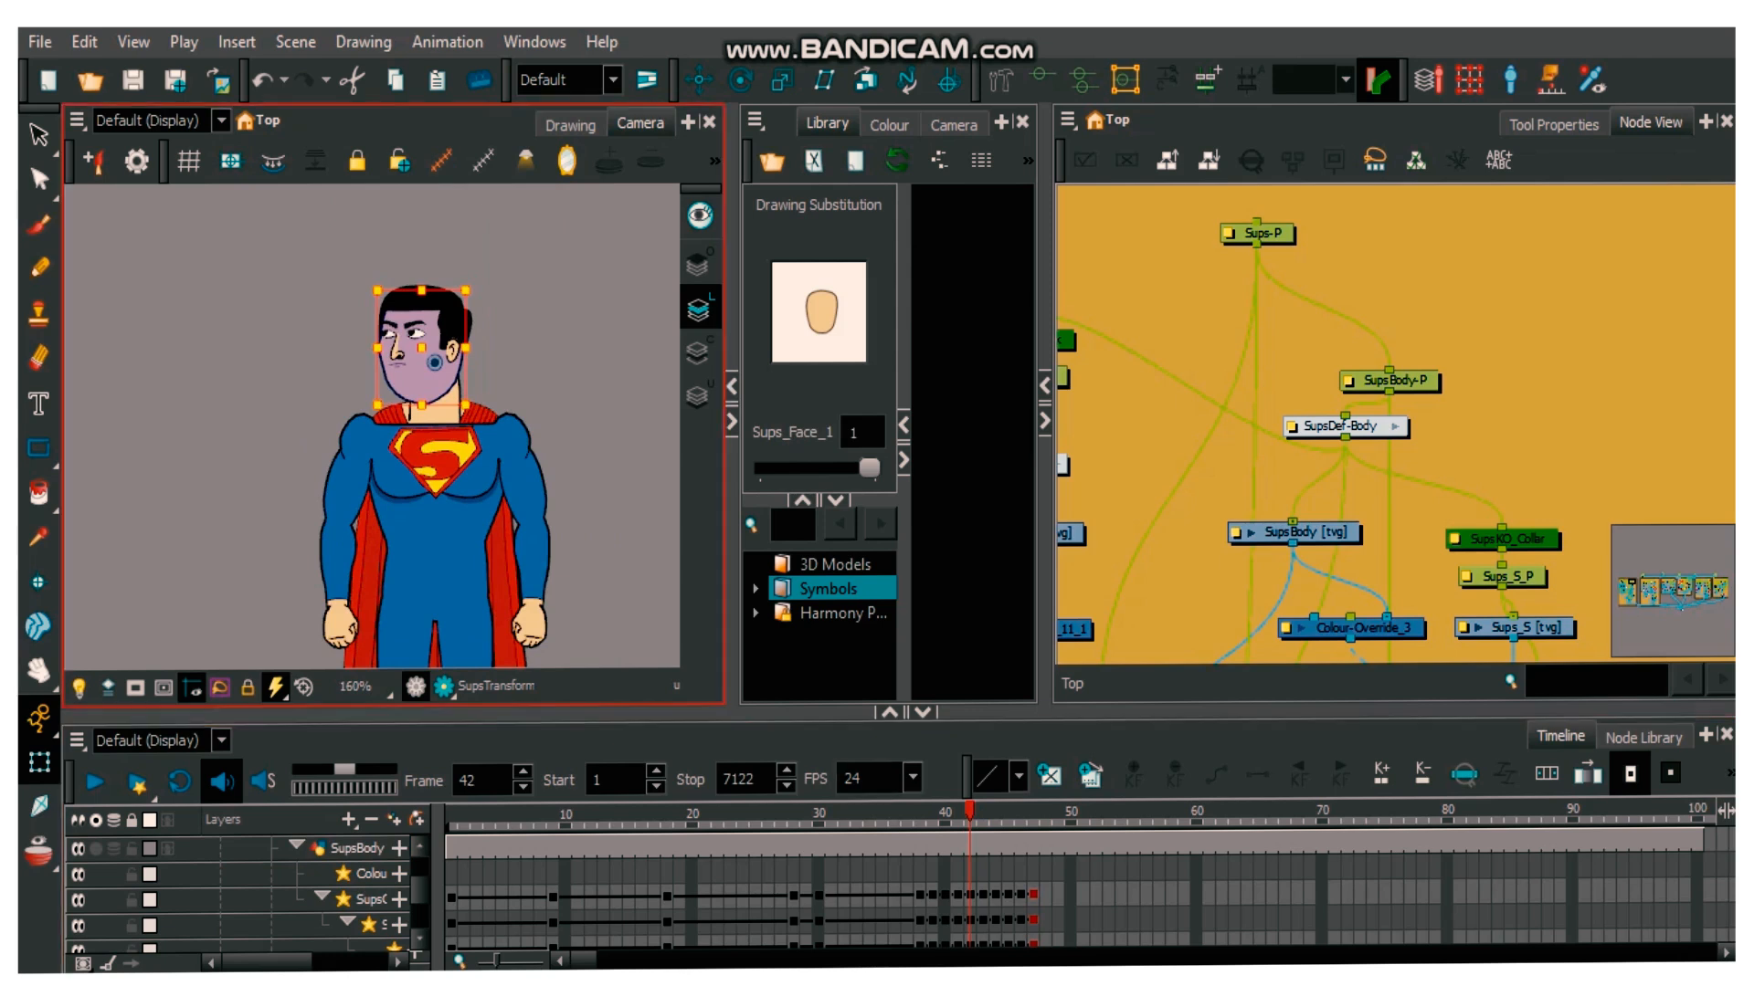
scroll(434, 362, "down", 1)
key("space")
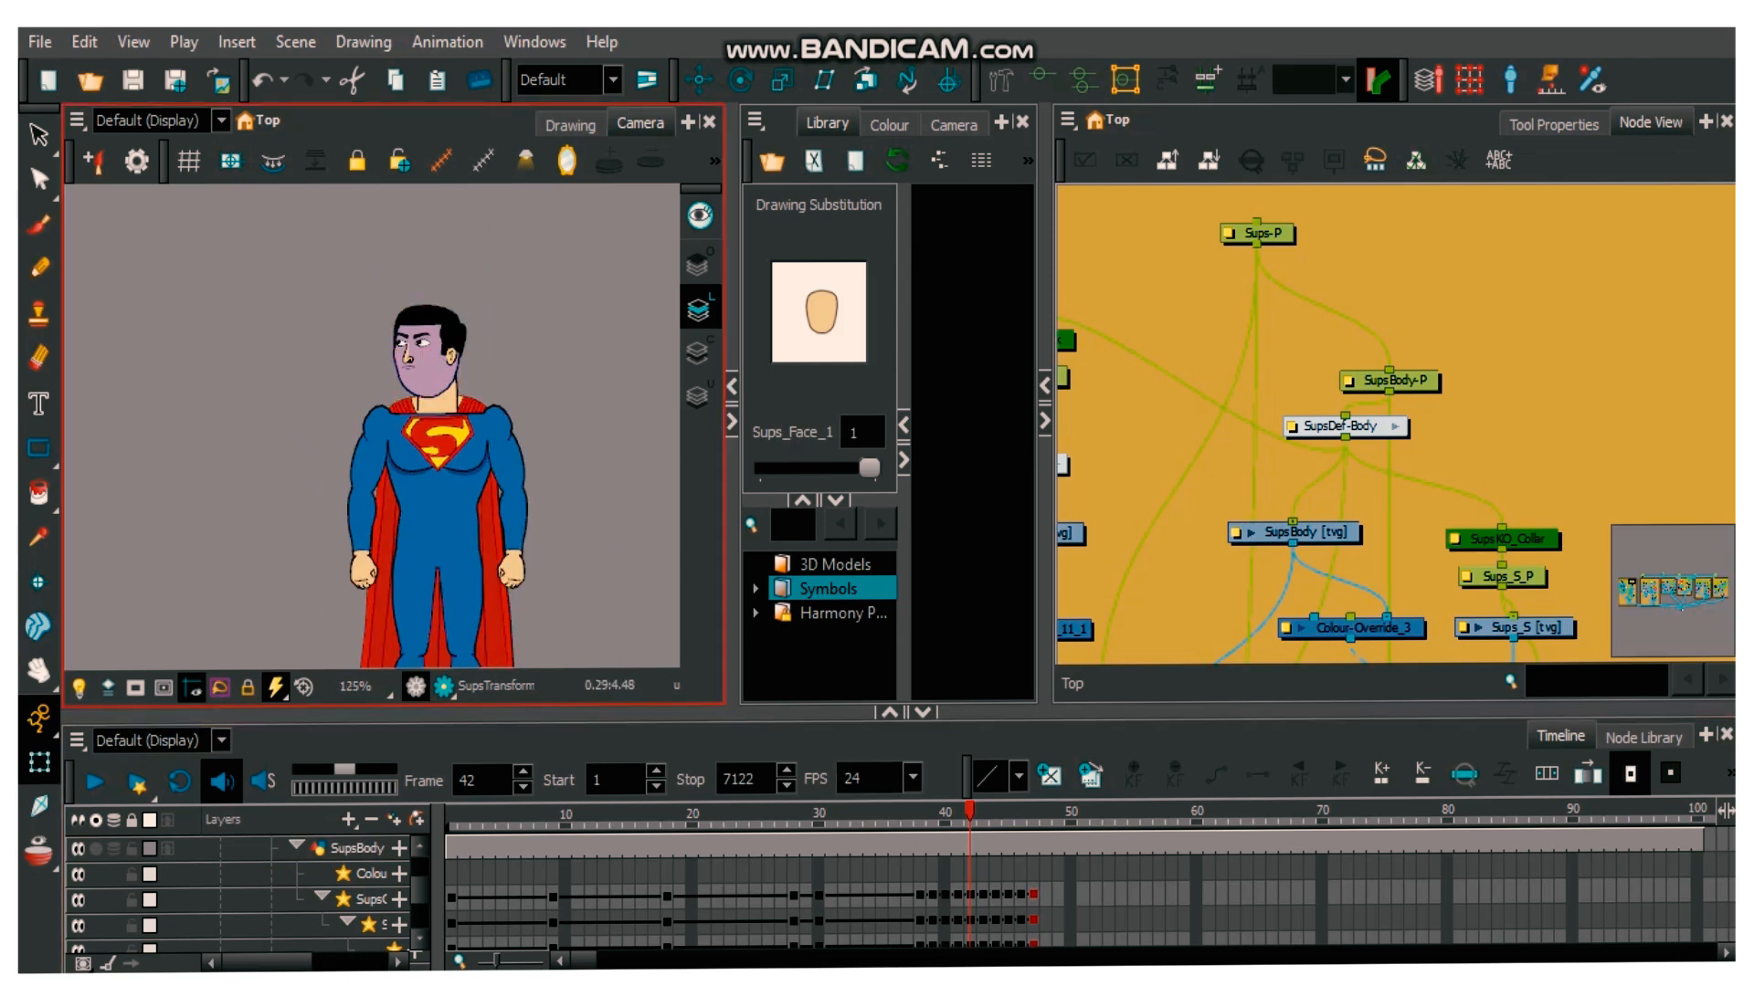
left_click_drag(431, 366, 398, 313)
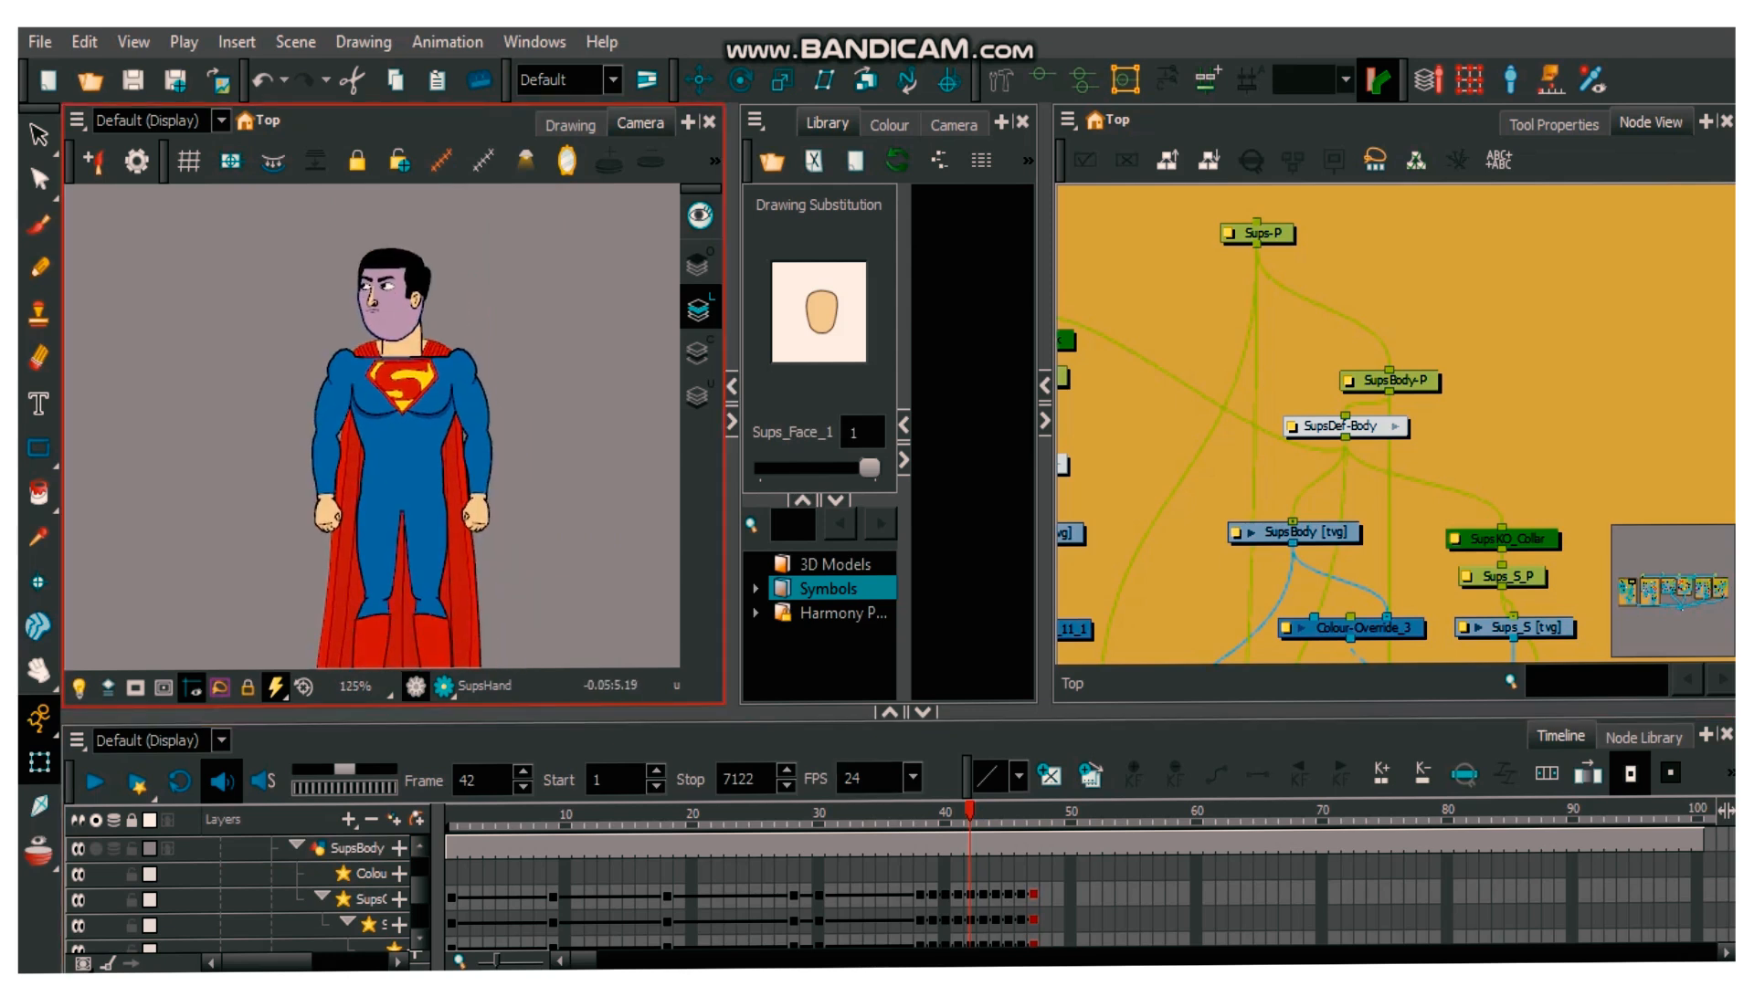
- Examine the SuperMan group's node network, from the whole rig down to the head's eye and brow nodes
scroll(1418, 459, "down", 5)
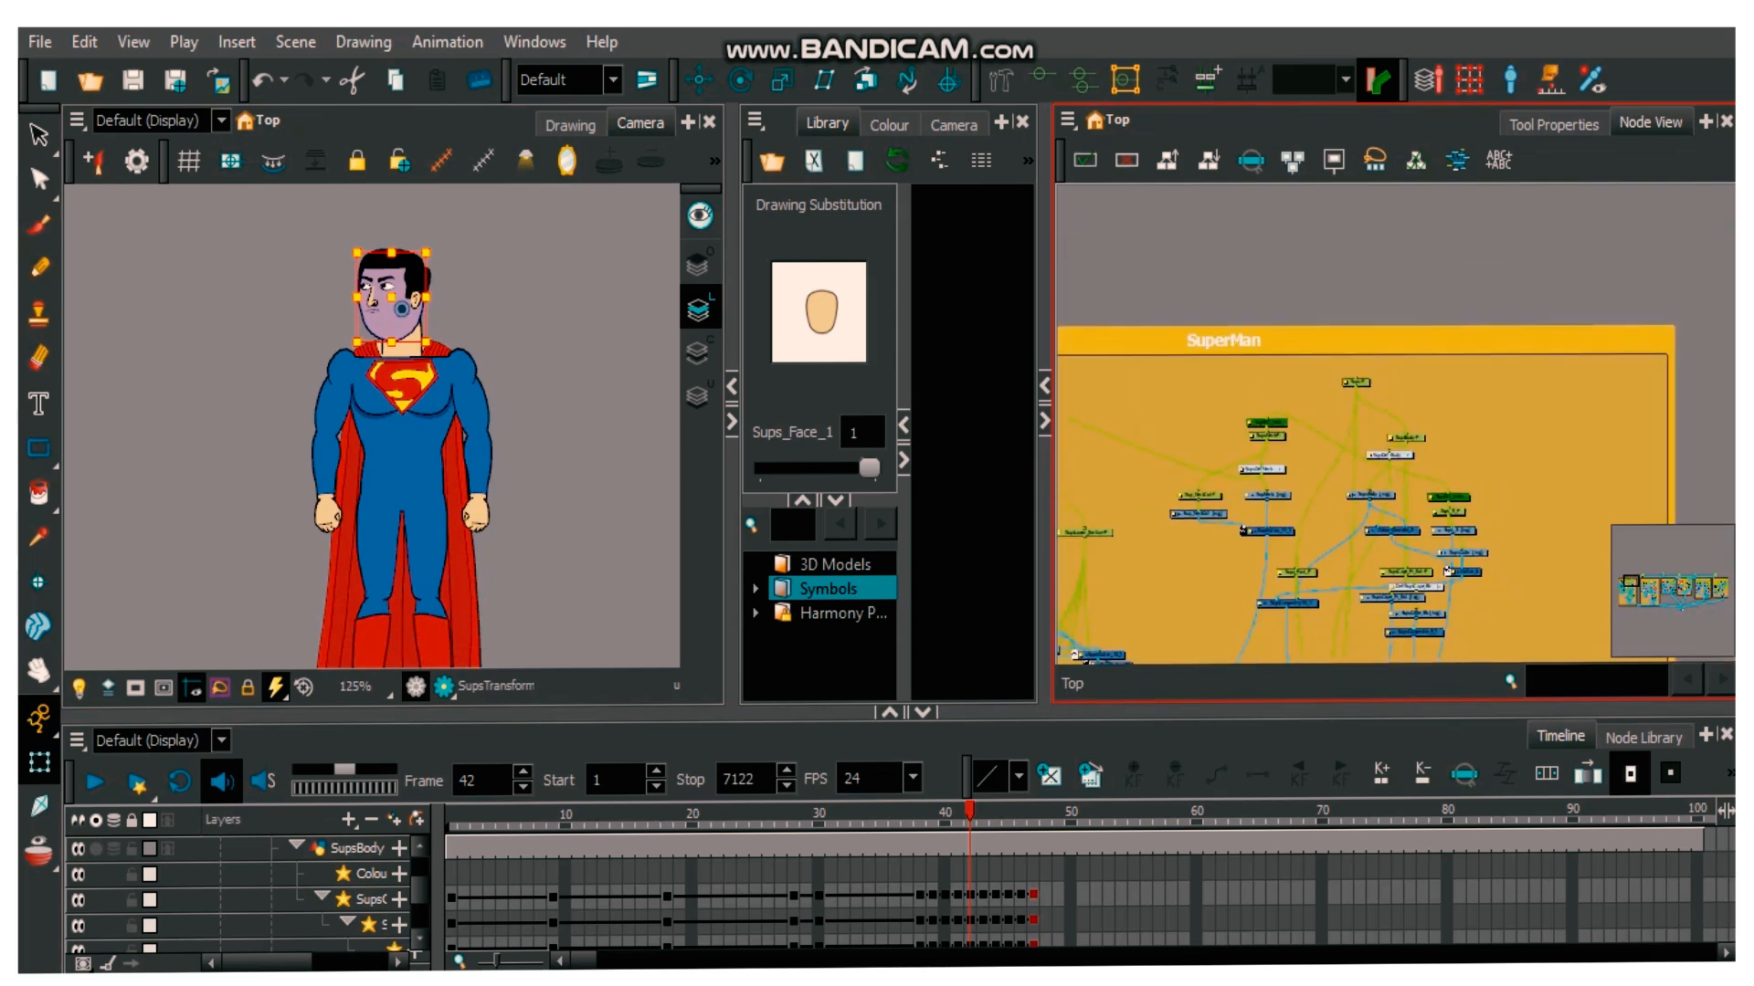
scroll(1418, 460, "up", 3)
scroll(1370, 439, "down", 1)
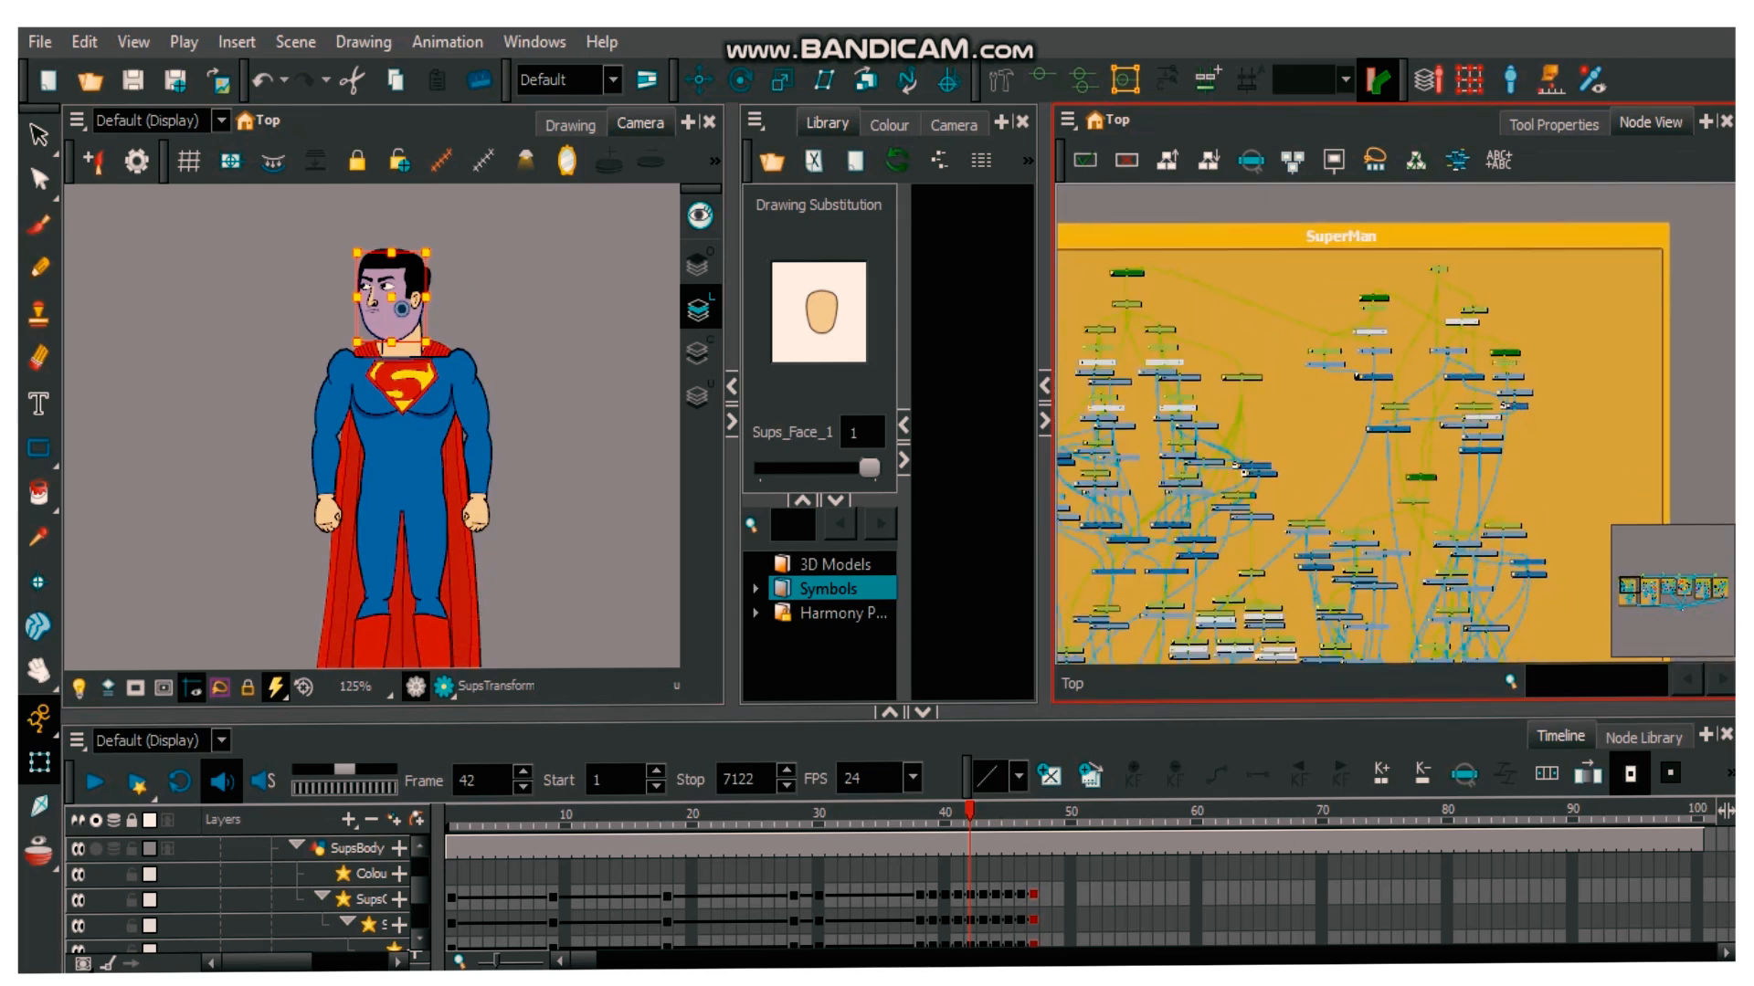
scroll(1381, 475, "down", 2)
left_click_drag(1370, 474, 1346, 409)
scroll(1352, 443, "down", 2)
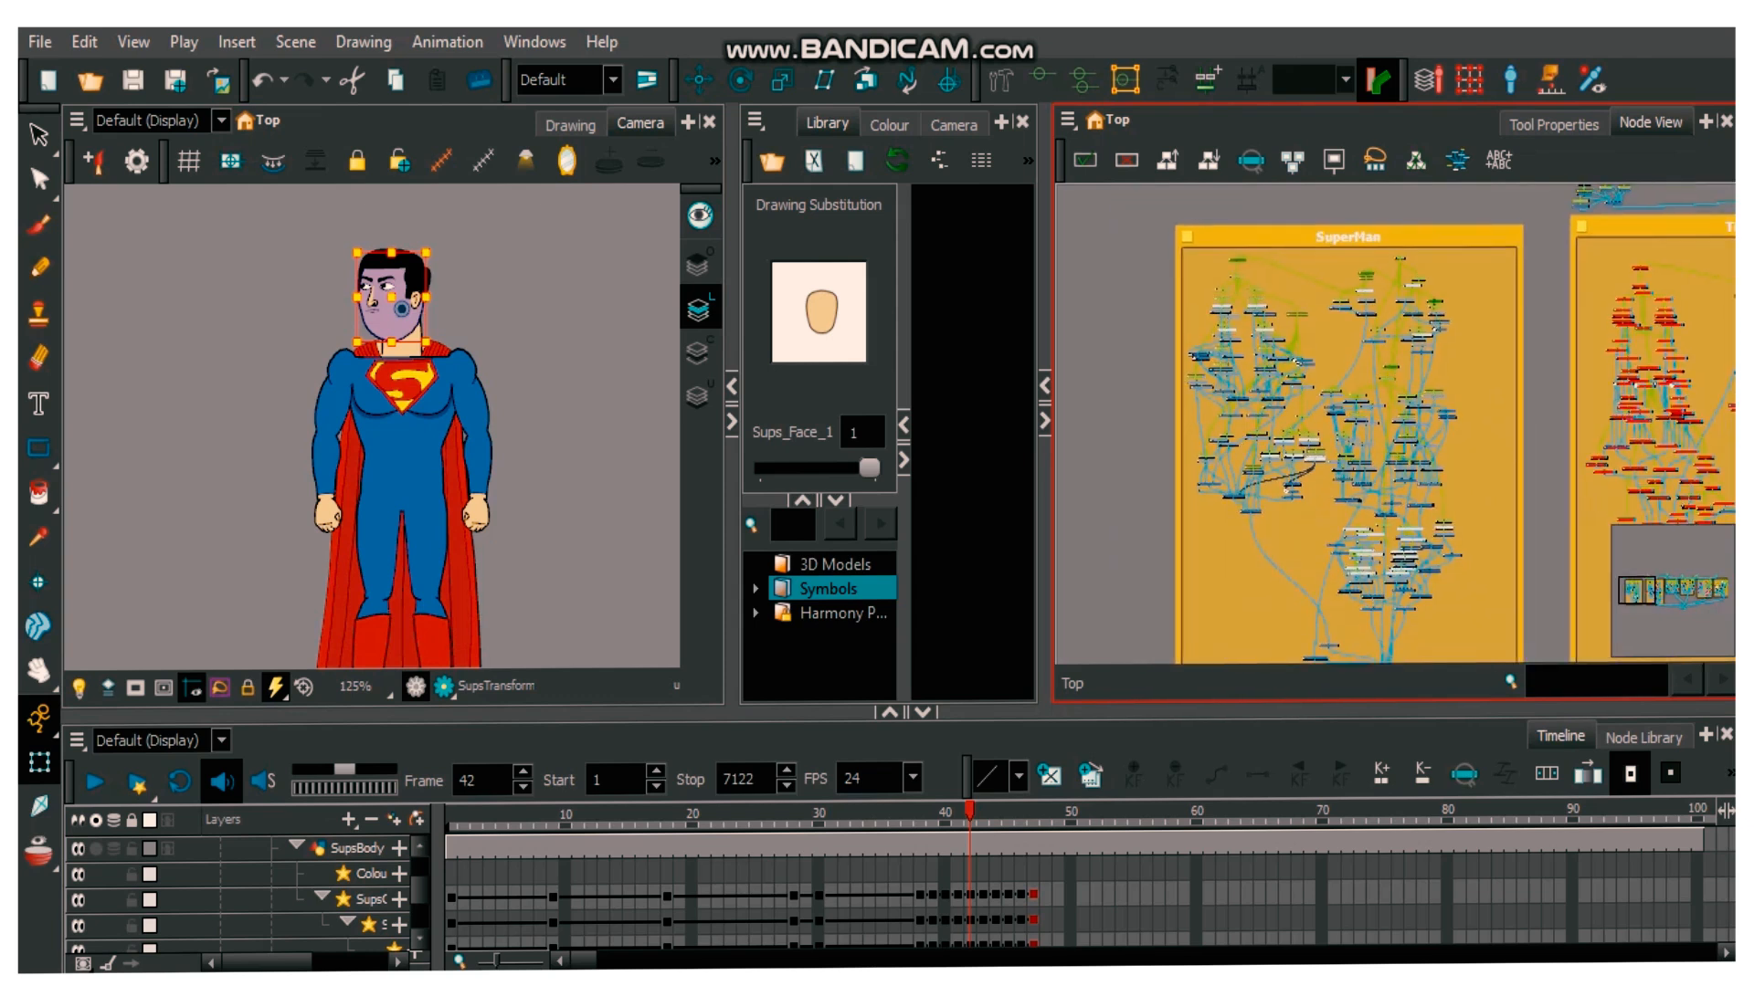
scroll(1352, 429, "up", 3)
scroll(1352, 429, "down", 2)
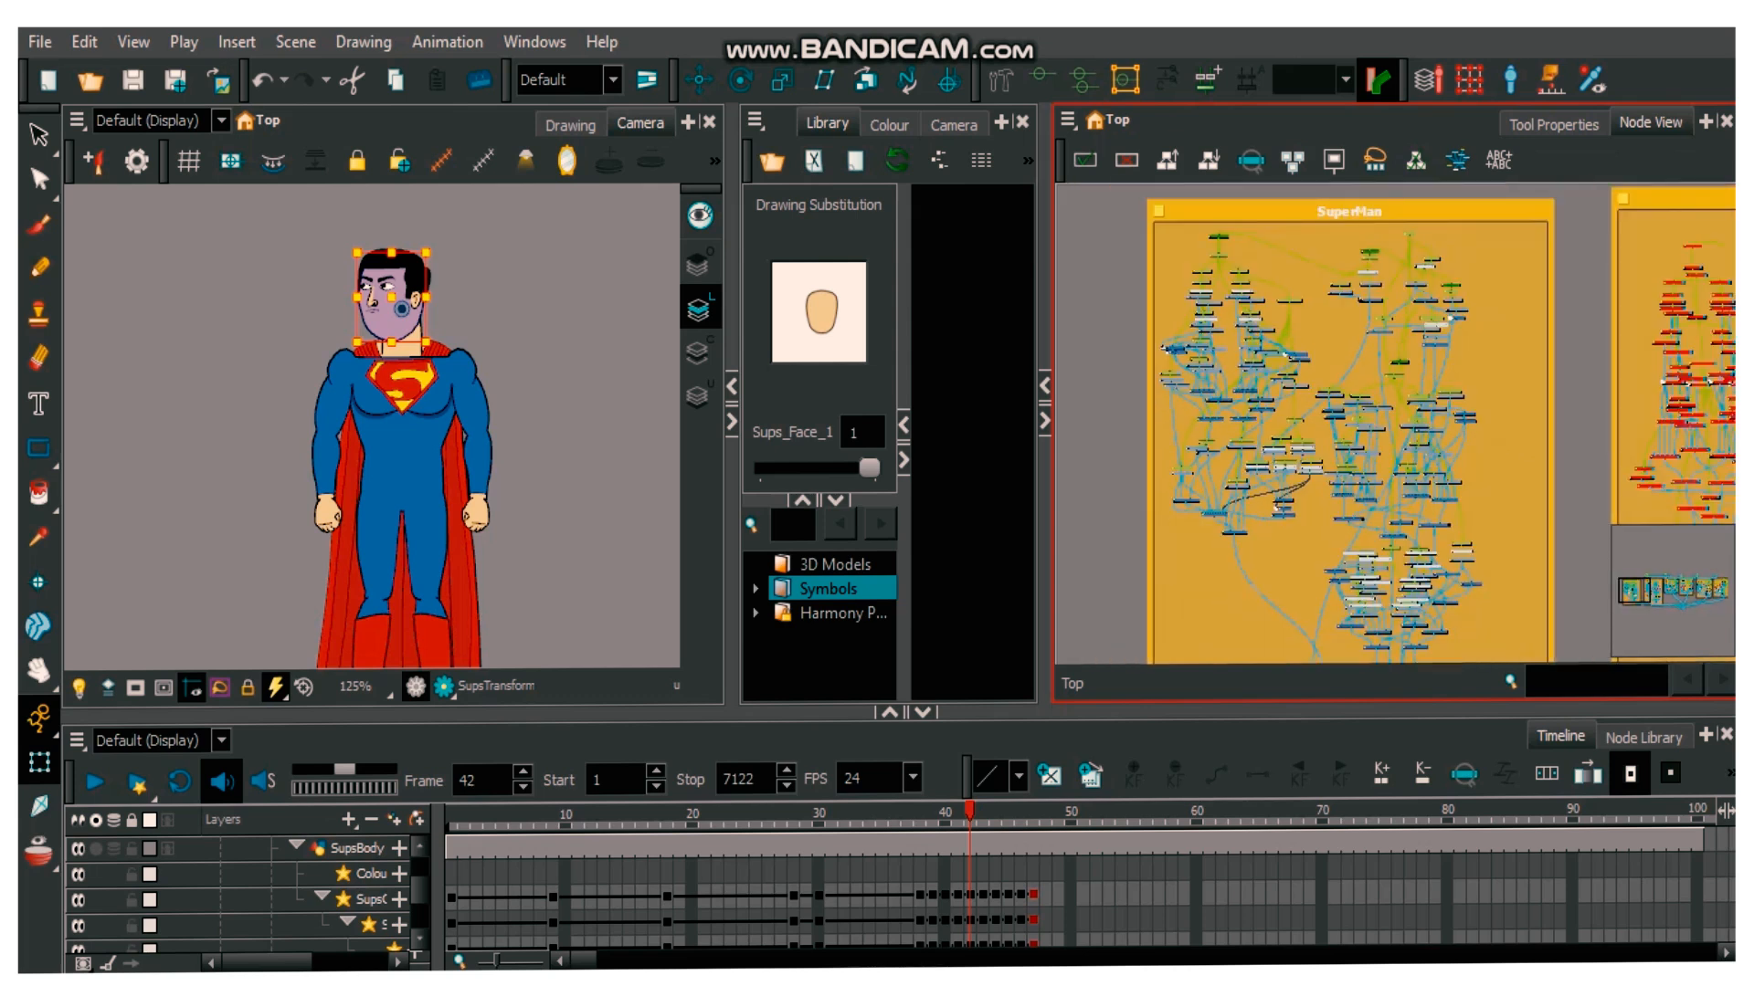
scroll(1347, 422, "up", 2)
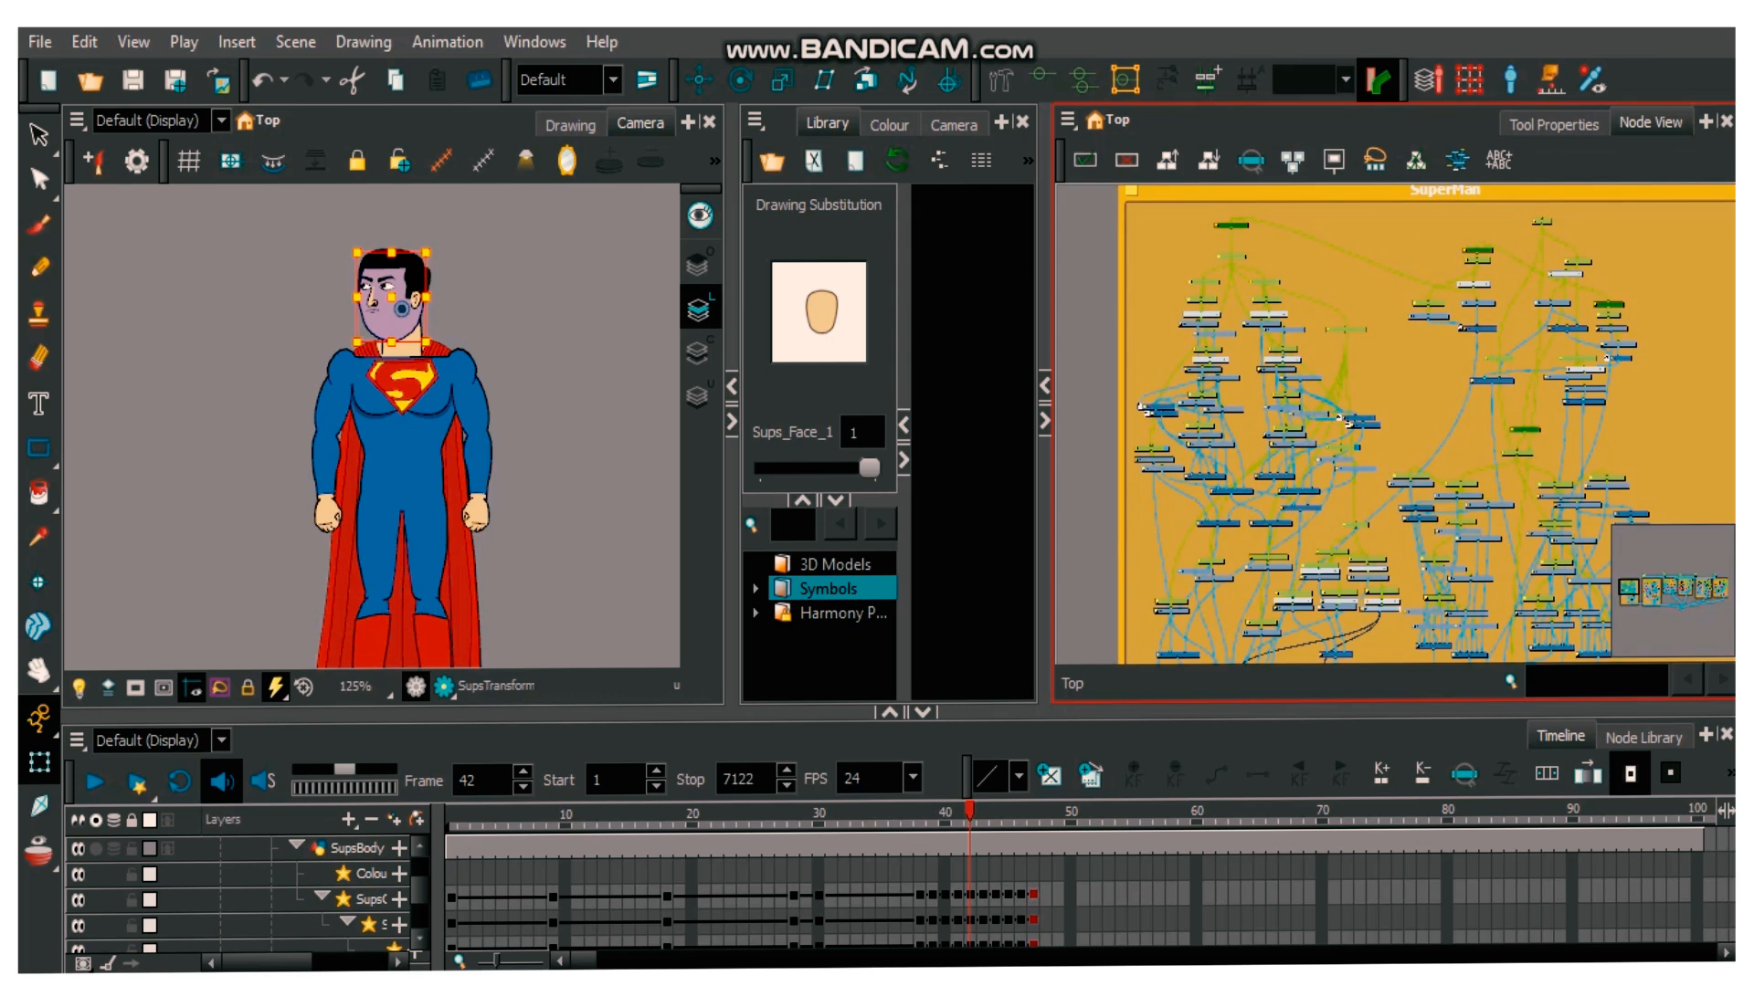
scroll(1343, 420, "up", 3)
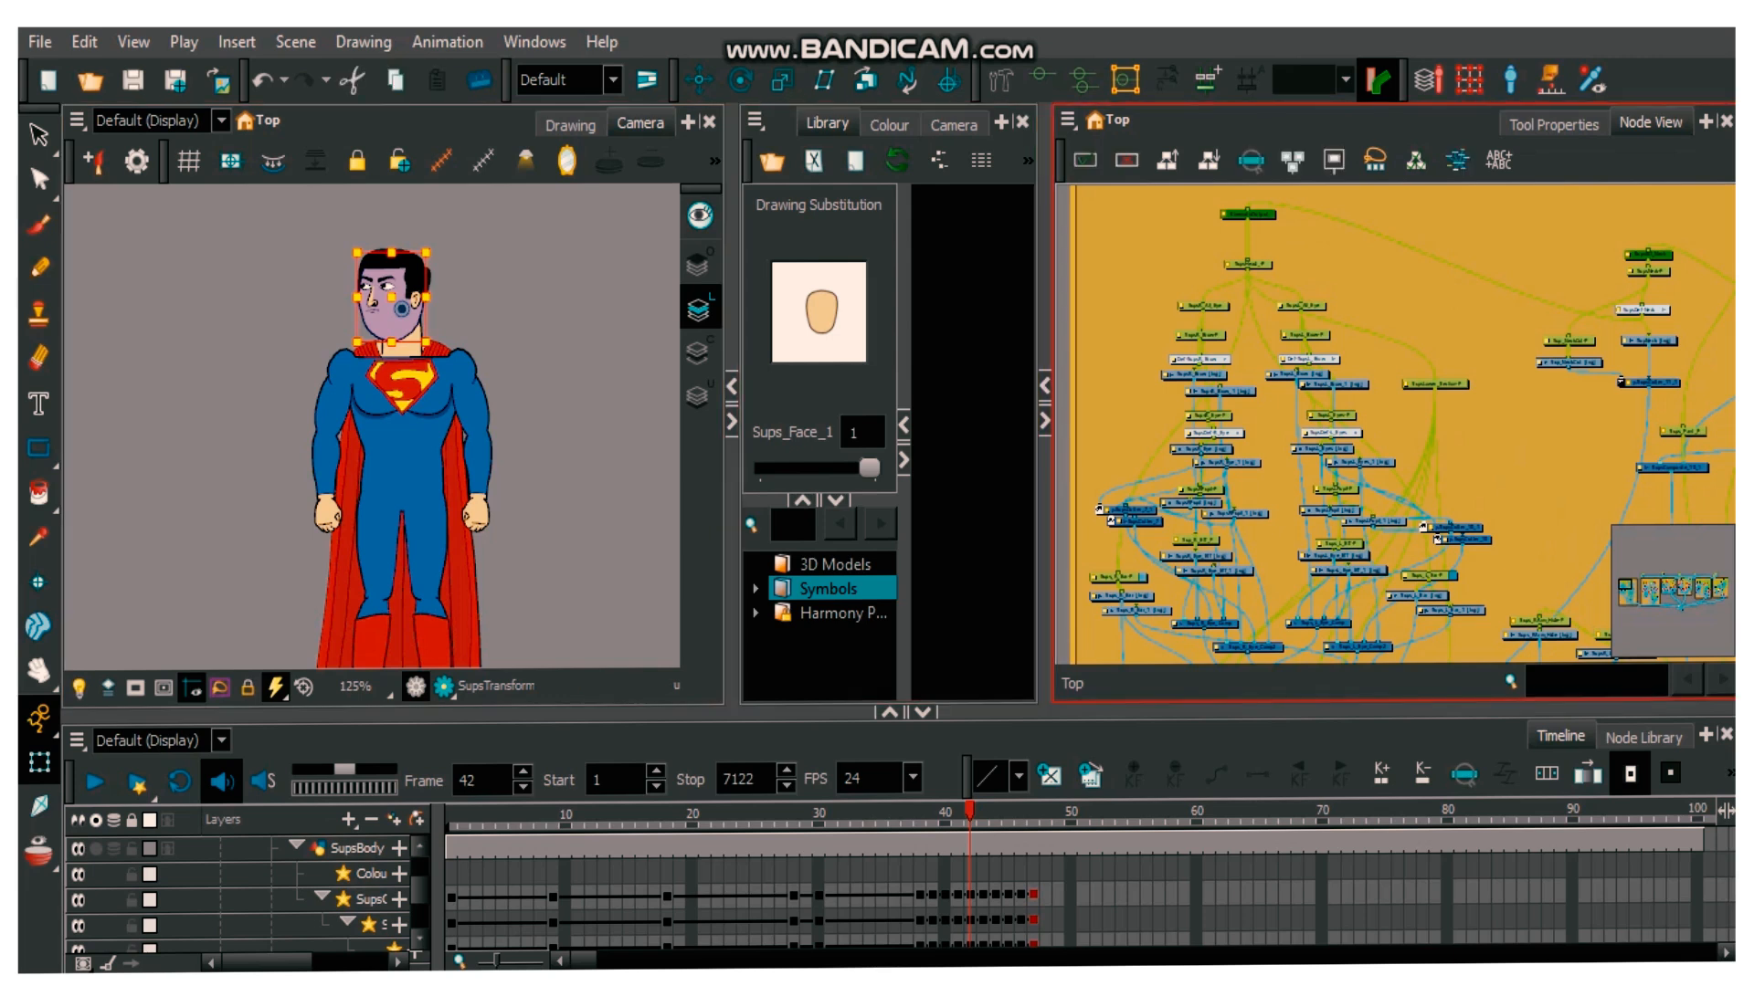
- Inspect the turned head up close in the Camera view and clear the face drawing selection
scroll(394, 232, "up", 2)
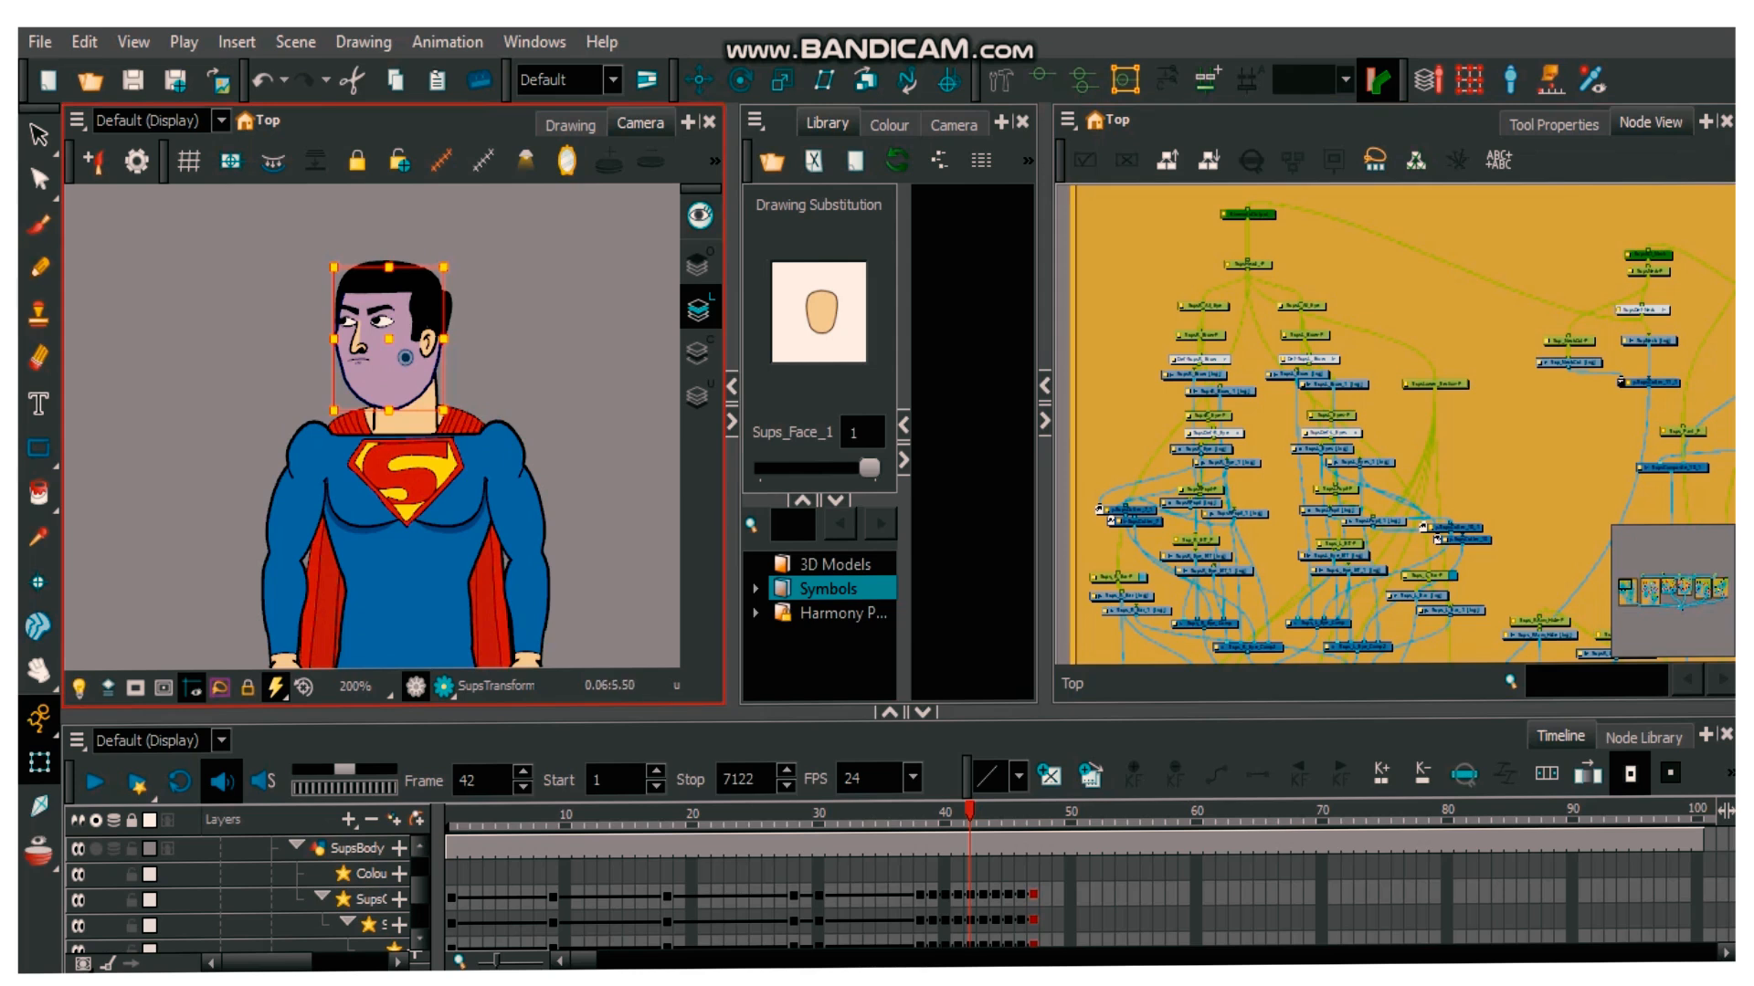
scroll(391, 329, "up", 3)
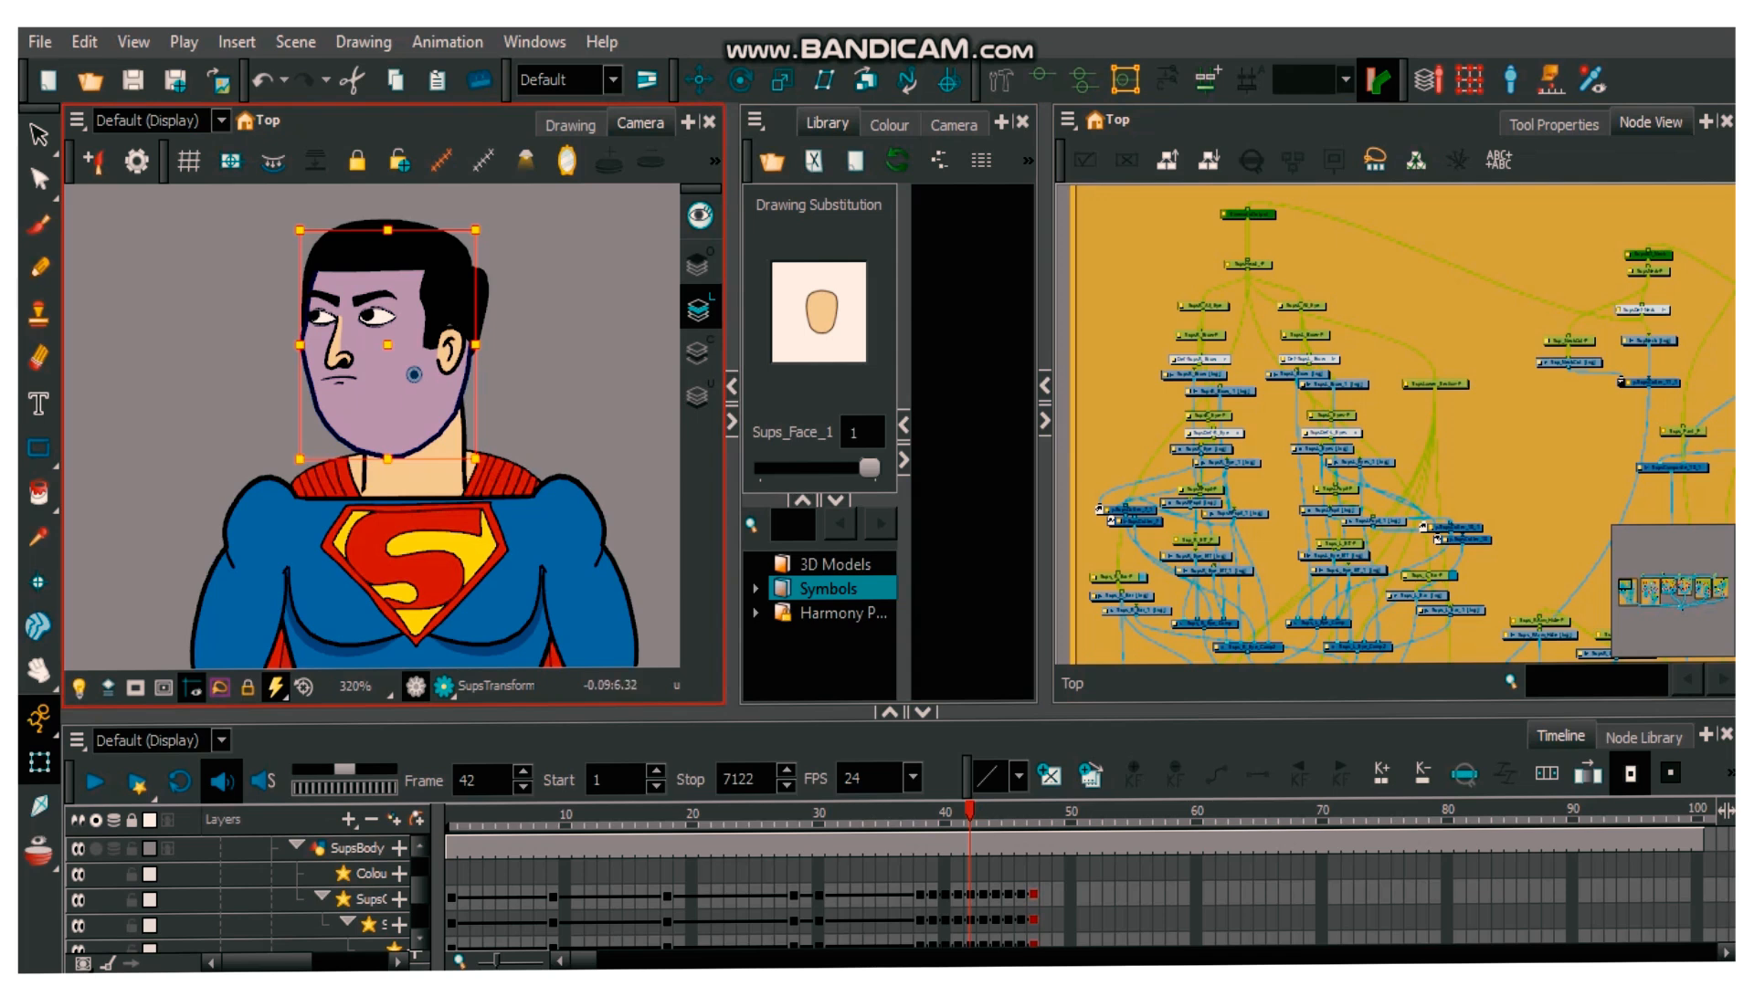
scroll(397, 238, "up", 3)
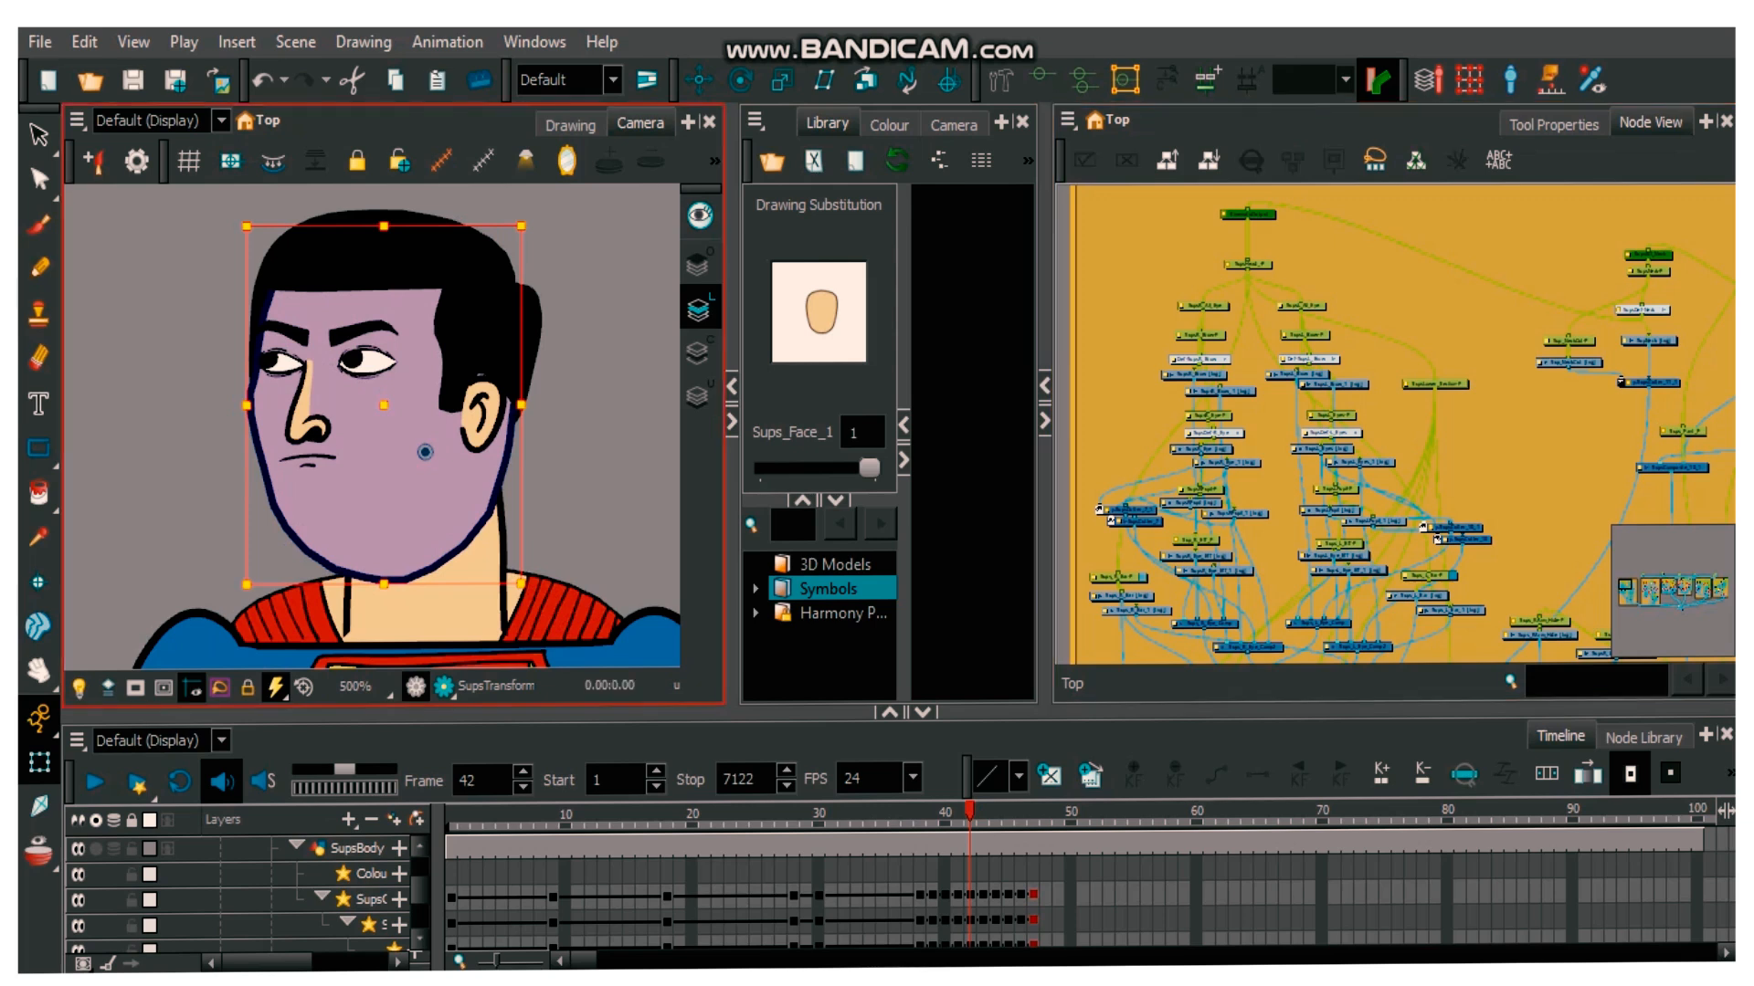
key("Escape")
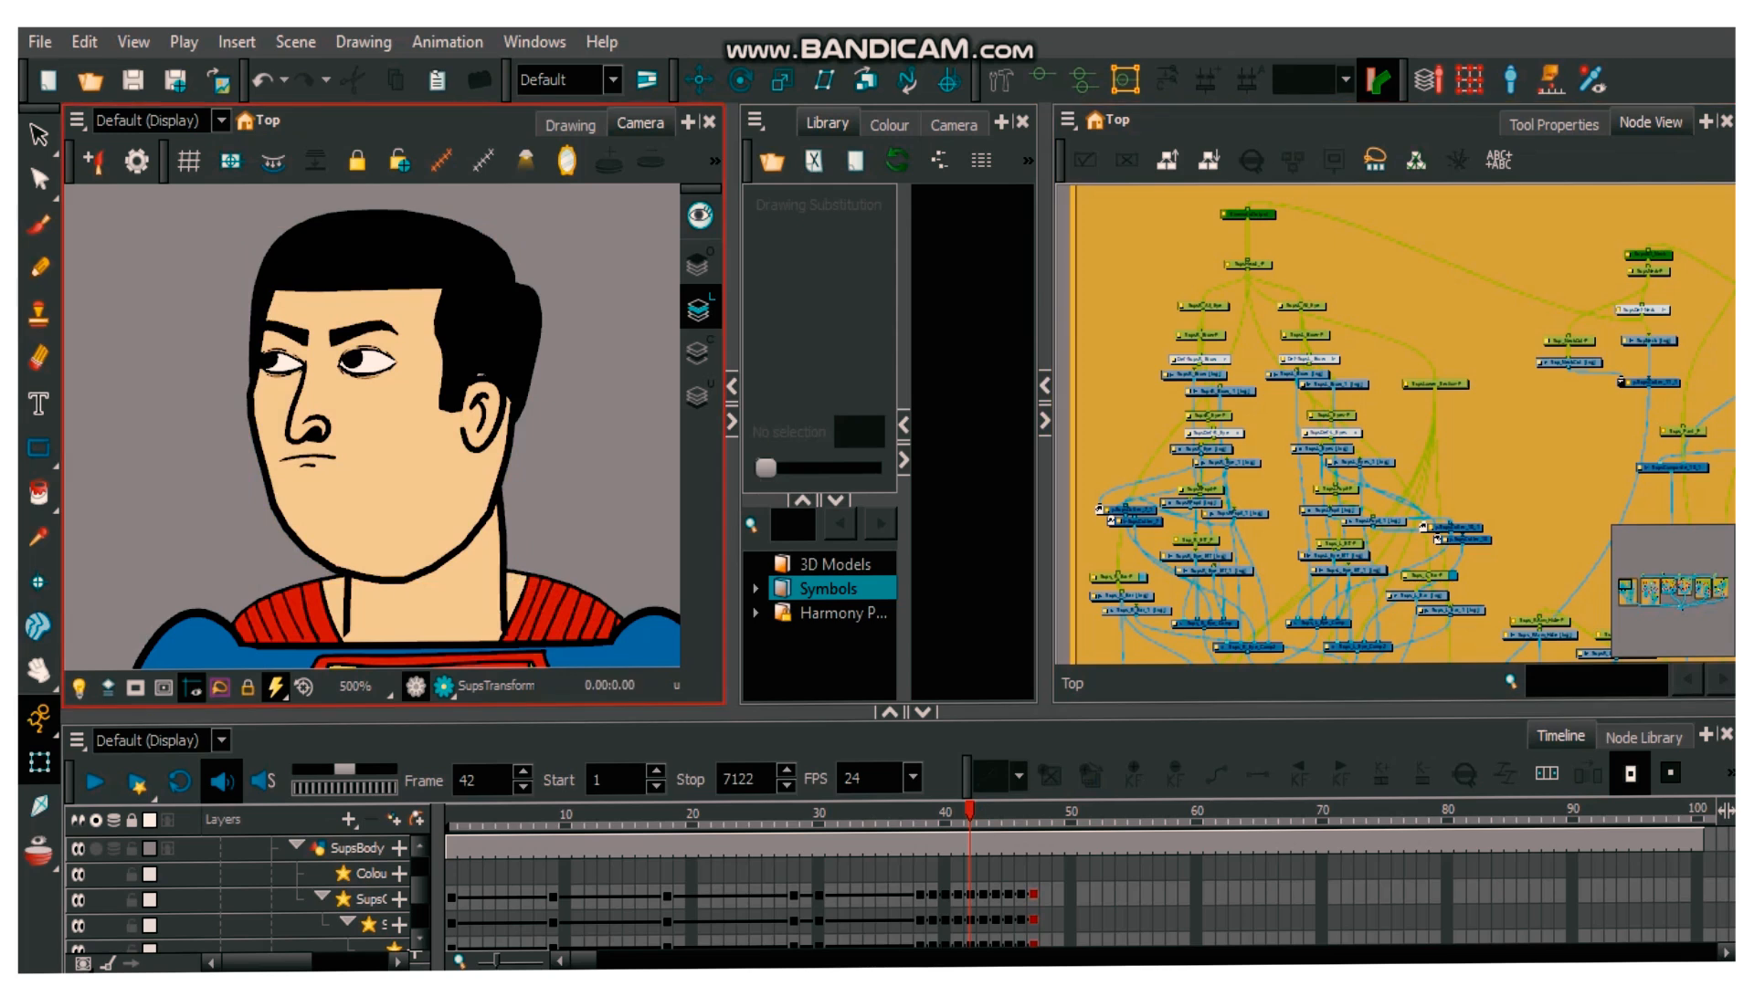
scroll(531, 451, "down", 3)
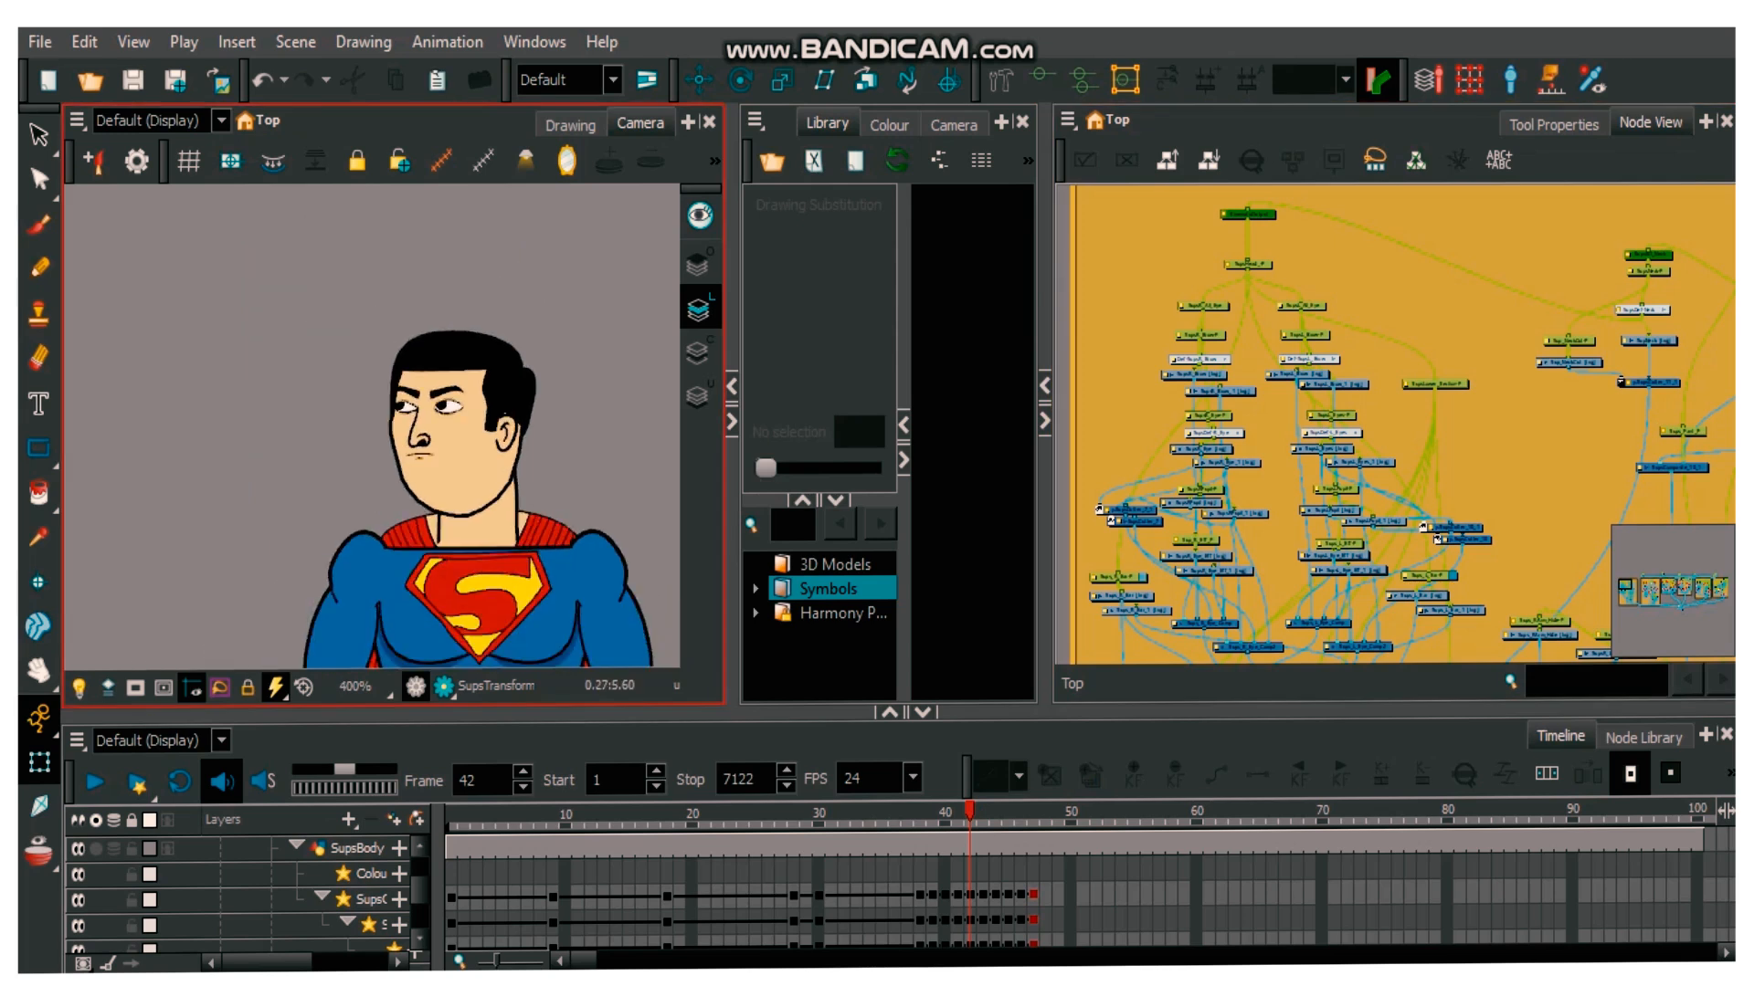
scroll(528, 479, "up", 2)
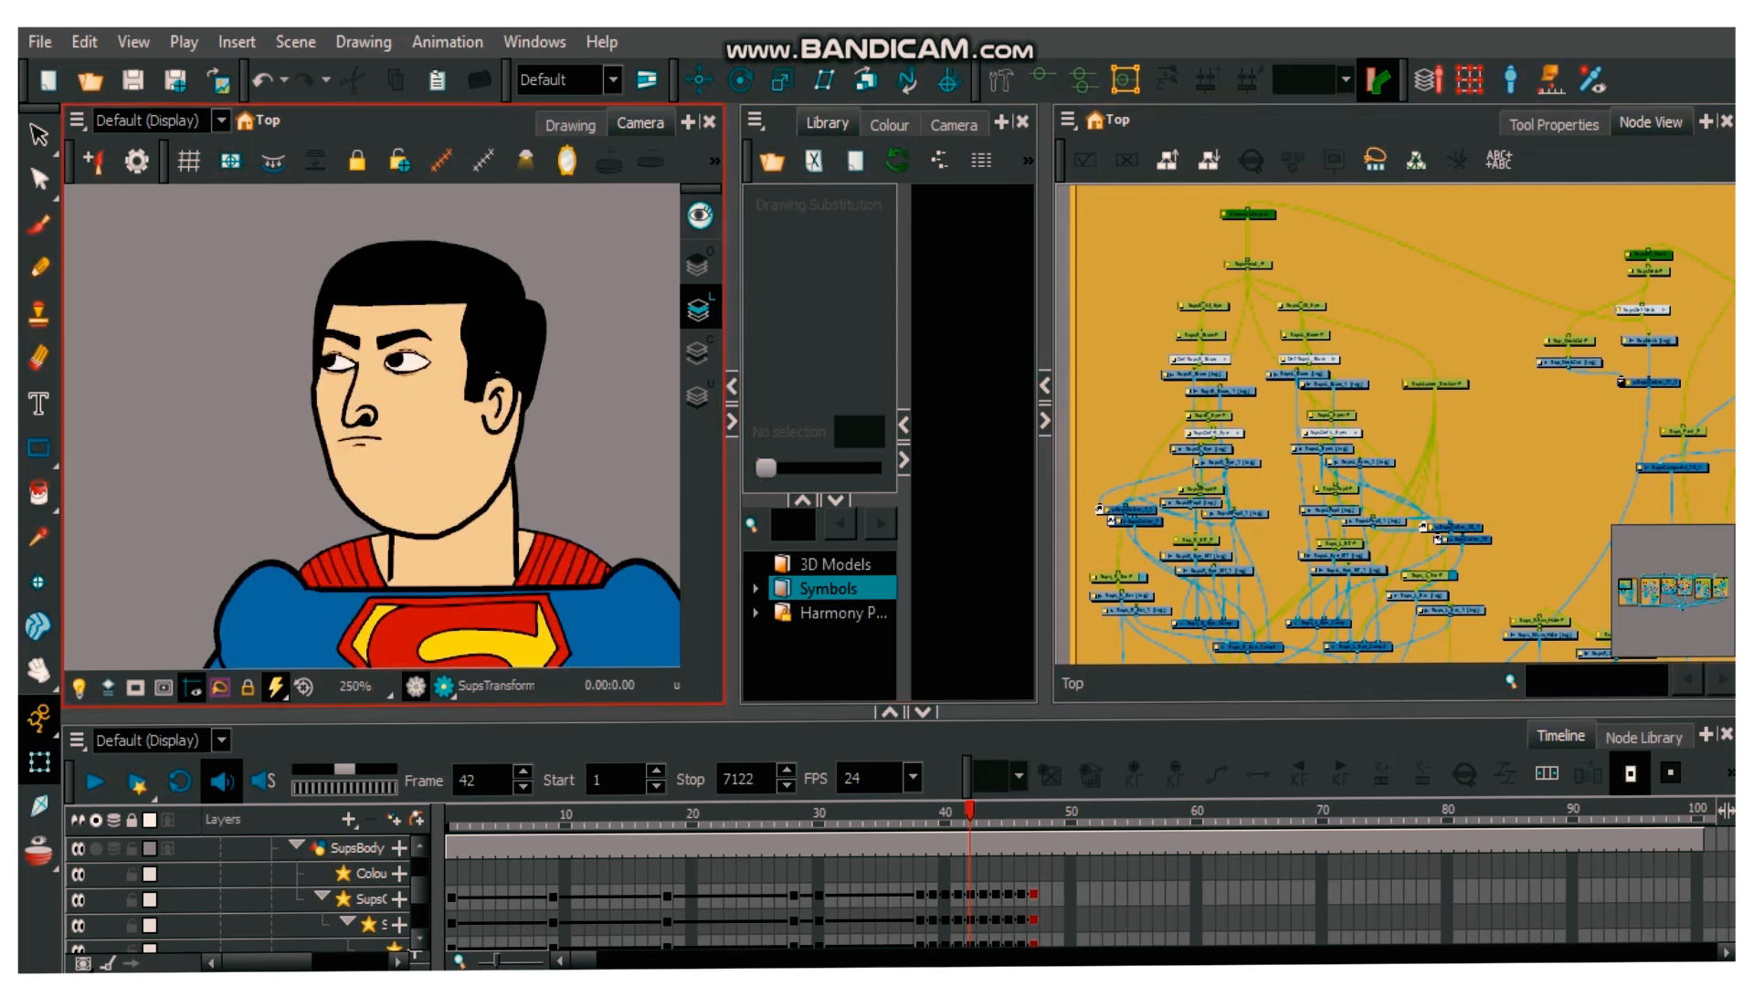
- Select the head's master peg above the eye and brow branches in the SuperMan node network
scroll(1173, 300, "up", 3)
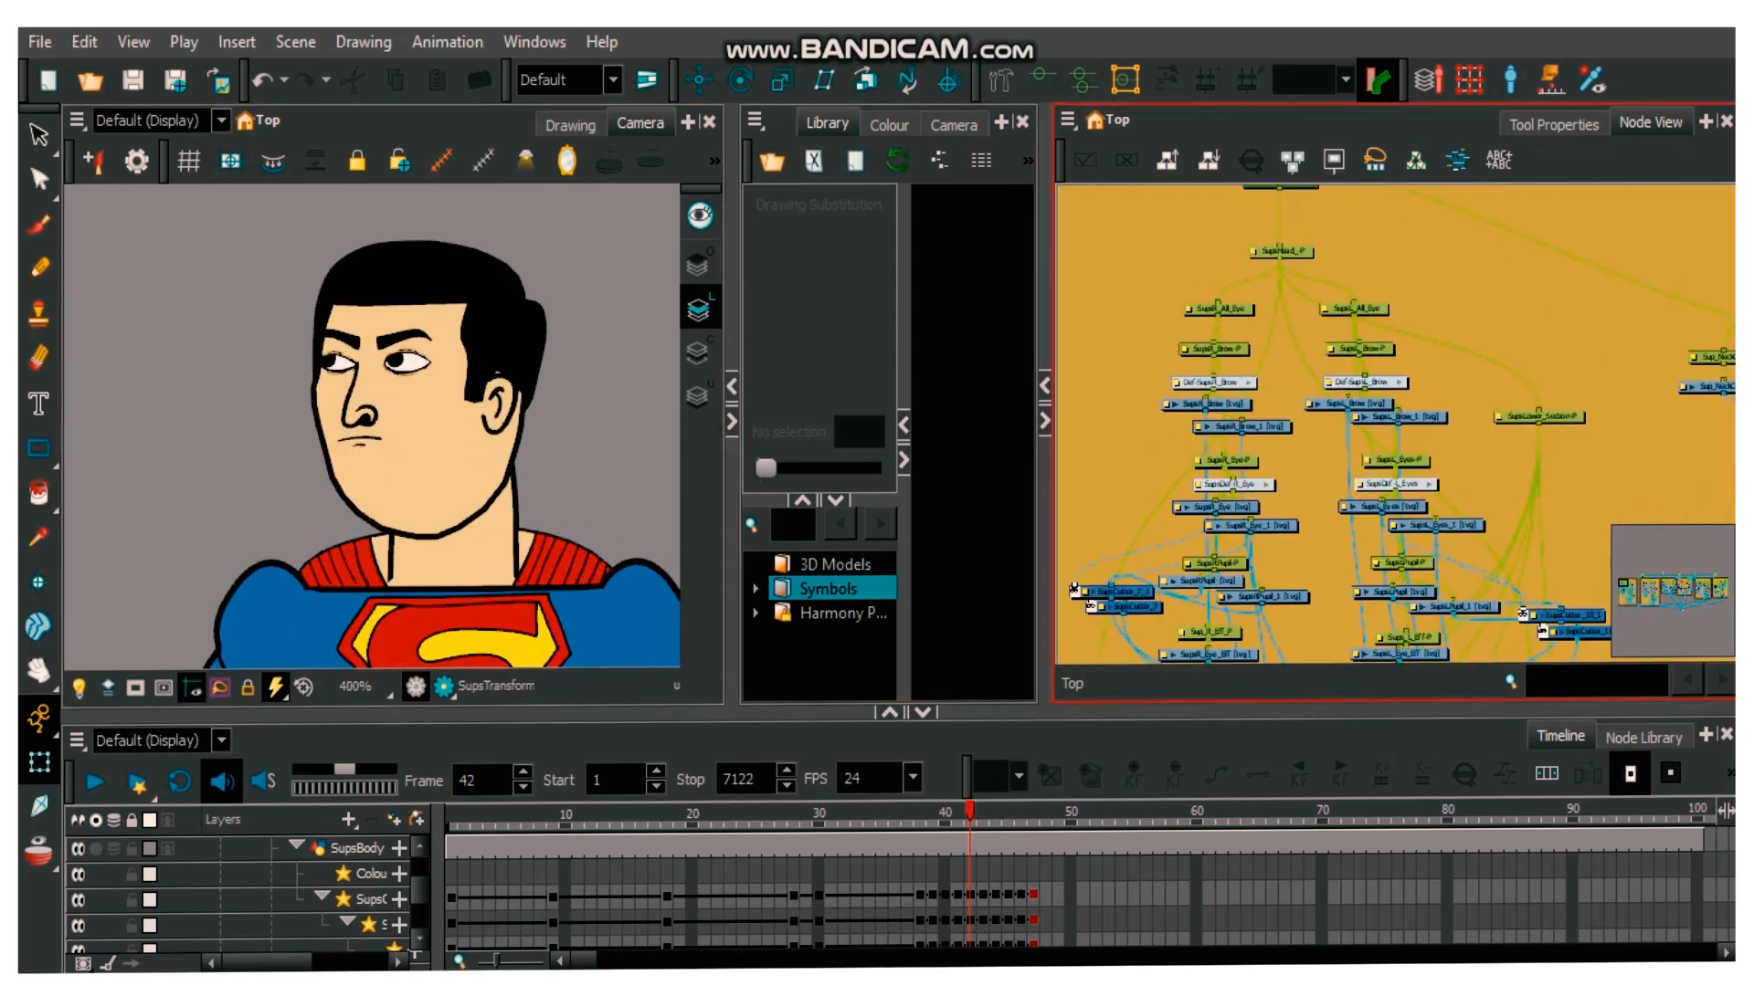
left_click_drag(1315, 384, 1325, 419)
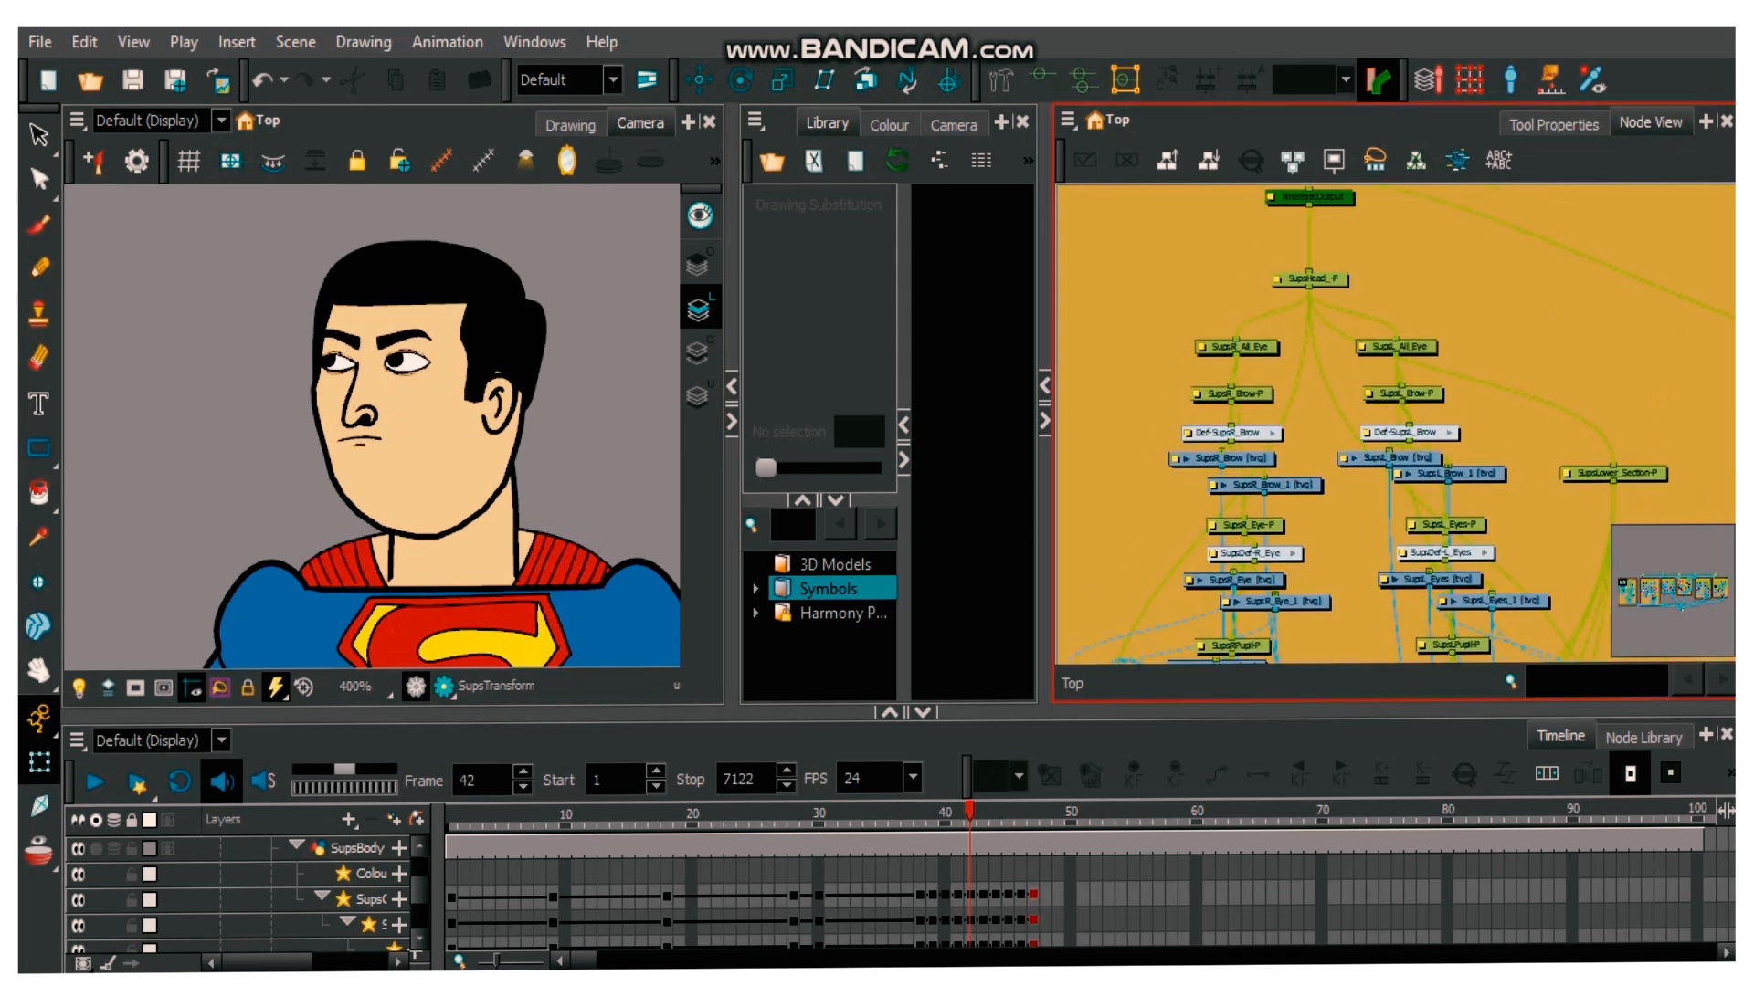
left_click(1310, 280)
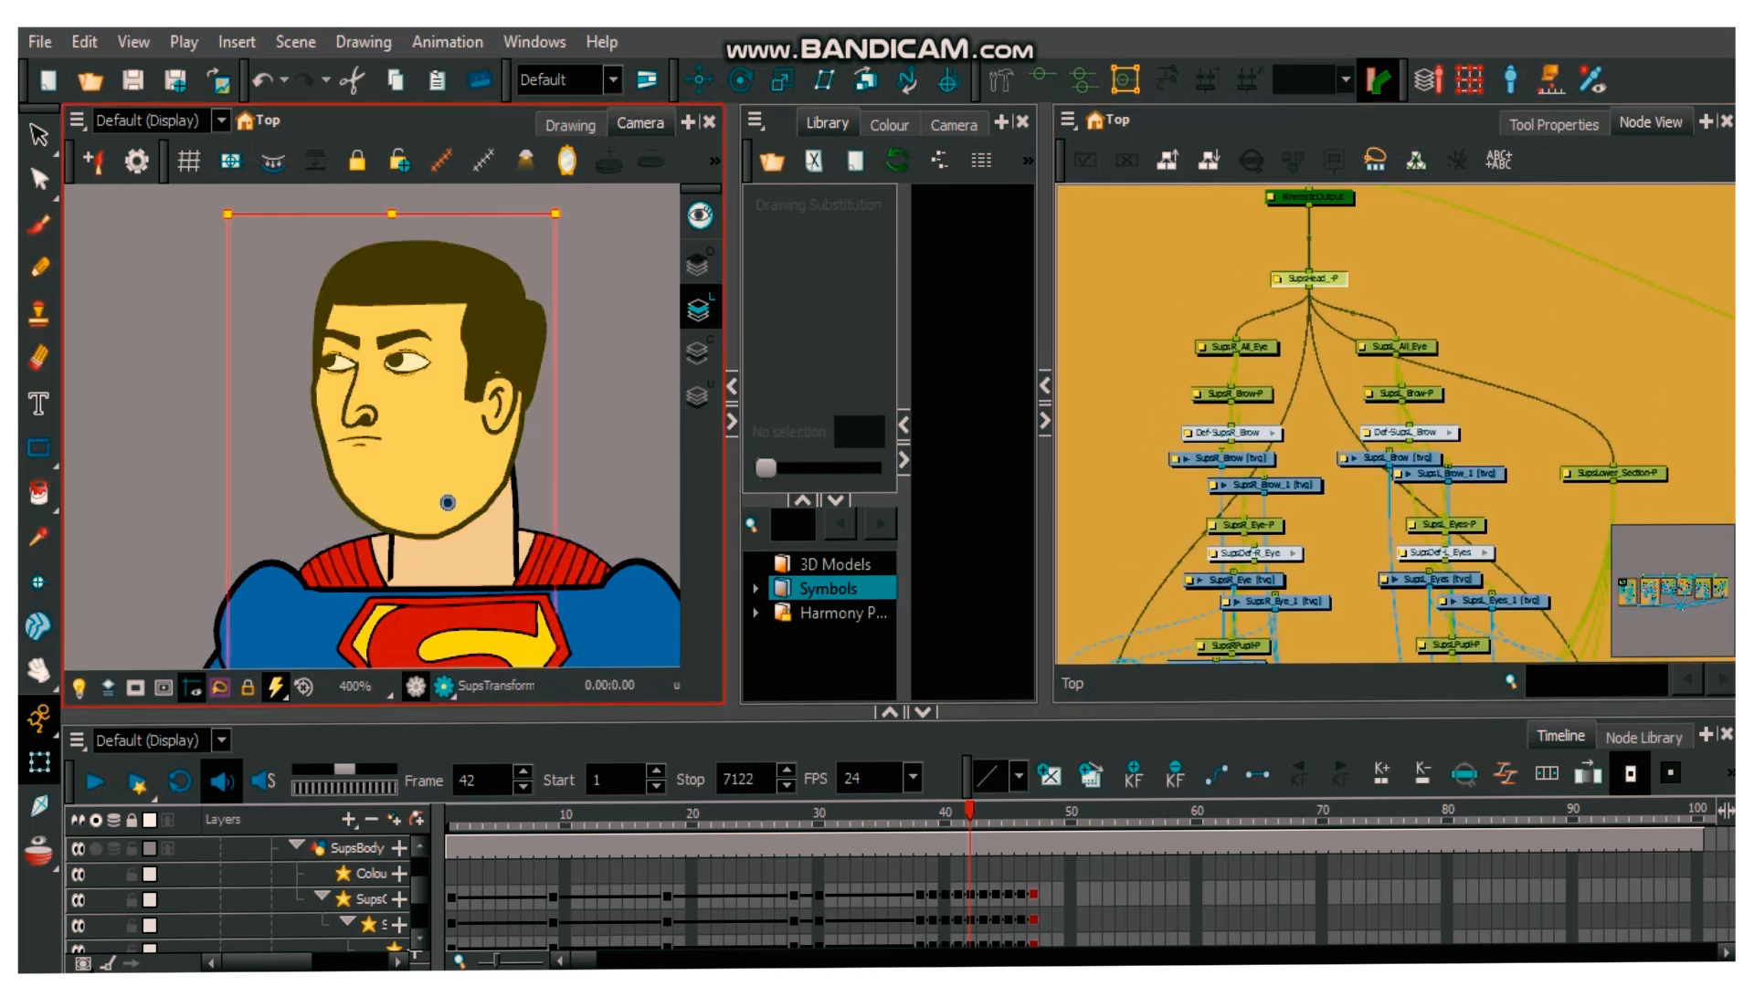
scroll(333, 476, "down", 1)
scroll(1278, 456, "down", 6)
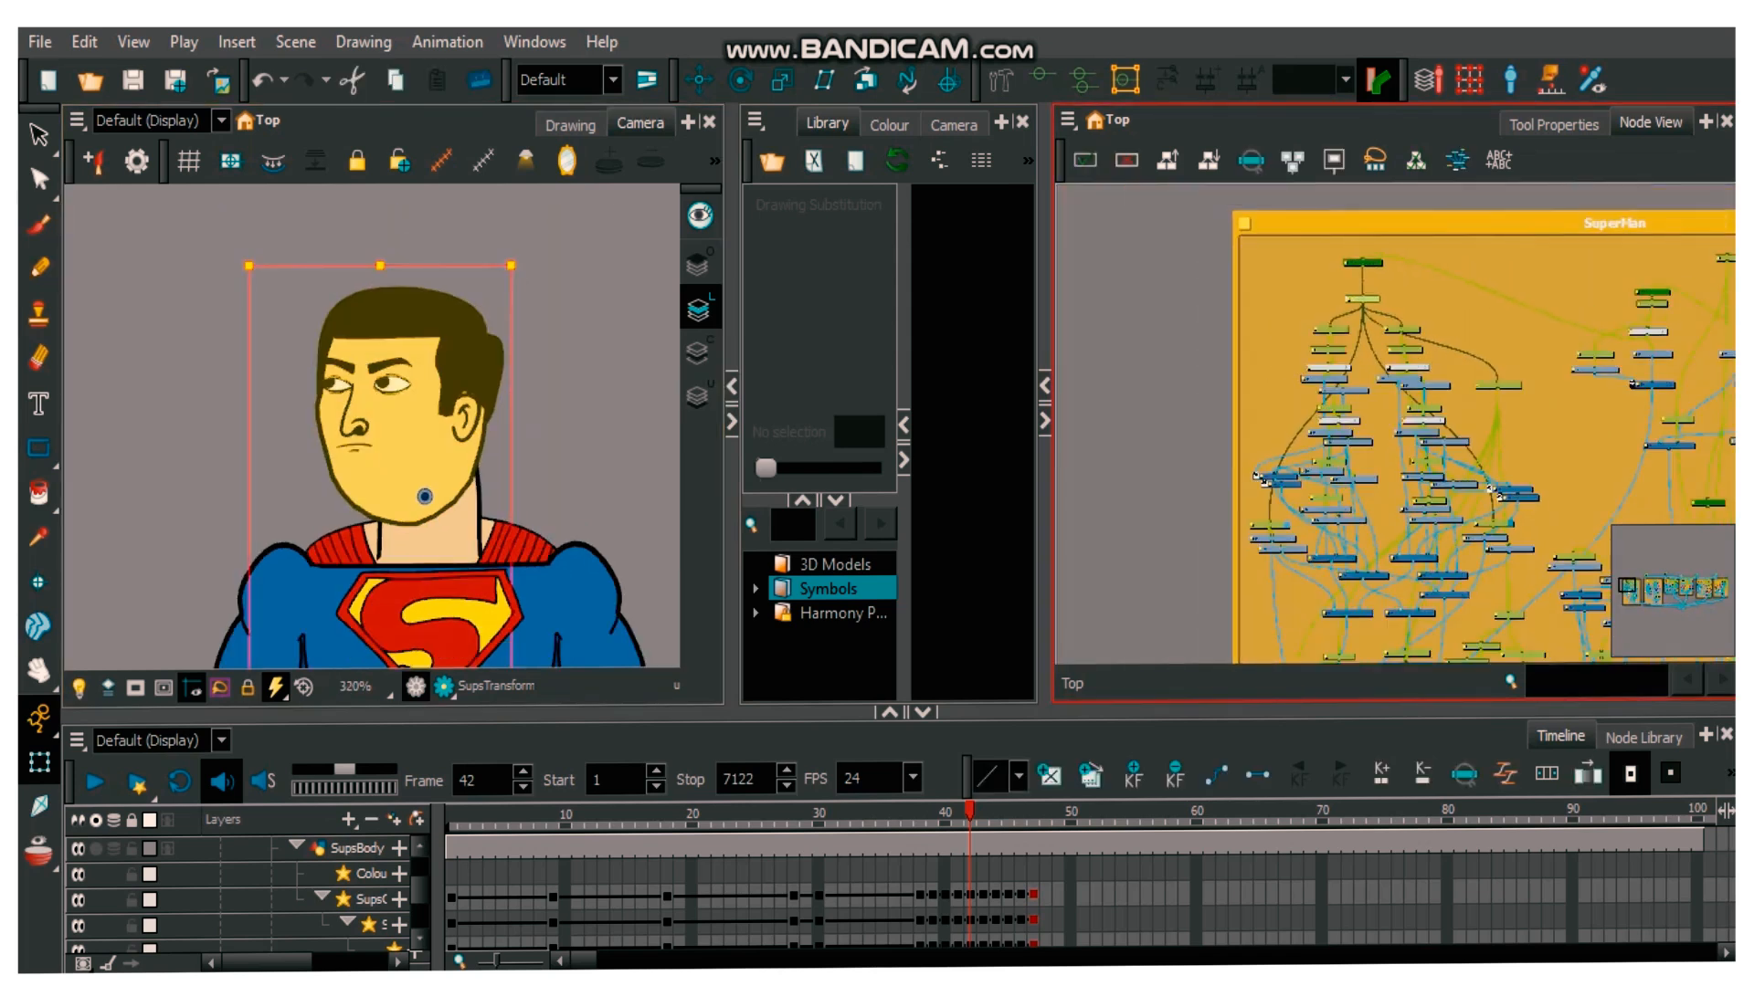
- Select all of the head's nodes in the SuperMan network and check the selected head on the figure in the Camera view
scroll(1367, 350, "down", 2)
left_click_drag(1294, 348, 1208, 301)
scroll(1209, 301, "down", 1)
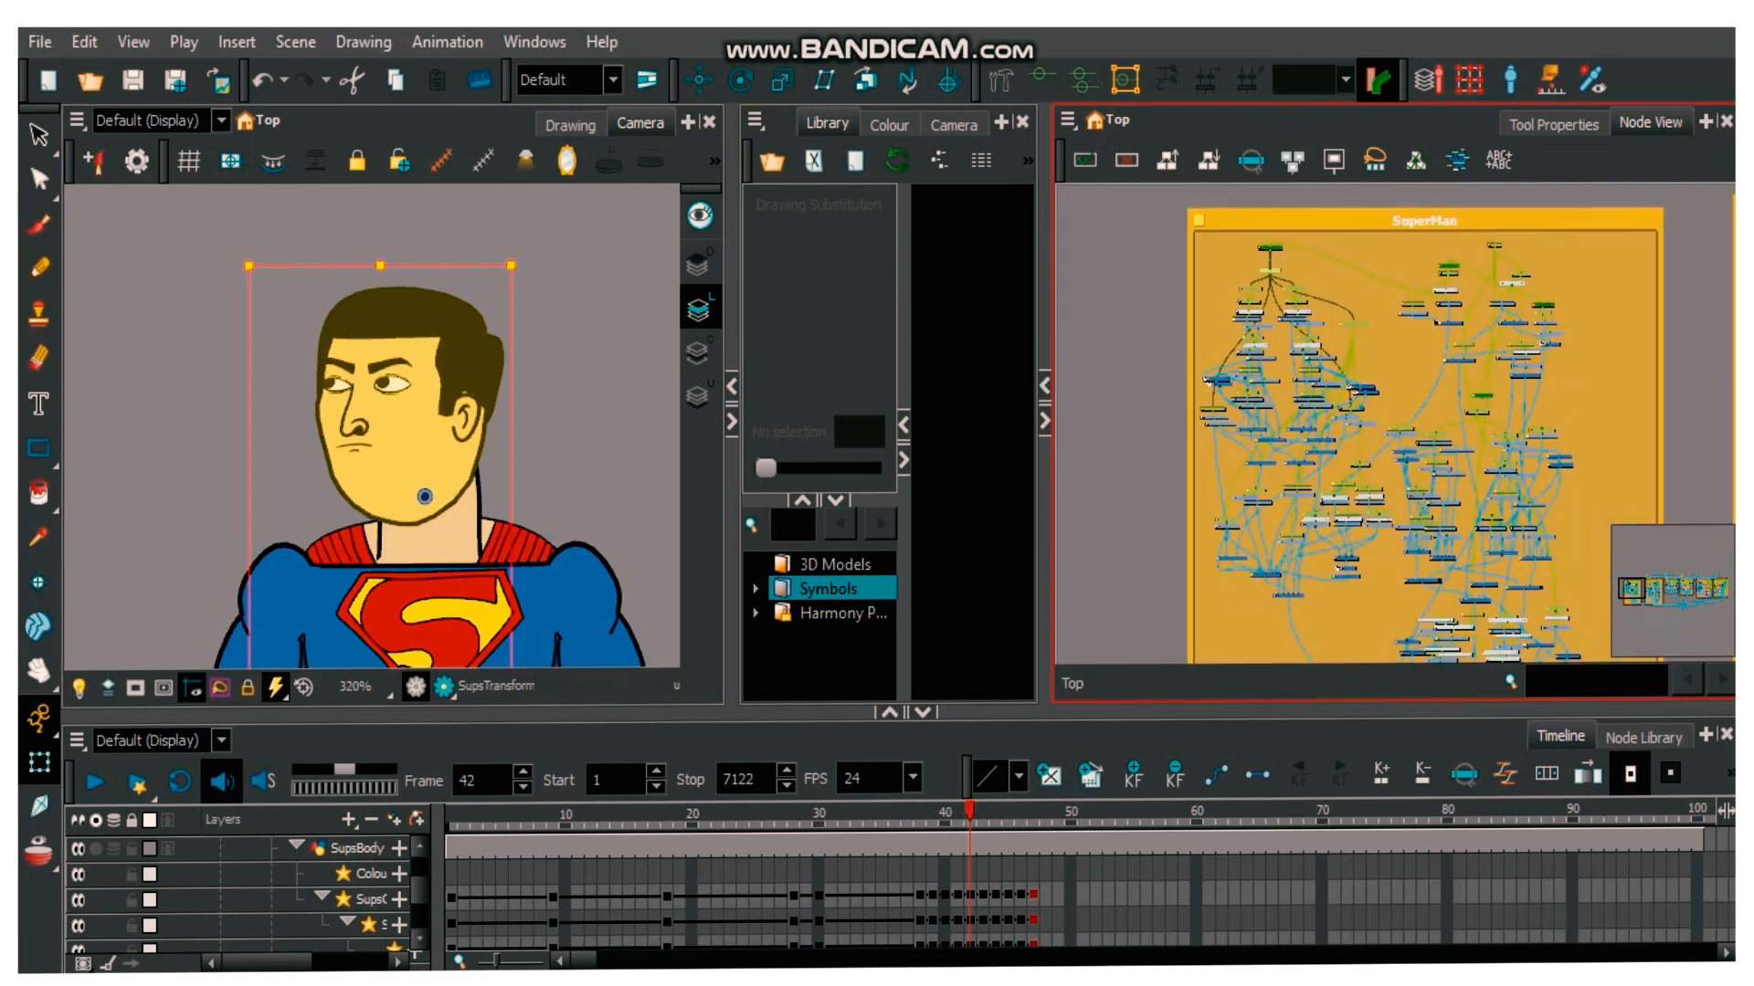
mouse_move(1207, 237)
left_mouse_down()
mouse_move(1356, 414)
mouse_move(1381, 602)
left_mouse_up()
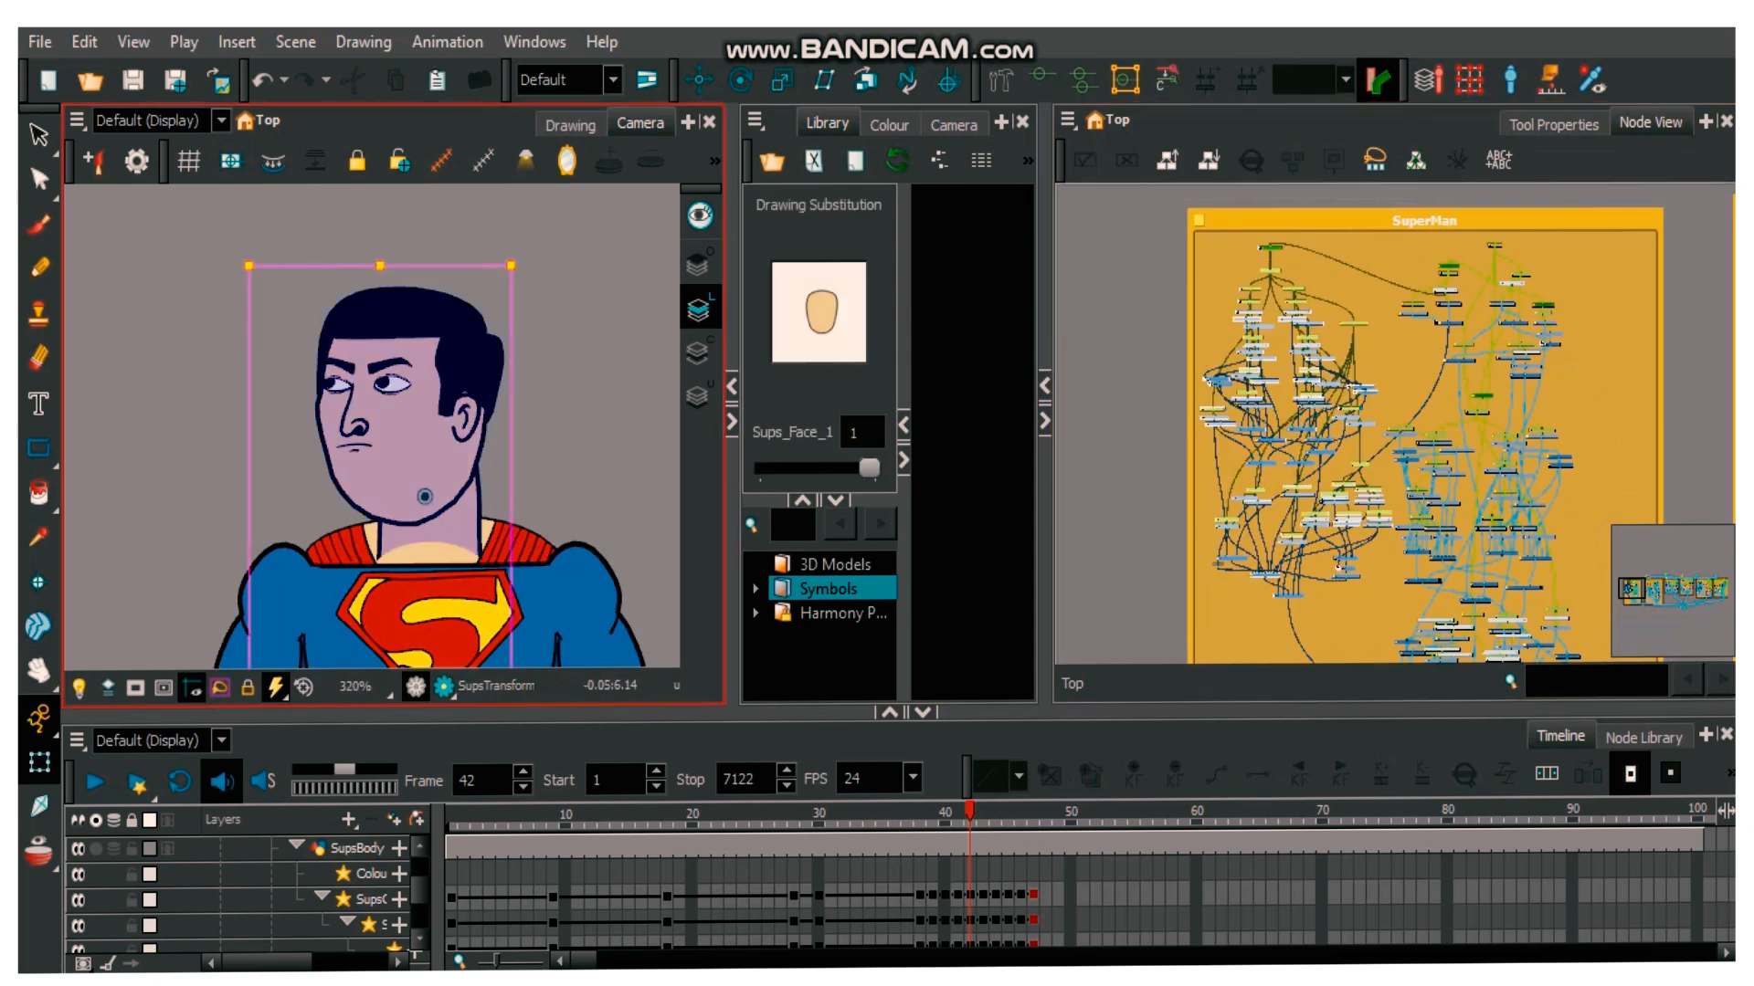
scroll(418, 336, "down", 2)
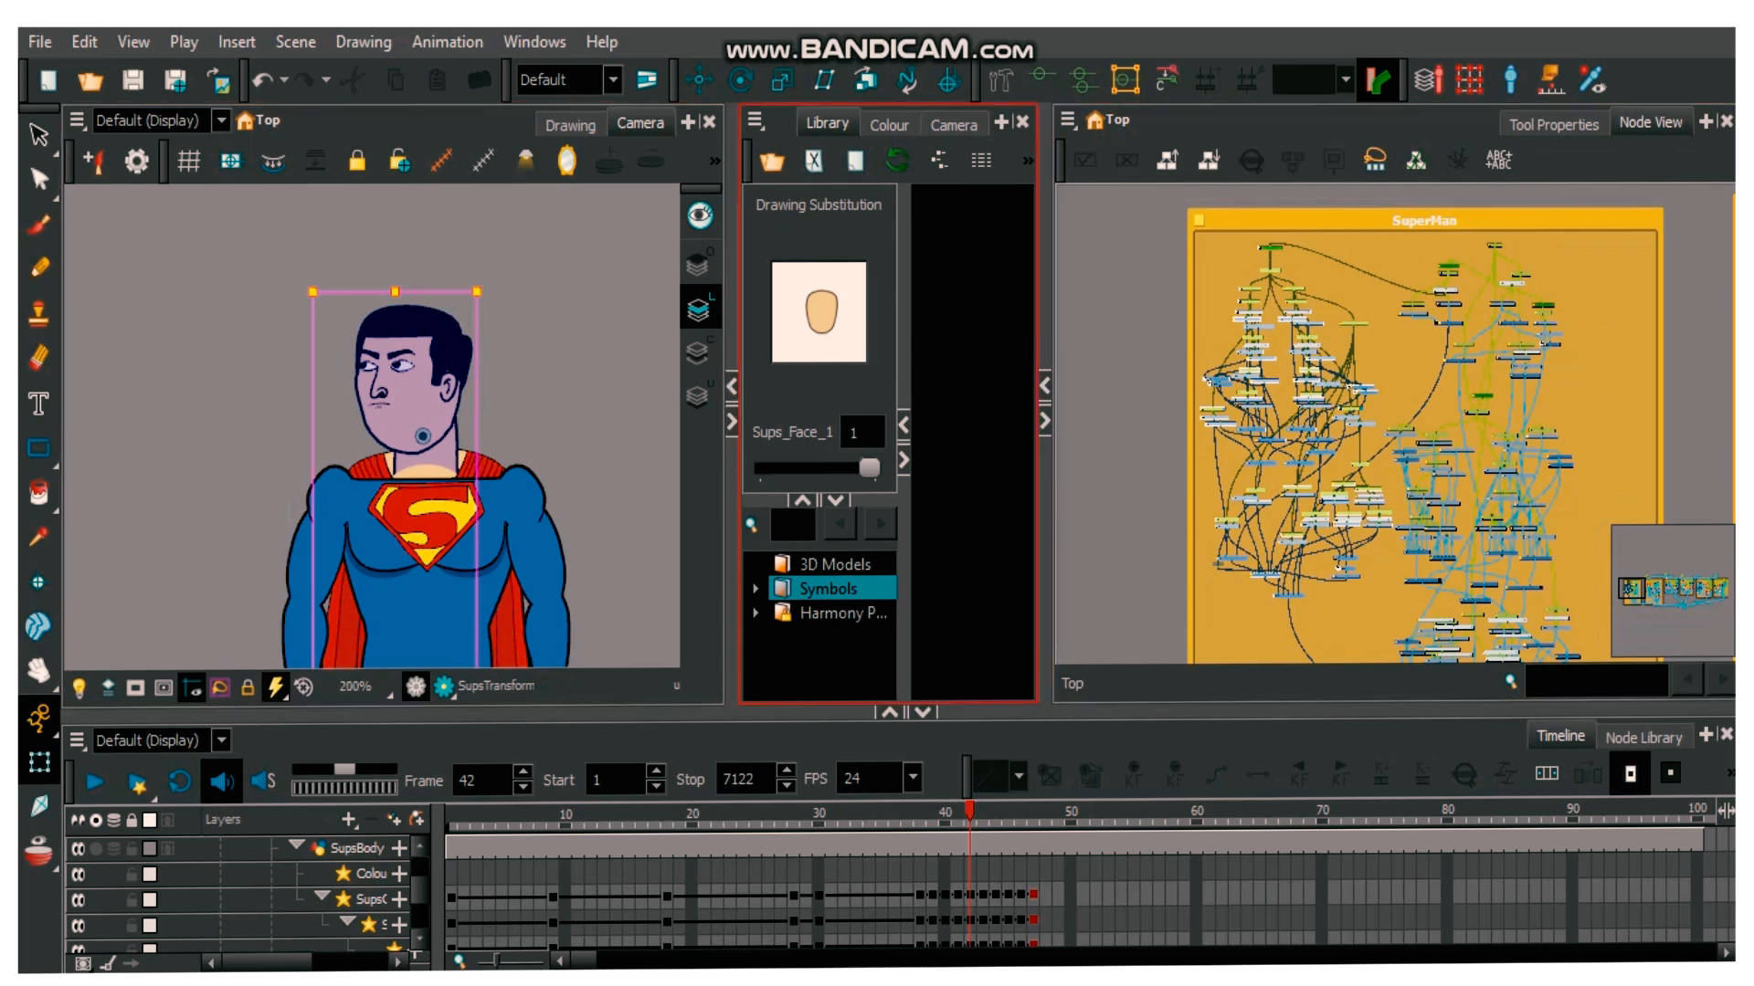
scroll(427, 416, "down", 2)
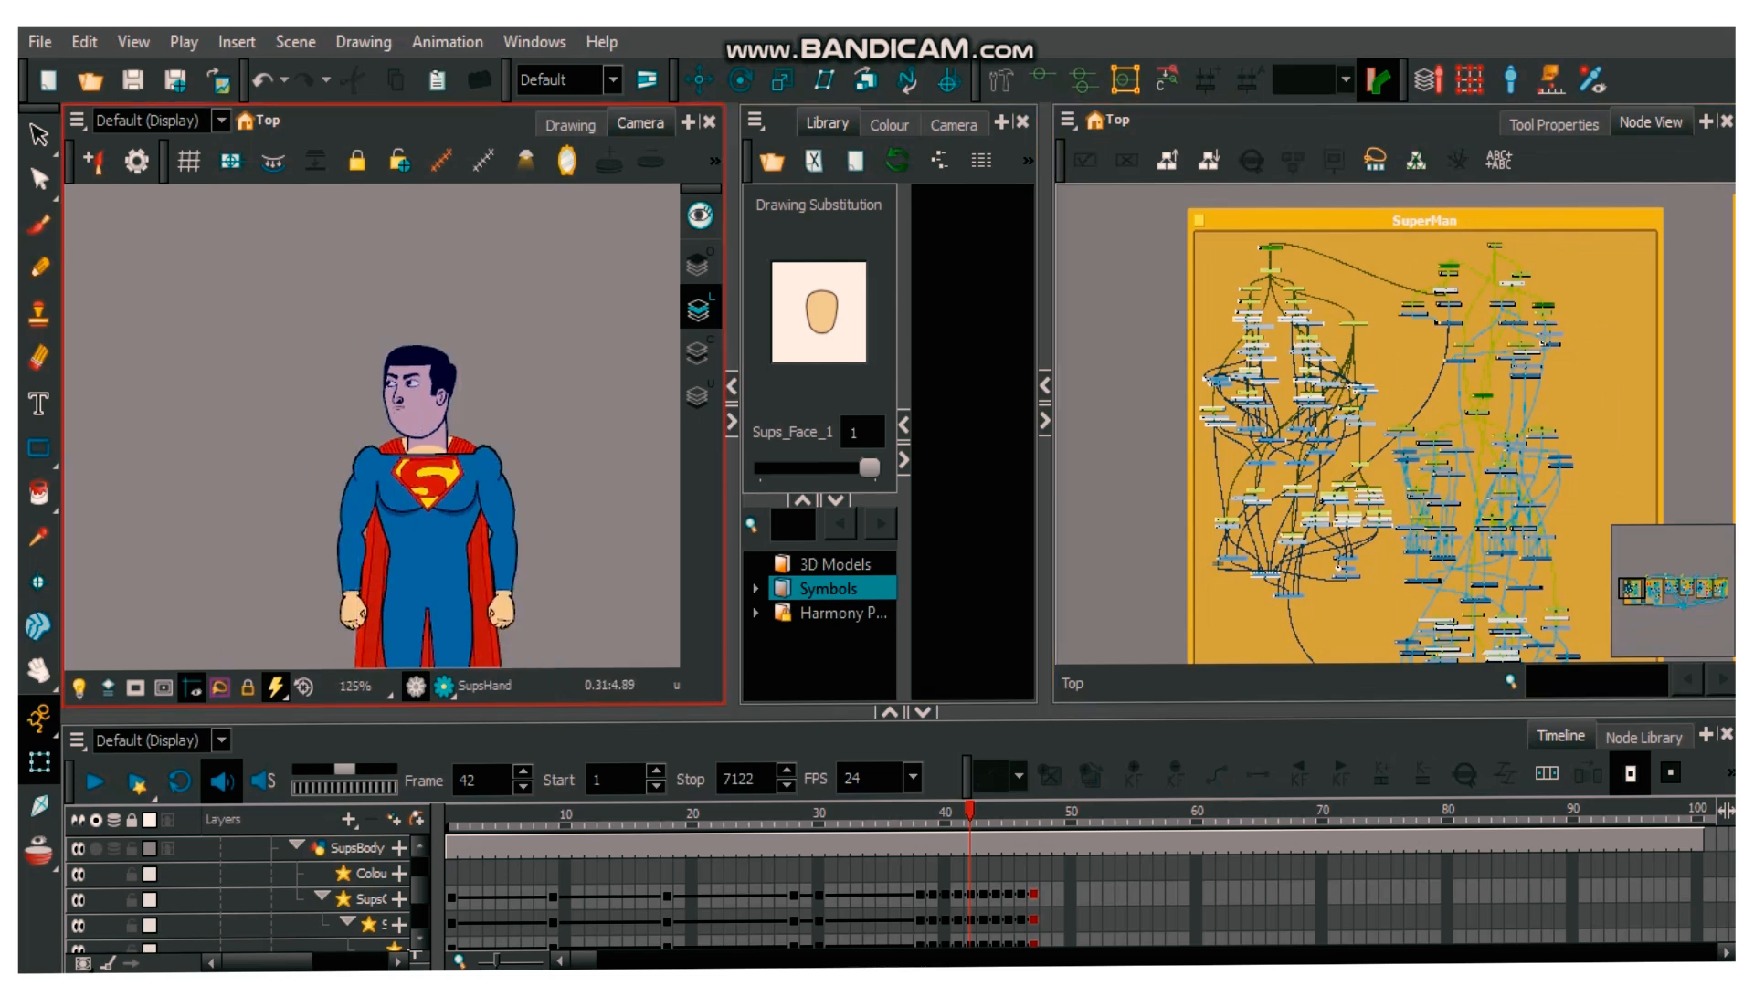
left_click_drag(427, 424, 384, 324)
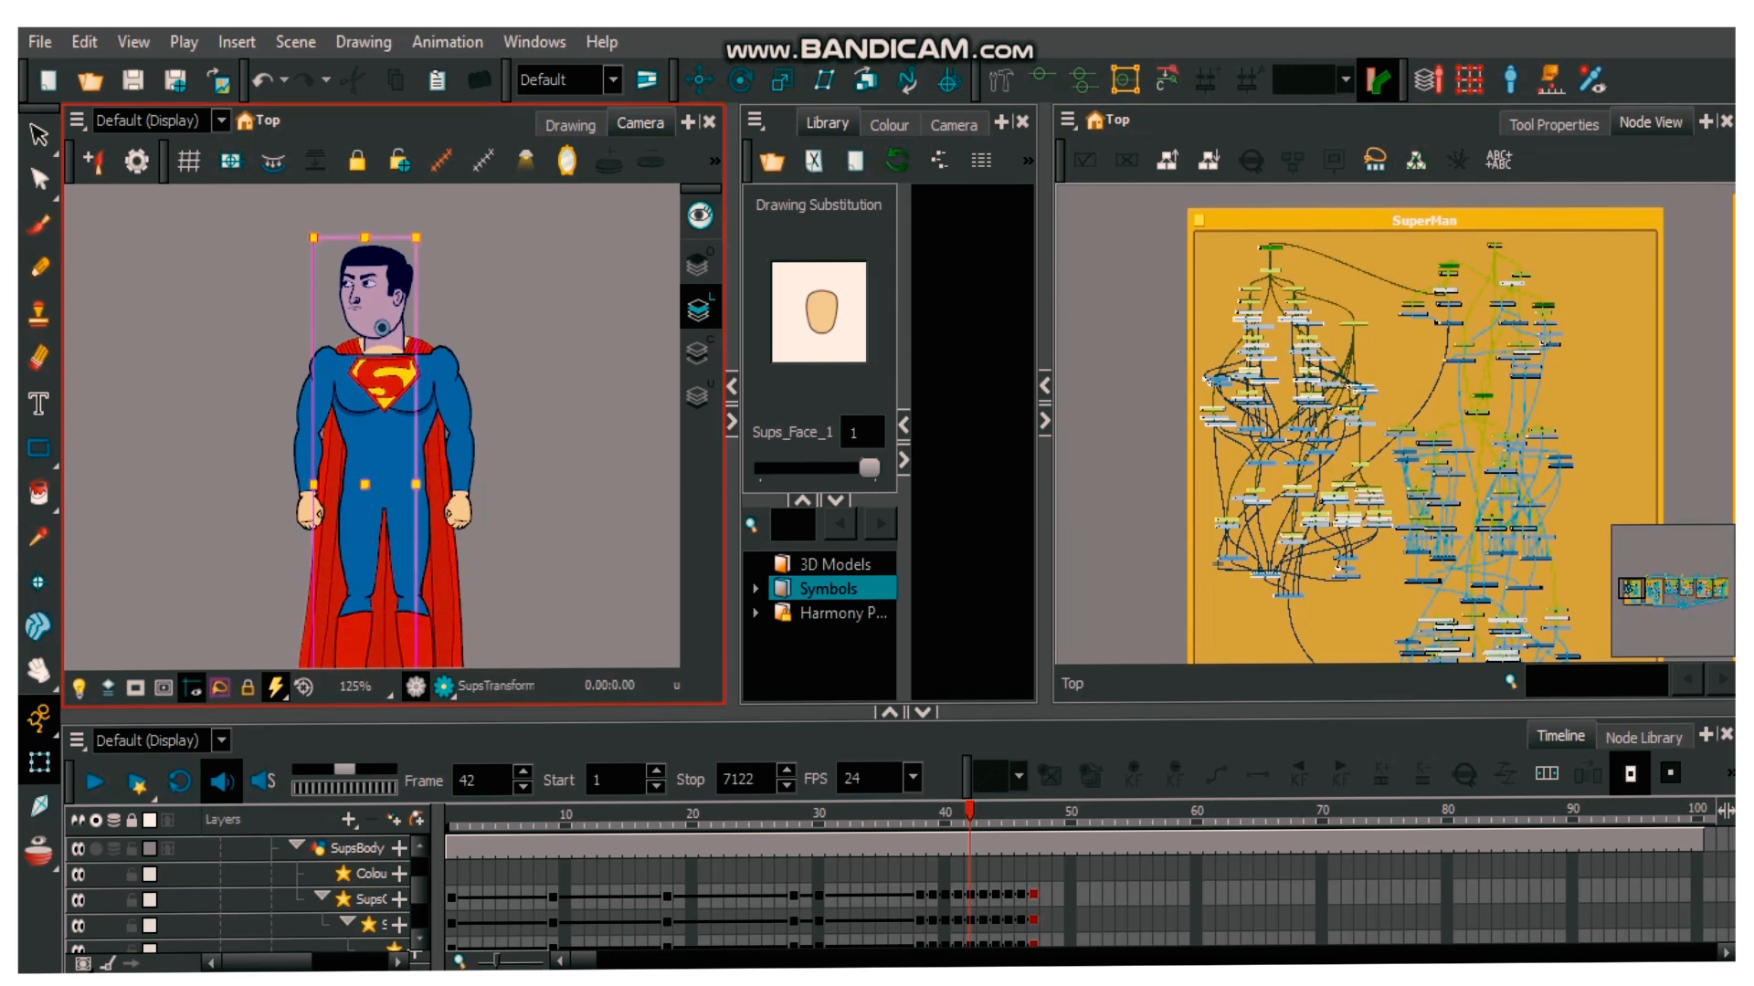
left_click_drag(383, 329, 418, 383)
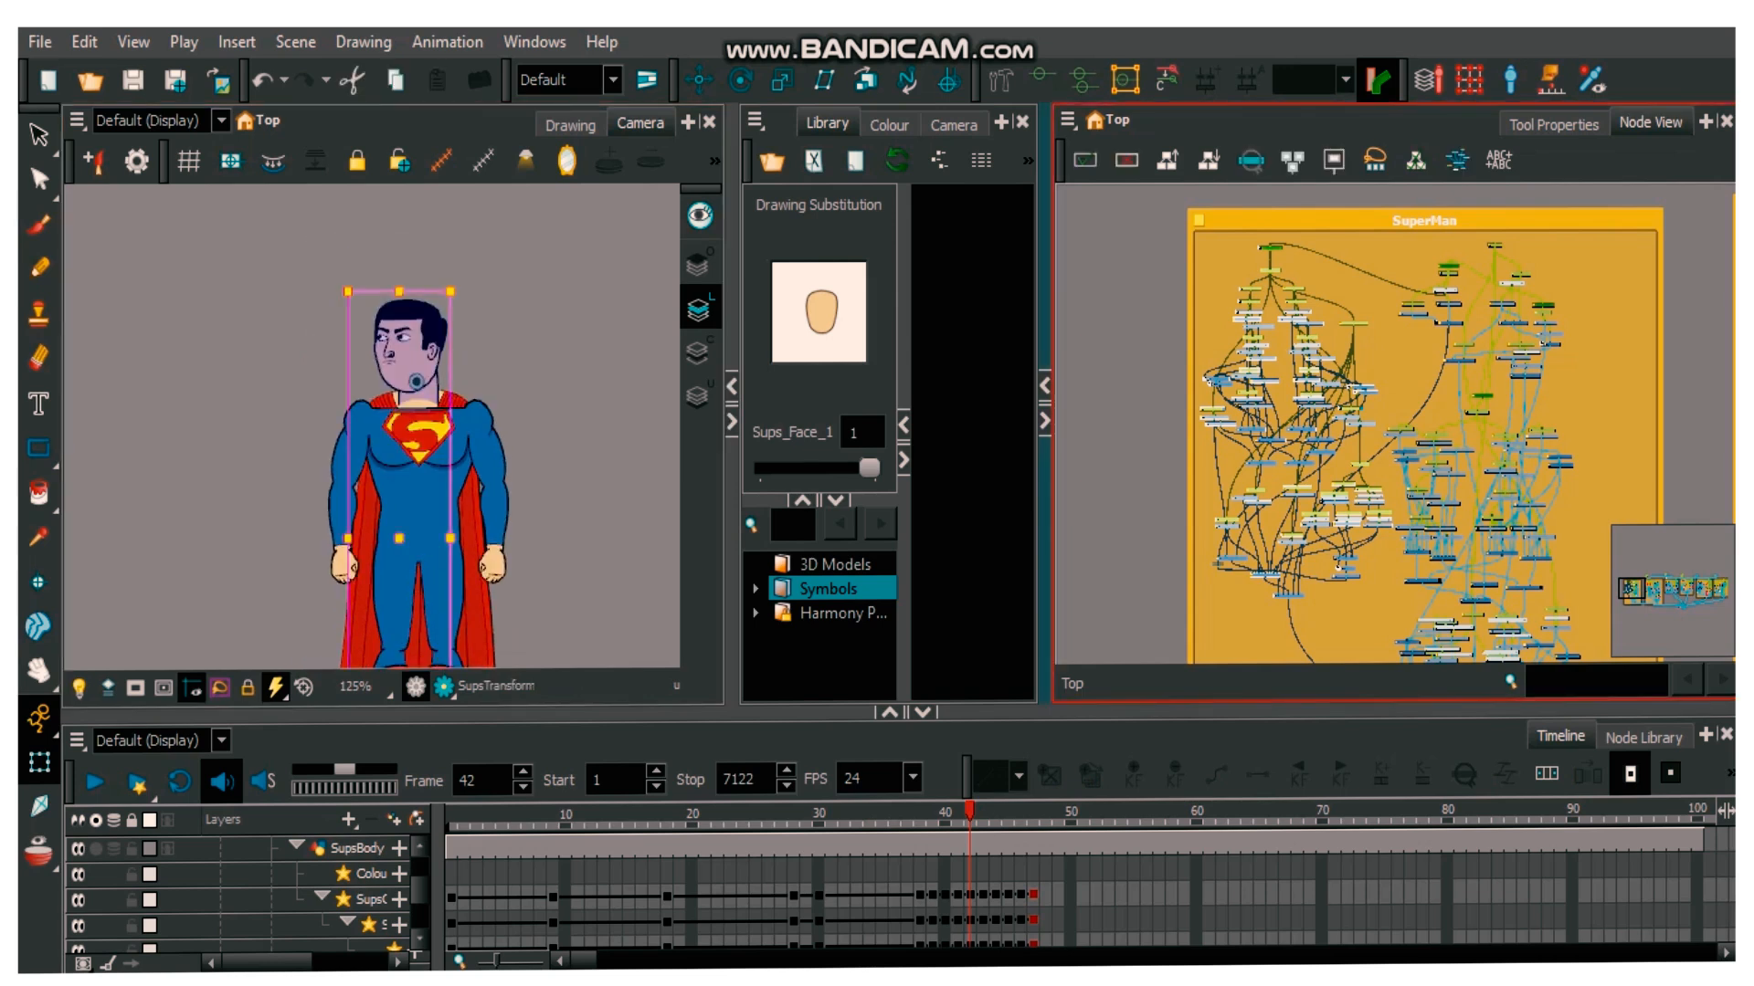
- Select the Sup_NeckCut drawing node and switch the selection to the SupNeck drawing node in the SuperMan network
scroll(1372, 309, "up", 1)
scroll(1381, 328, "up", 2)
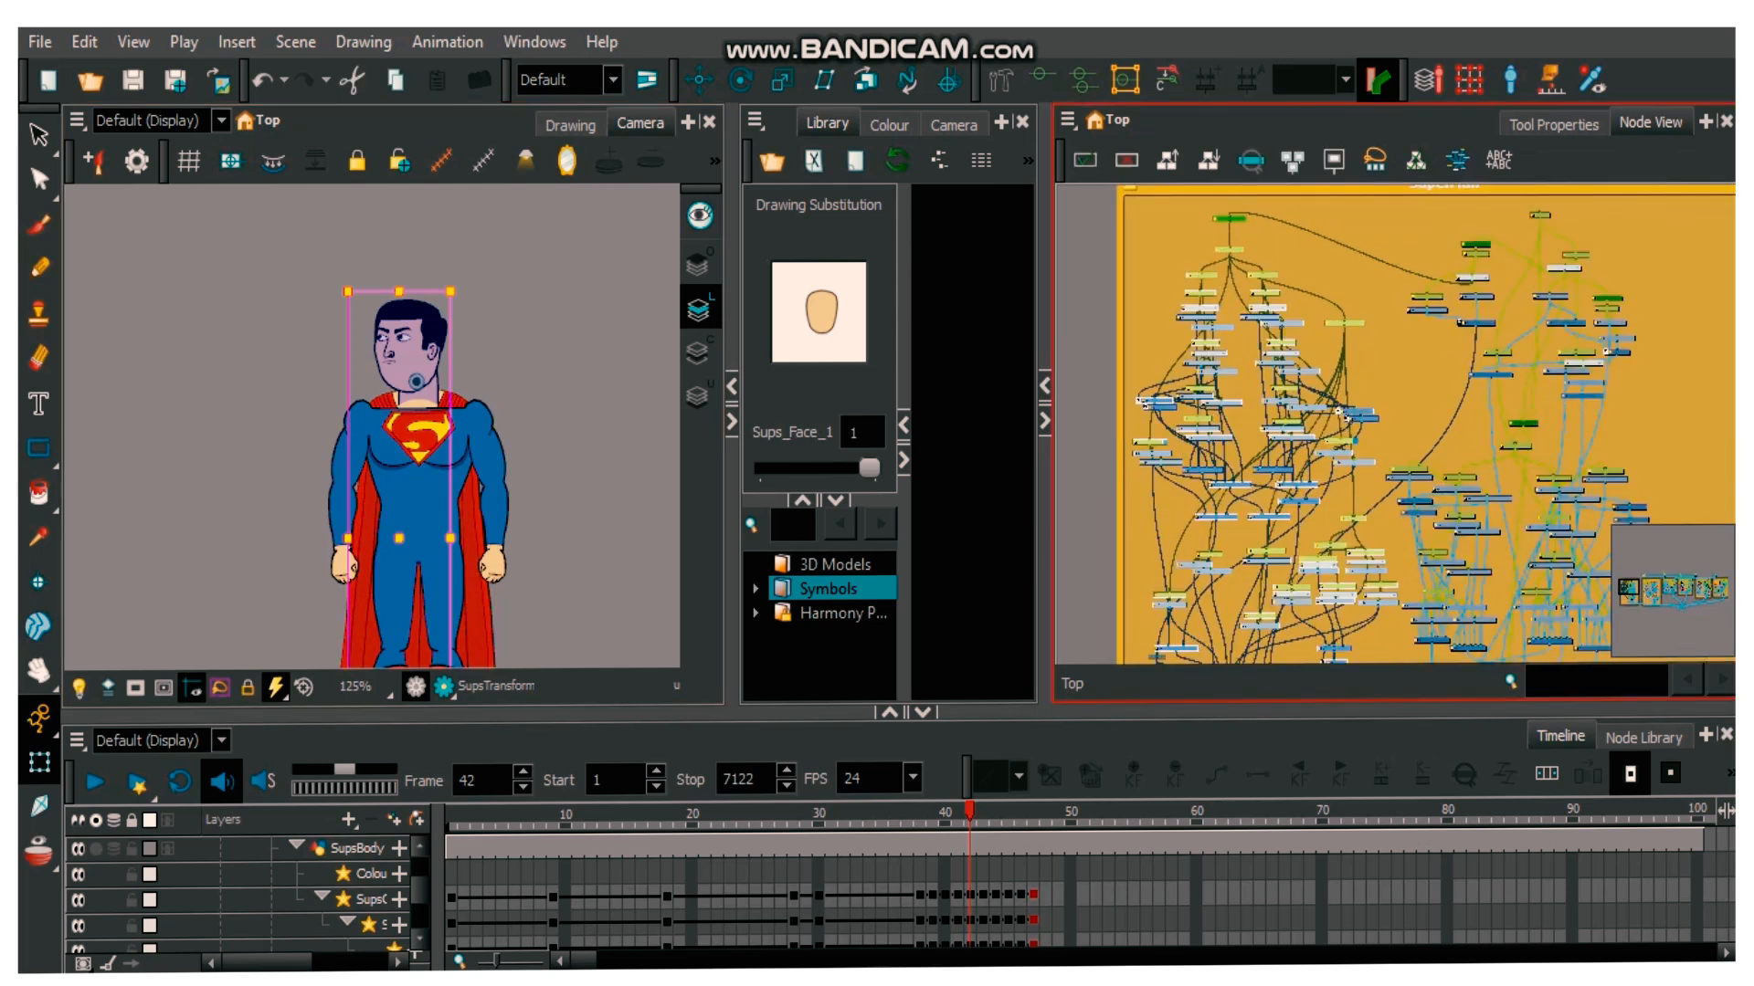
scroll(1473, 319, "up", 2)
left_click(1487, 327)
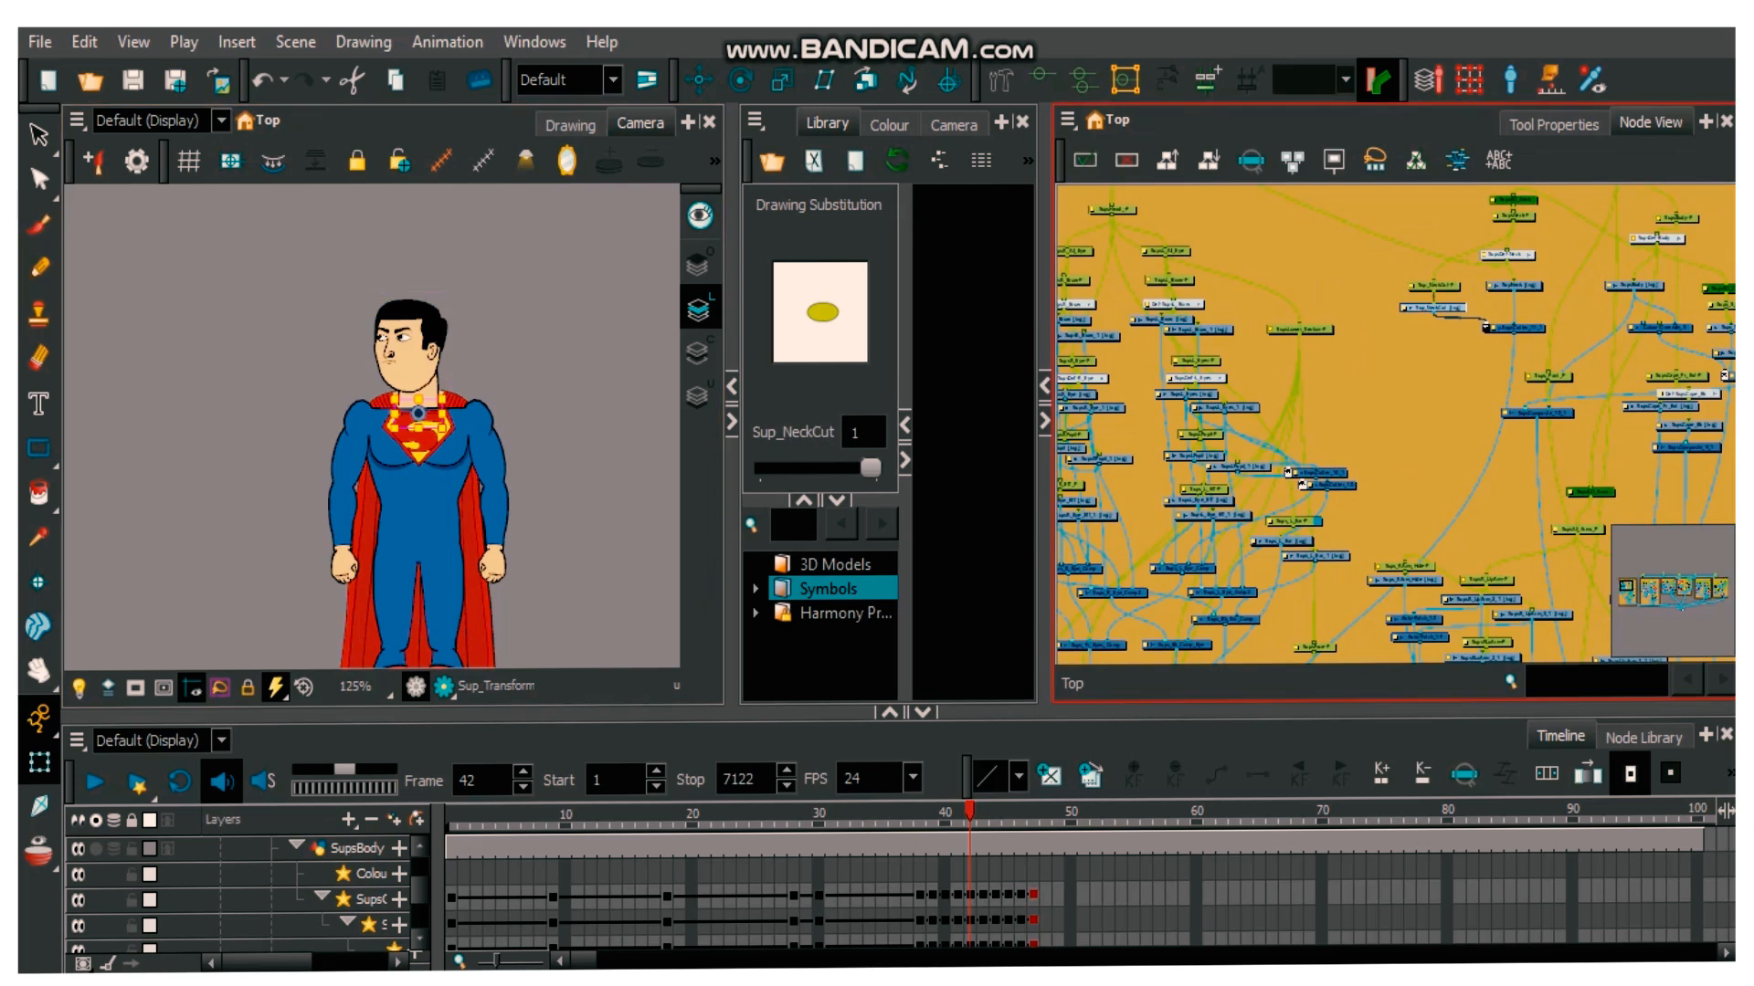
left_click(1515, 285)
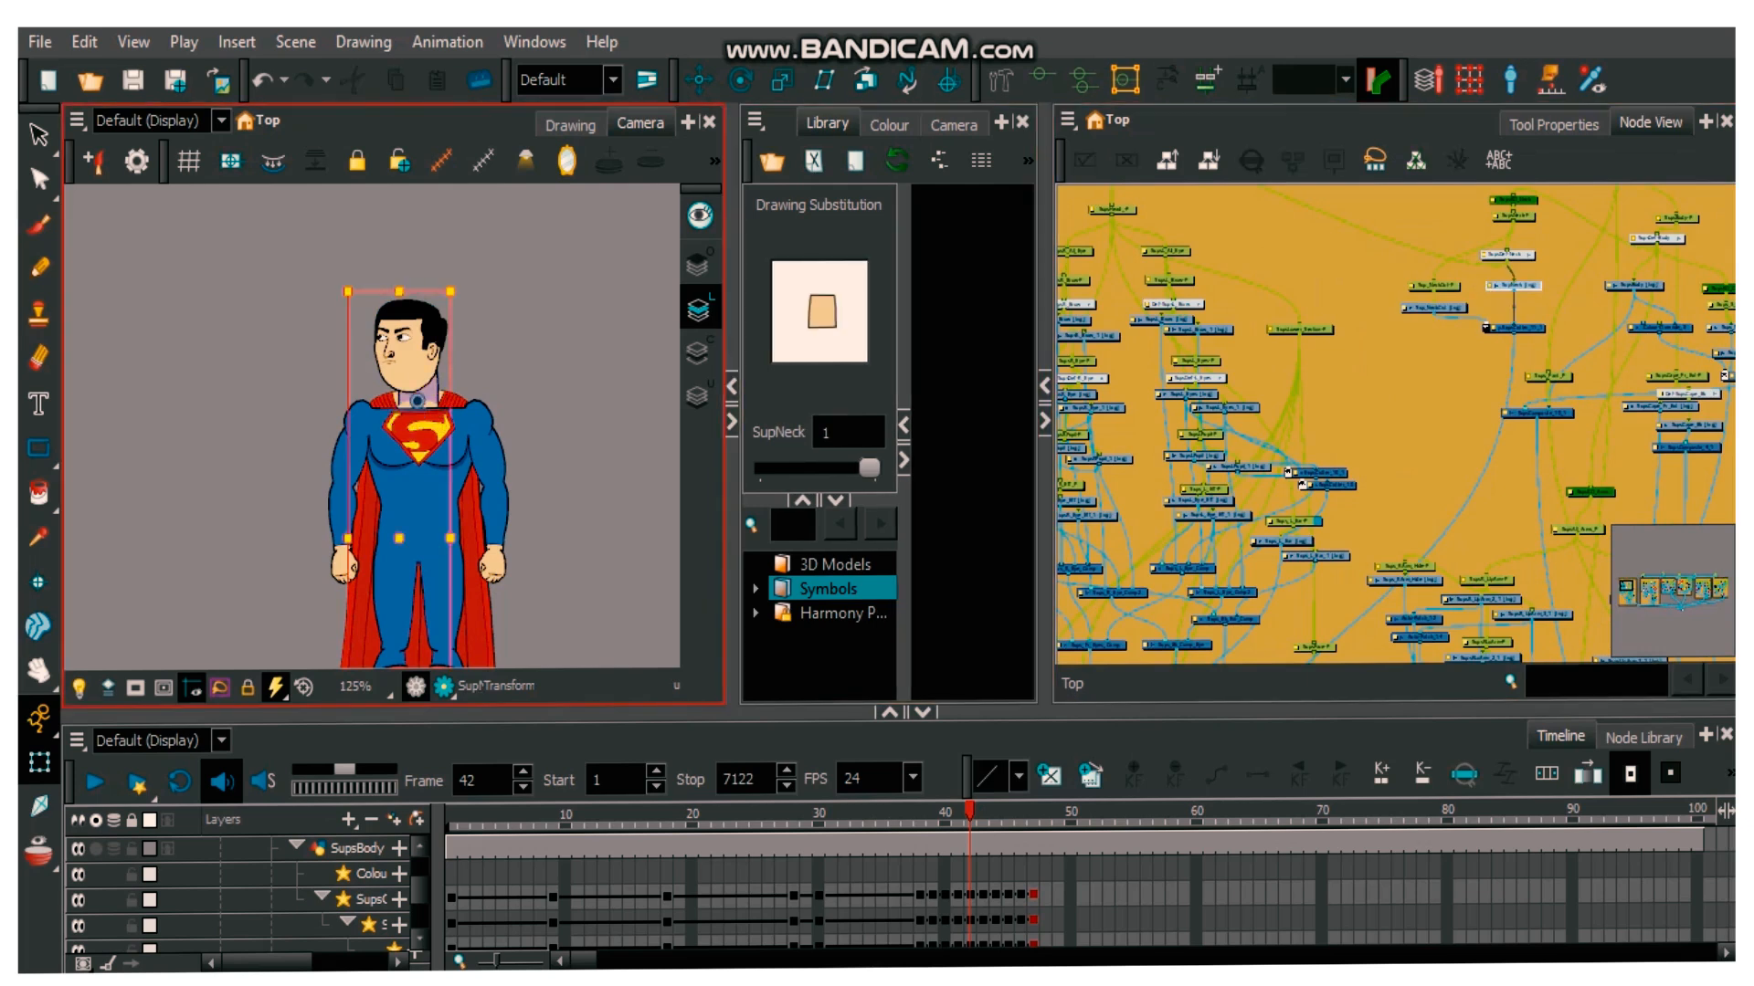
- Examine the neck drawing on the character and its place in the SuperMan node network, and clear the selection
scroll(450, 375, "up", 2)
scroll(447, 376, "up", 3)
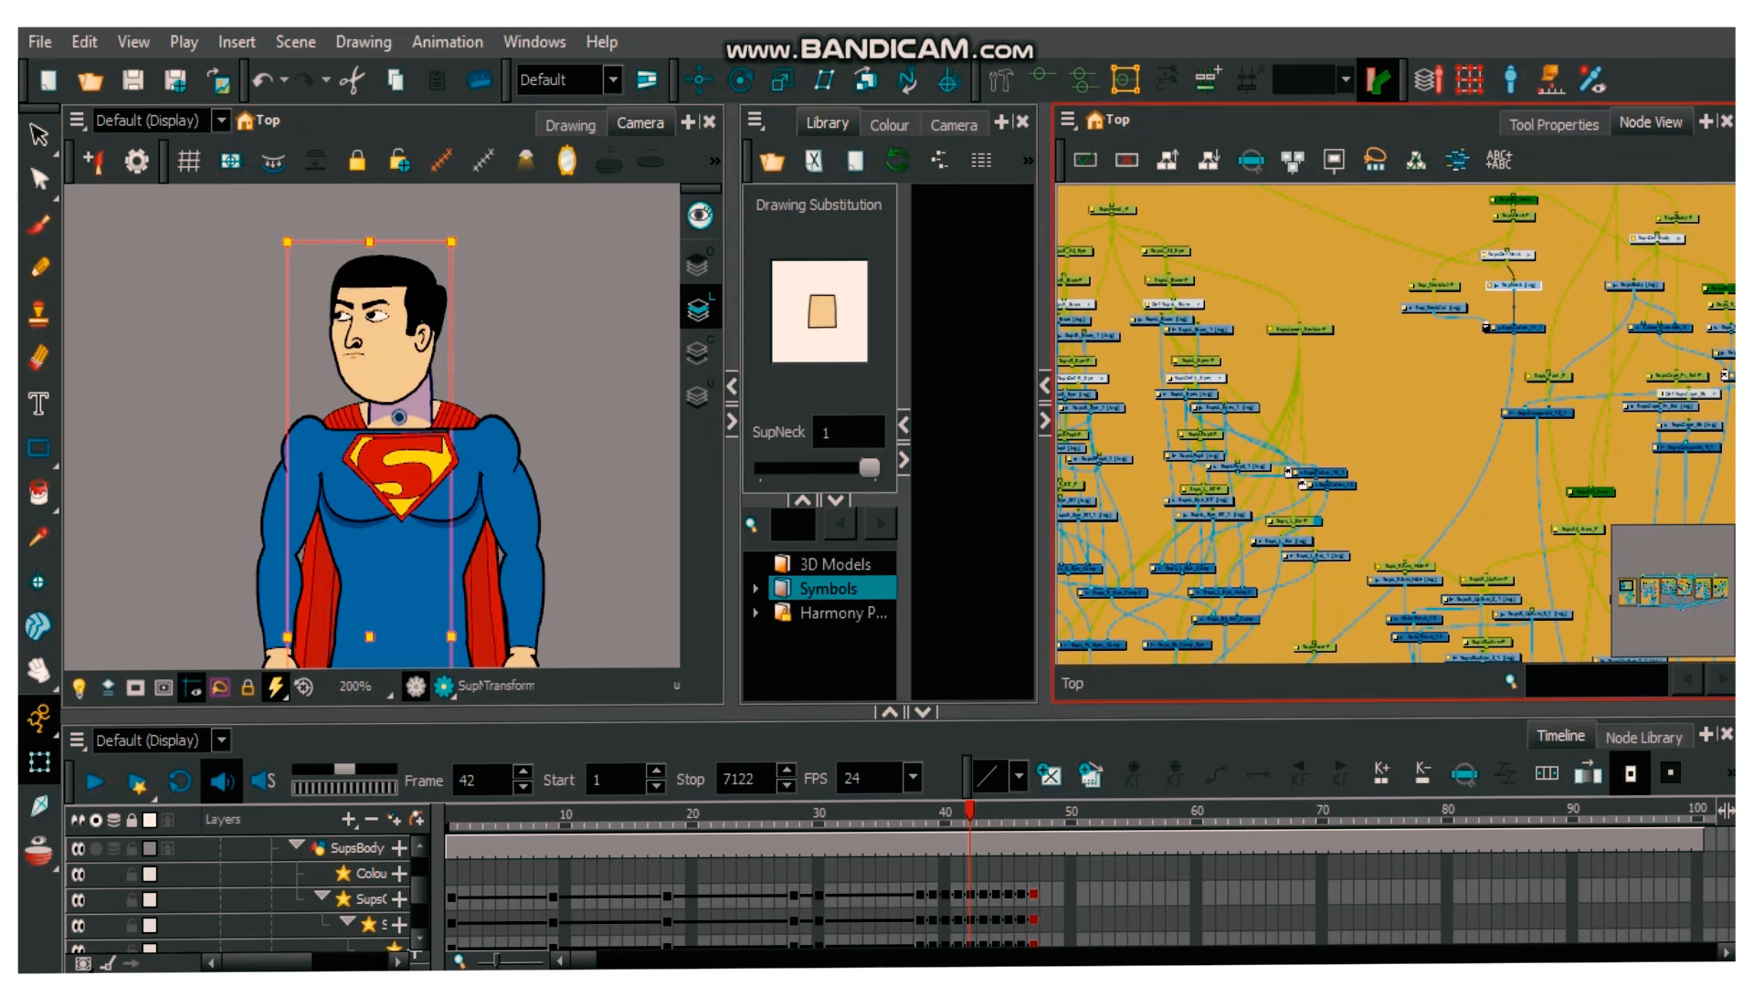
scroll(1368, 402, "down", 3)
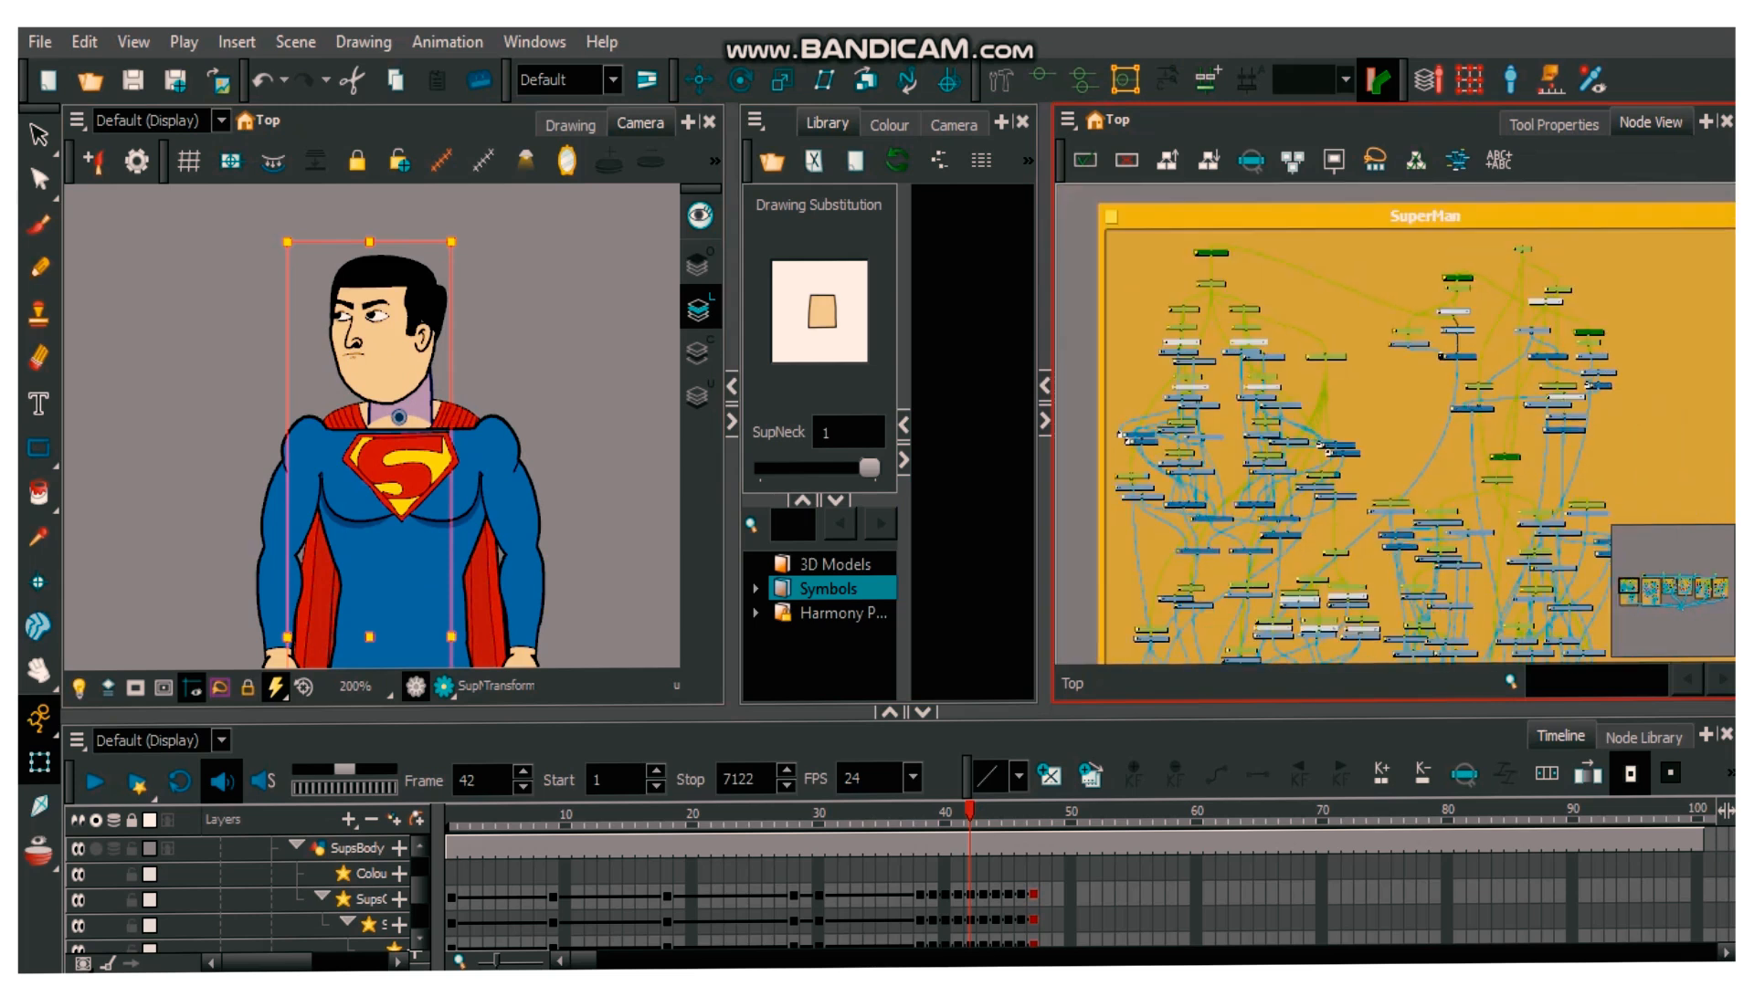
scroll(1229, 284, "down", 1)
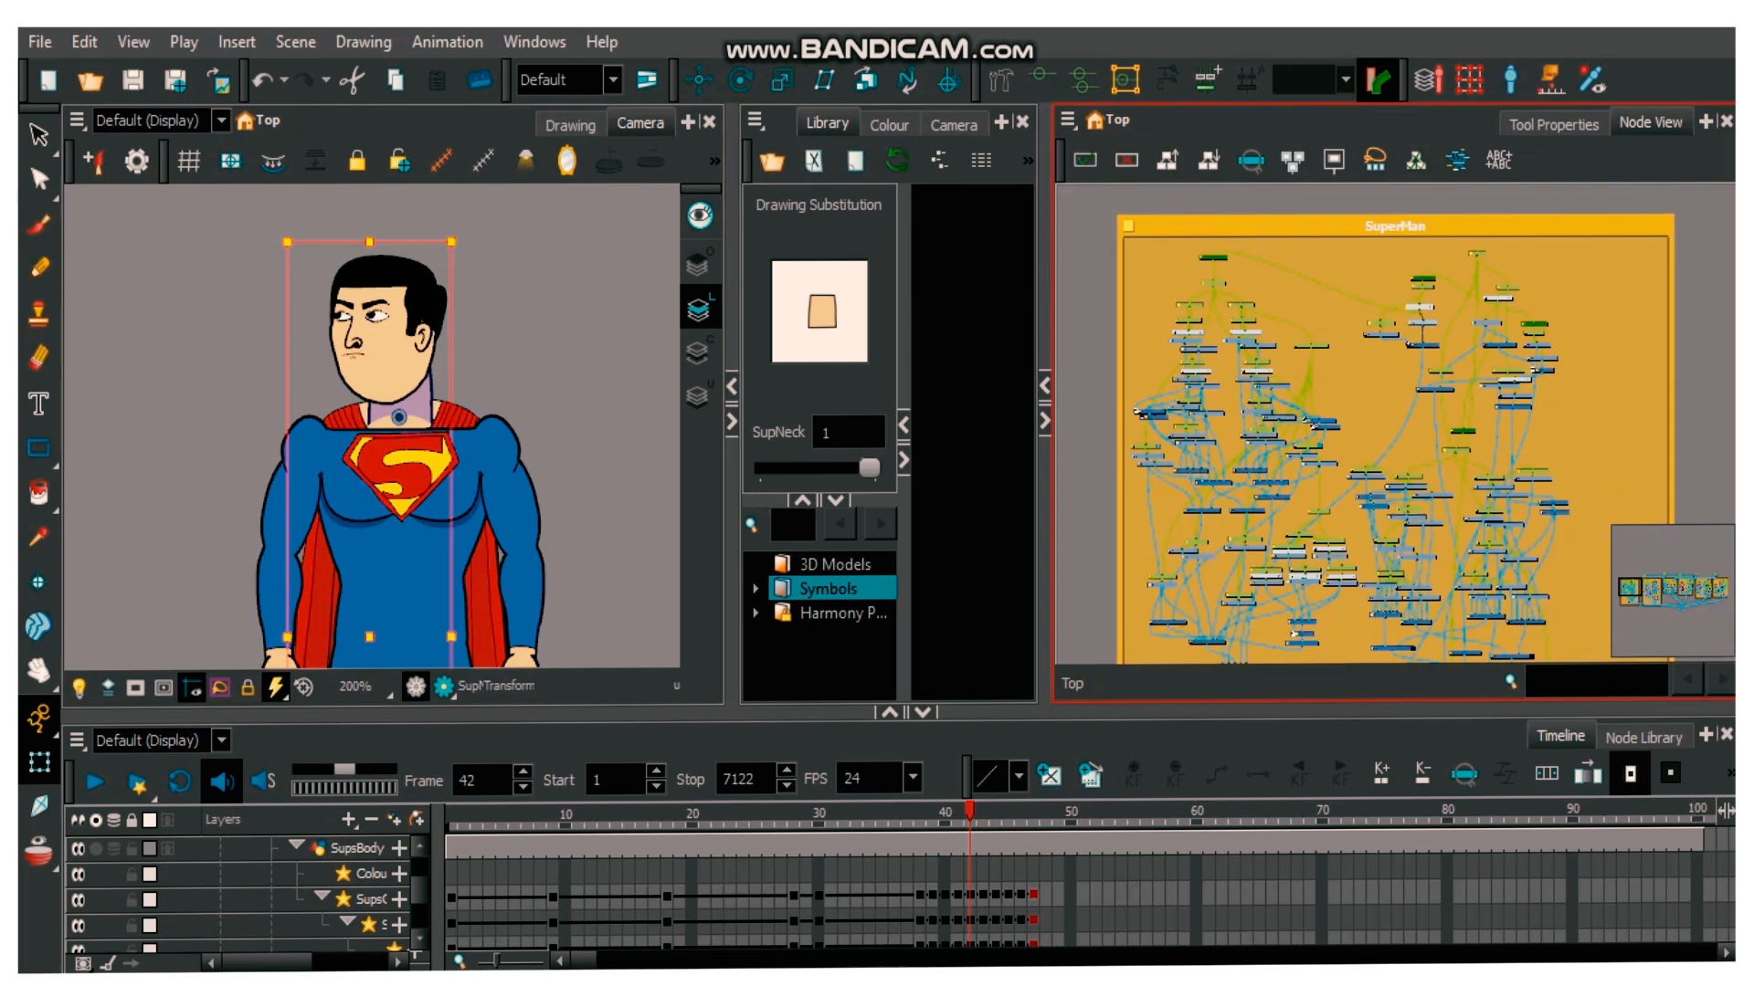
scroll(1284, 496, "up", 1)
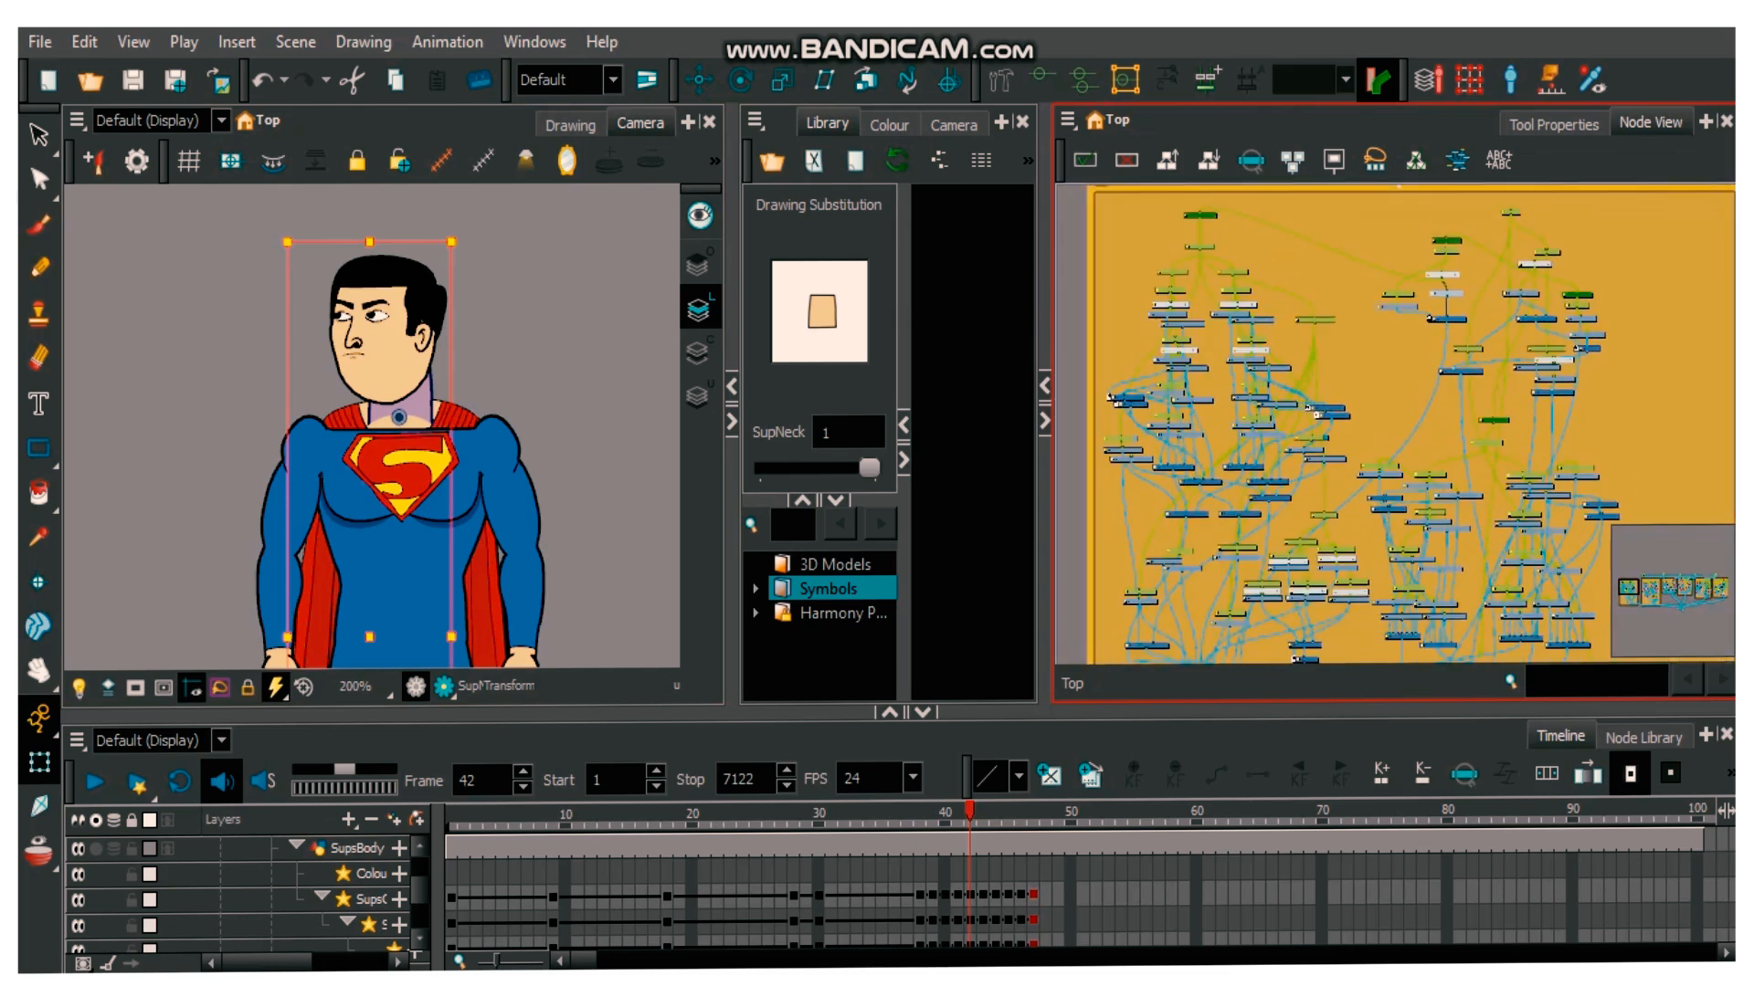
scroll(412, 410, "up", 2)
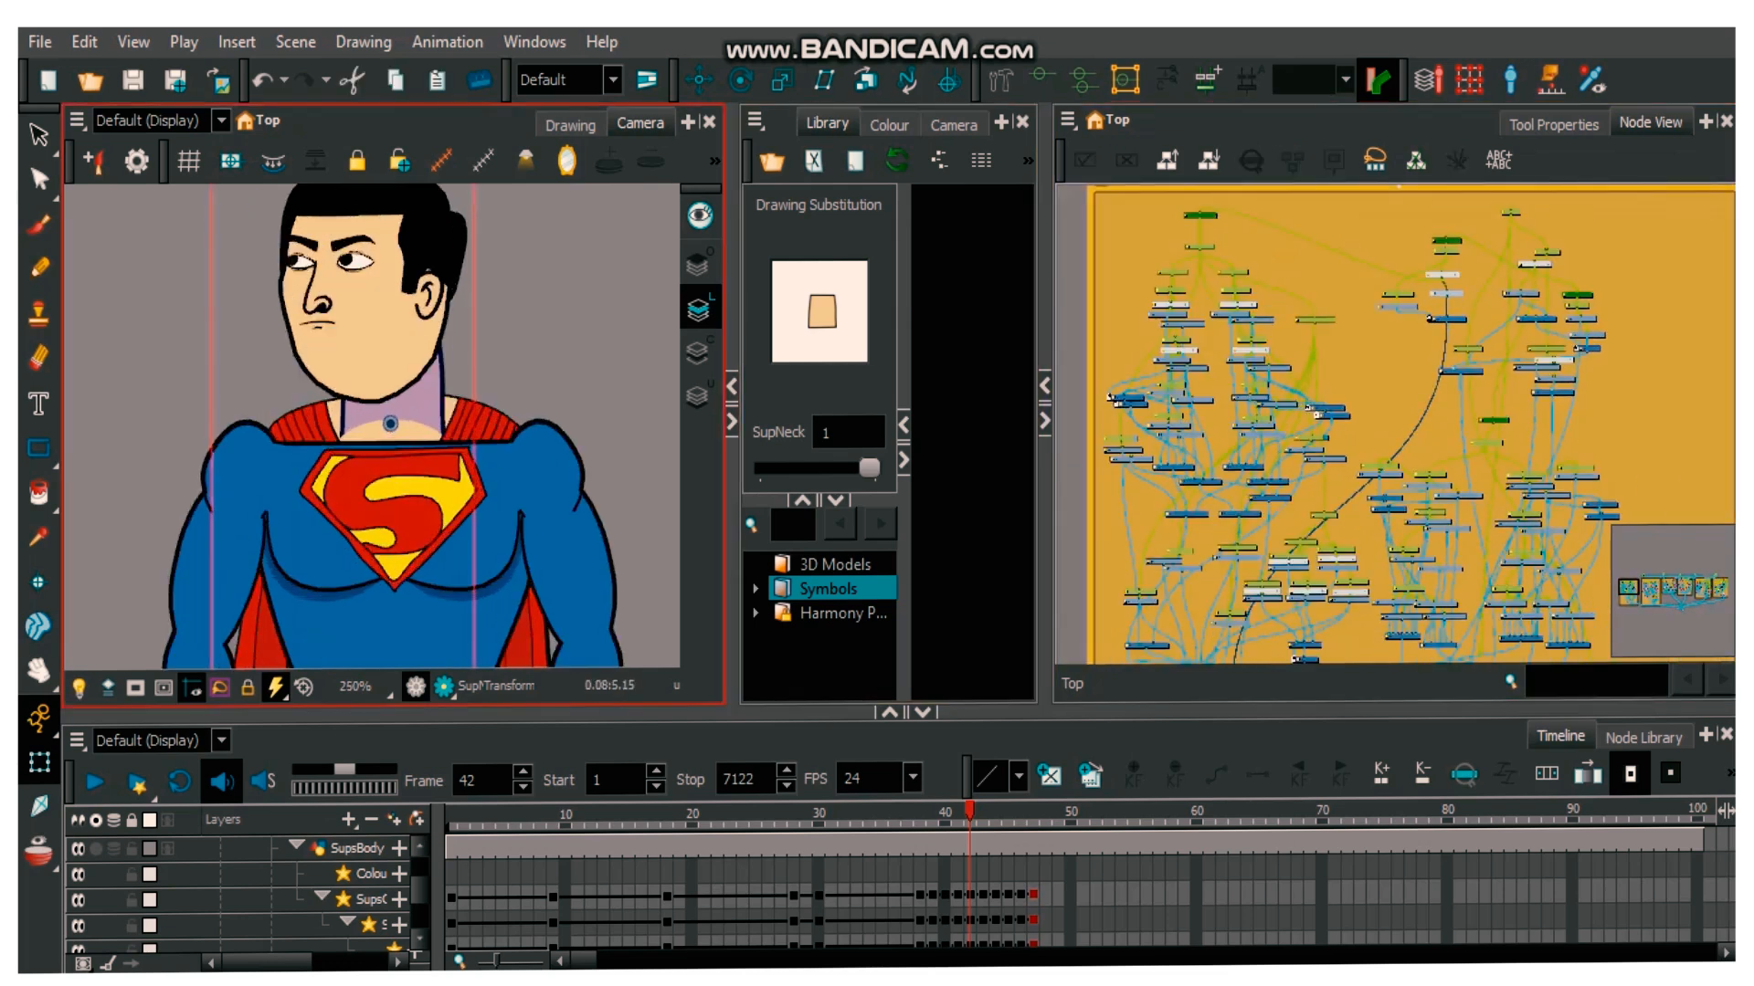
scroll(417, 403, "up", 1)
scroll(417, 403, "down", 2)
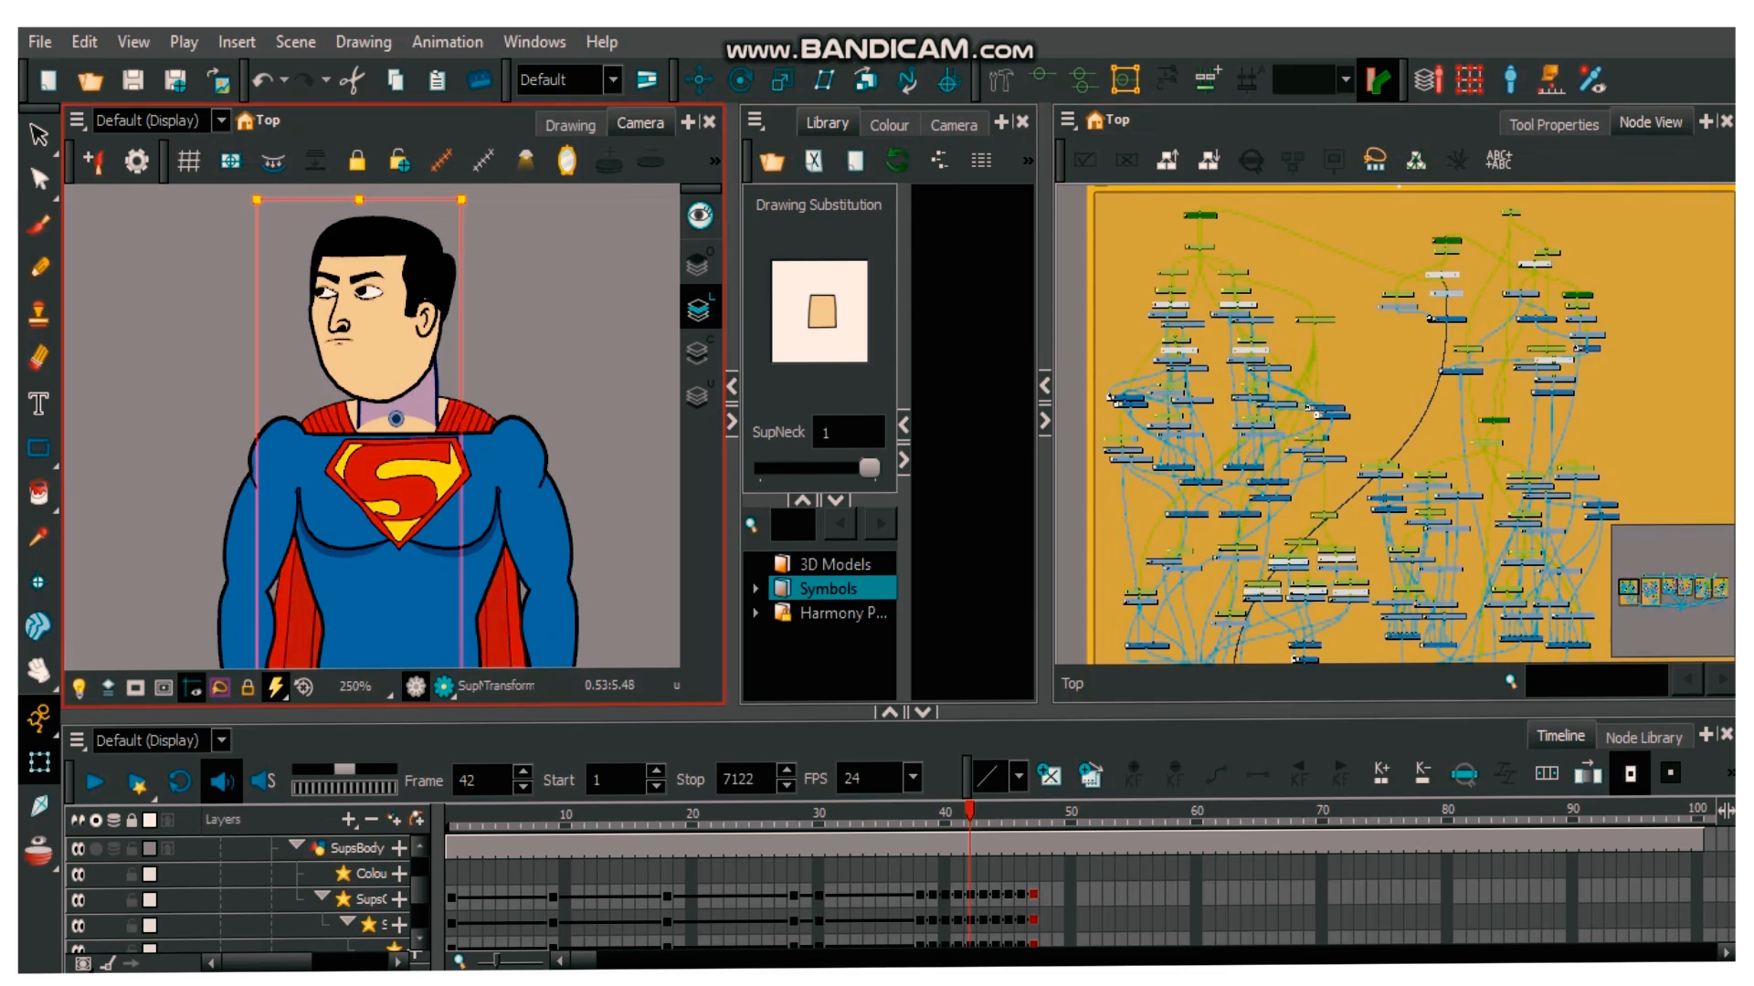
scroll(493, 301, "down", 4)
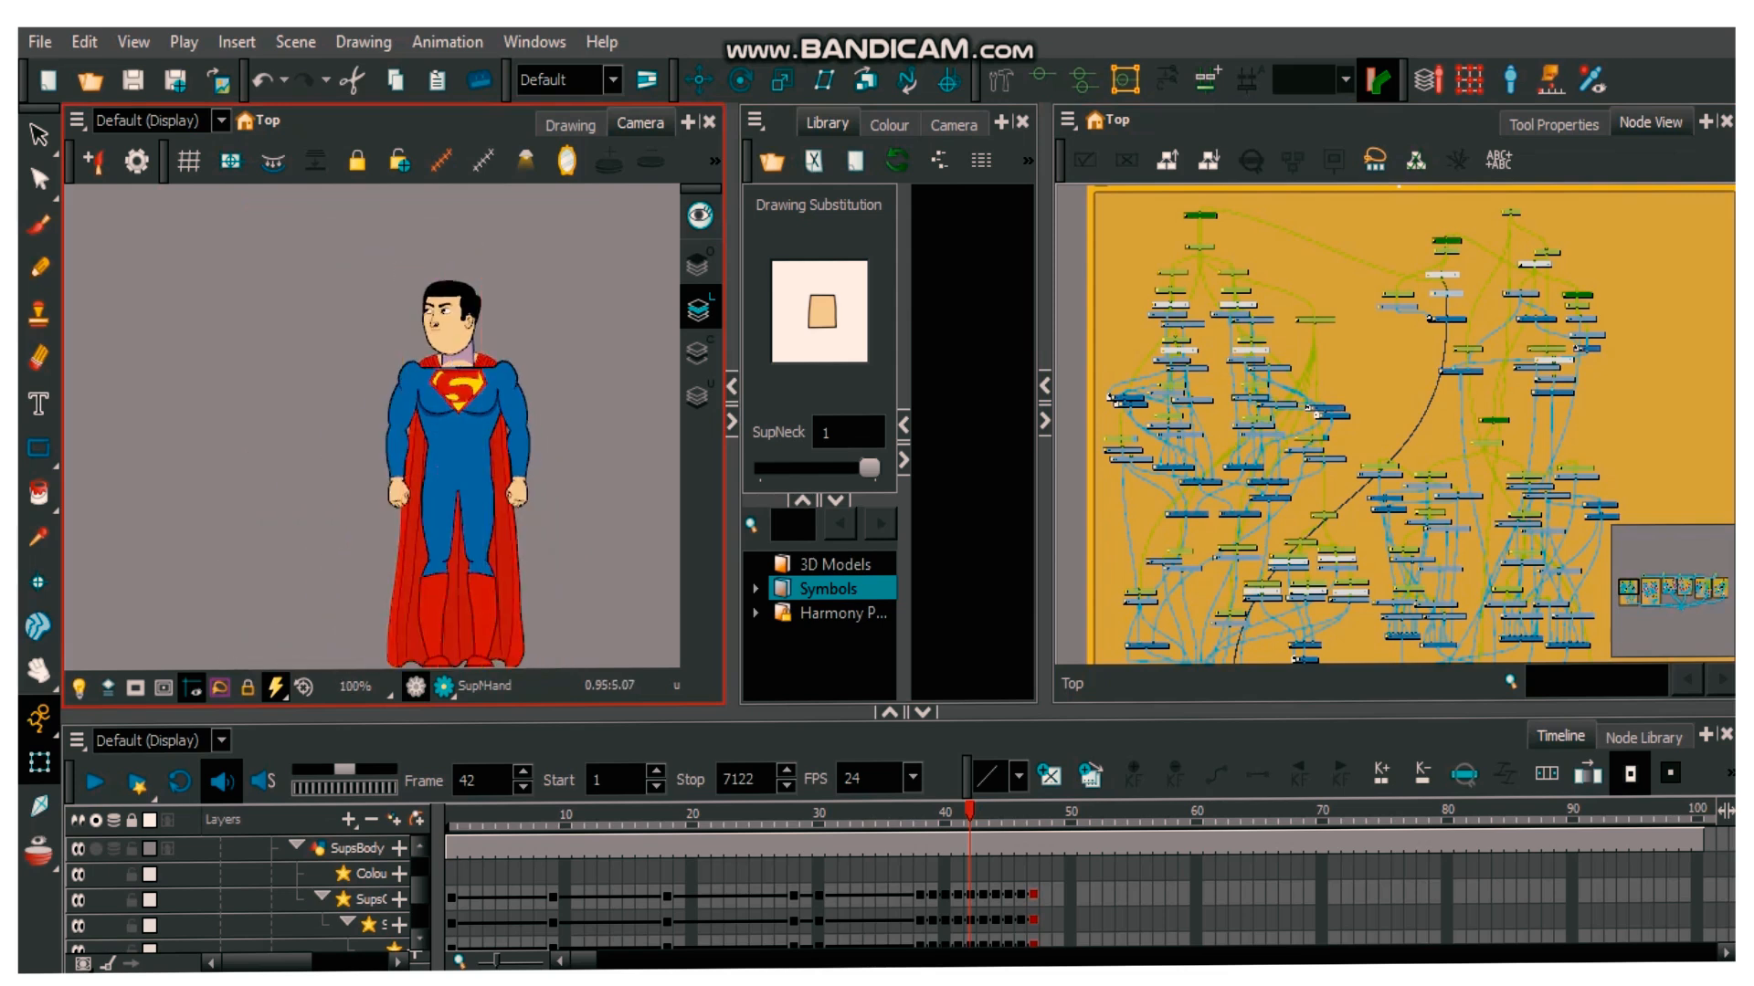
left_click_drag(466, 320, 425, 313)
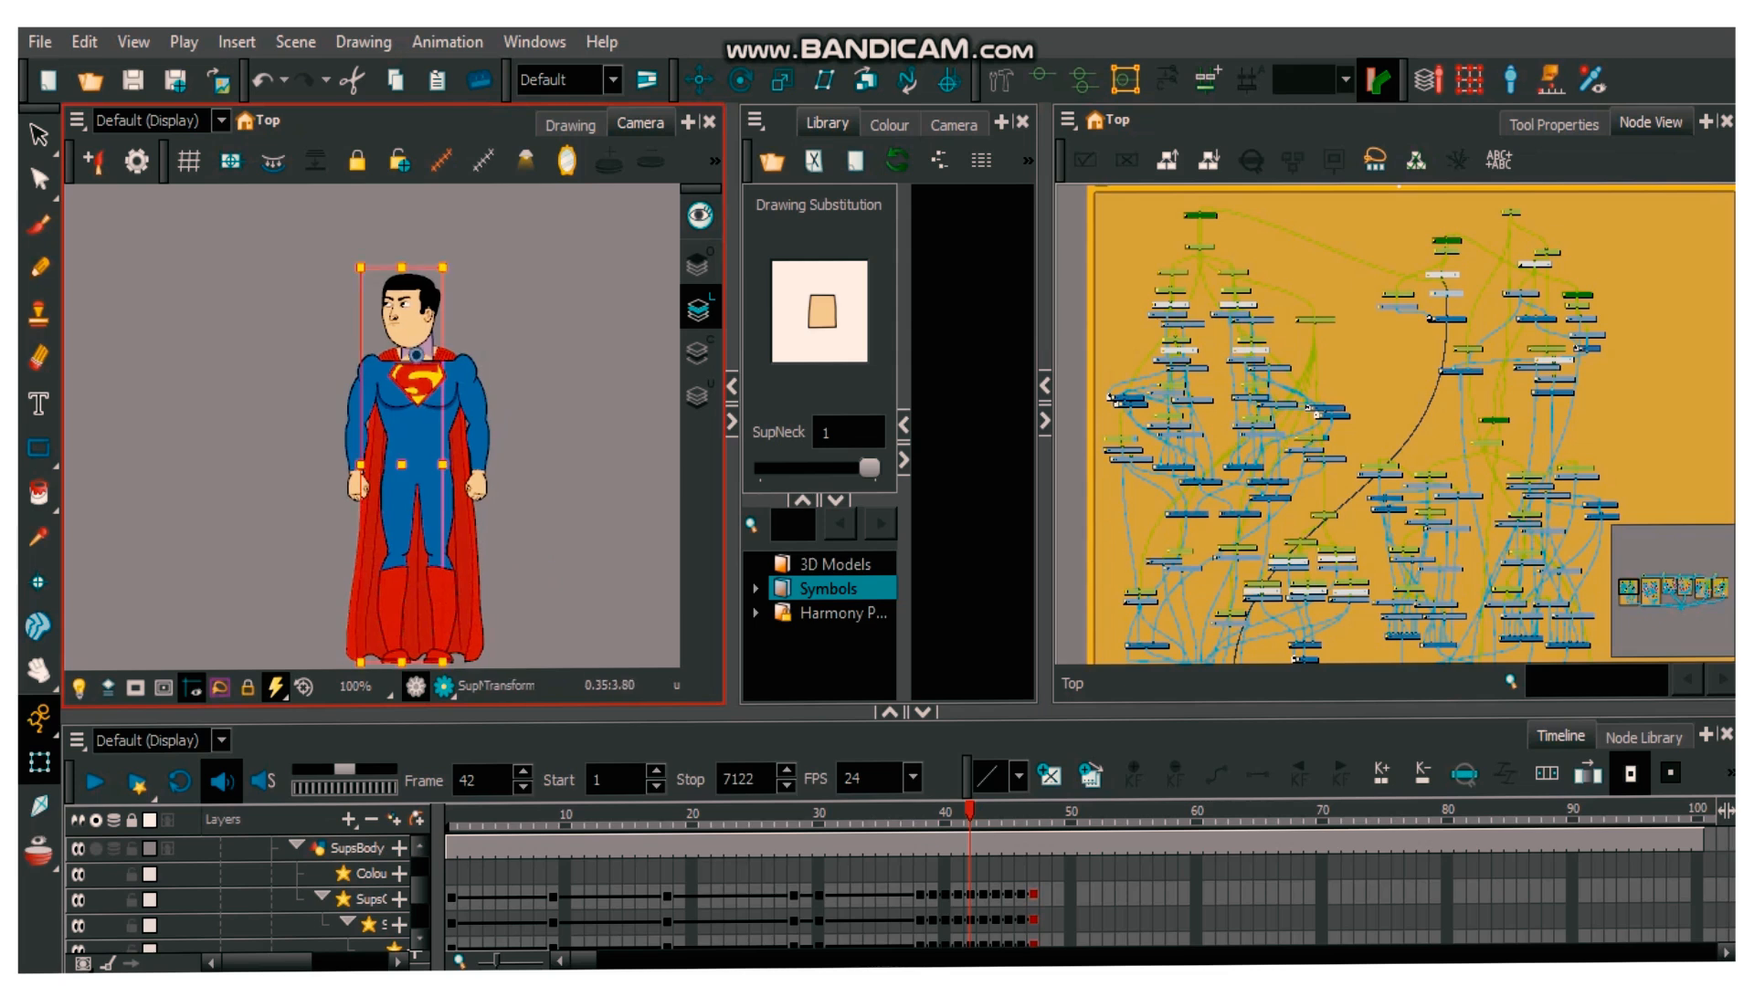
scroll(437, 443, "up", 3)
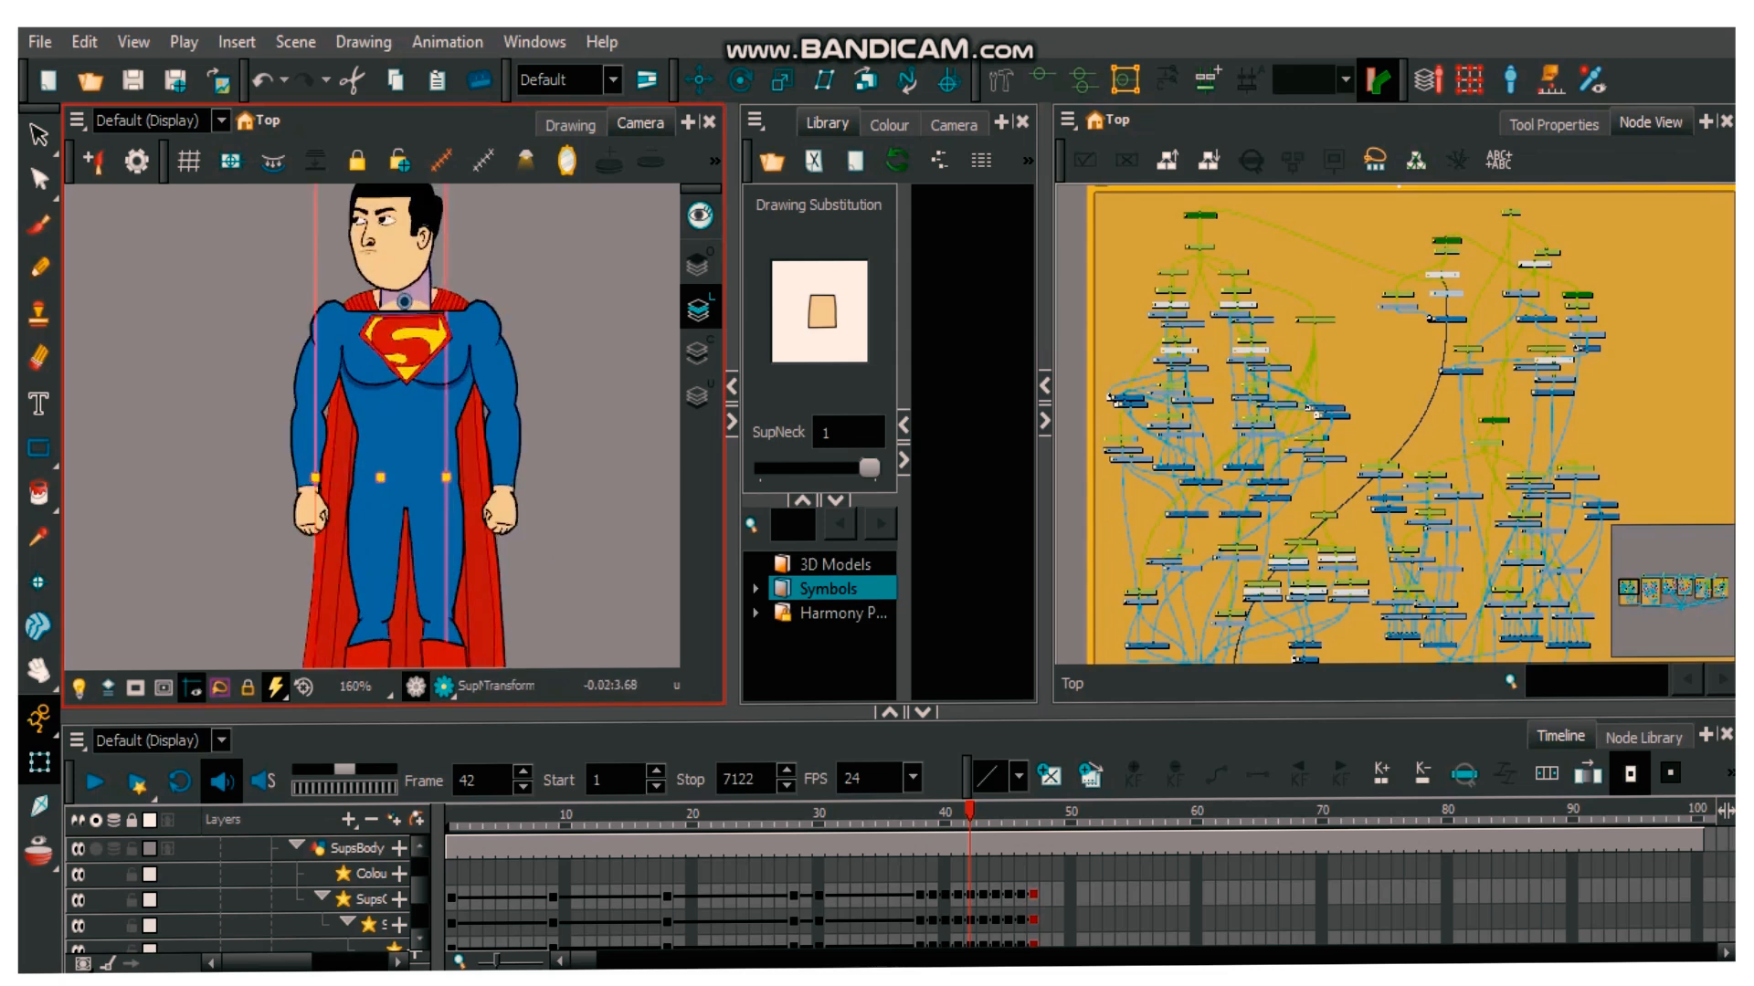
key("Escape")
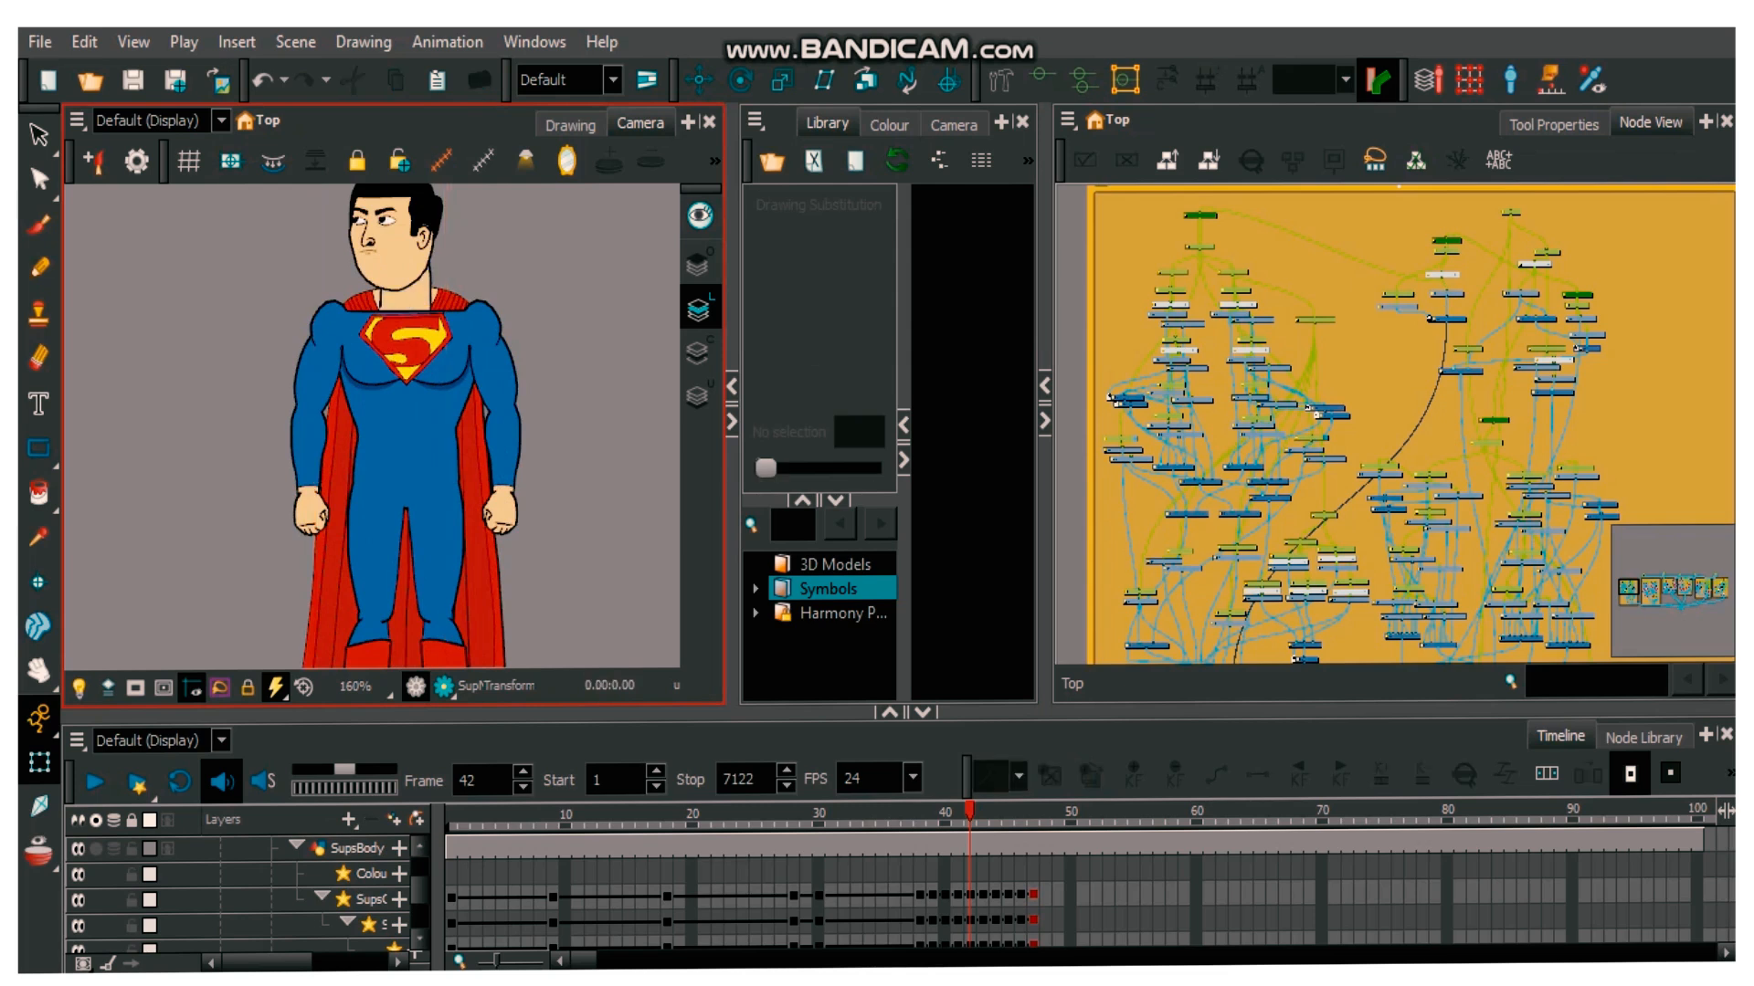
- Select the SupsBody torso drawing and flip back and forth through the head-turn poses around frames 40 to 46, stopping at frame 45
left_click(409, 407)
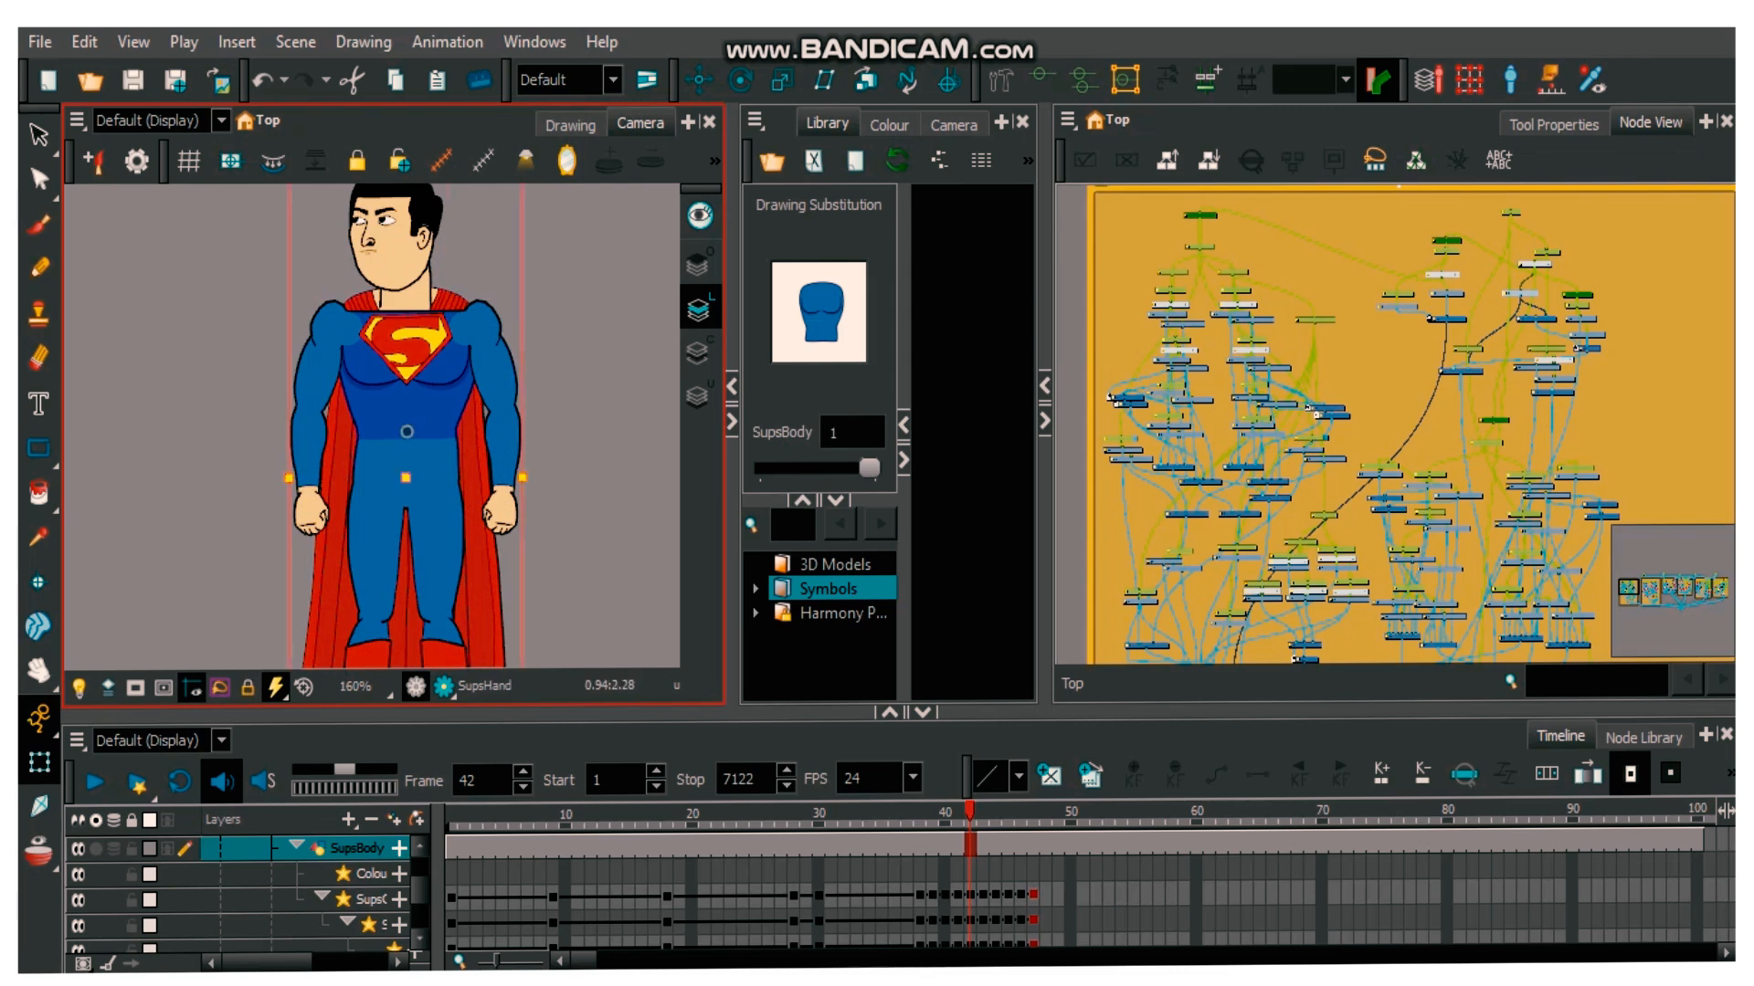
key("comma")
key("comma")
key("comma")
key("comma")
key("period")
key("period")
key("period")
key("period")
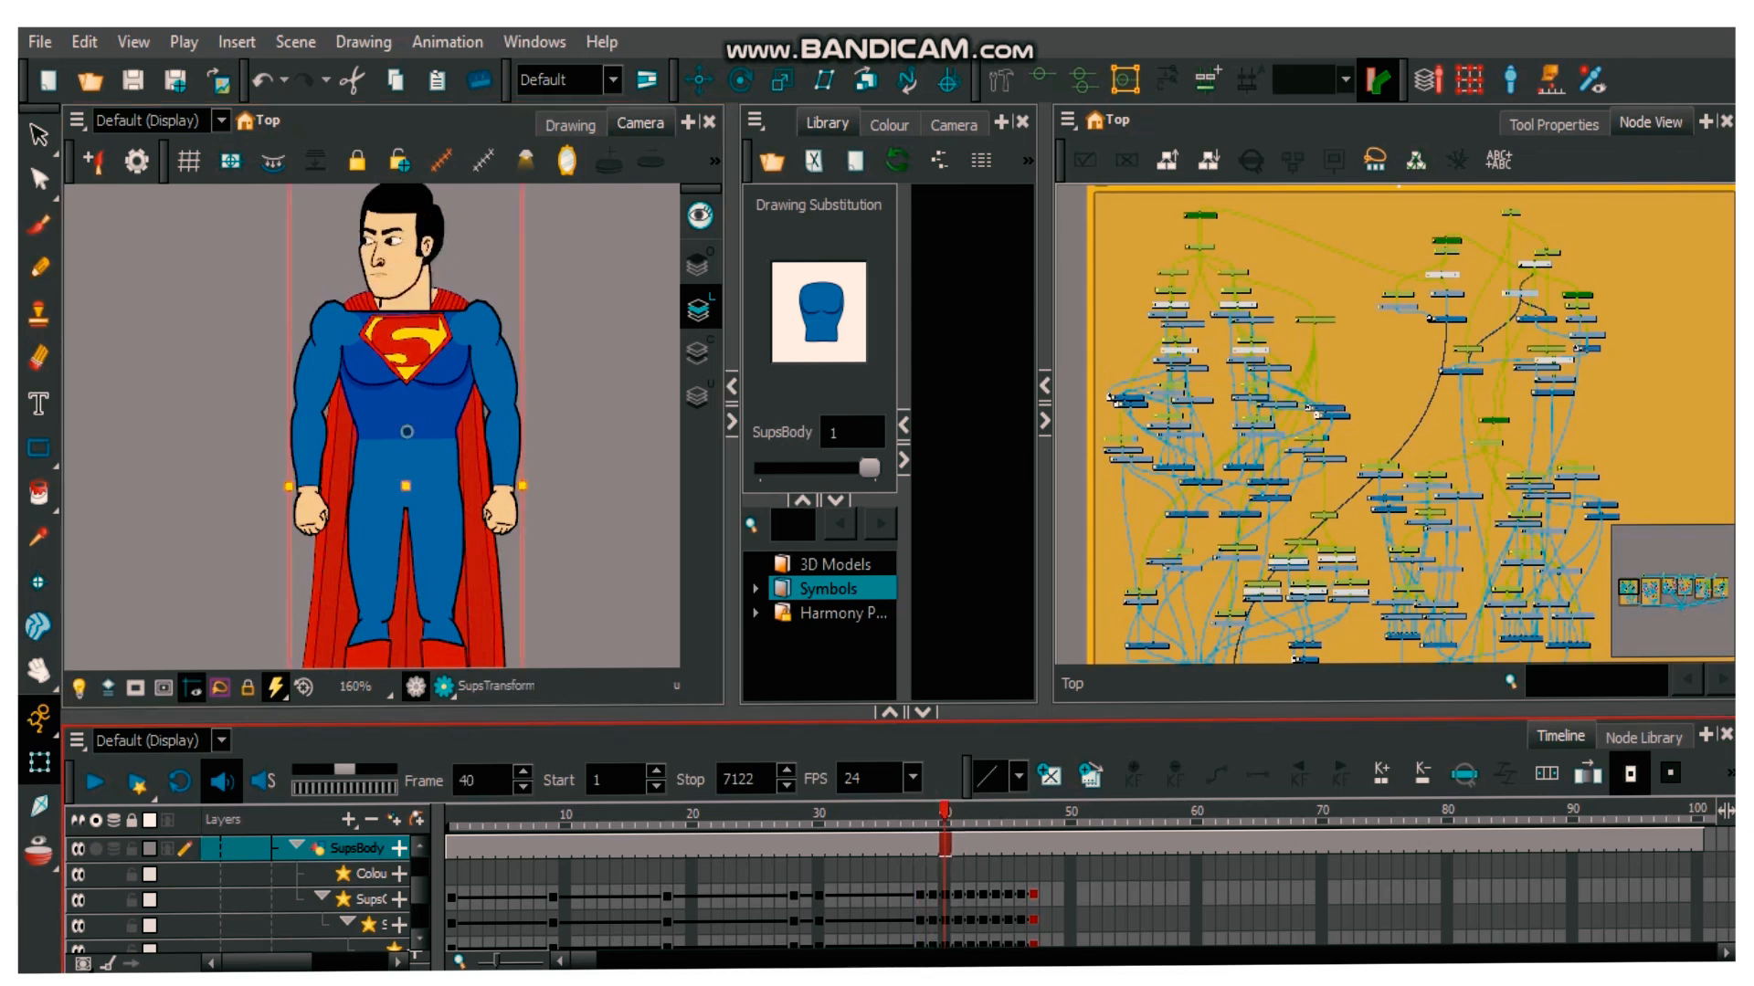
key("period")
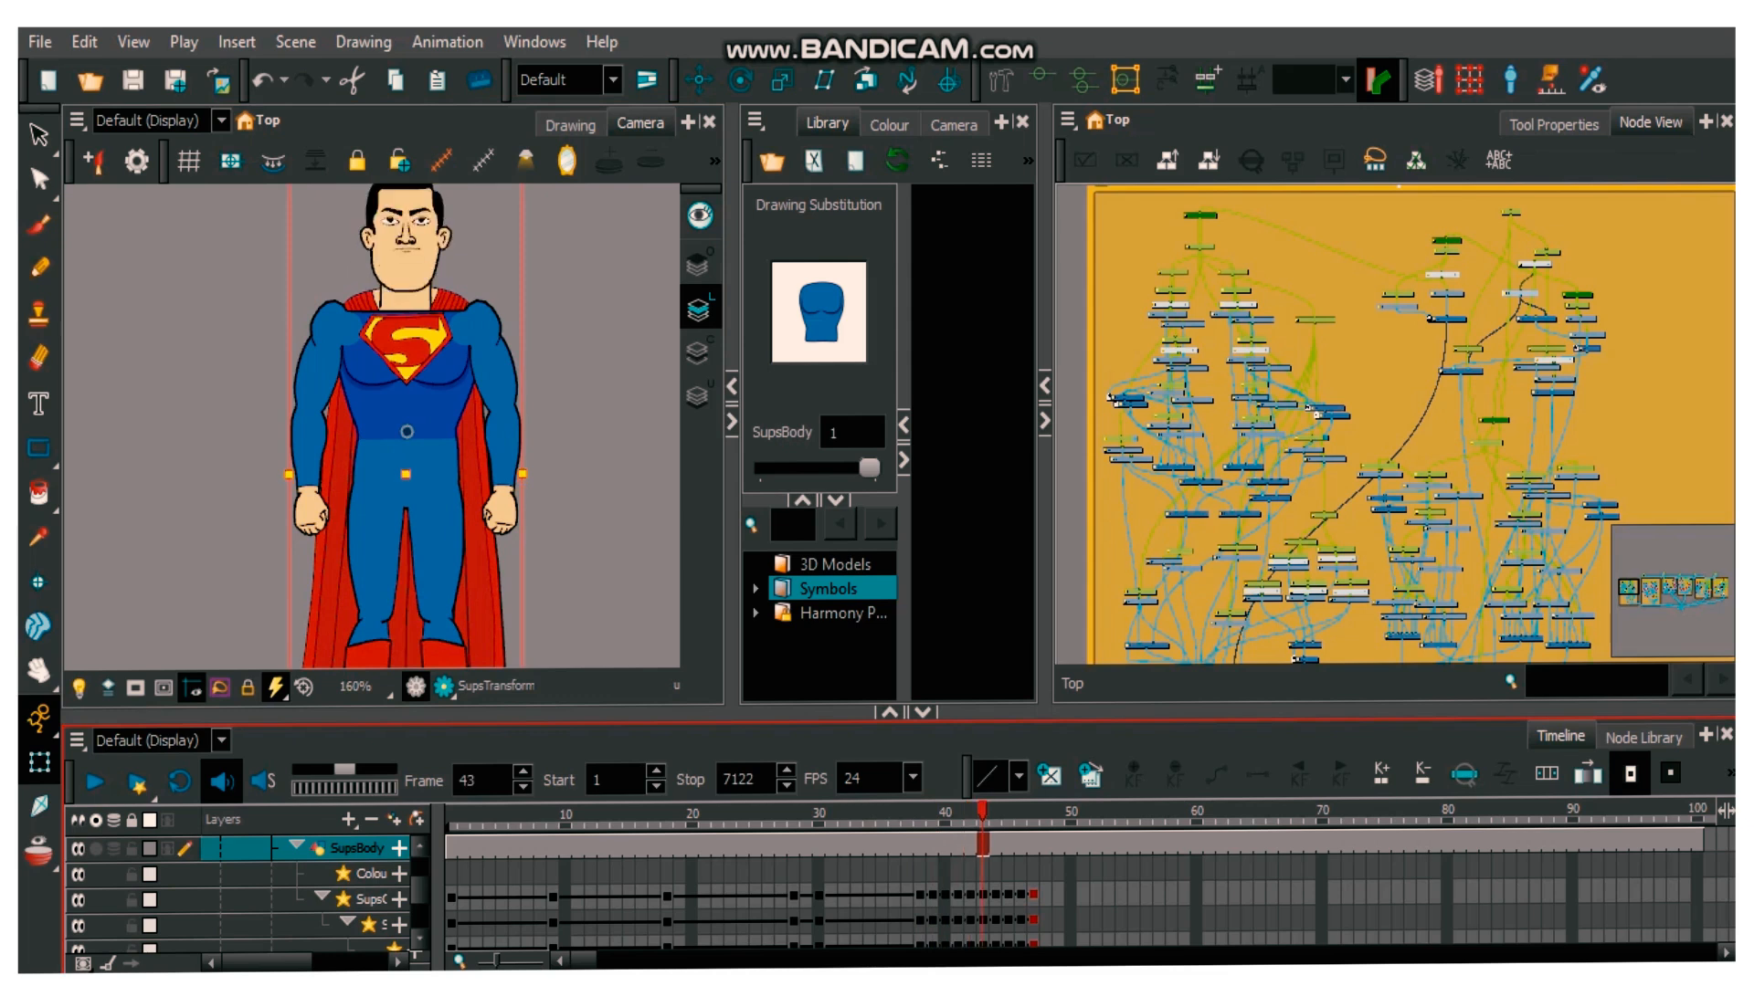
key("comma")
key("comma")
key("period")
key("period")
key("period")
key("period")
key("comma")
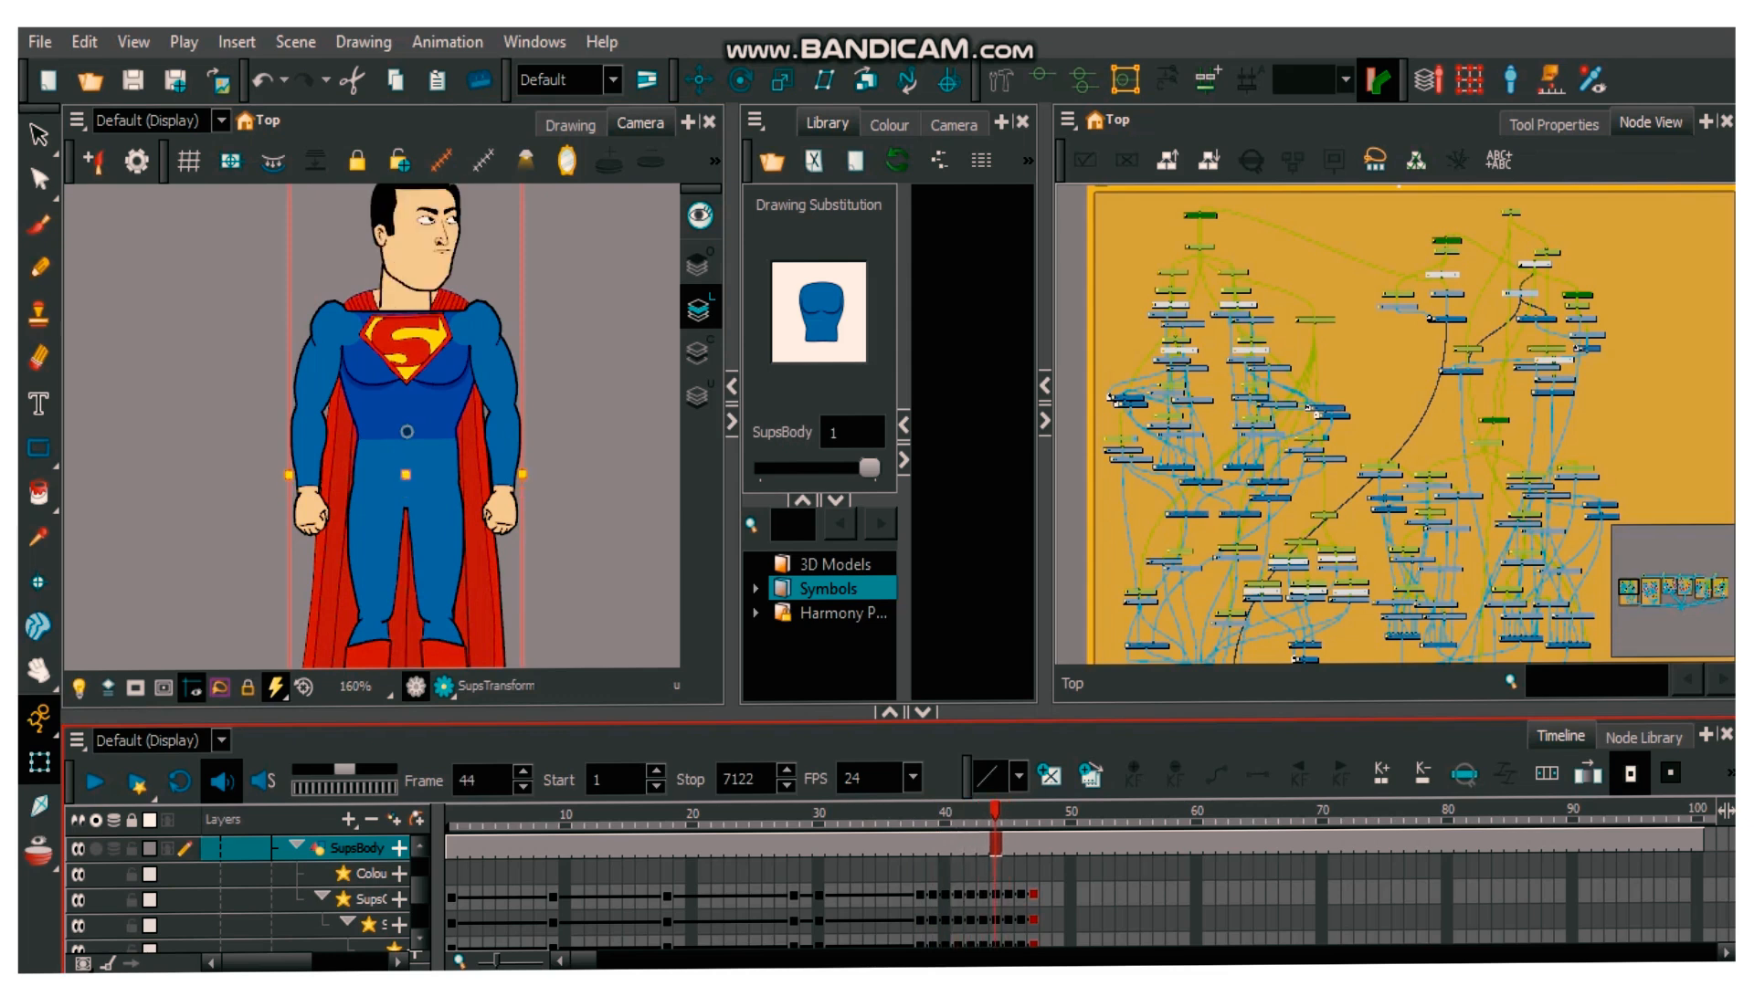
key("comma")
key("comma")
key("comma")
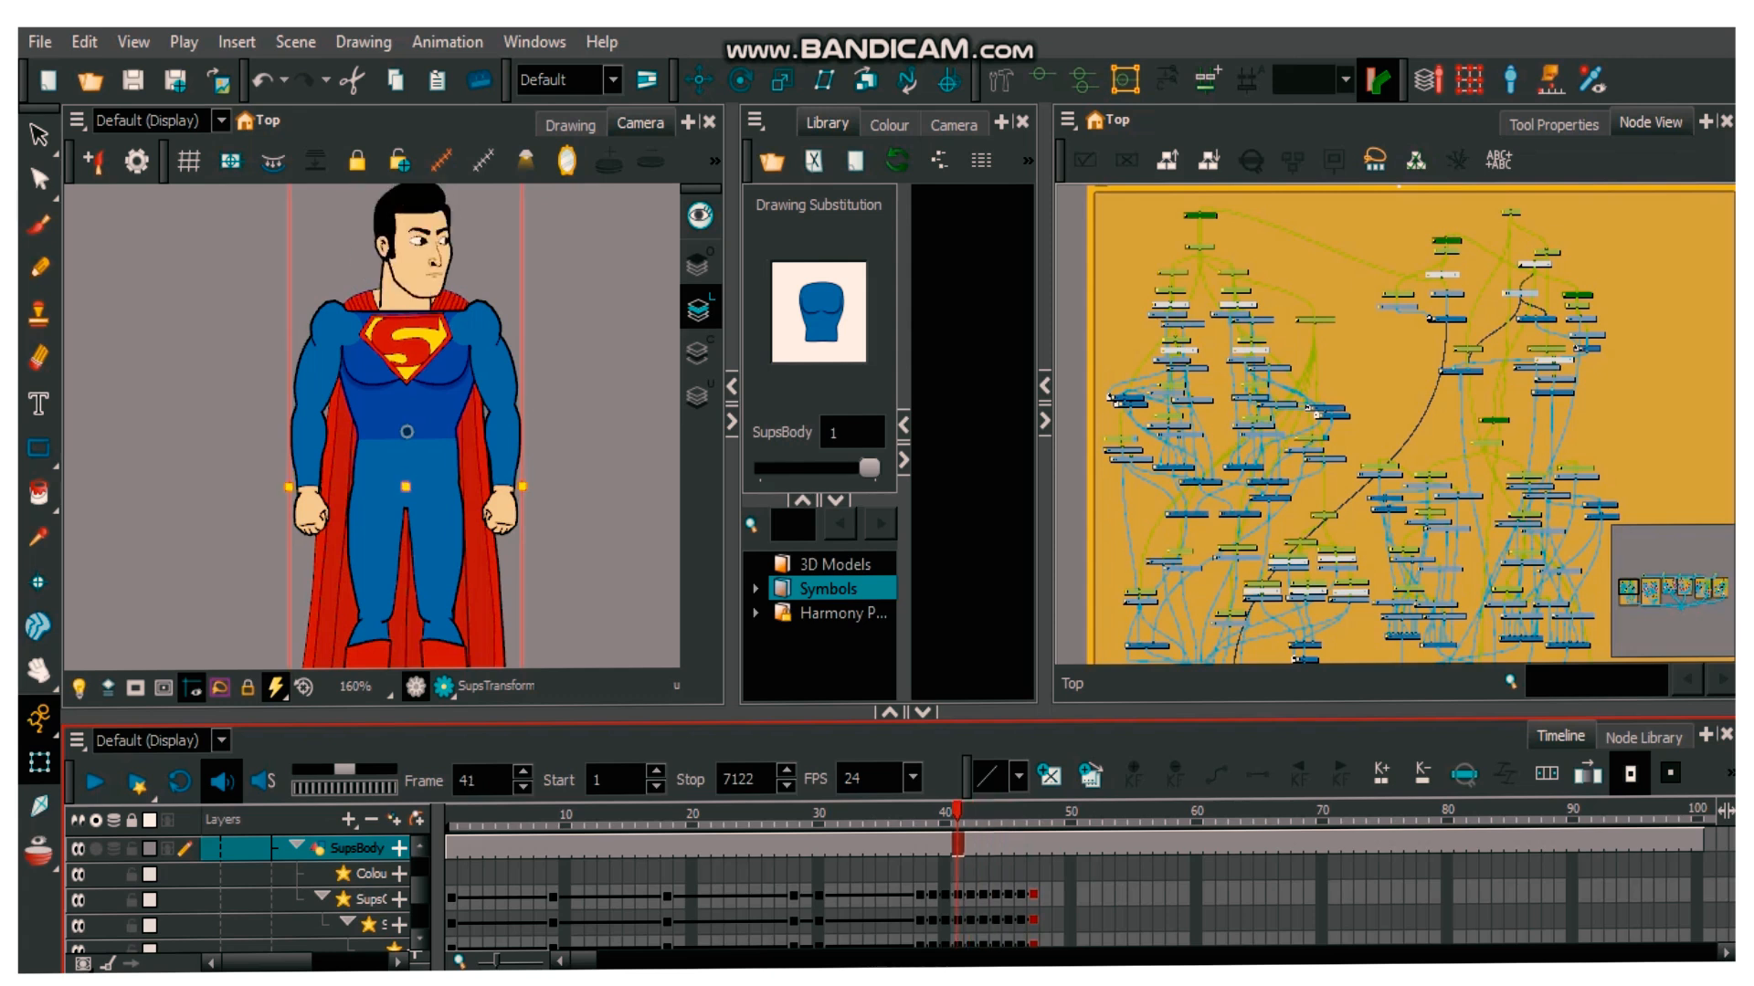
key("period")
key("period")
key("period")
key("period")
key("period")
key("period")
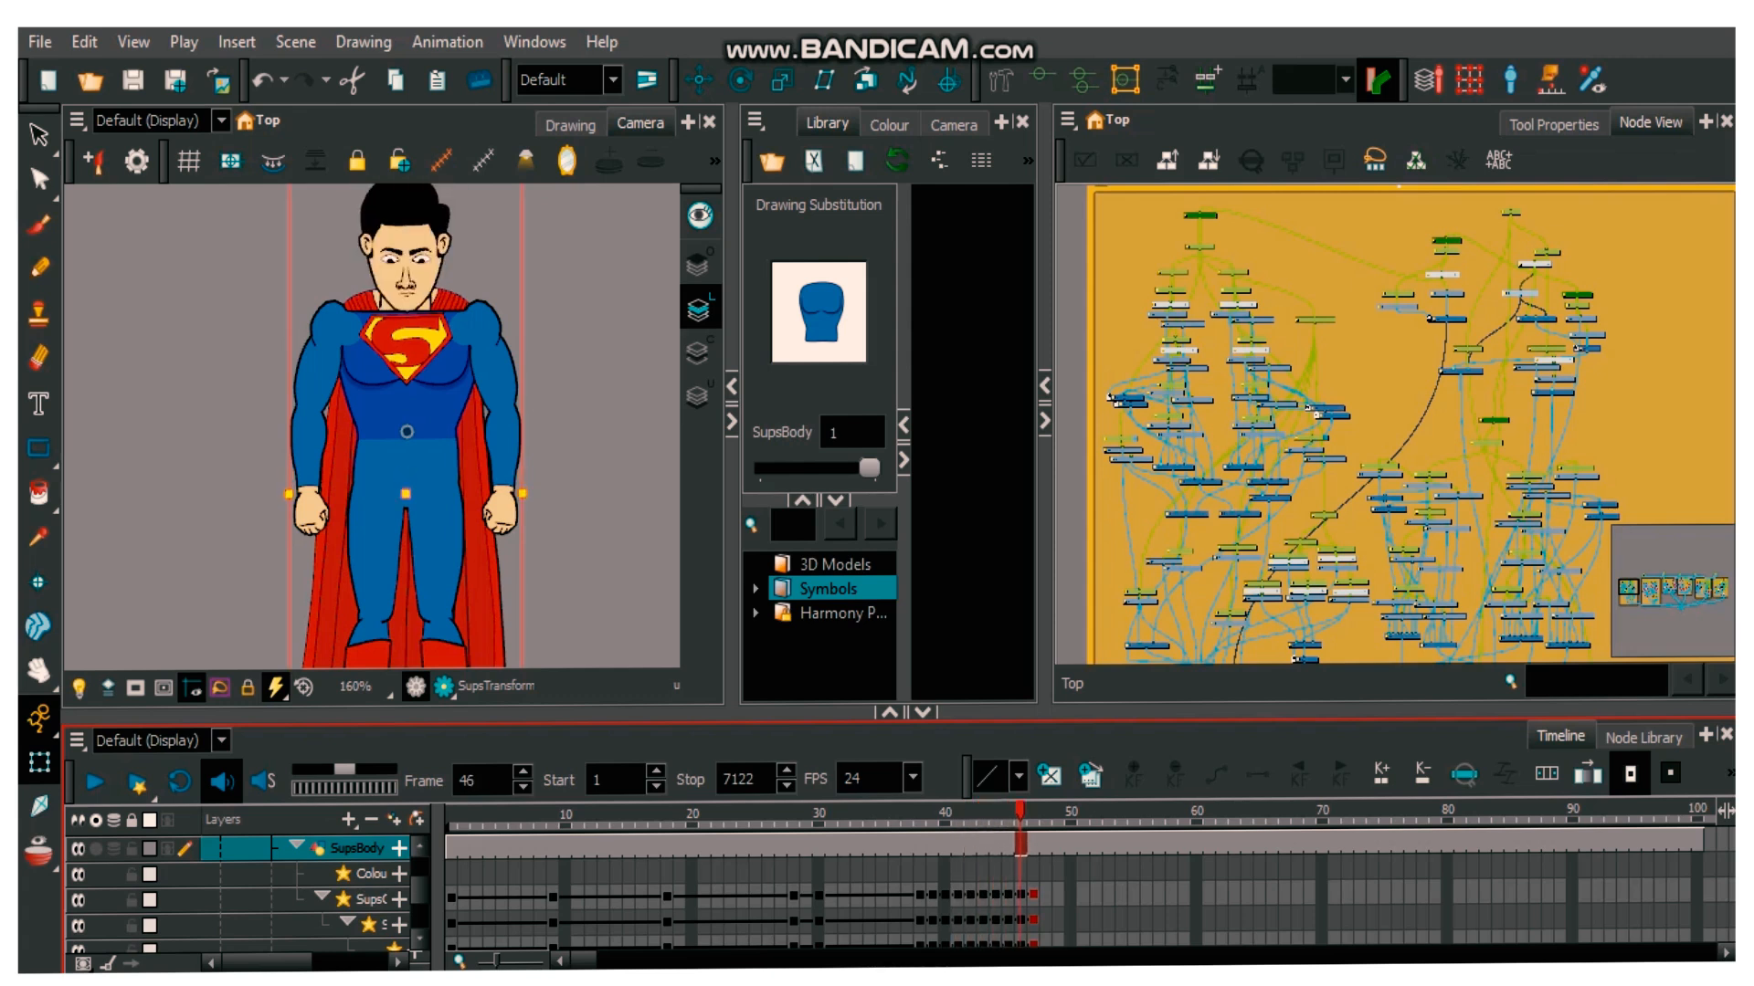
key("comma")
key("comma")
key("comma")
key("comma")
key("comma")
key("comma")
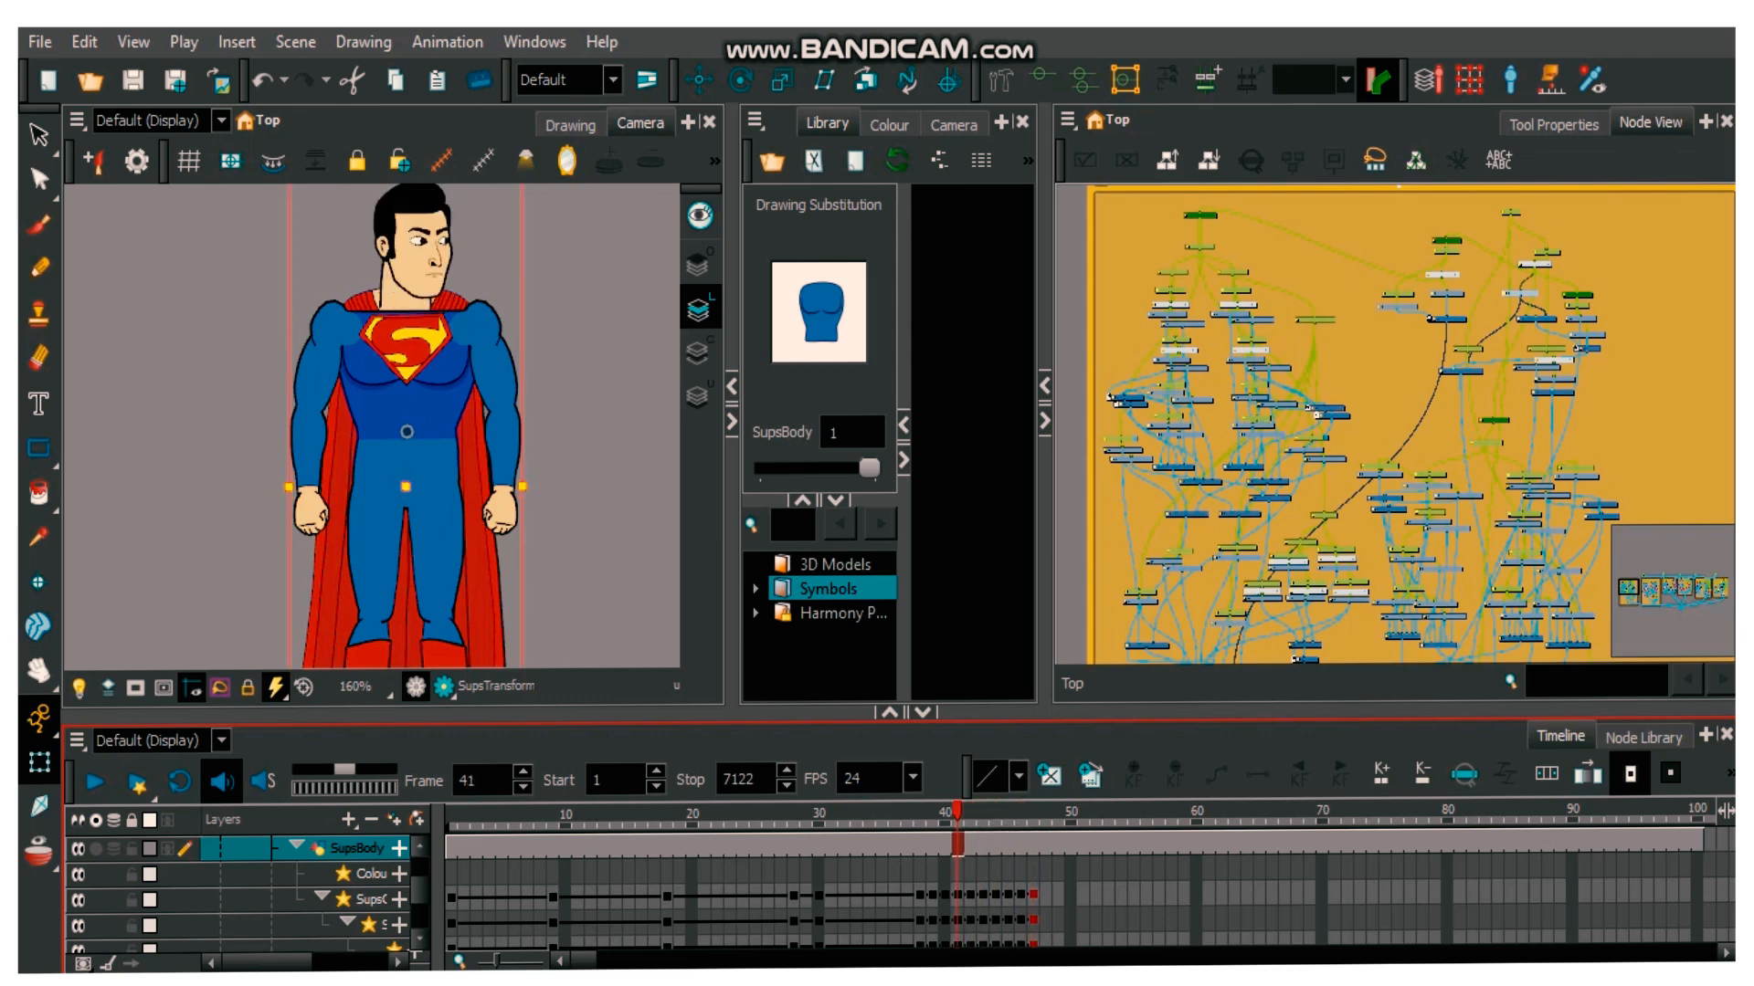
key("comma")
key("period")
key("period")
key("period")
key("period")
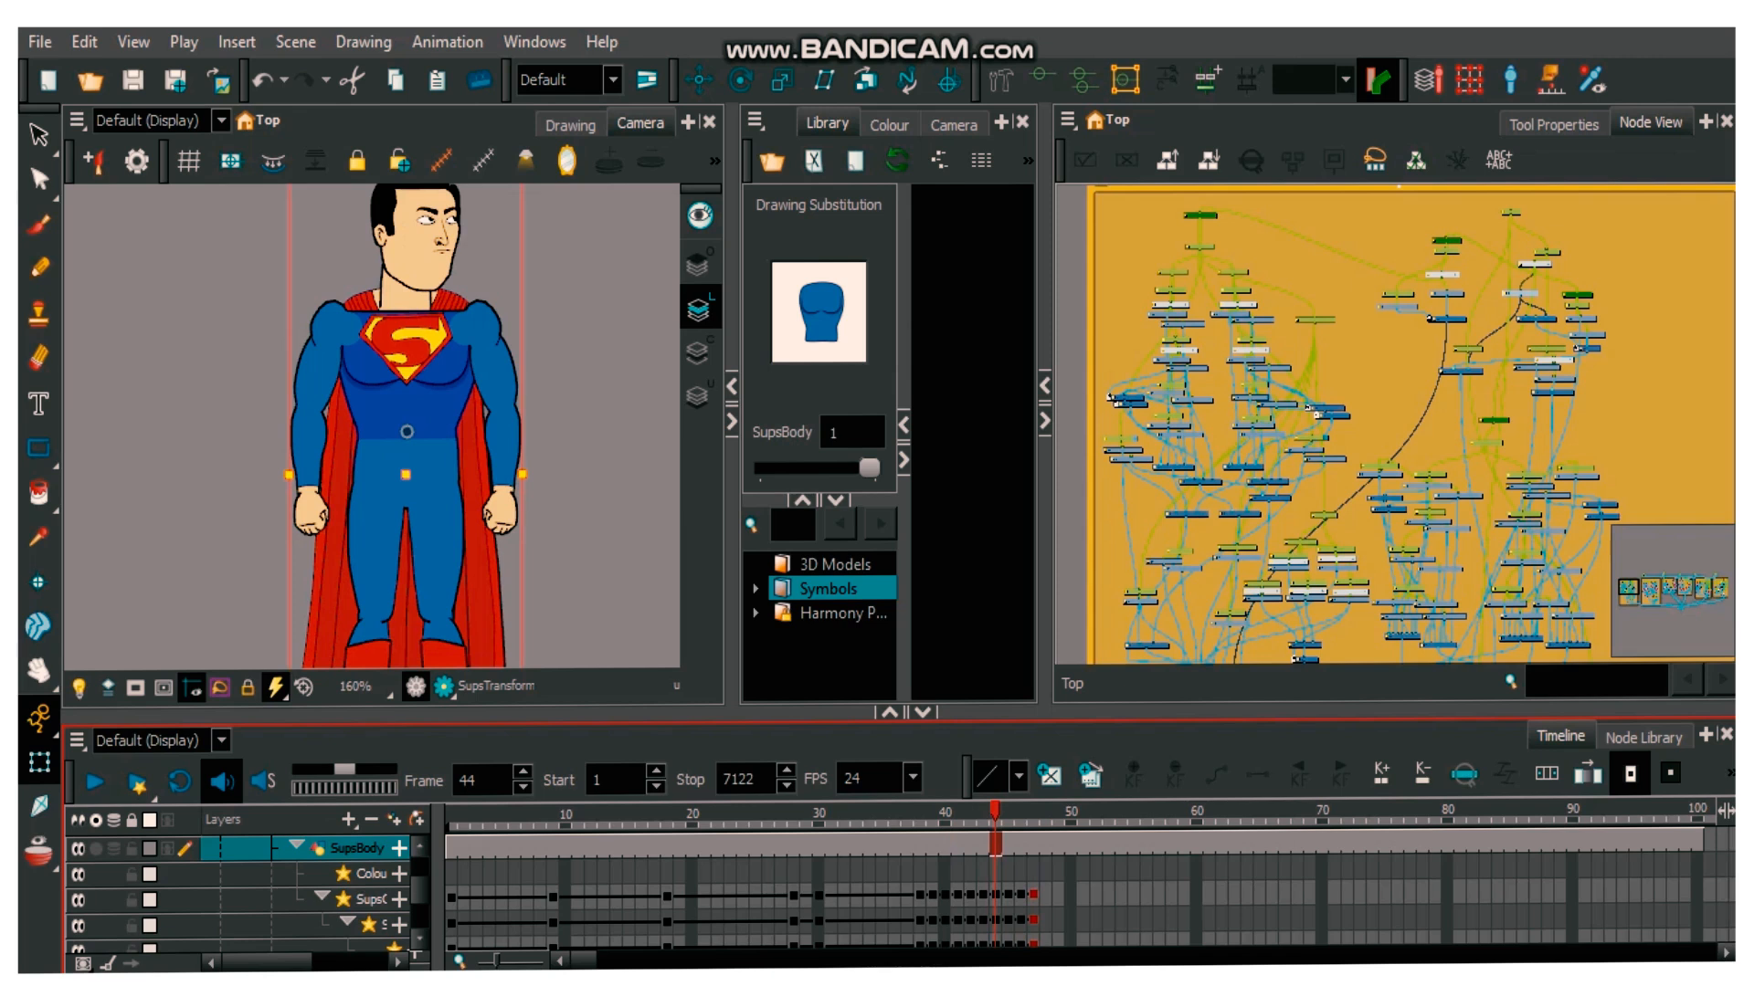
key("period")
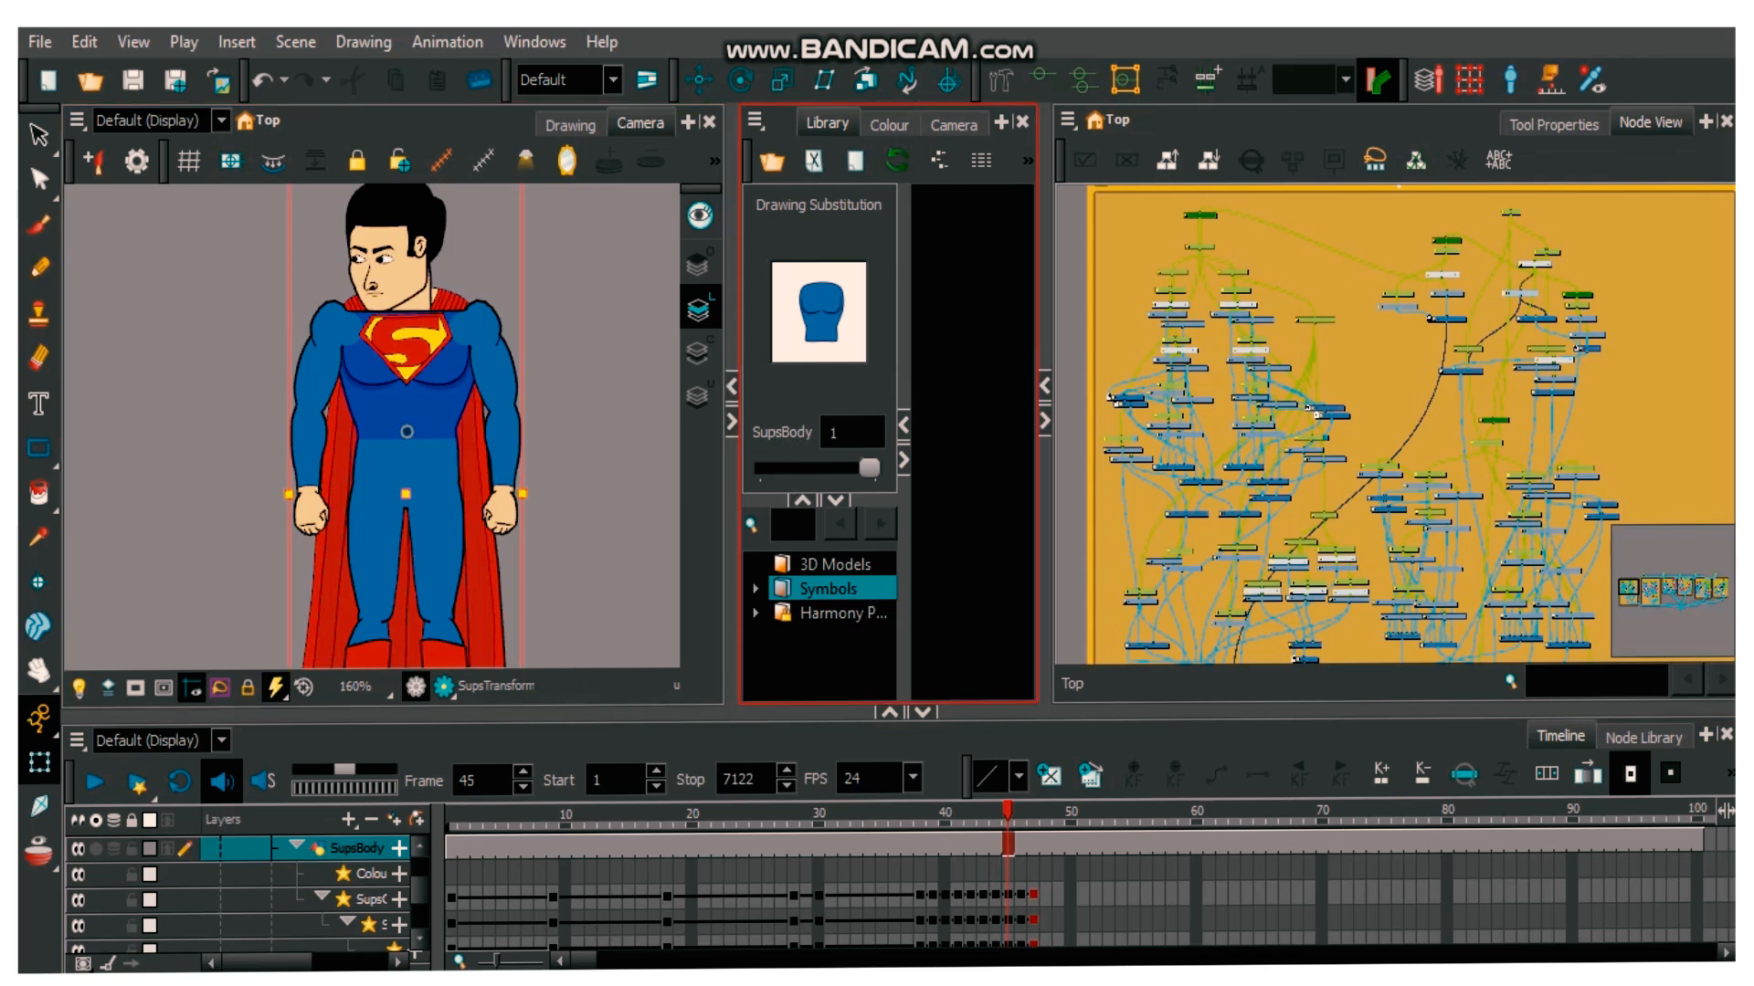
- Reselect the SupsBody torso drawing at frame 45 and centre the Node View on it
scroll(384, 359, "up", 1)
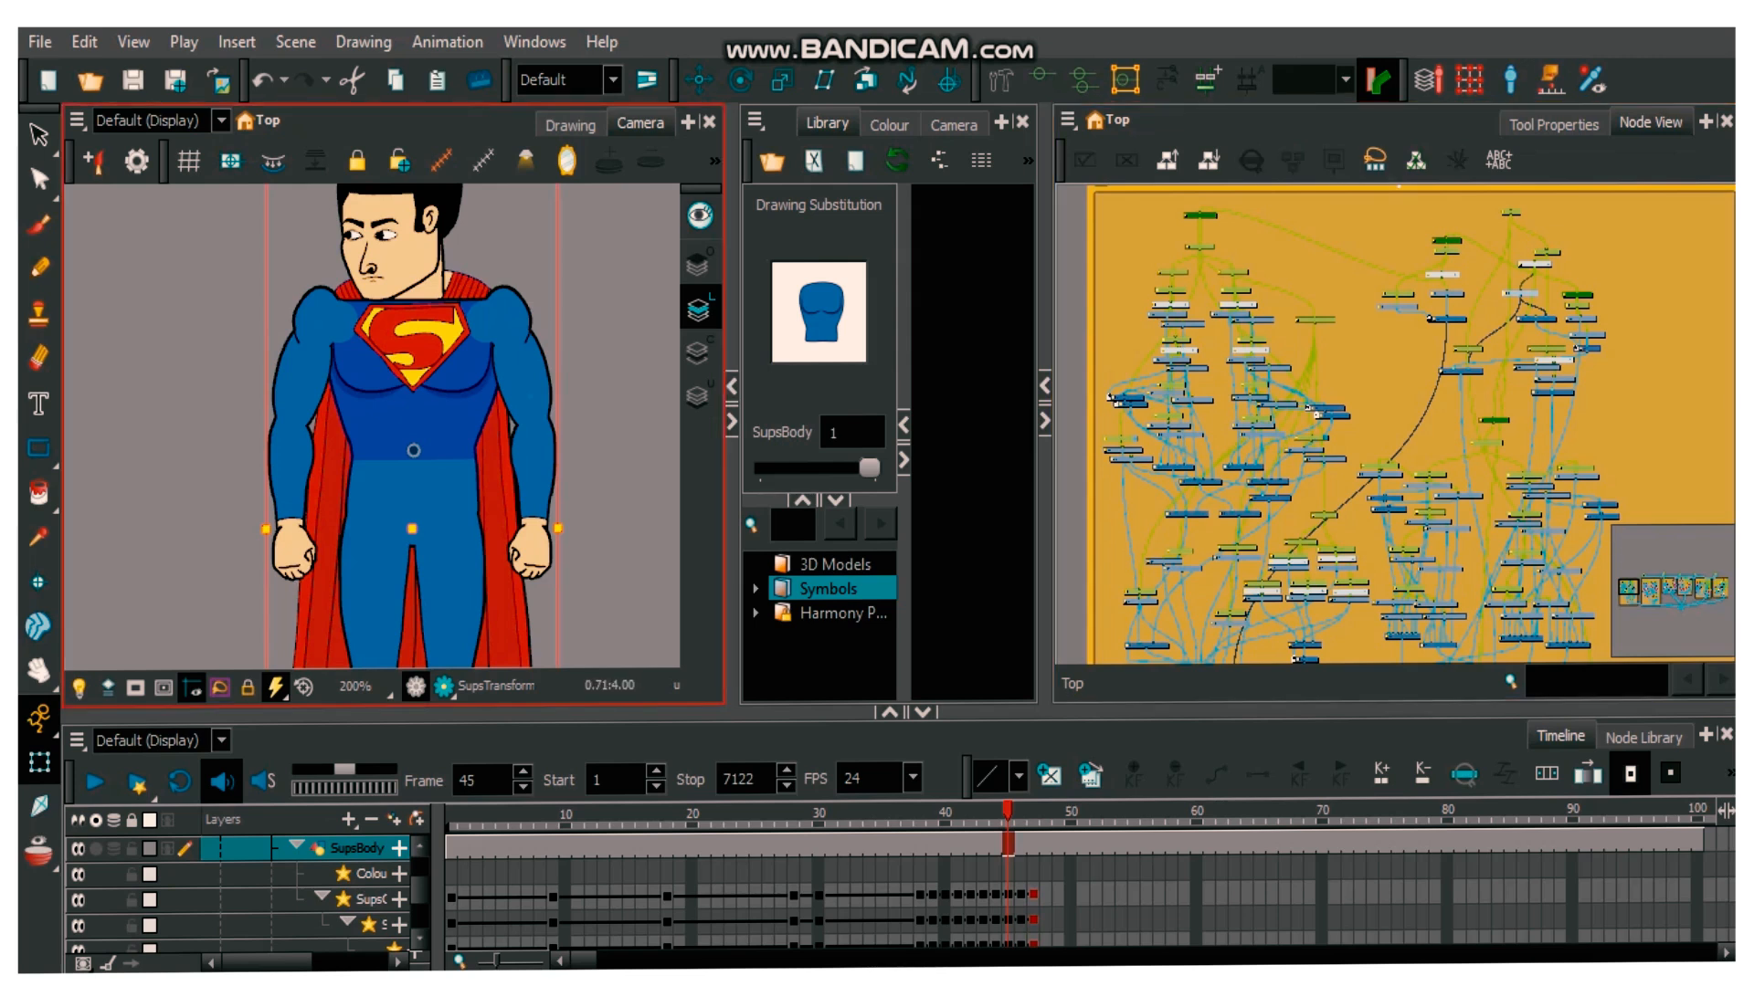
key("space")
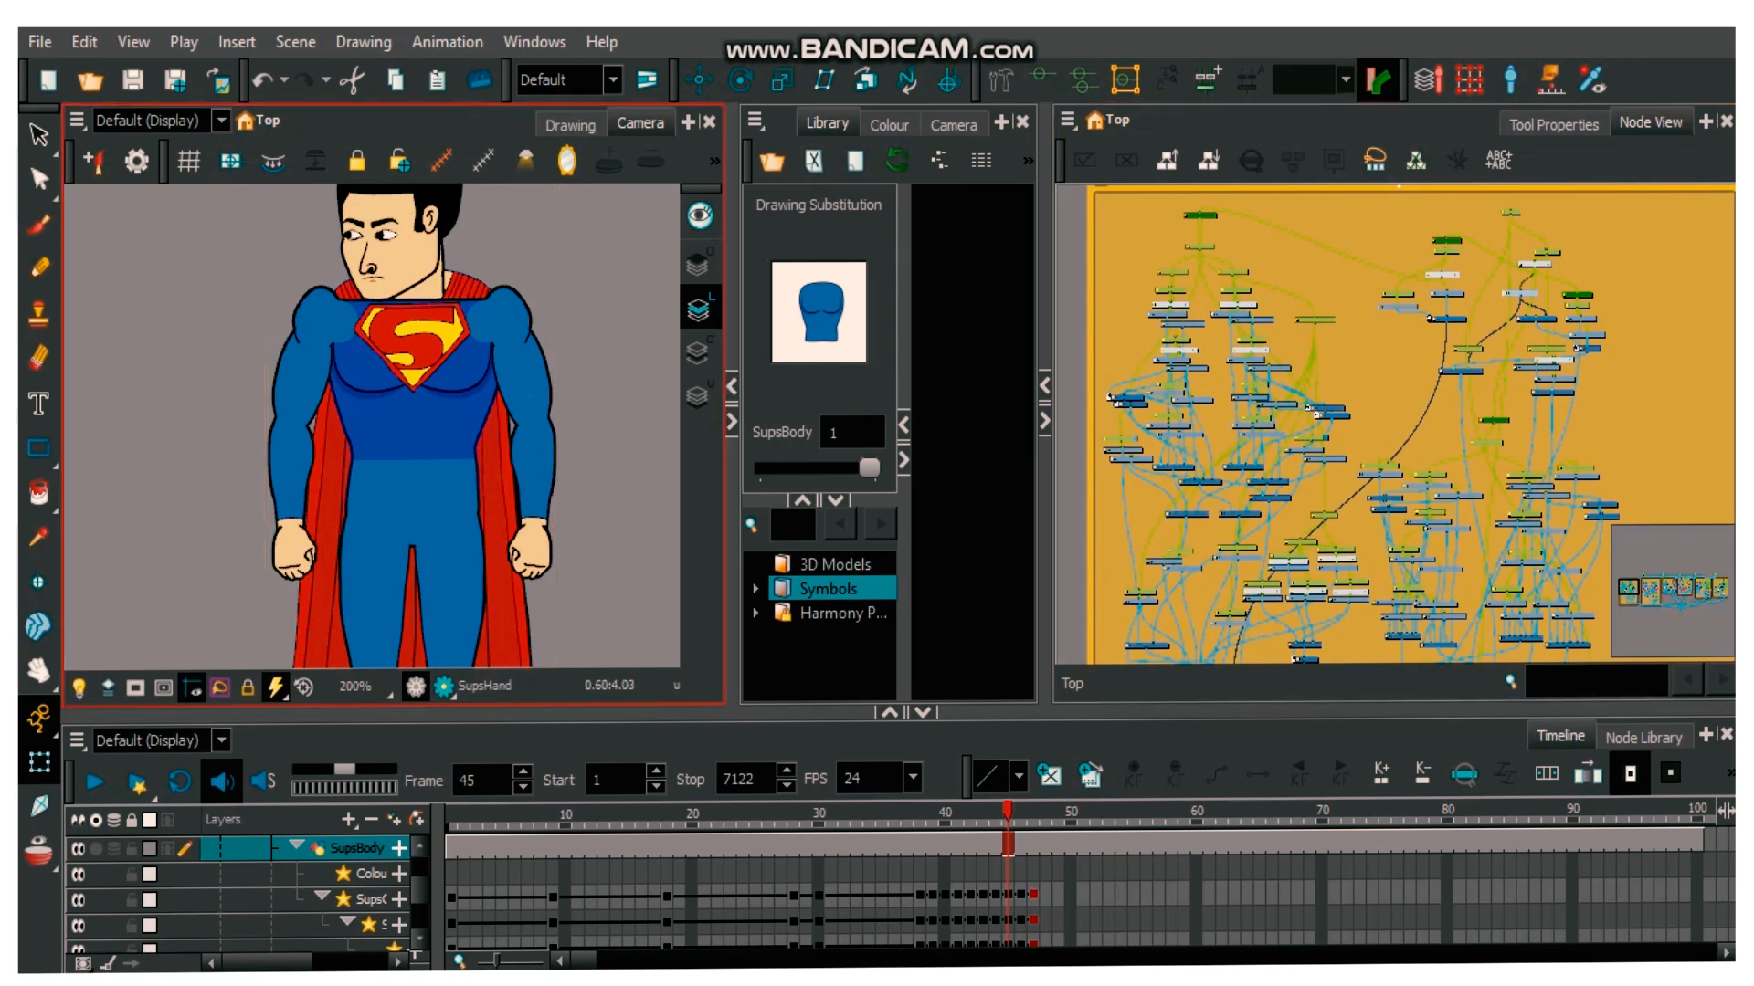
left_click_drag(411, 365, 419, 442)
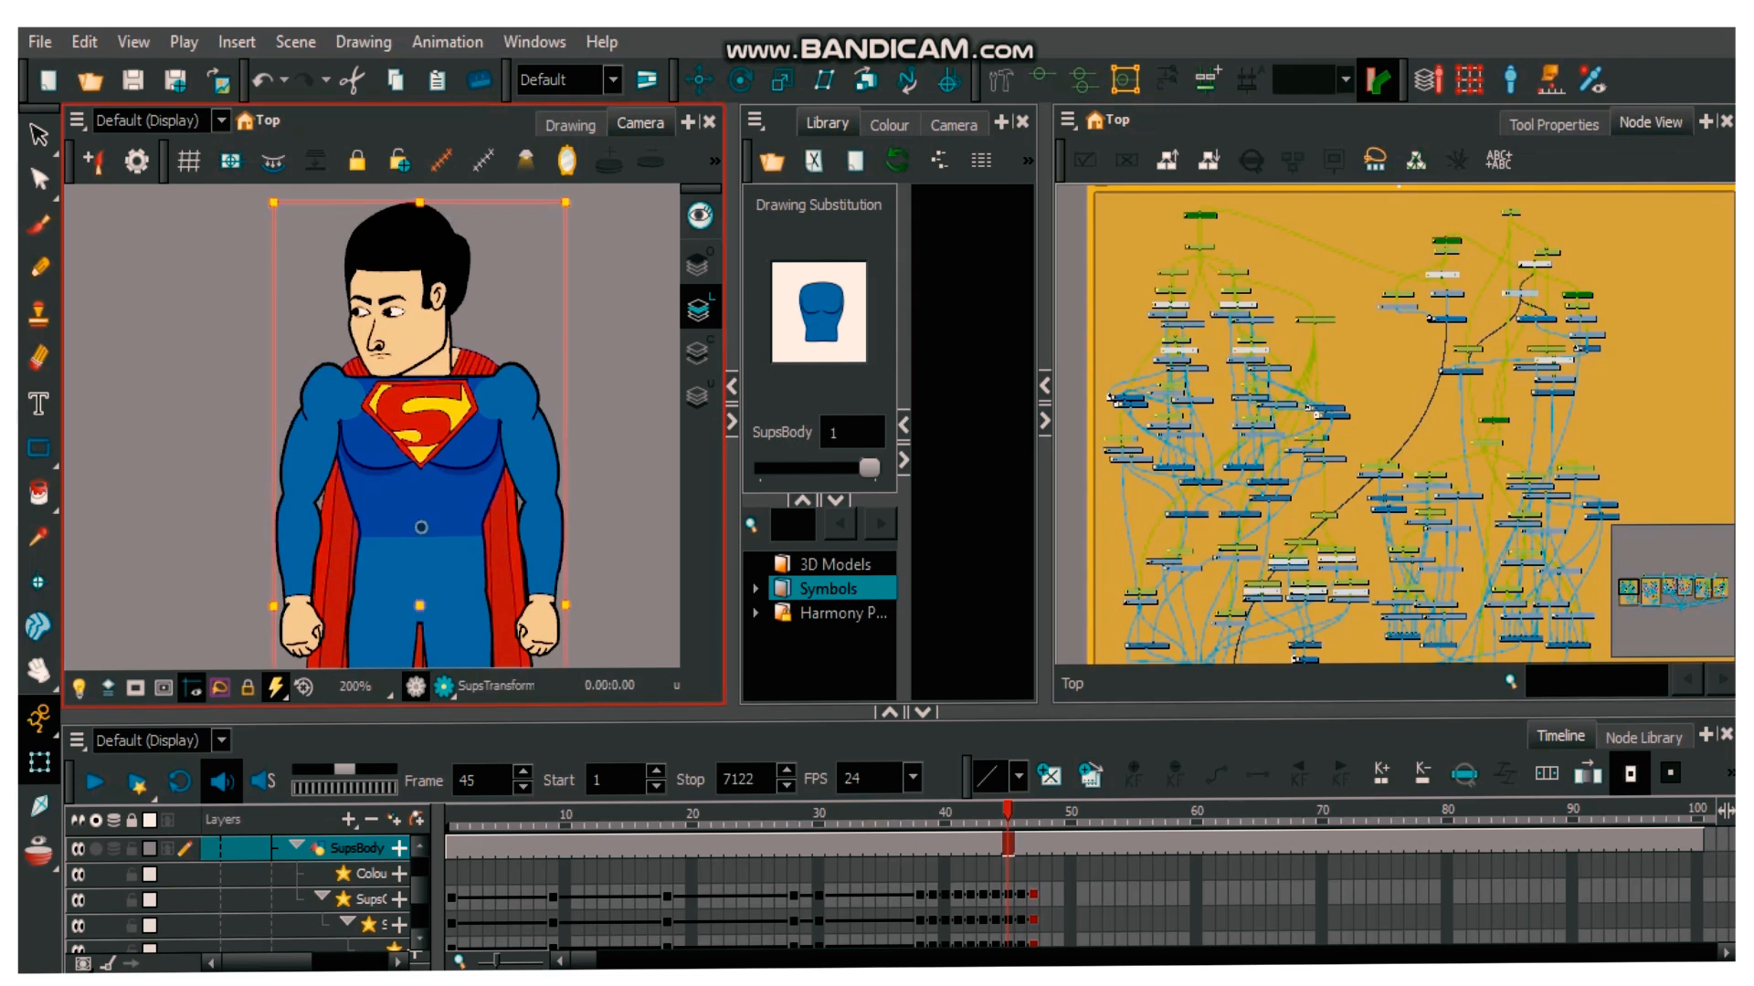
left_click(621, 365)
left_click(420, 493)
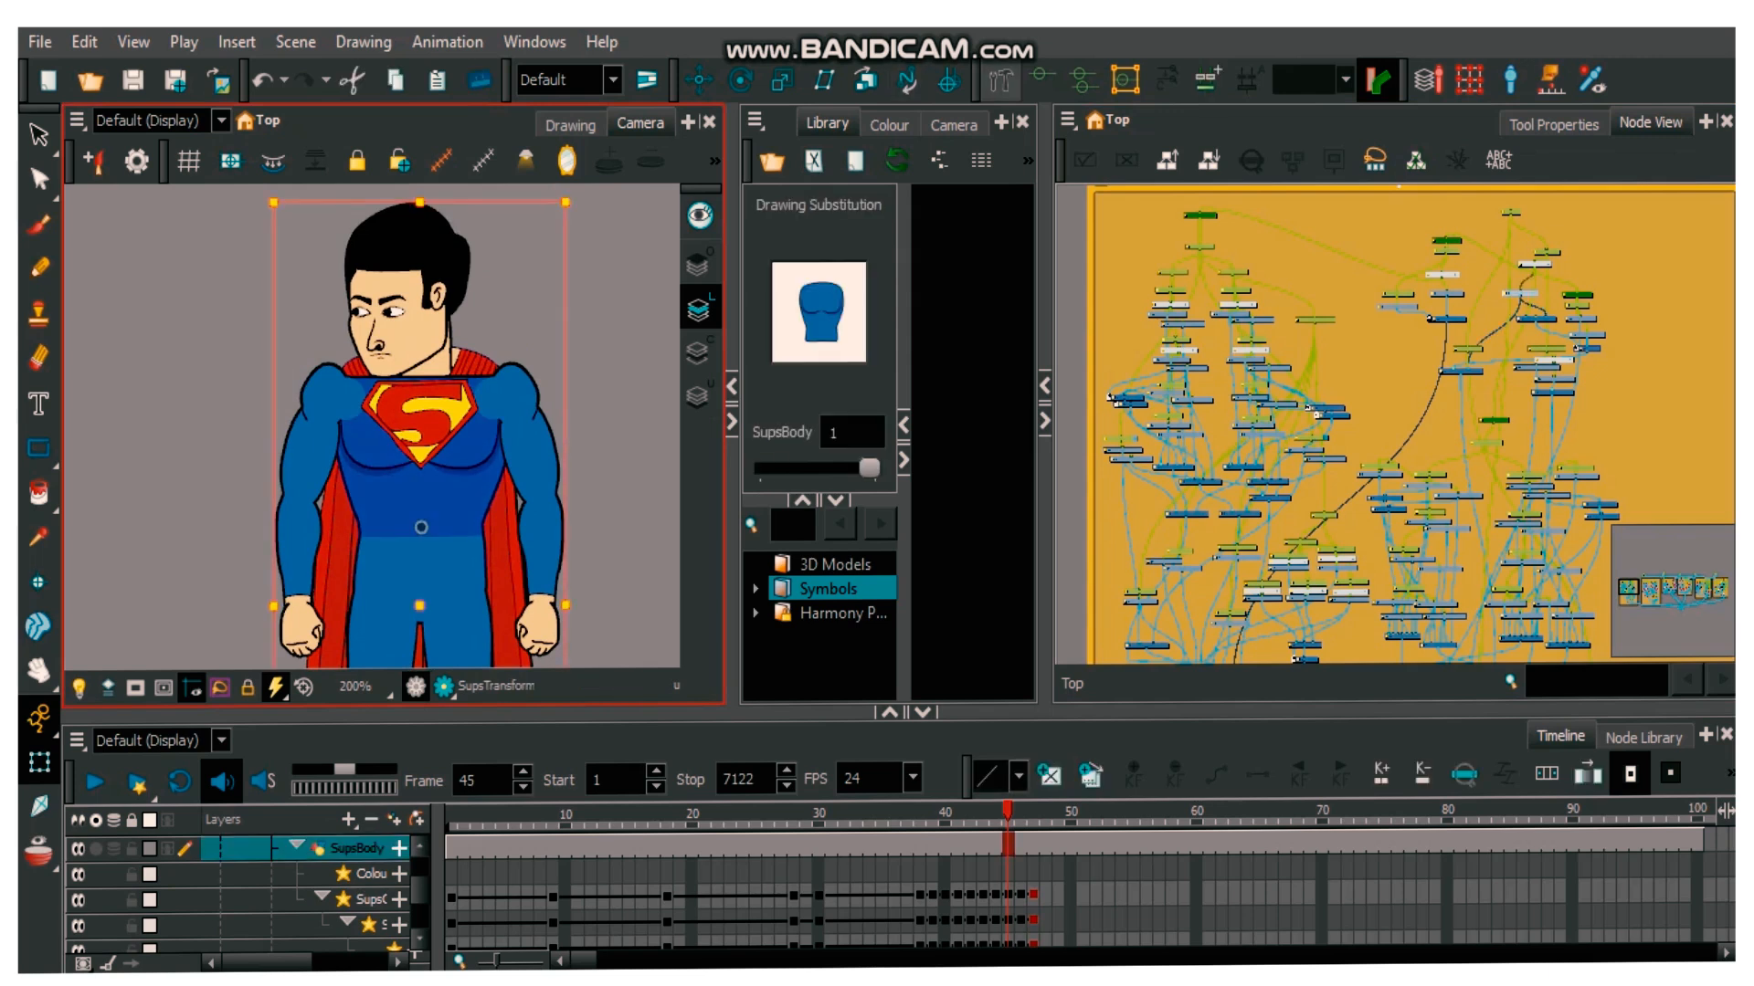
scroll(432, 479, "up", 1)
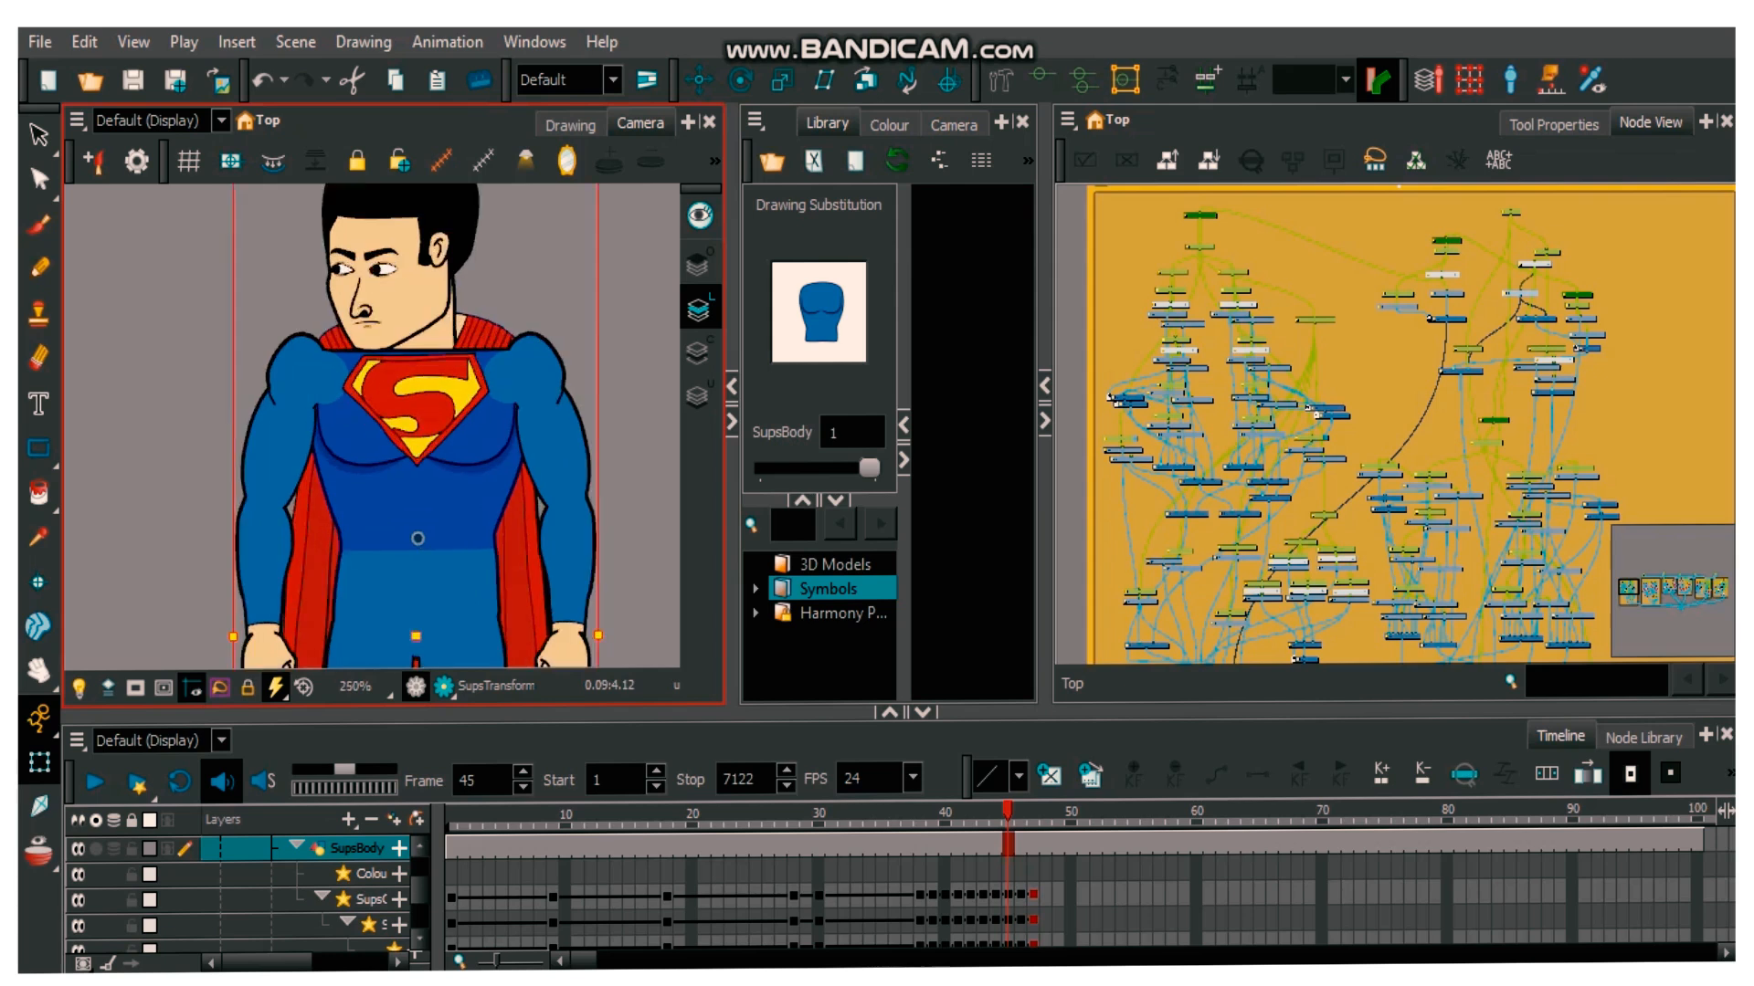
scroll(434, 478, "up", 2)
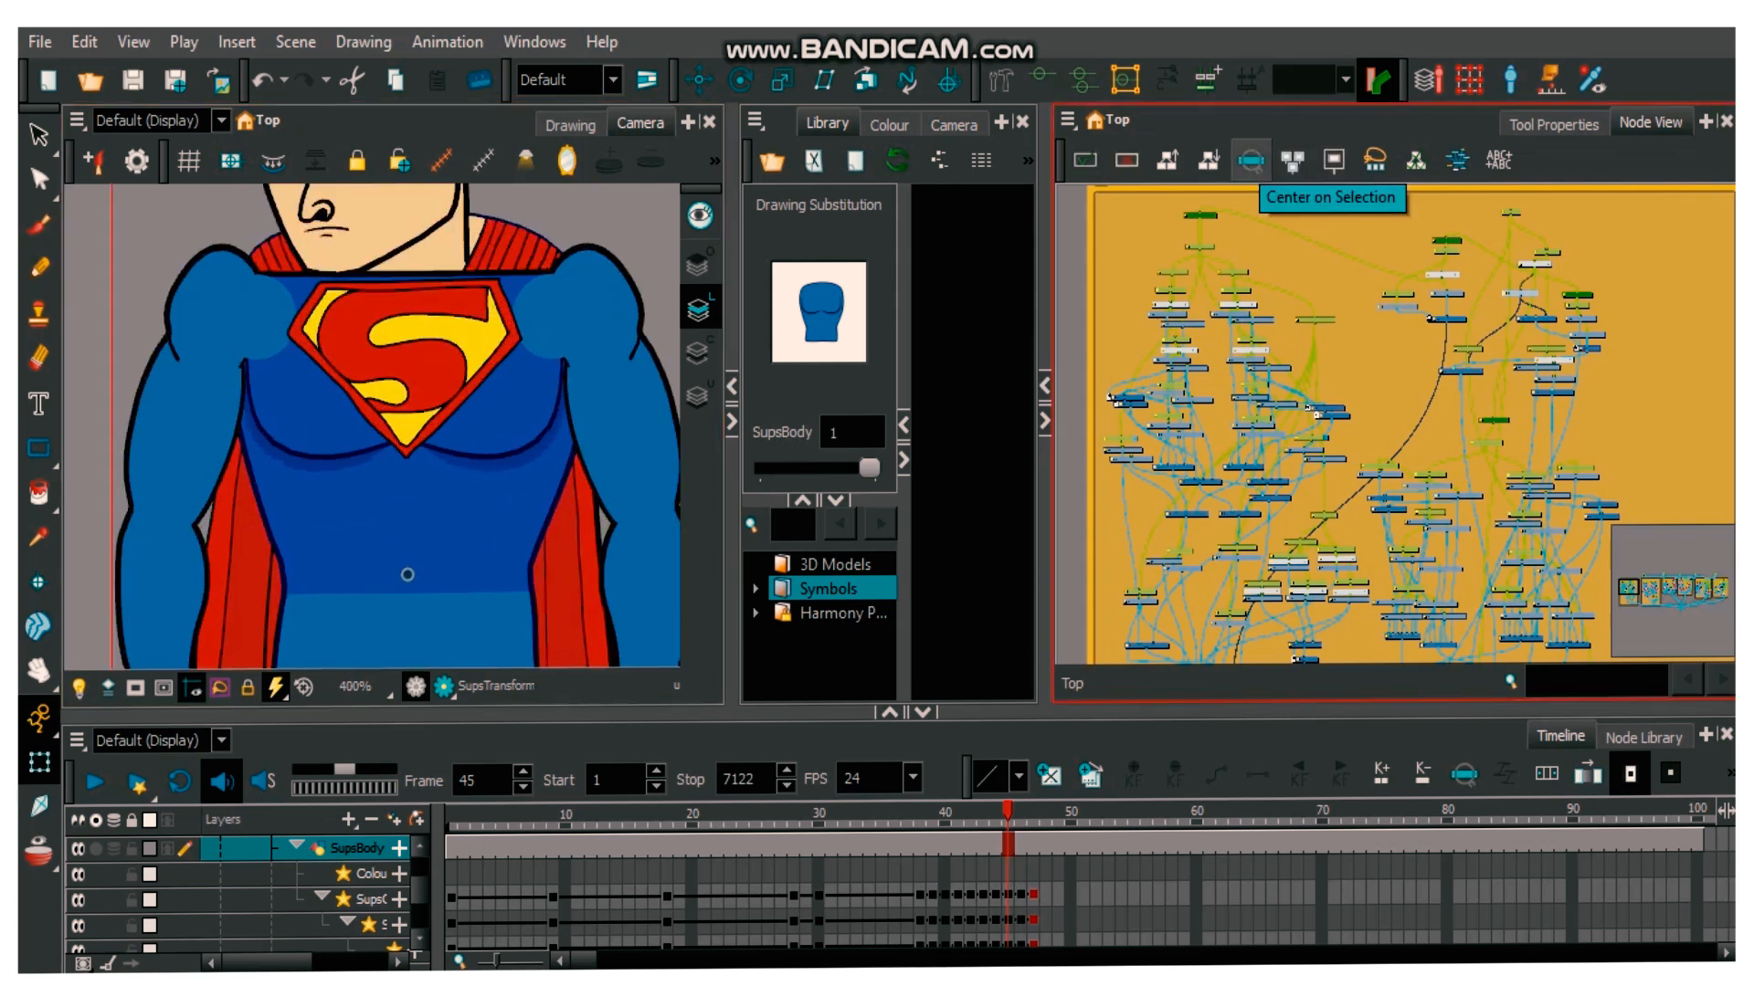
left_click(1250, 161)
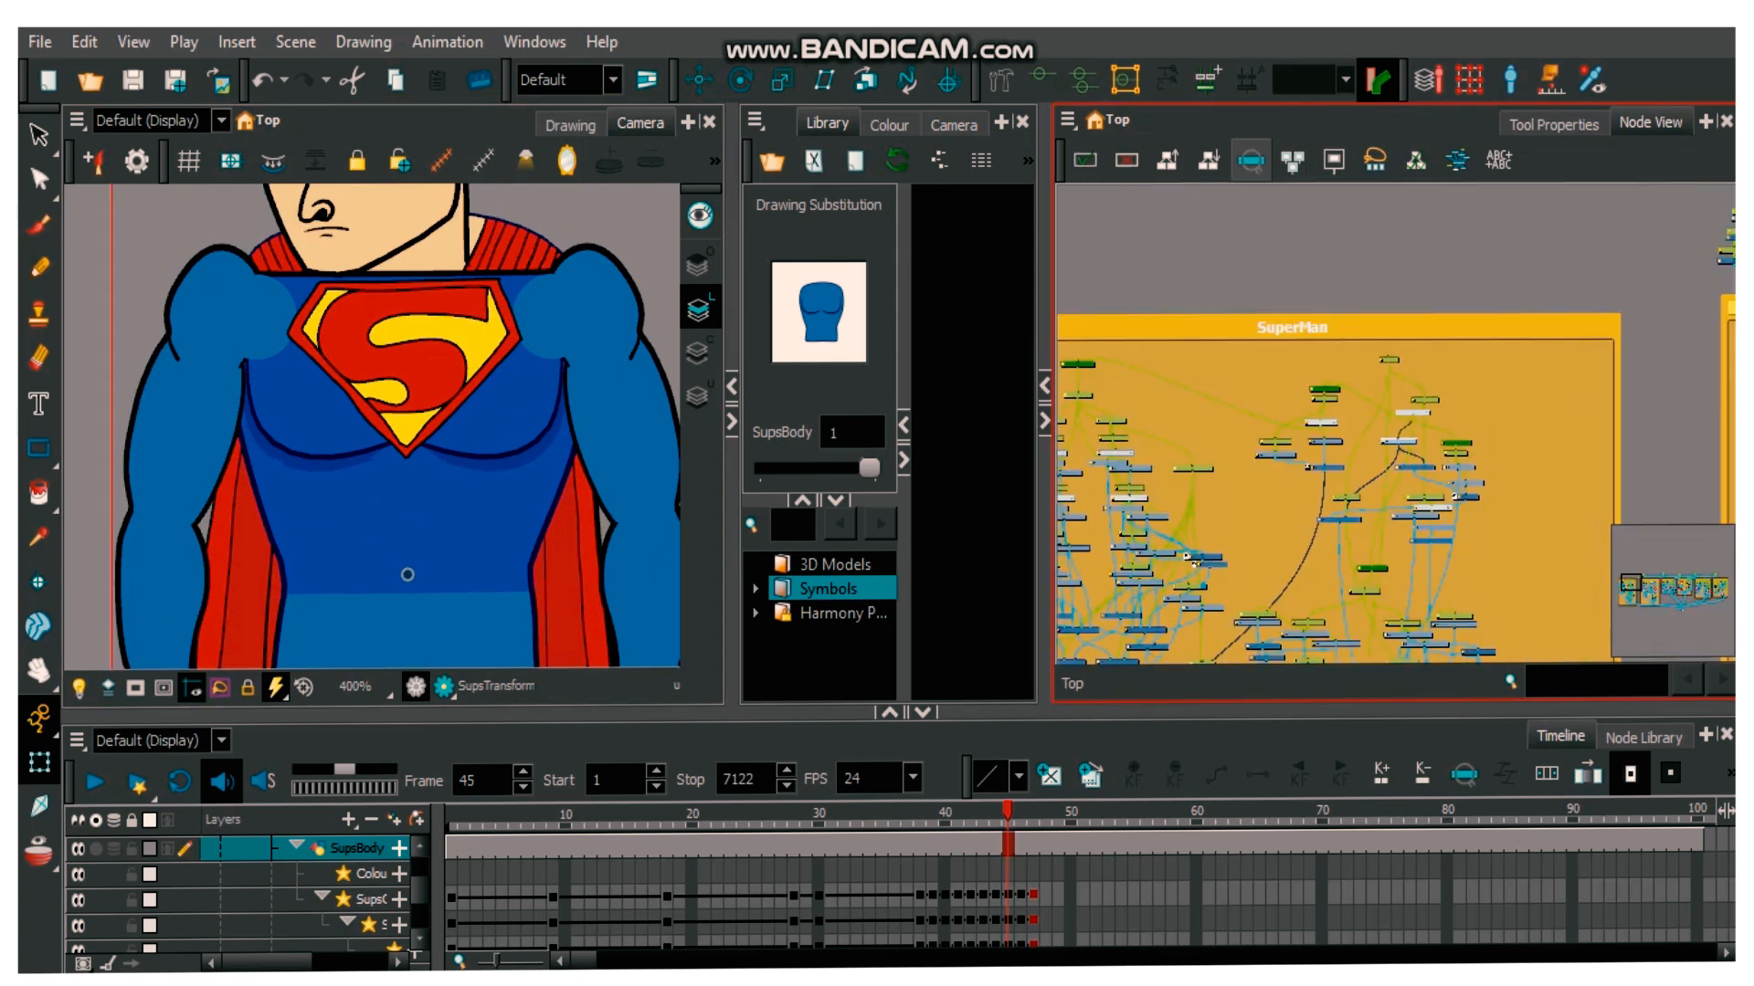
- Move the SupsDef-Body deformation group in the SuperMan network so it sits almost directly above the SupsBody drawing node
scroll(1405, 451, "up", 5)
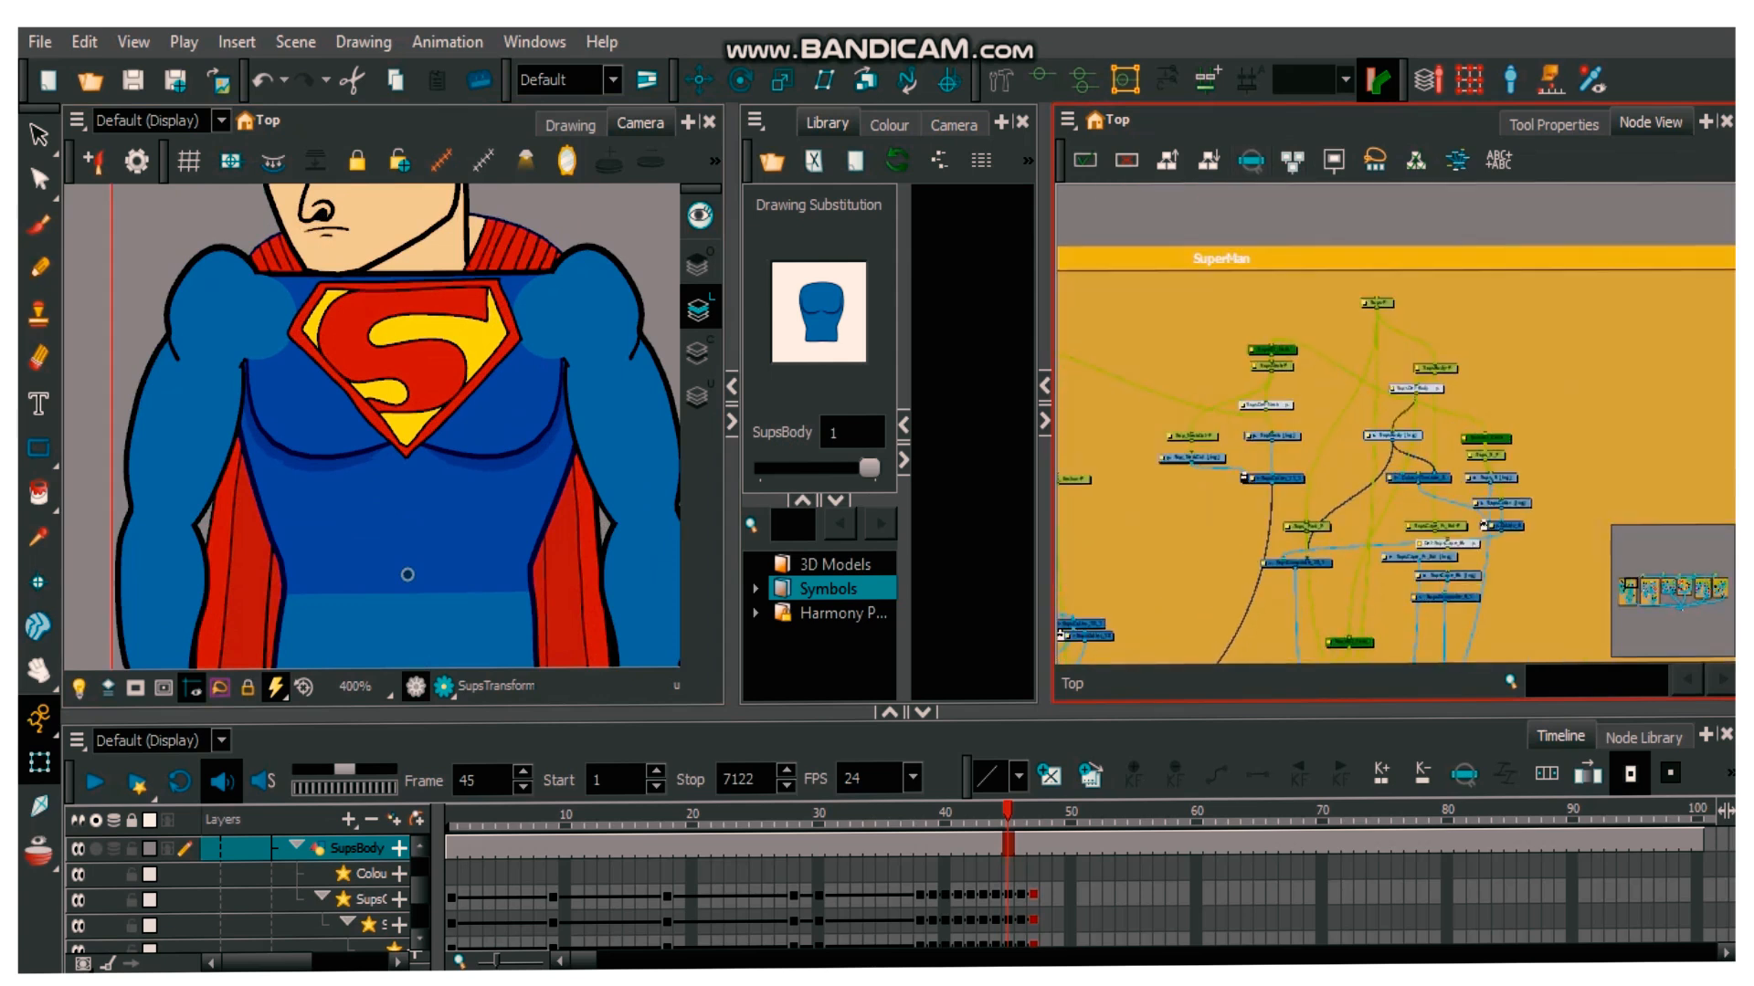
scroll(1374, 420, "up", 2)
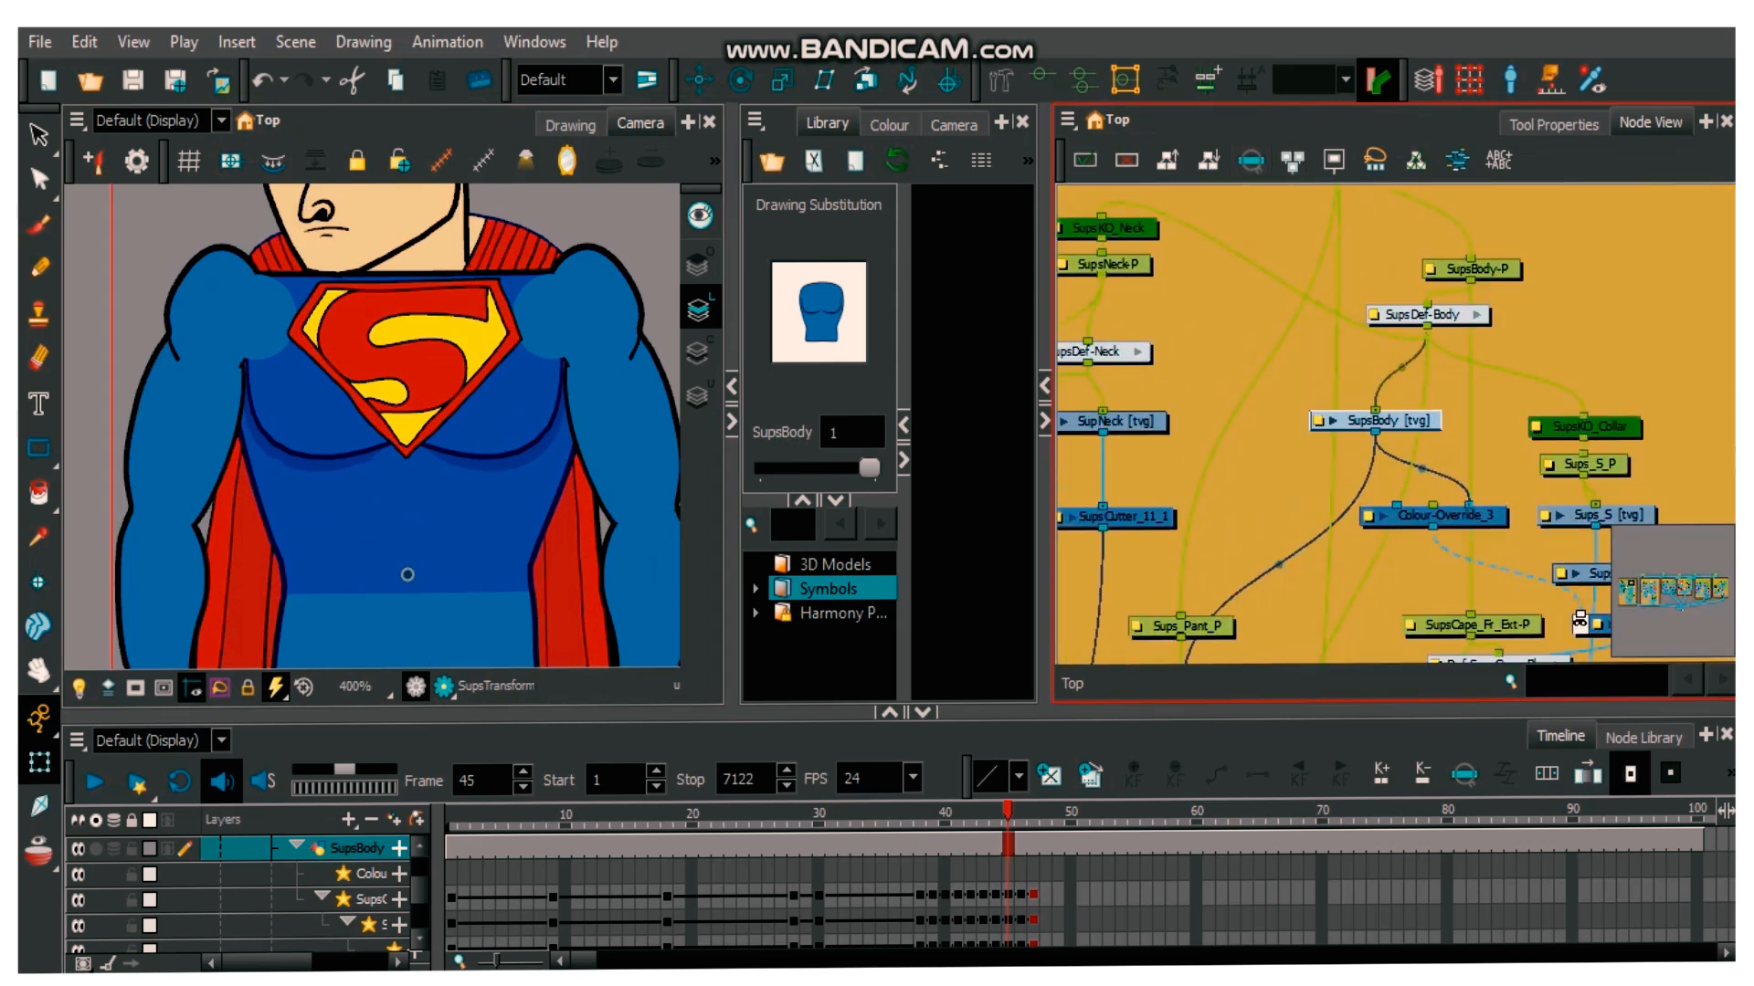
scroll(1399, 395, "up", 5)
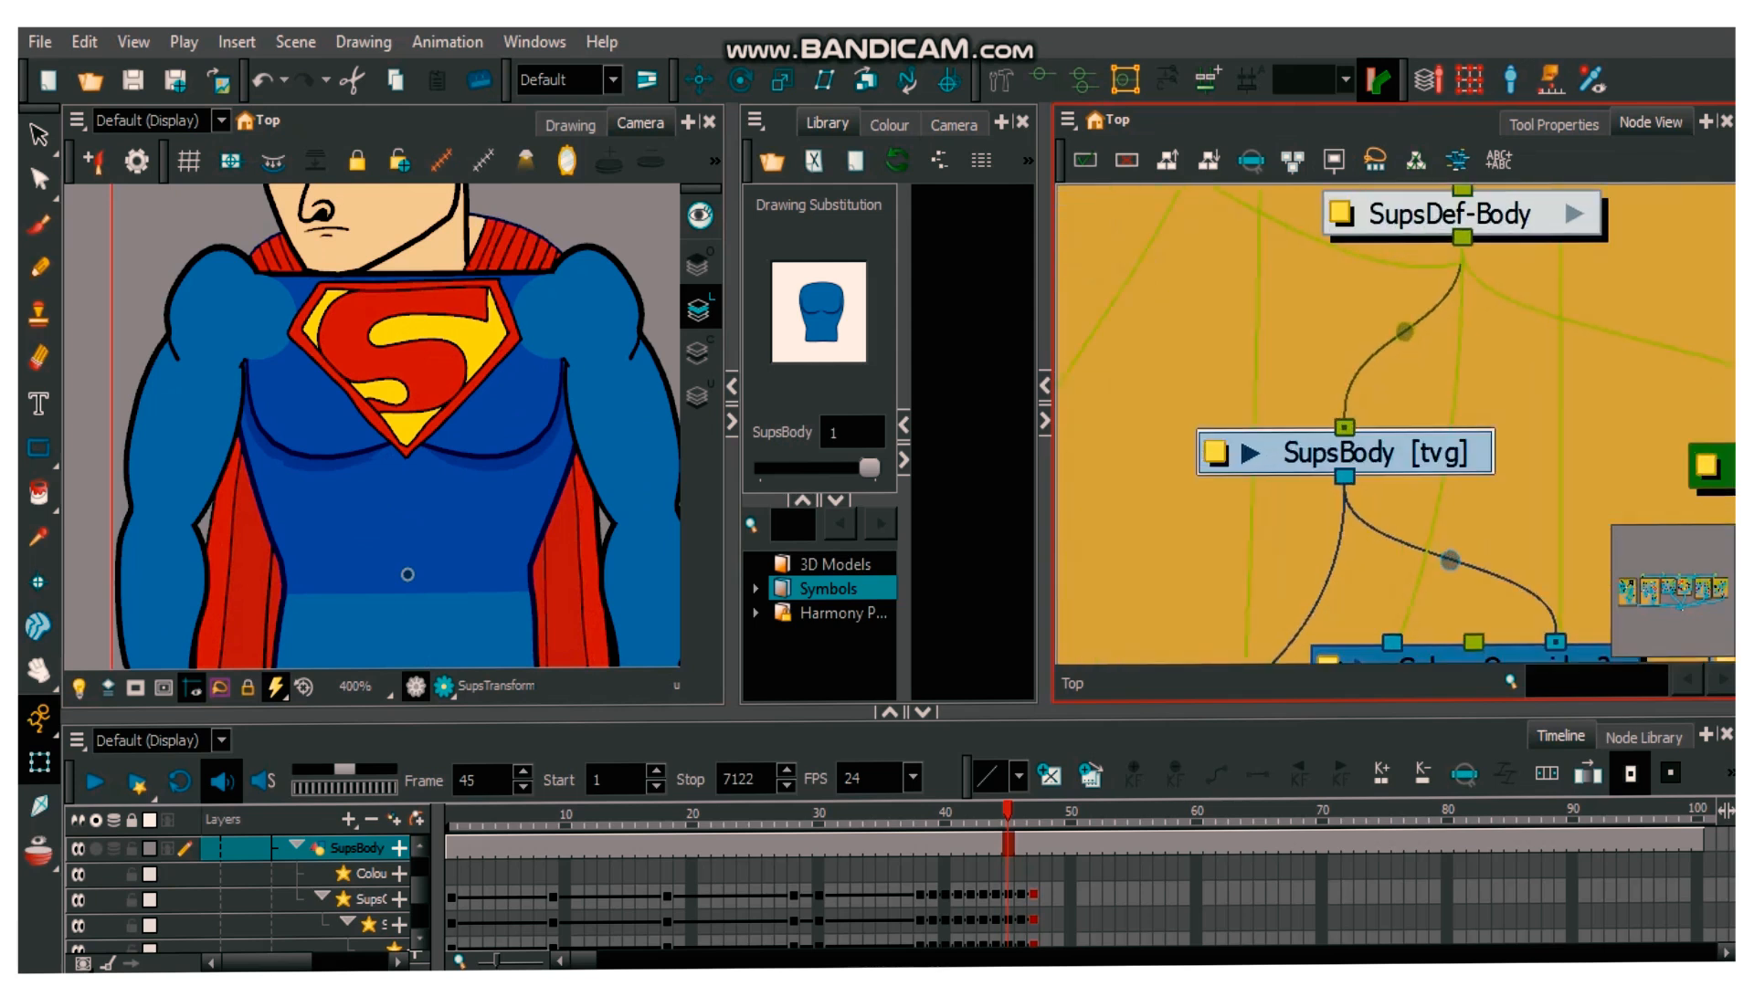
left_click_drag(1399, 395, 1414, 459)
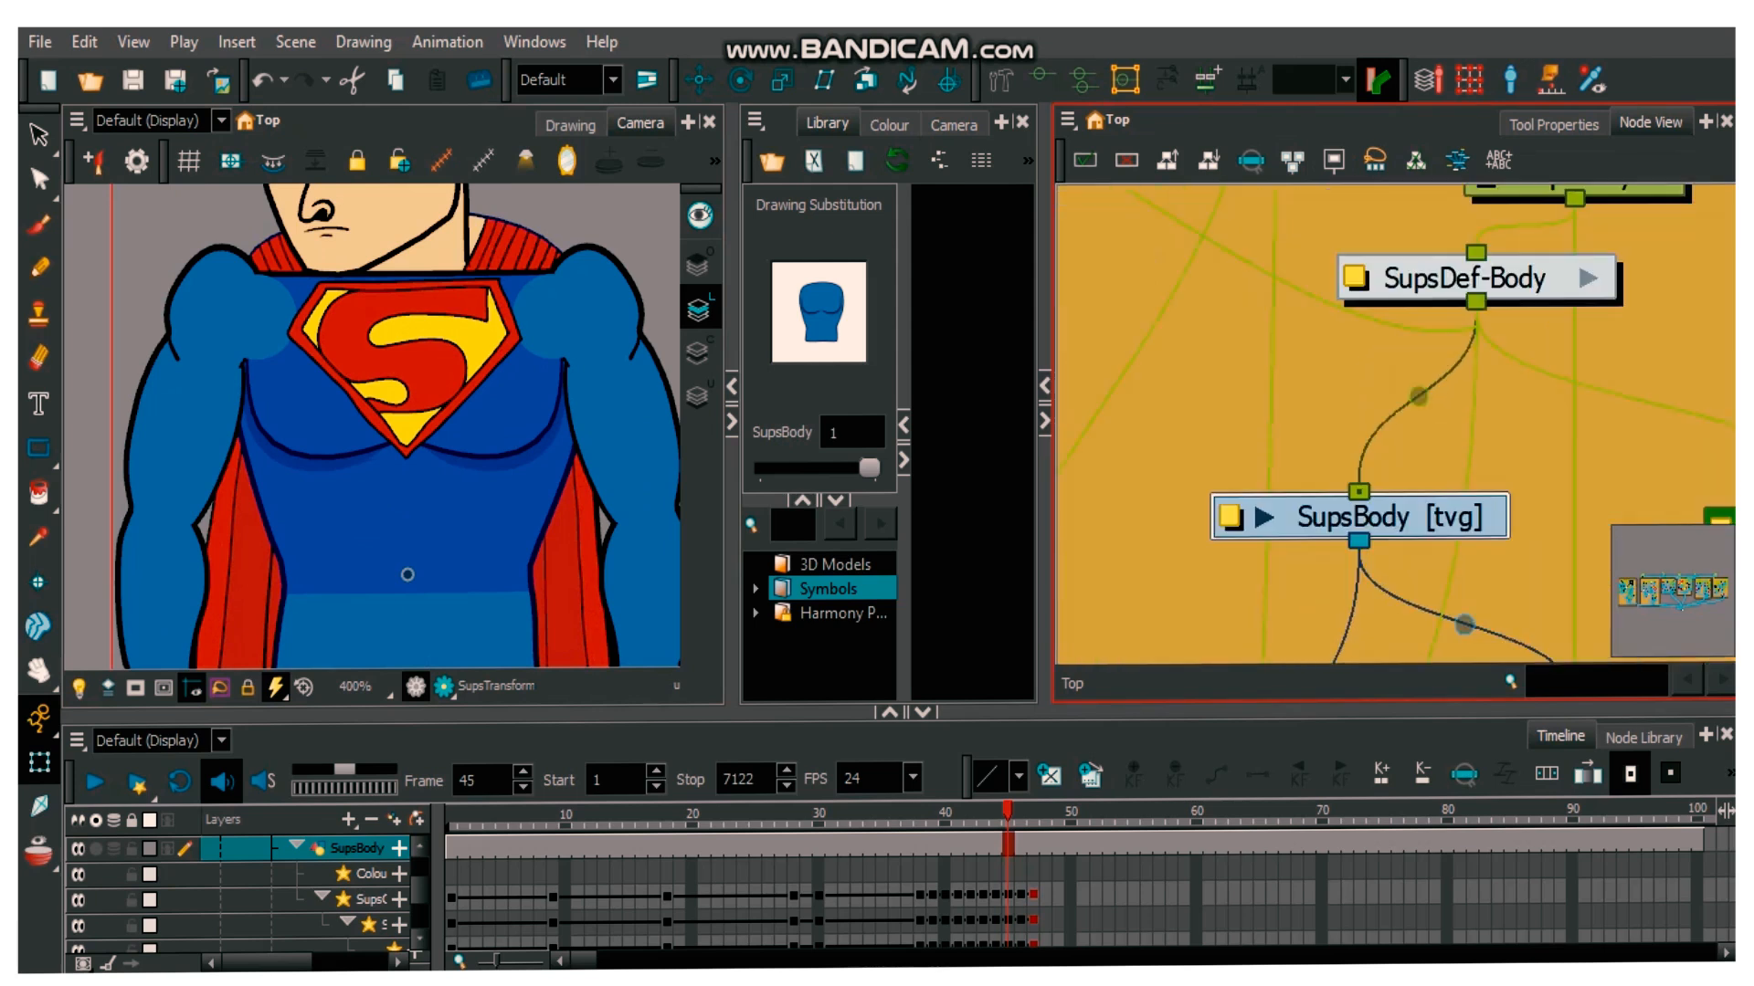
left_click_drag(1461, 279, 1382, 307)
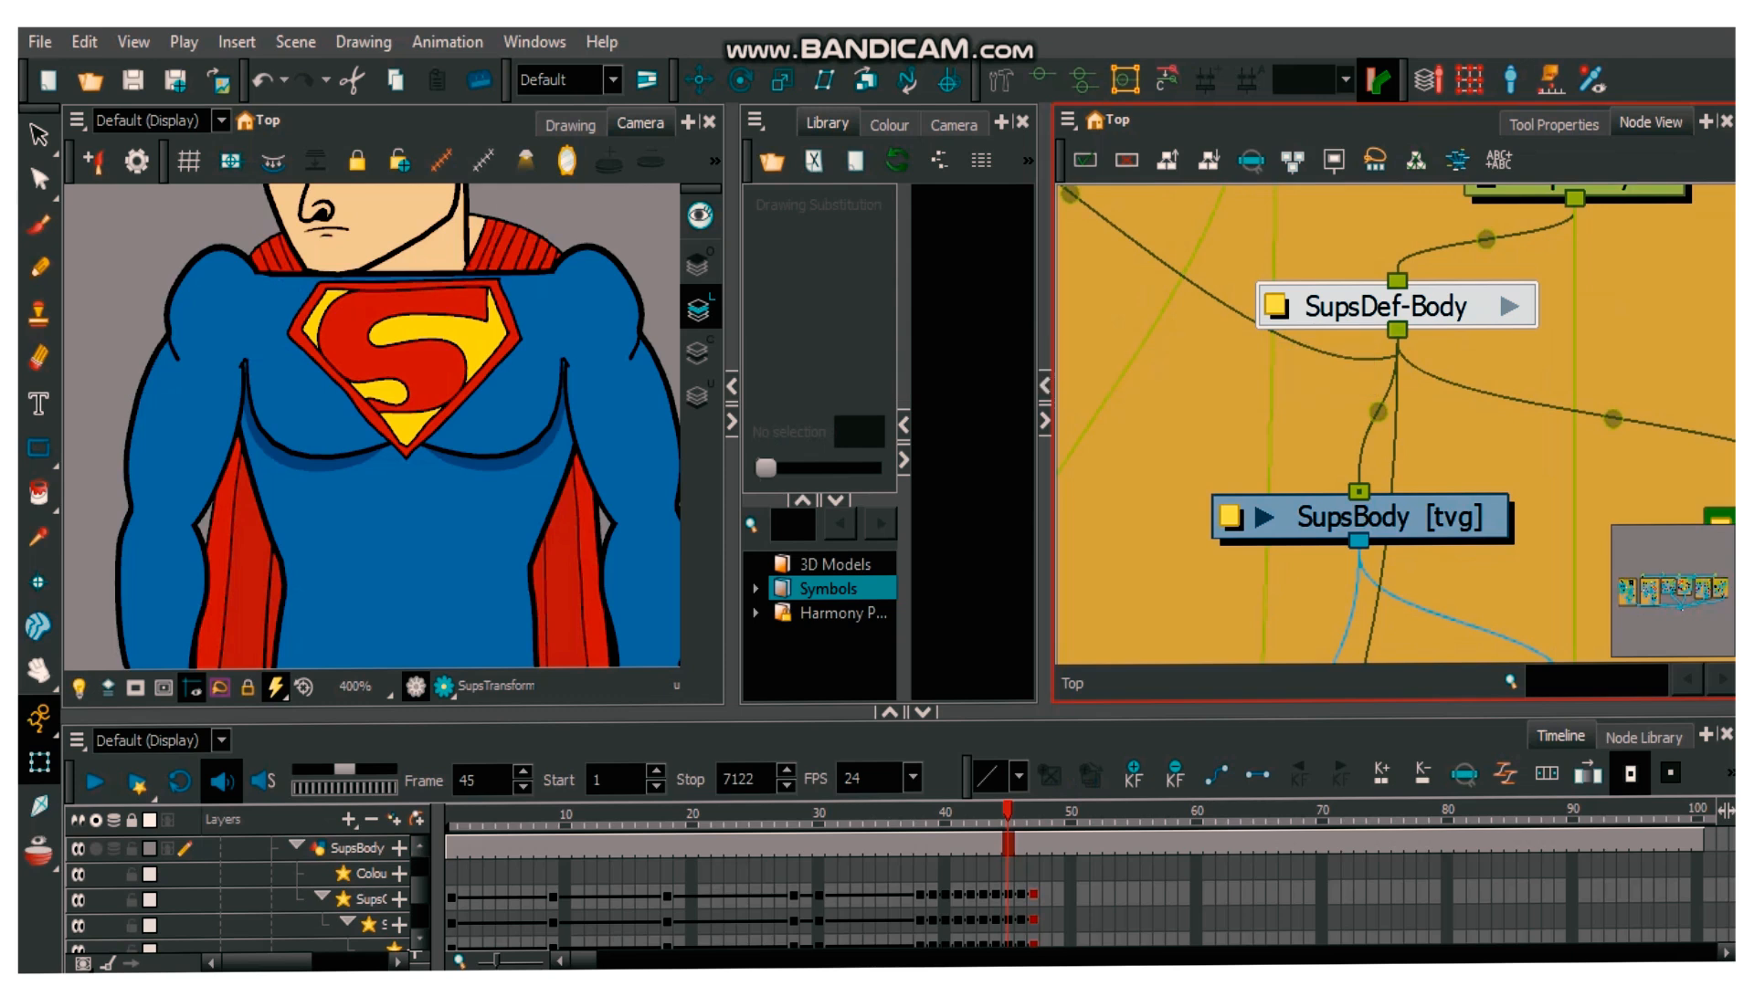
- Select the SupsBody torso drawing, show the deformation controls on the character, and clear the selection
scroll(529, 405, "down", 2)
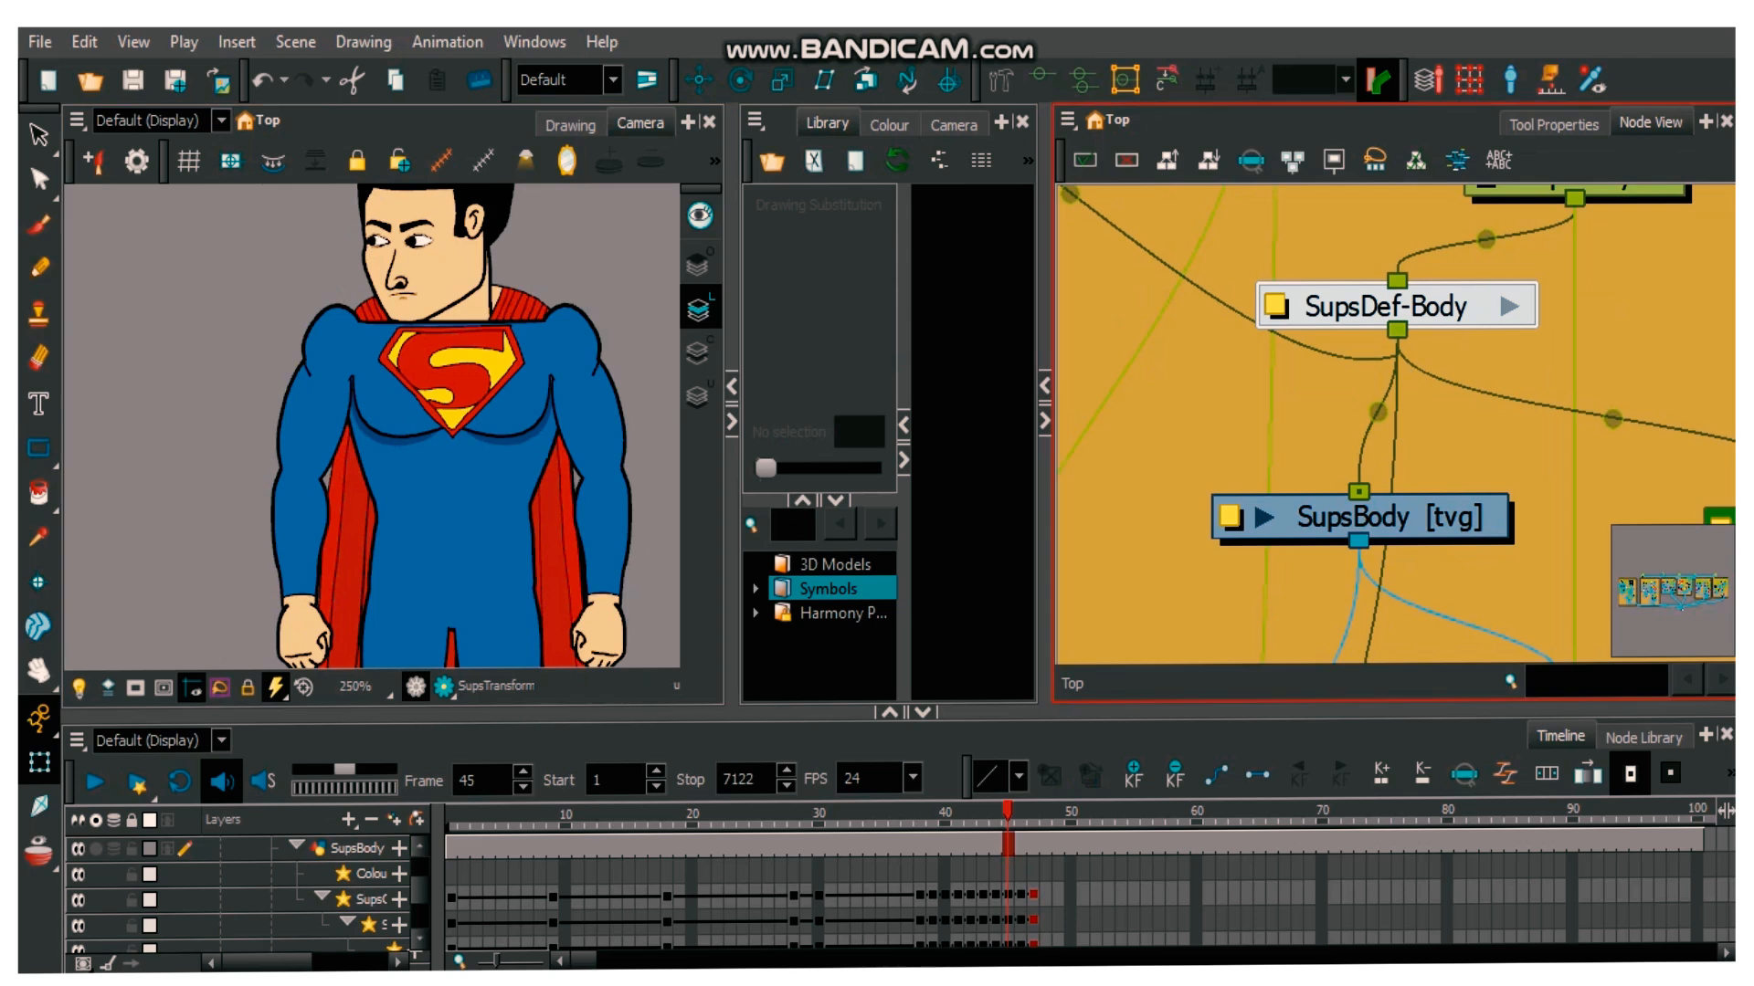
left_click_drag(529, 404, 521, 460)
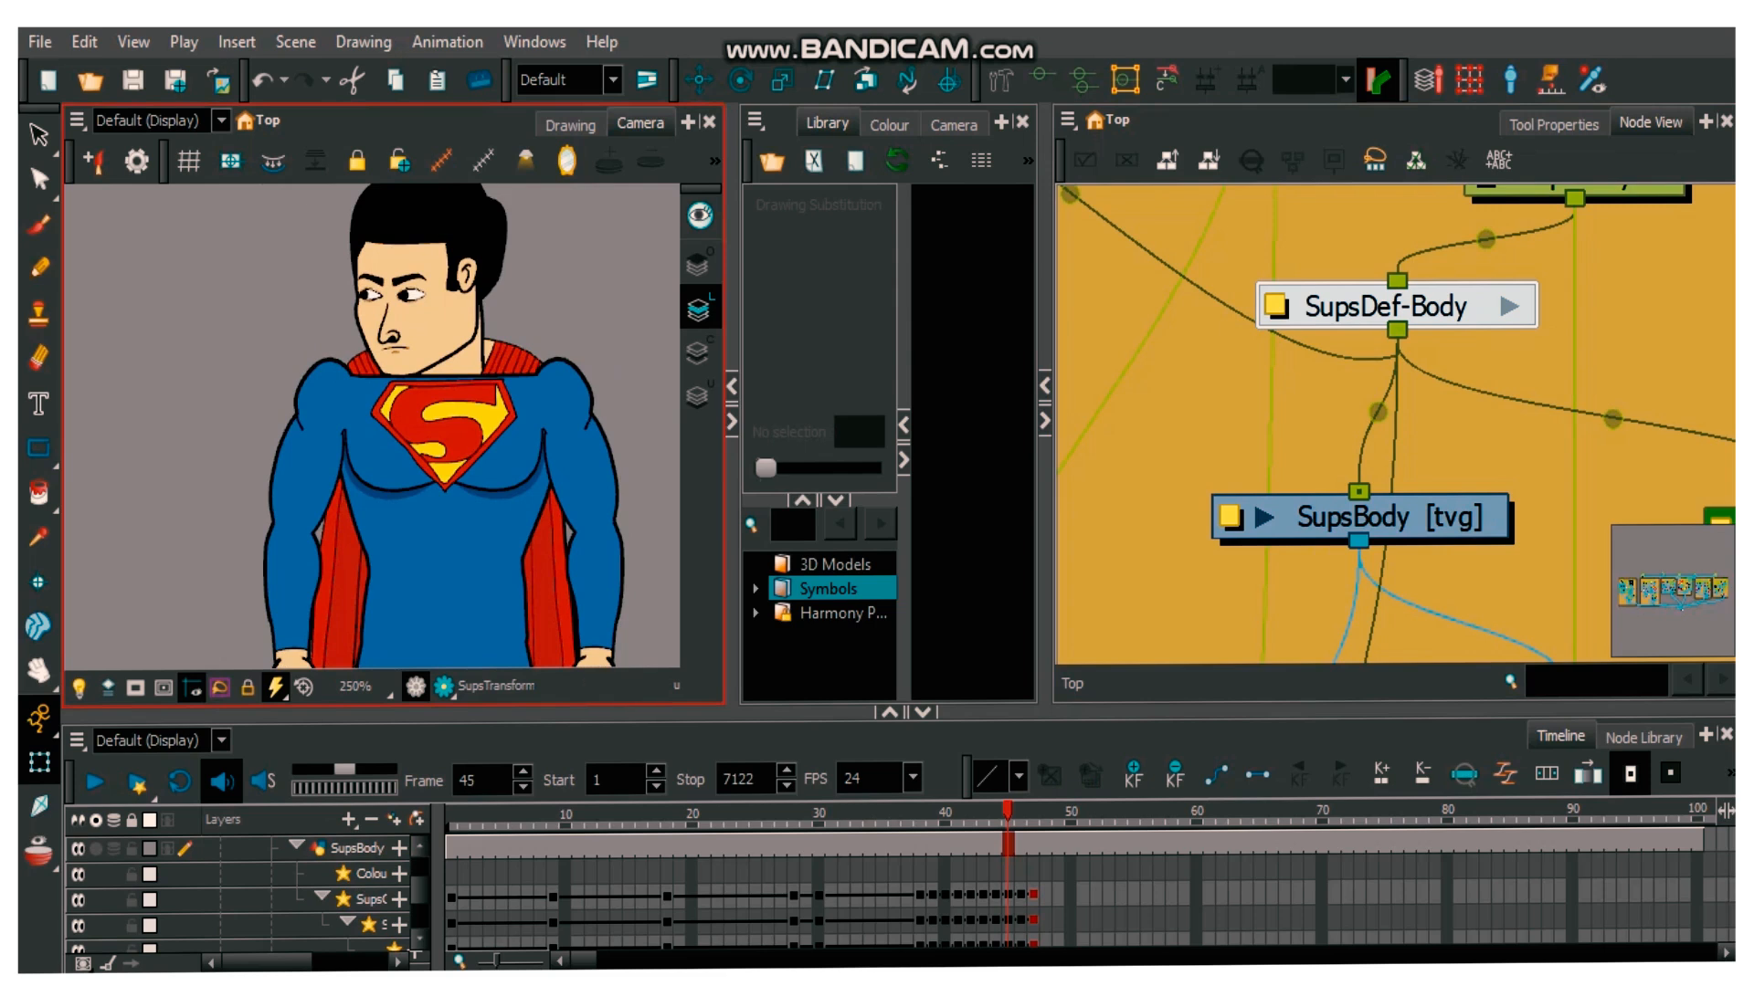
left_click(1370, 518)
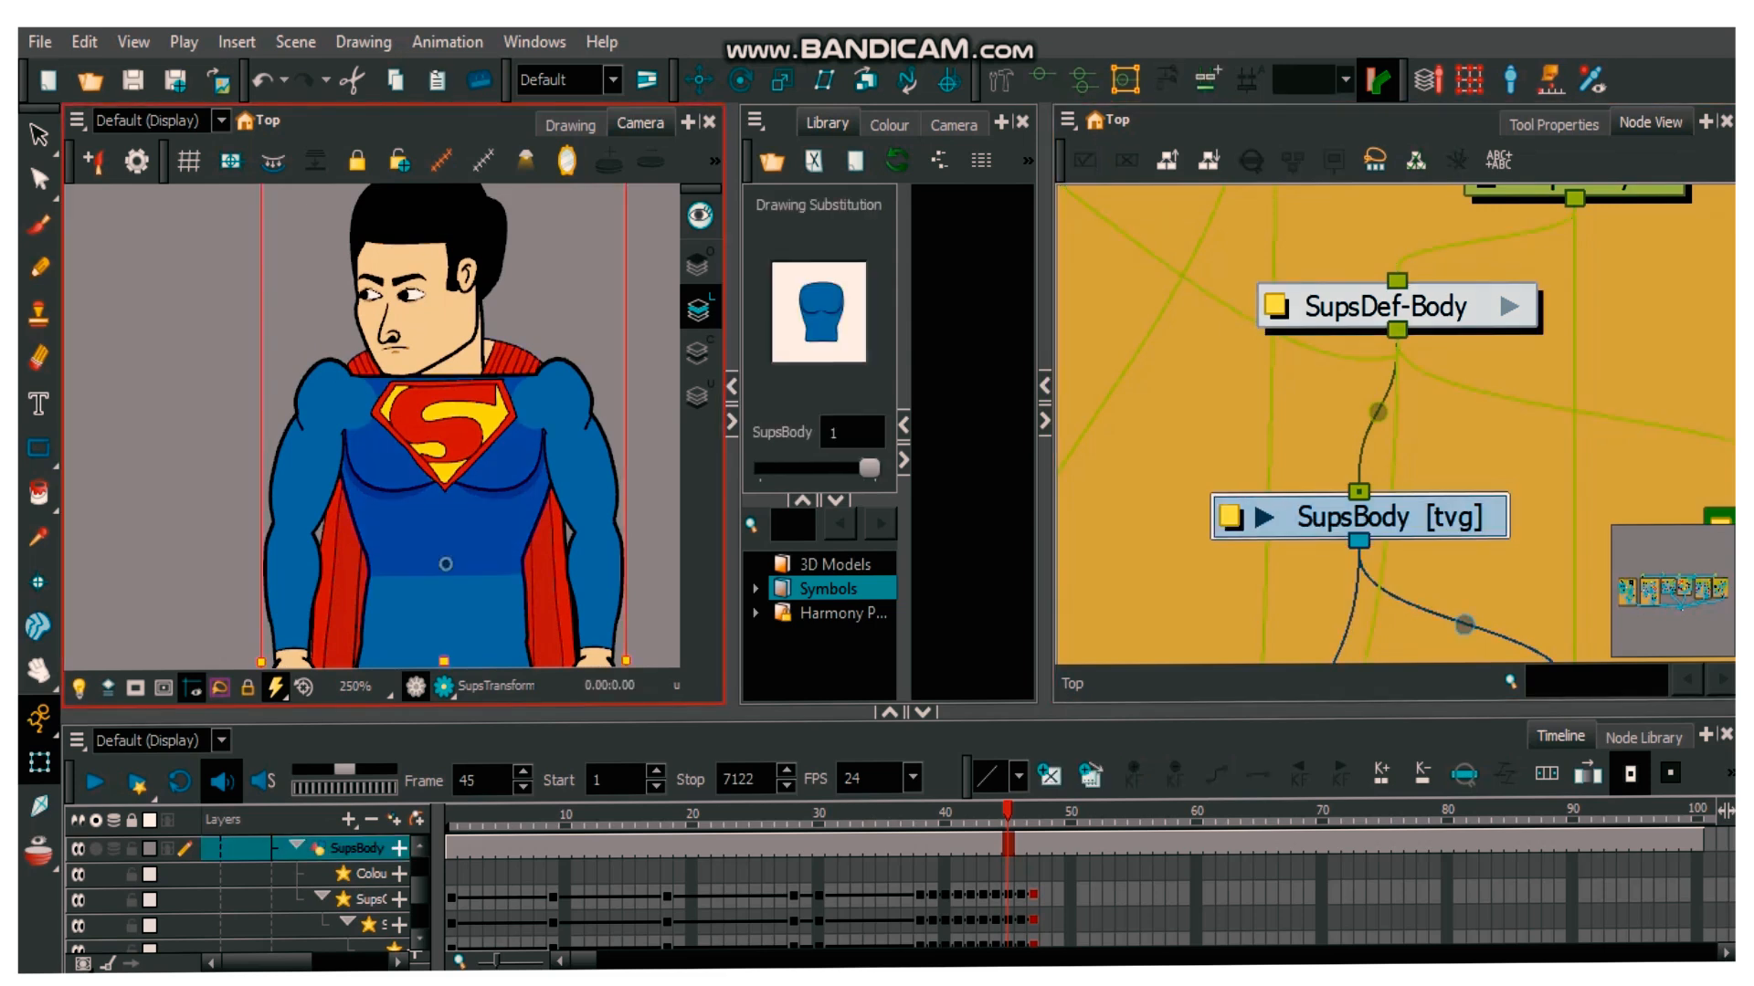
left_click(1039, 80)
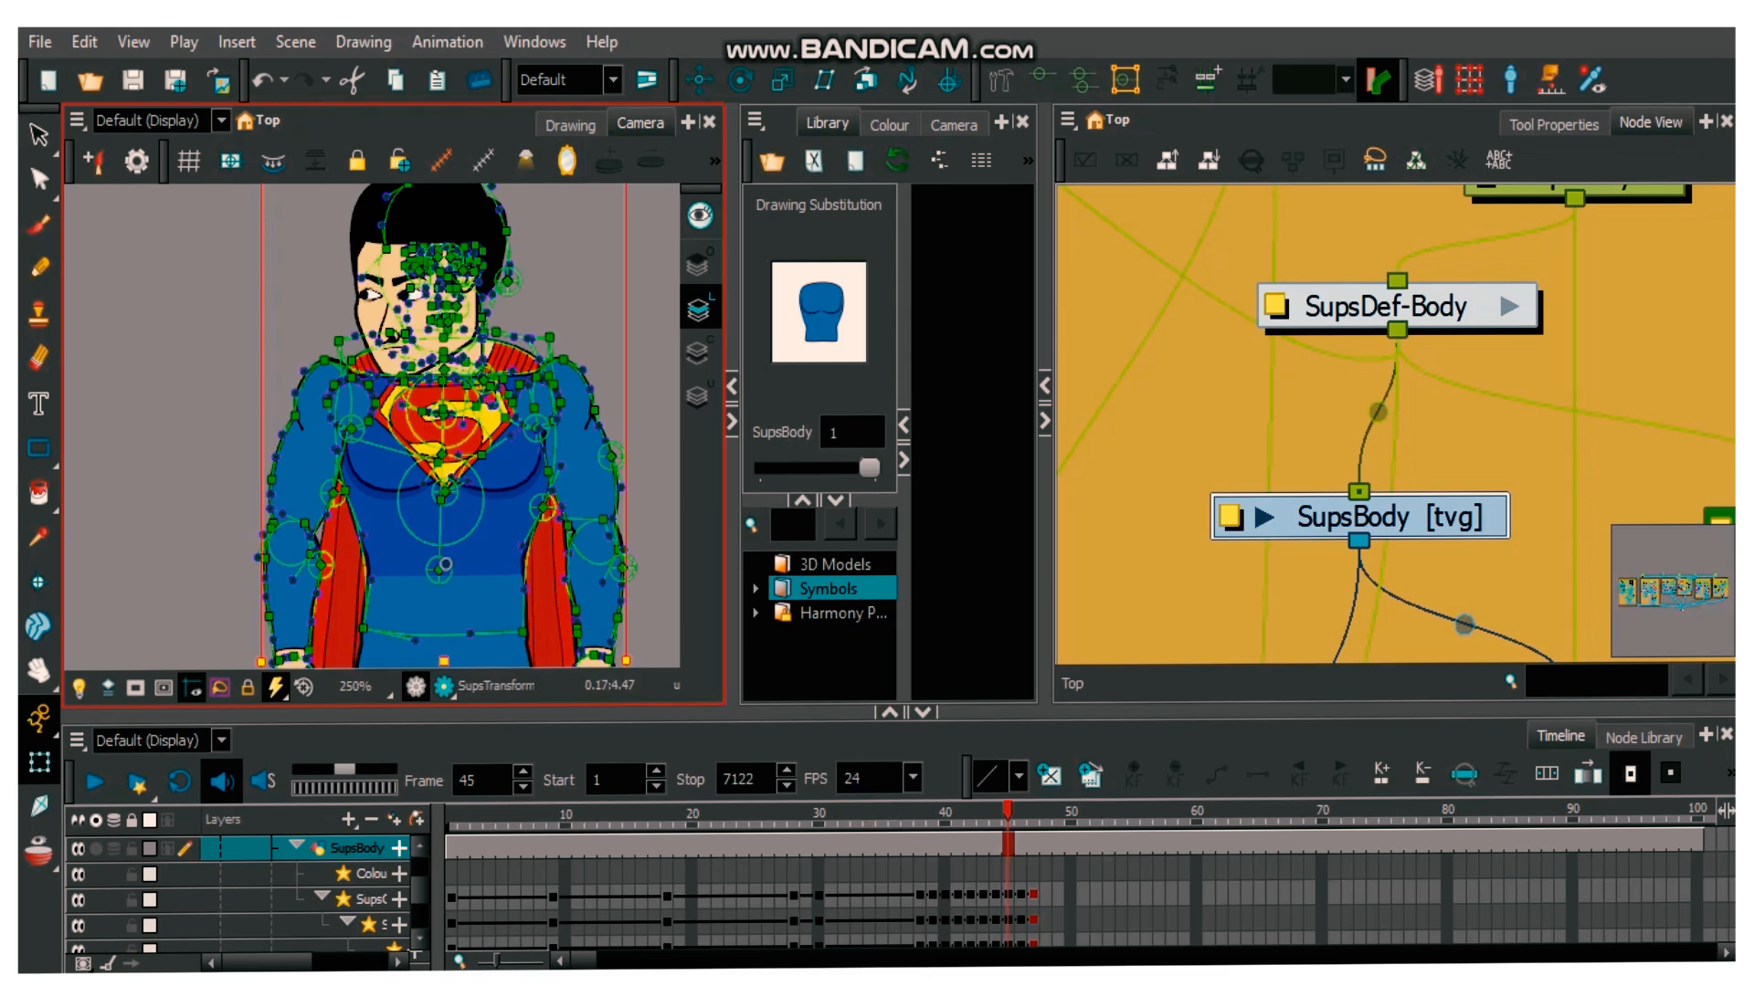
scroll(478, 346, "down", 2)
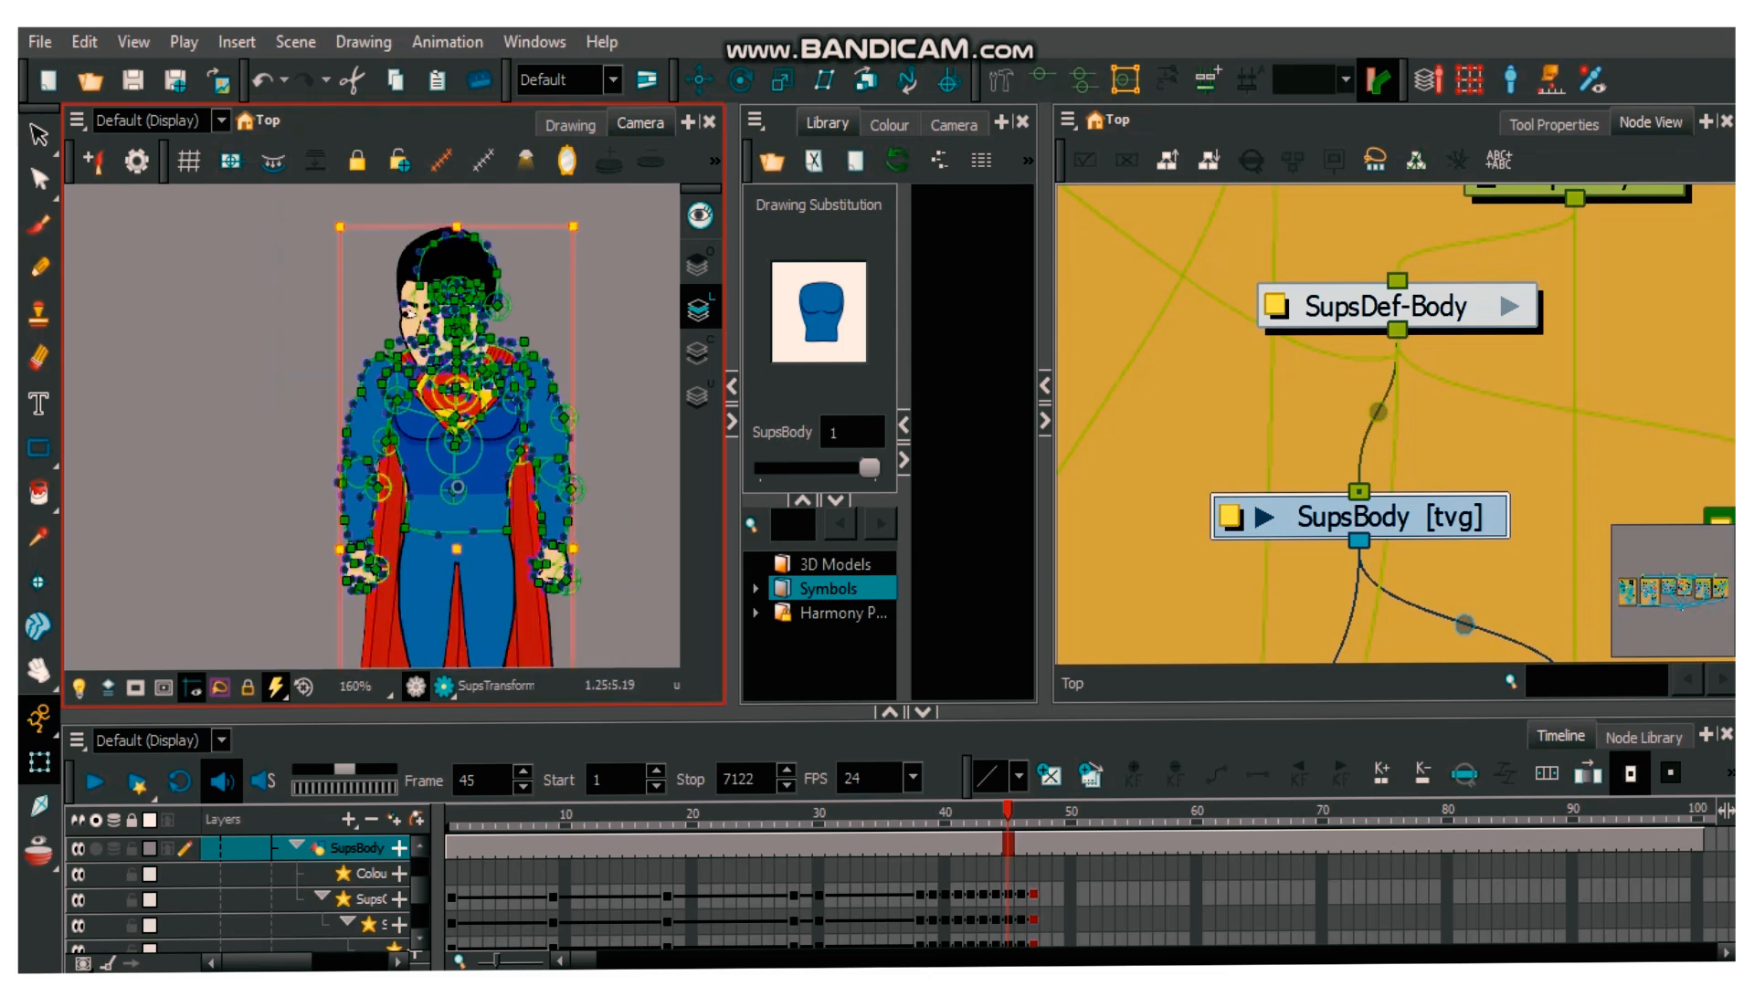
key("Escape")
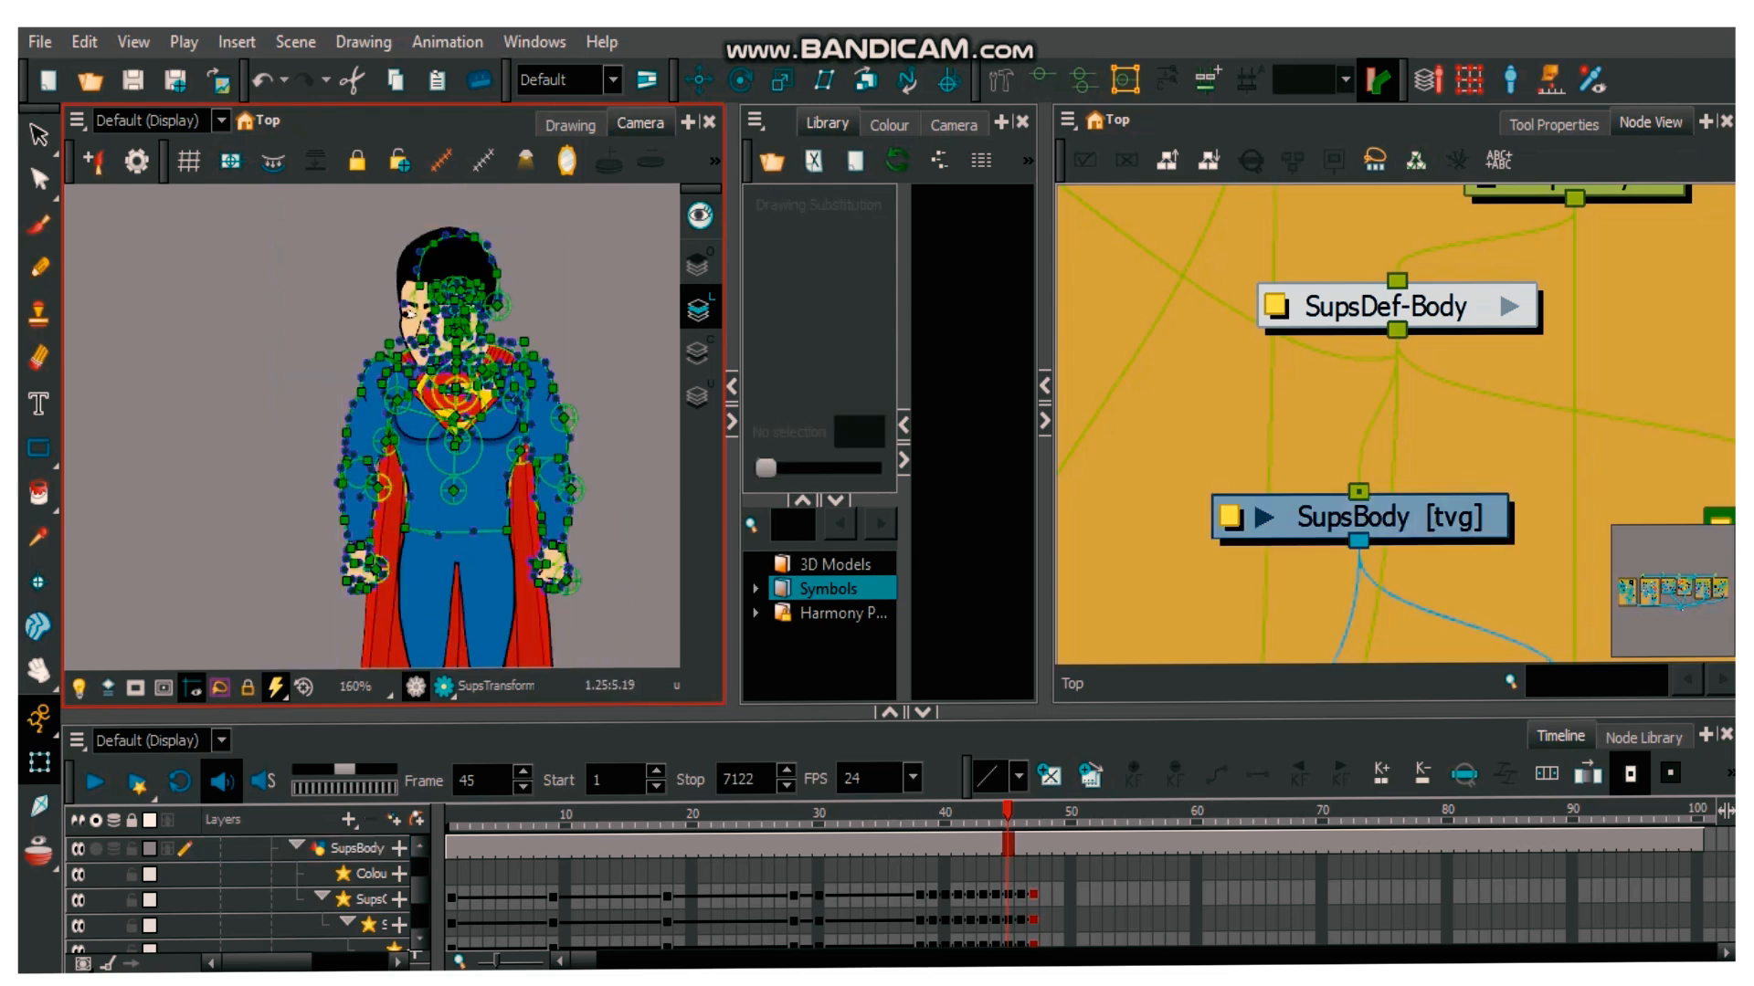
- Try deforming the torso by pulling the waist curve point beside the cape inward, and undo the change
scroll(437, 529, "up", 3)
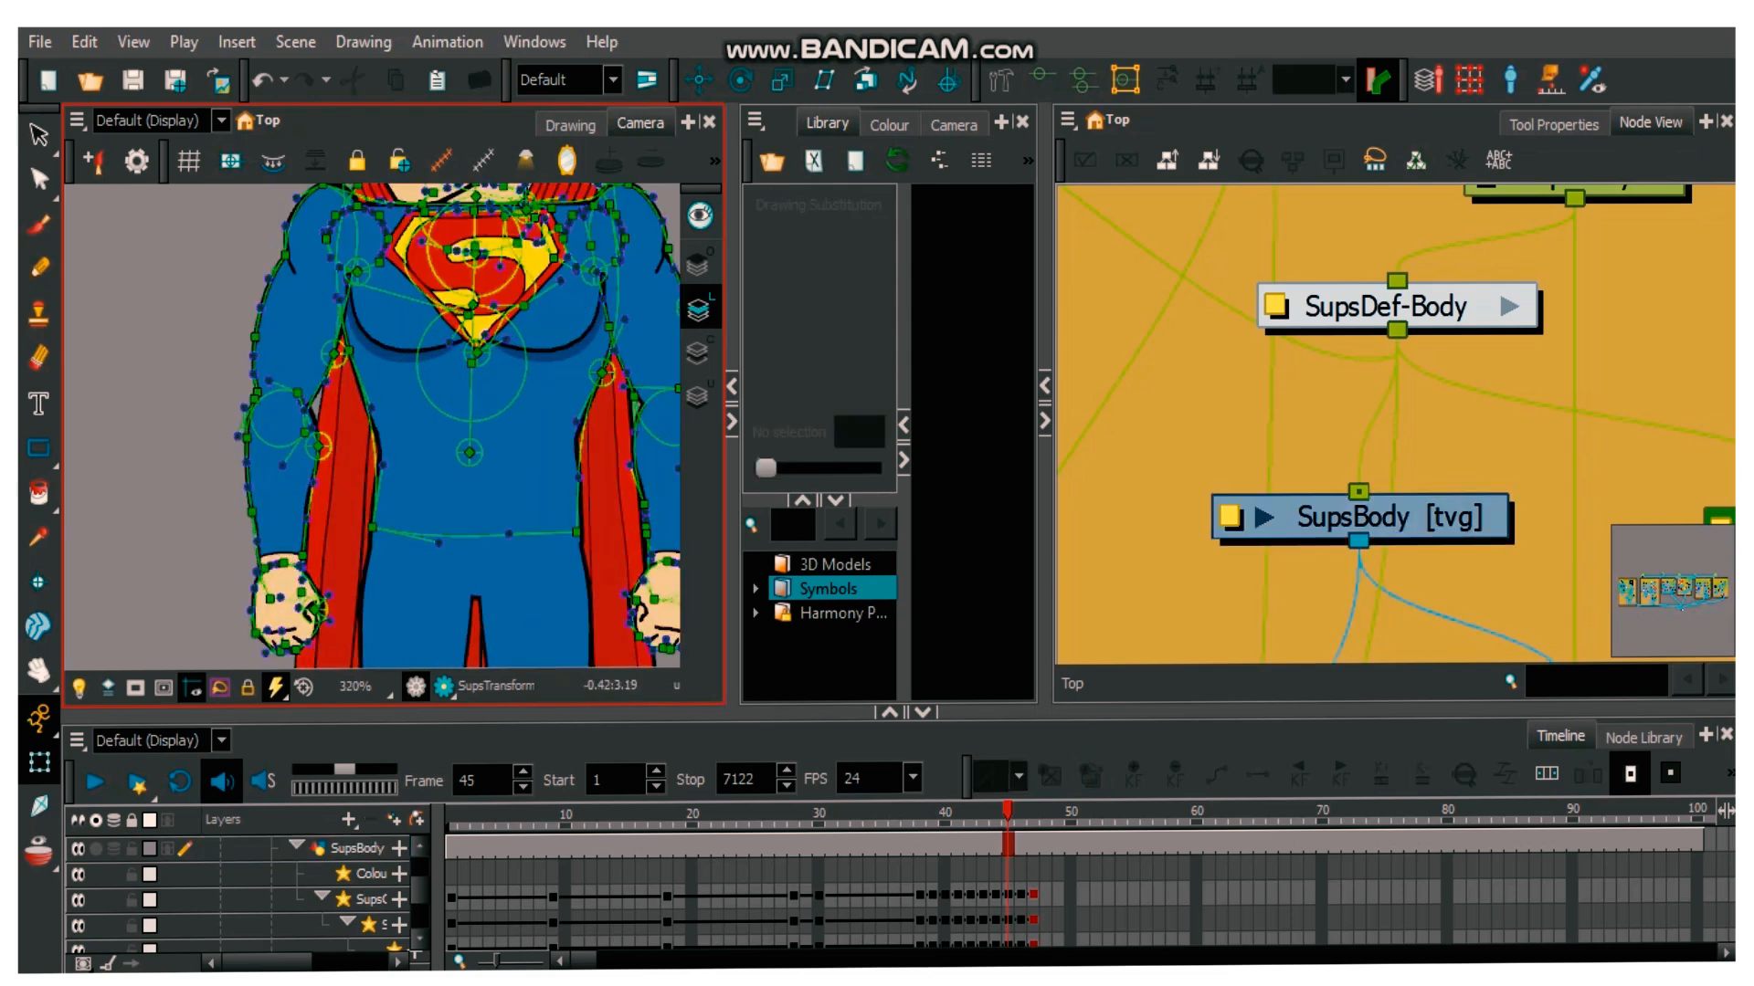
scroll(384, 516, "up", 3)
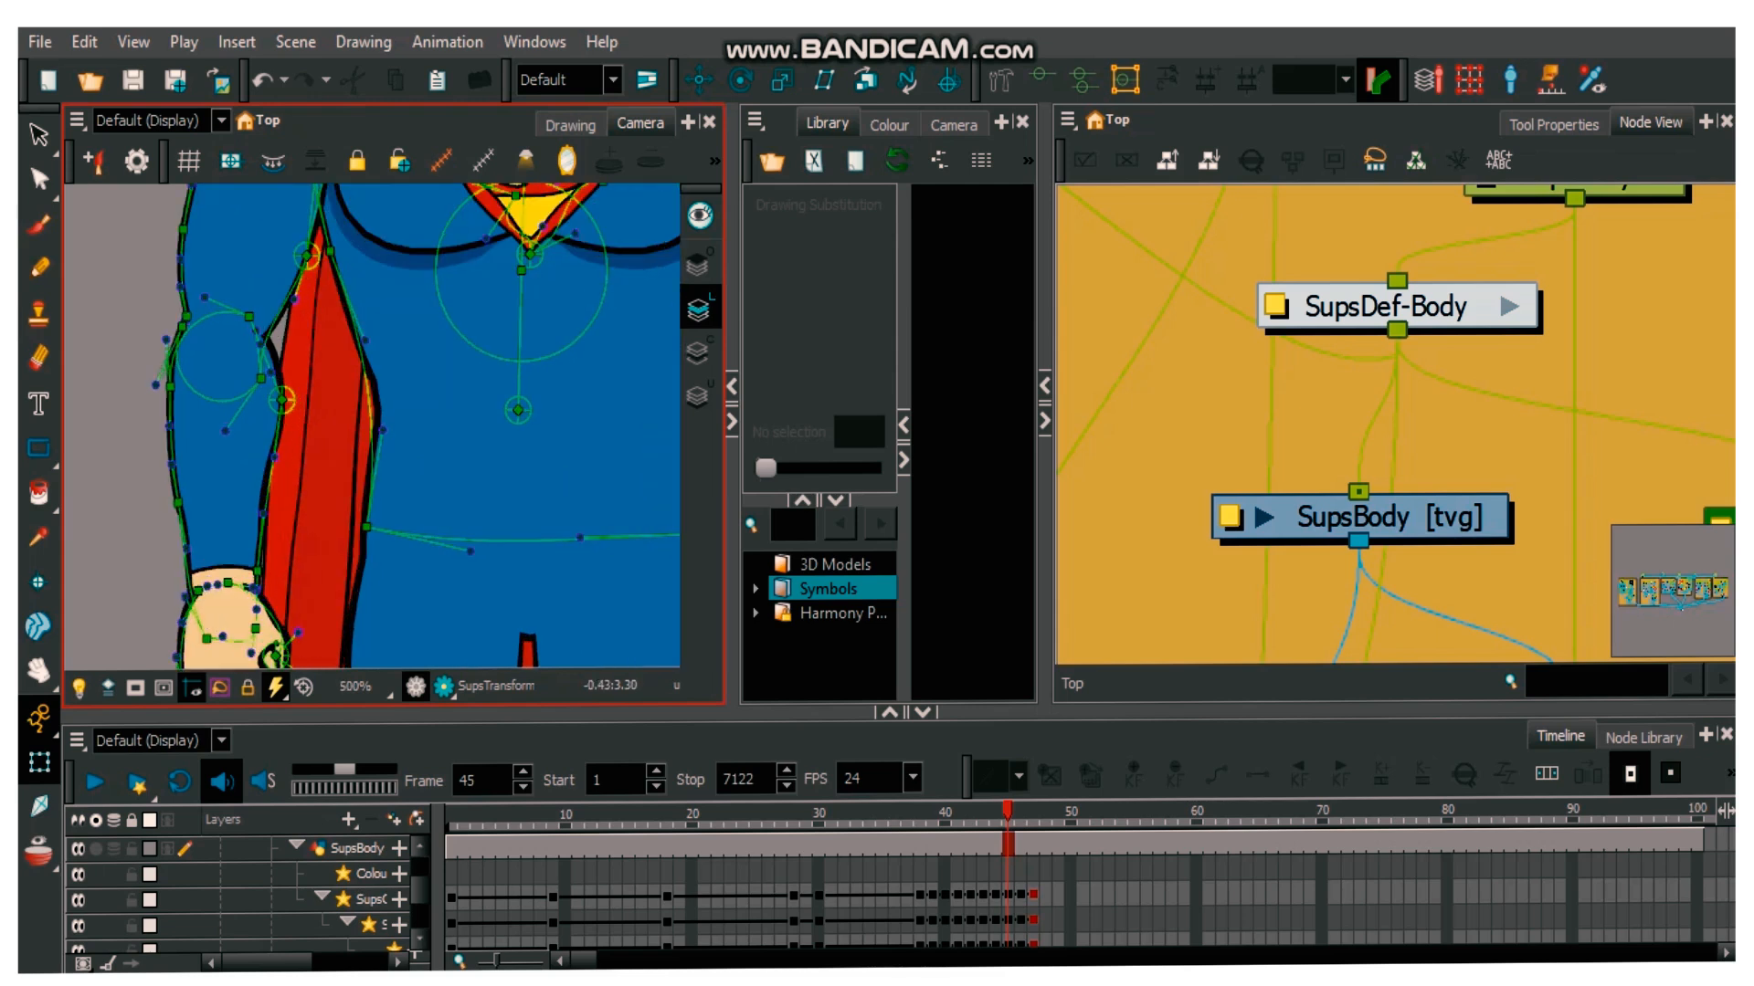
left_click(368, 527)
left_click_drag(367, 527, 467, 505)
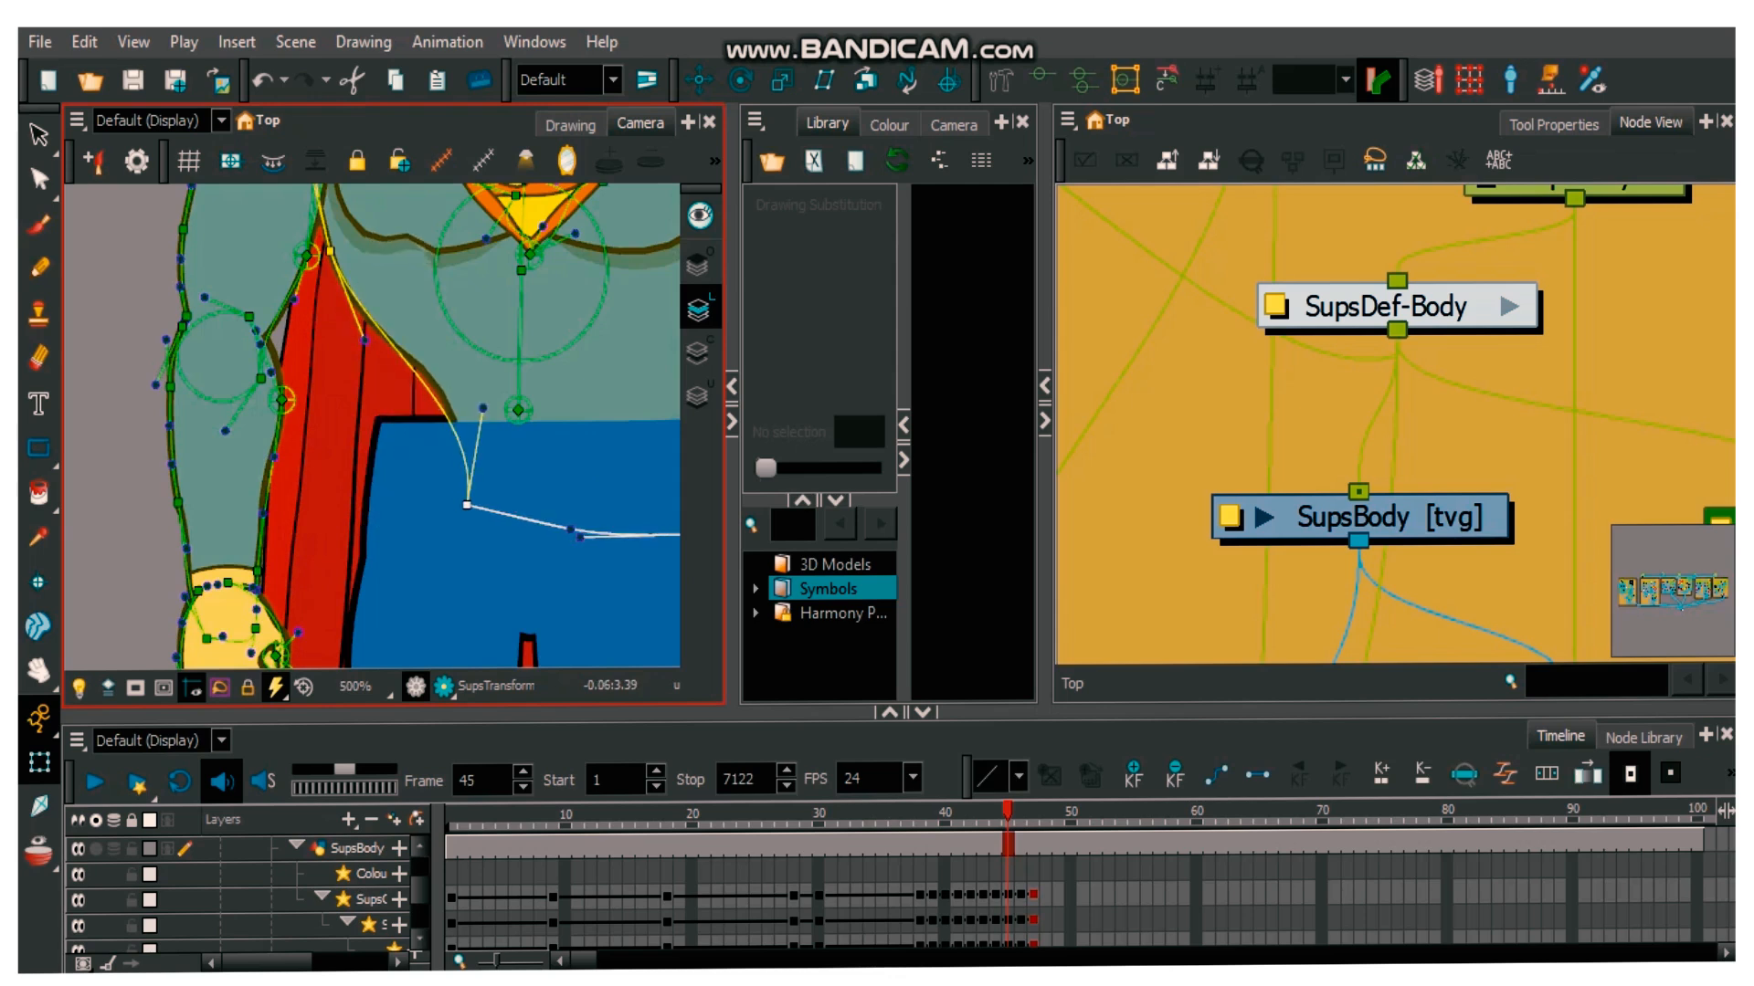
key("ctrl+z")
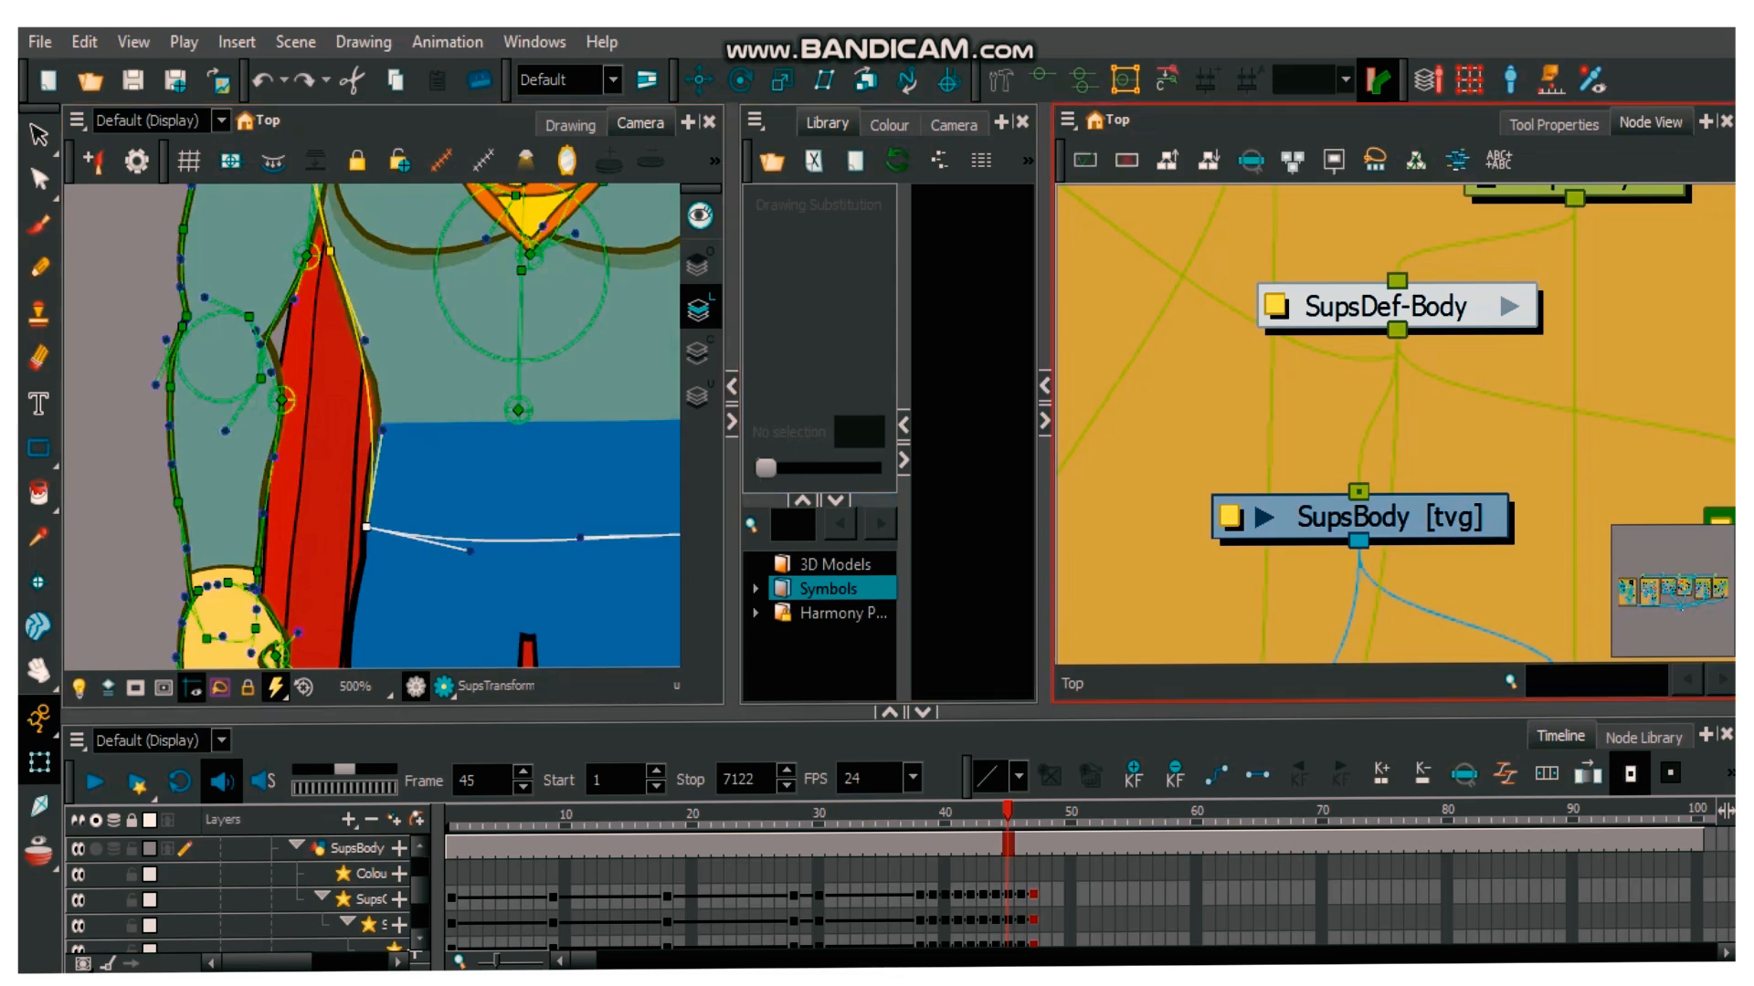
- Open the SupsDef-Body group and move the stacked subgroups up to 1_13 away from the bone chain
left_click(1509, 307)
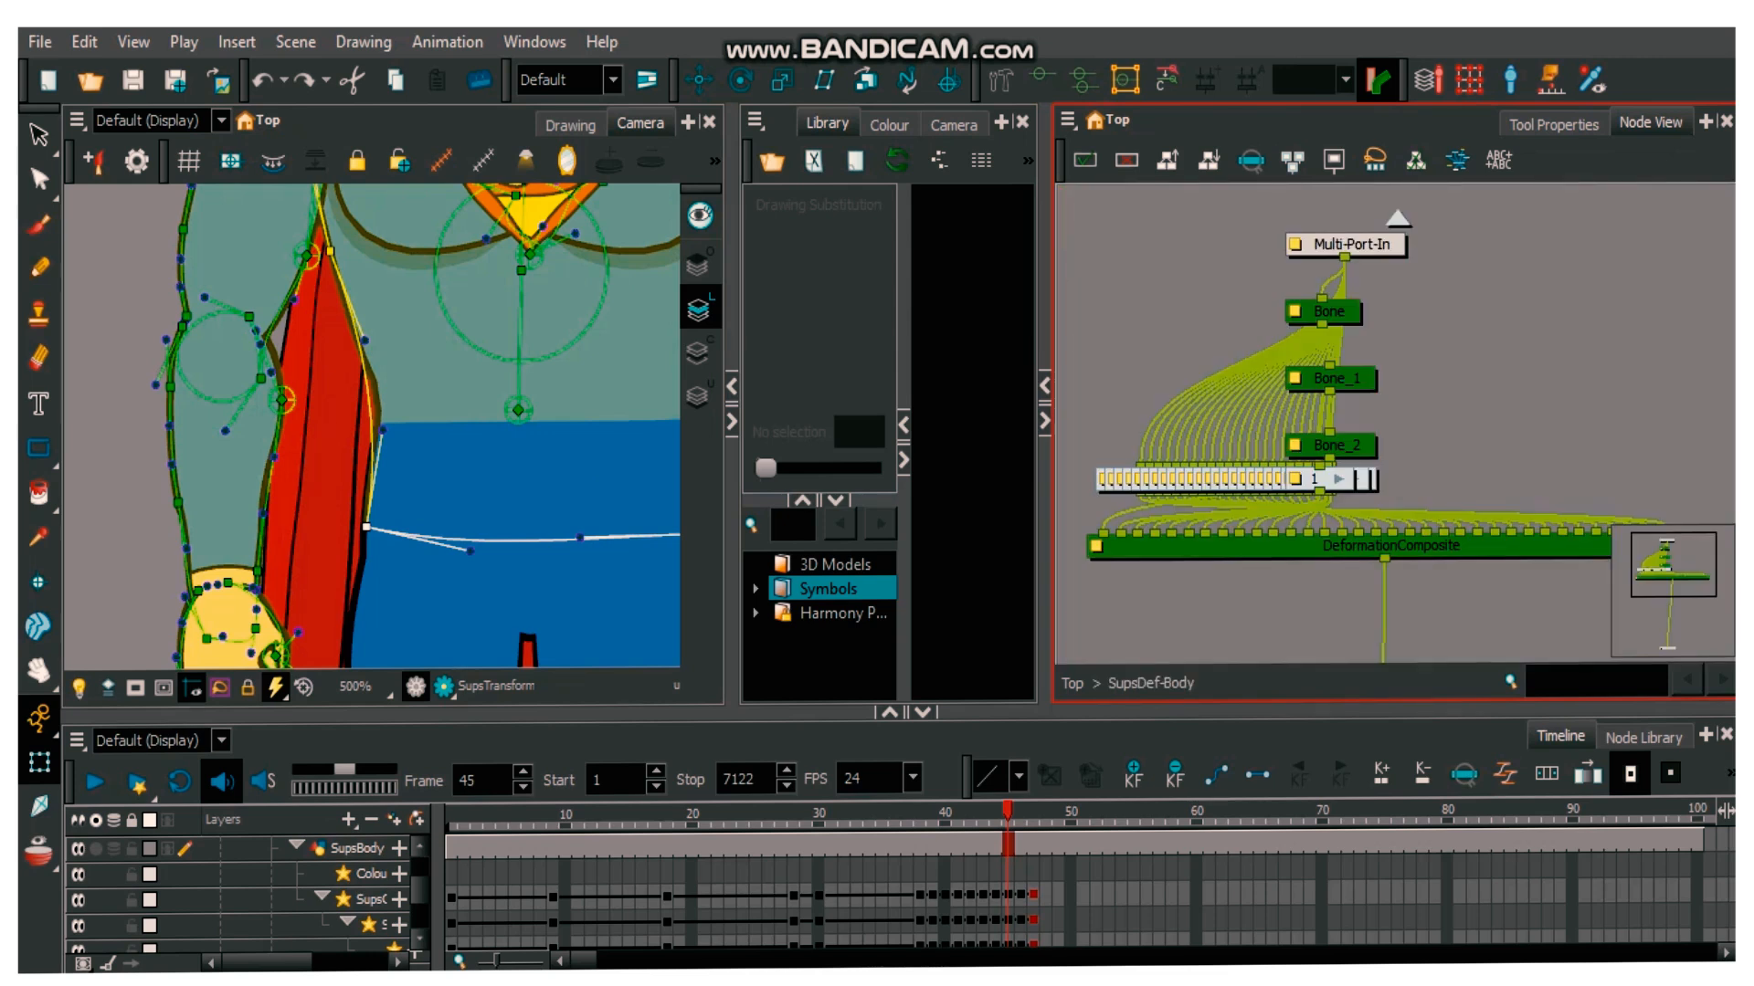
left_click_drag(1462, 365, 1498, 397)
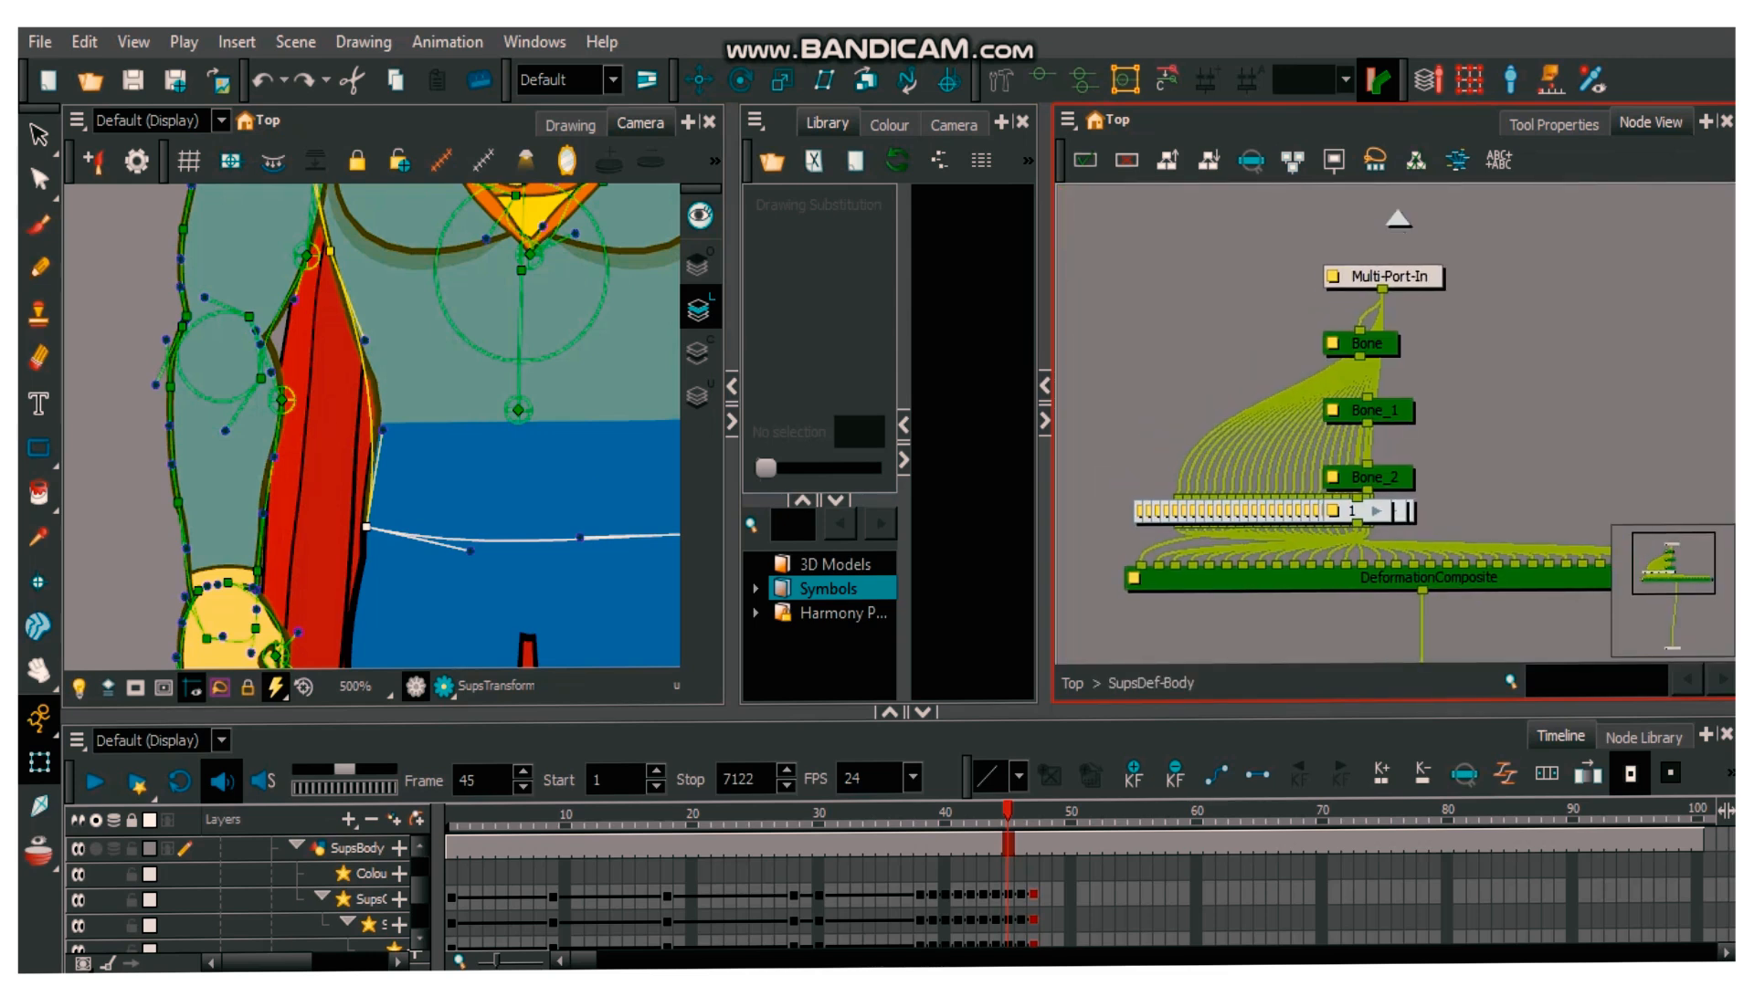
left_click(1309, 511)
left_click_drag(1142, 407, 1139, 337)
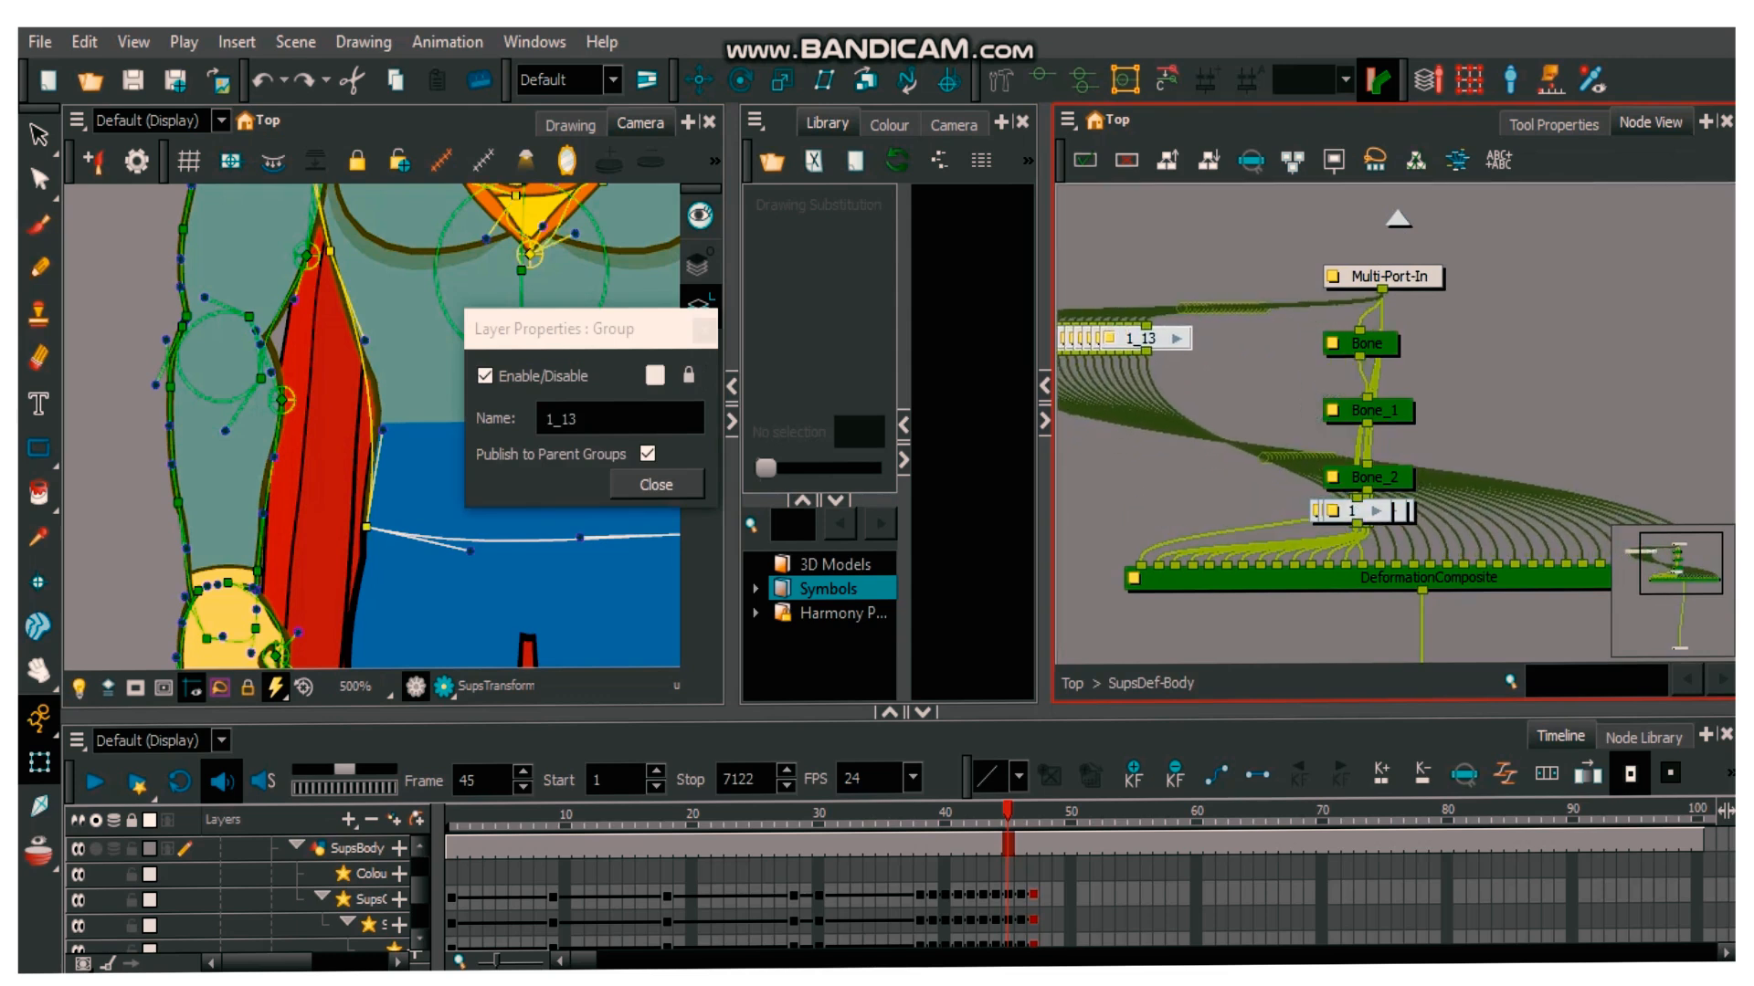
- Examine the chain of curve nodes inside subgroup 1, return to the top-level network and close the layer properties
left_click(1372, 510)
left_click_drag(1202, 475, 1375, 512)
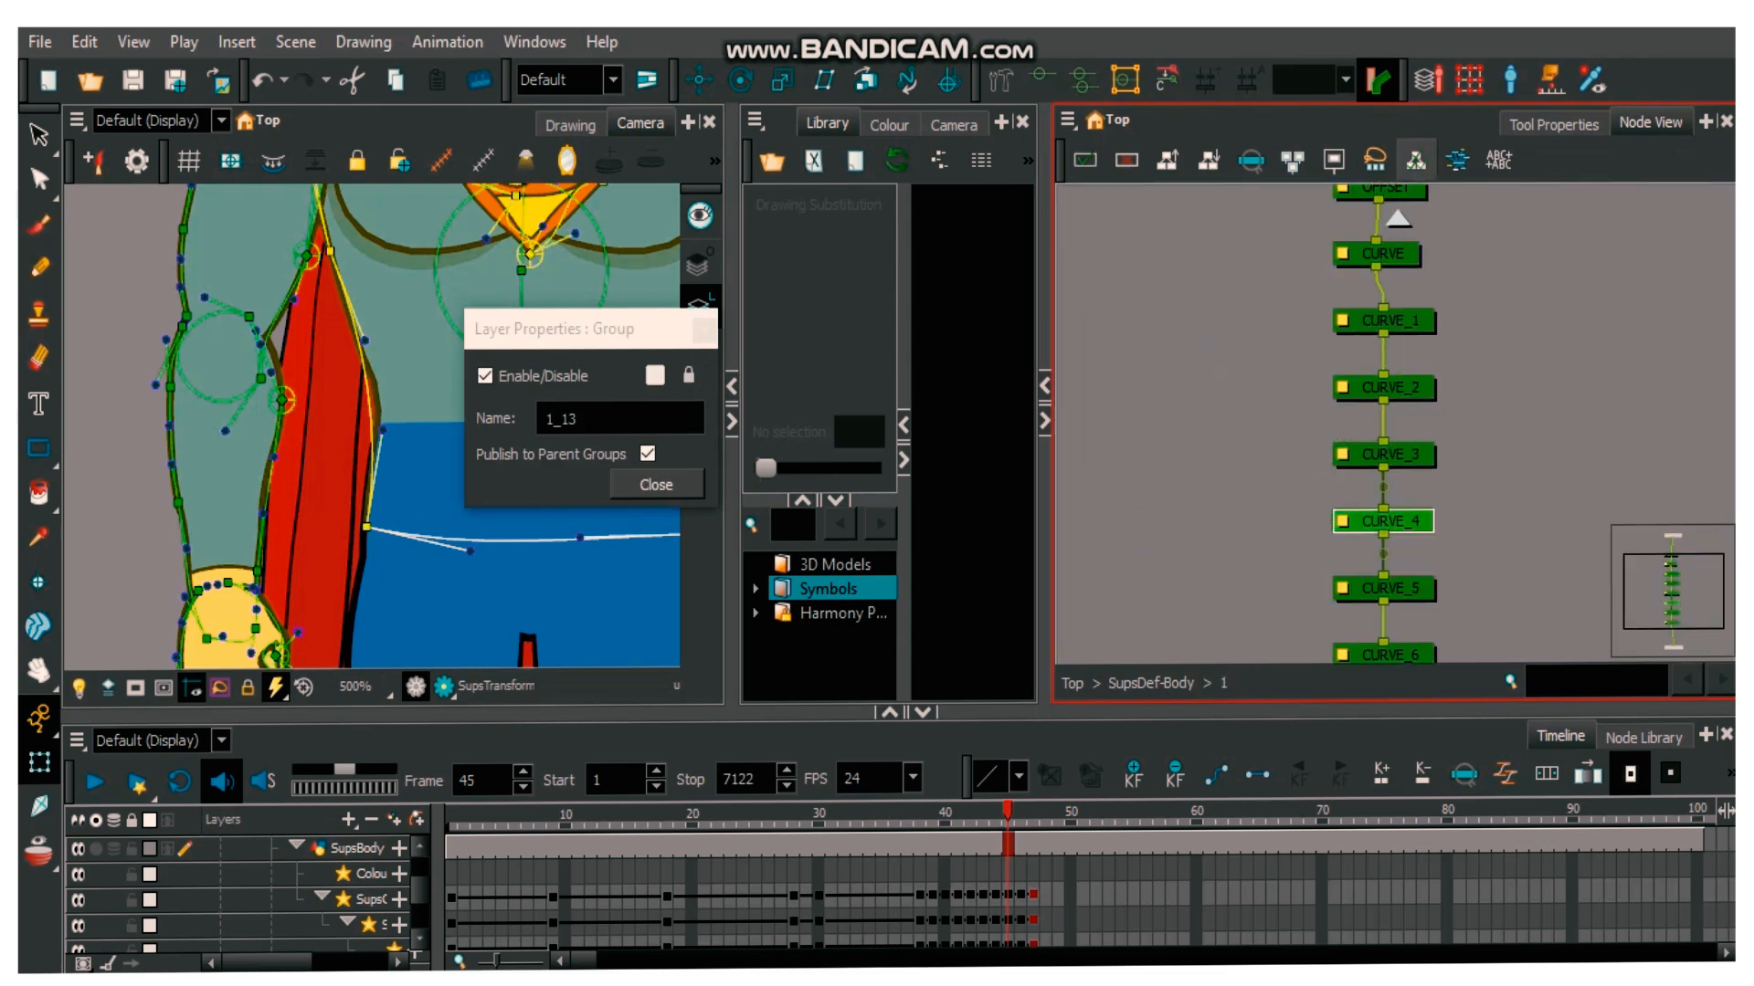
left_click(1397, 220)
left_click_drag(1394, 443, 1246, 409)
left_click(1398, 219)
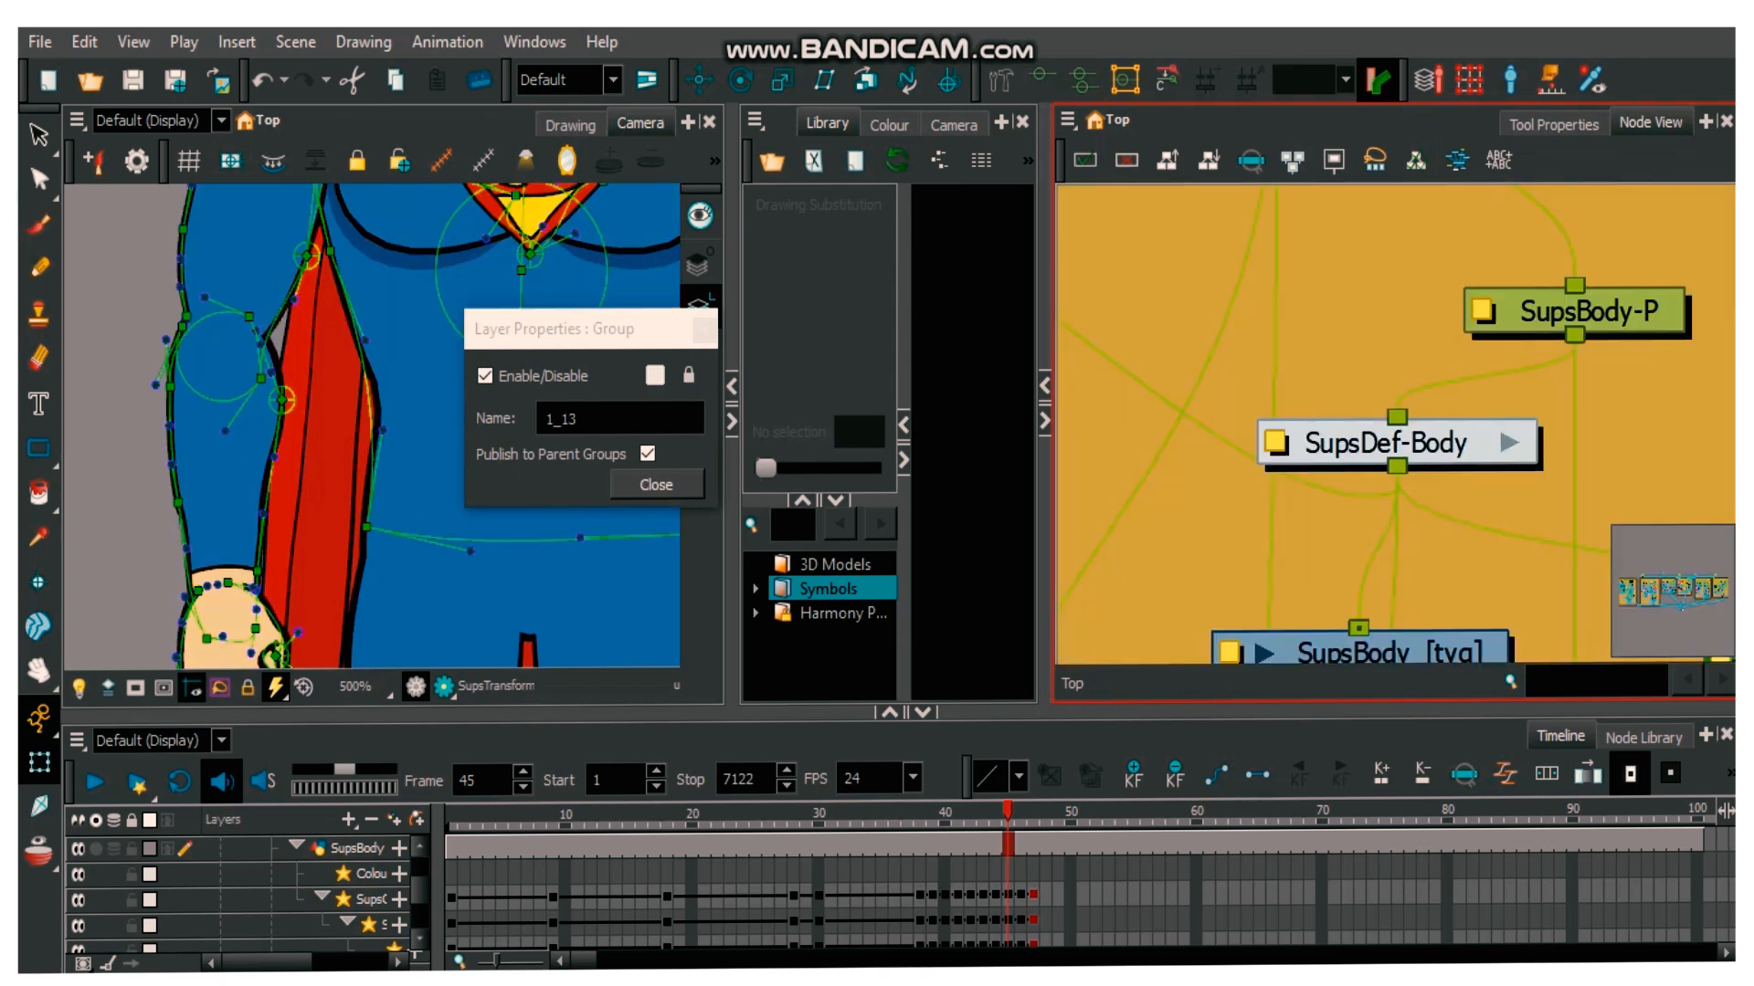
left_click(655, 484)
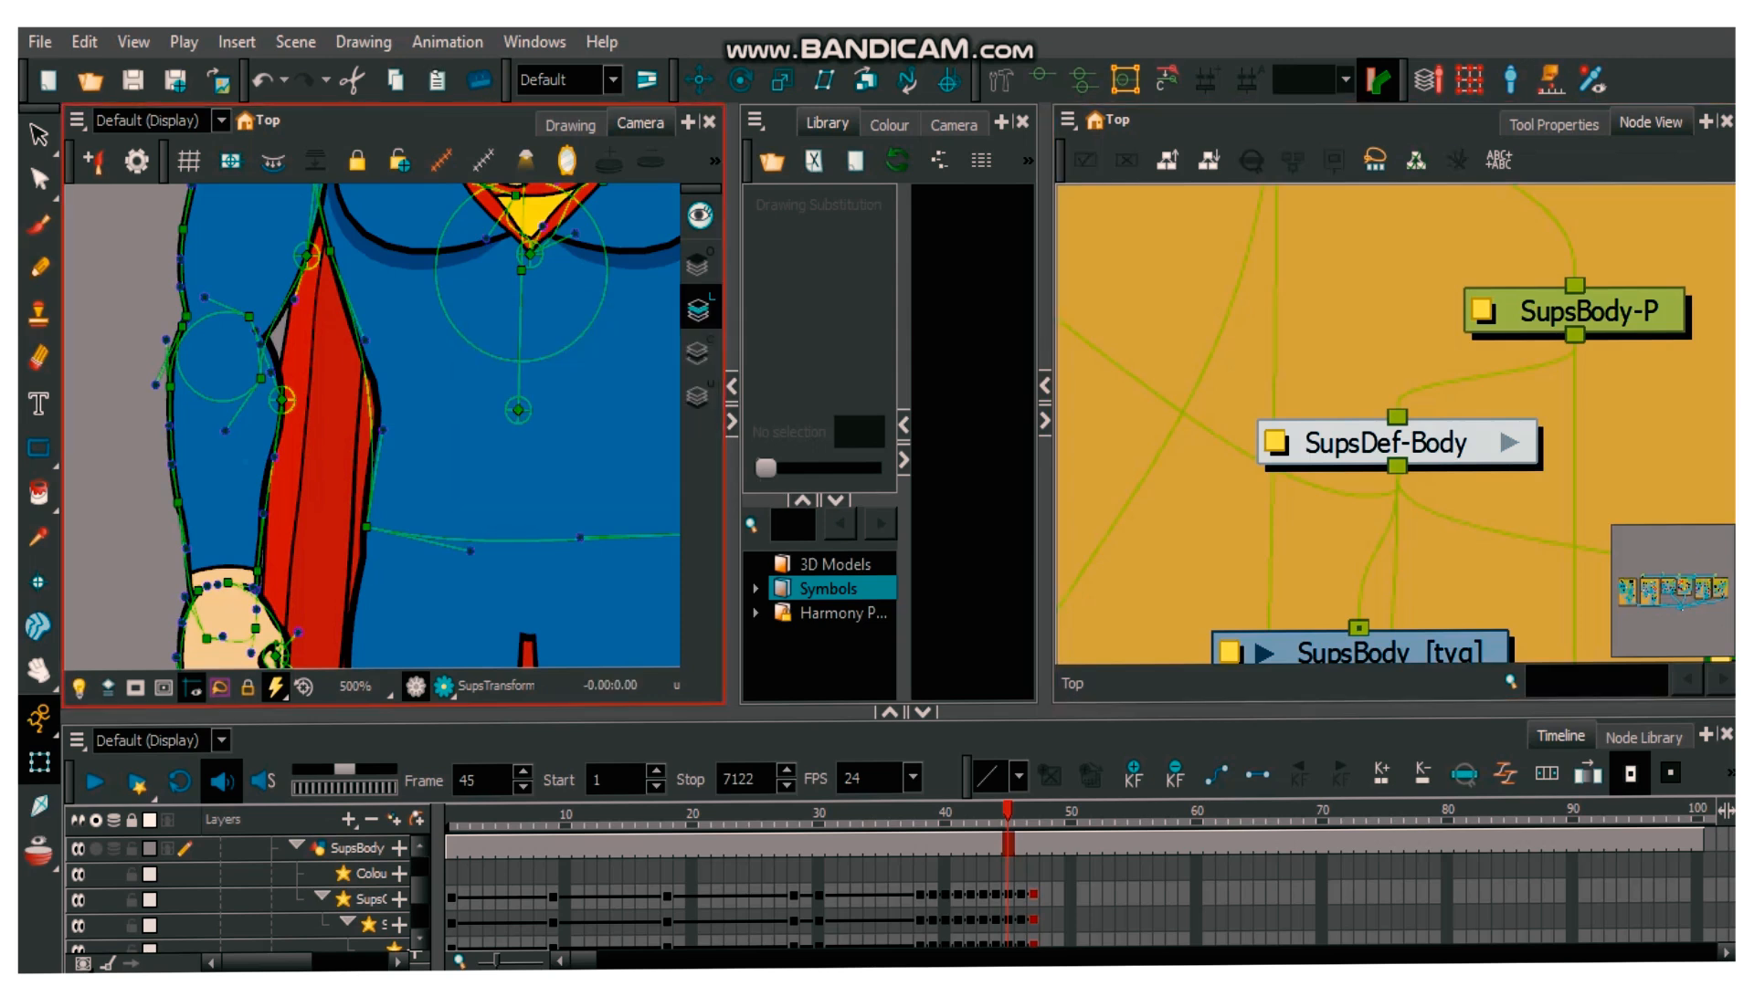
- Try bending the torso by swinging the lower torso bone sideways, away from the centre of the chest emblem
scroll(507, 528, "down", 3)
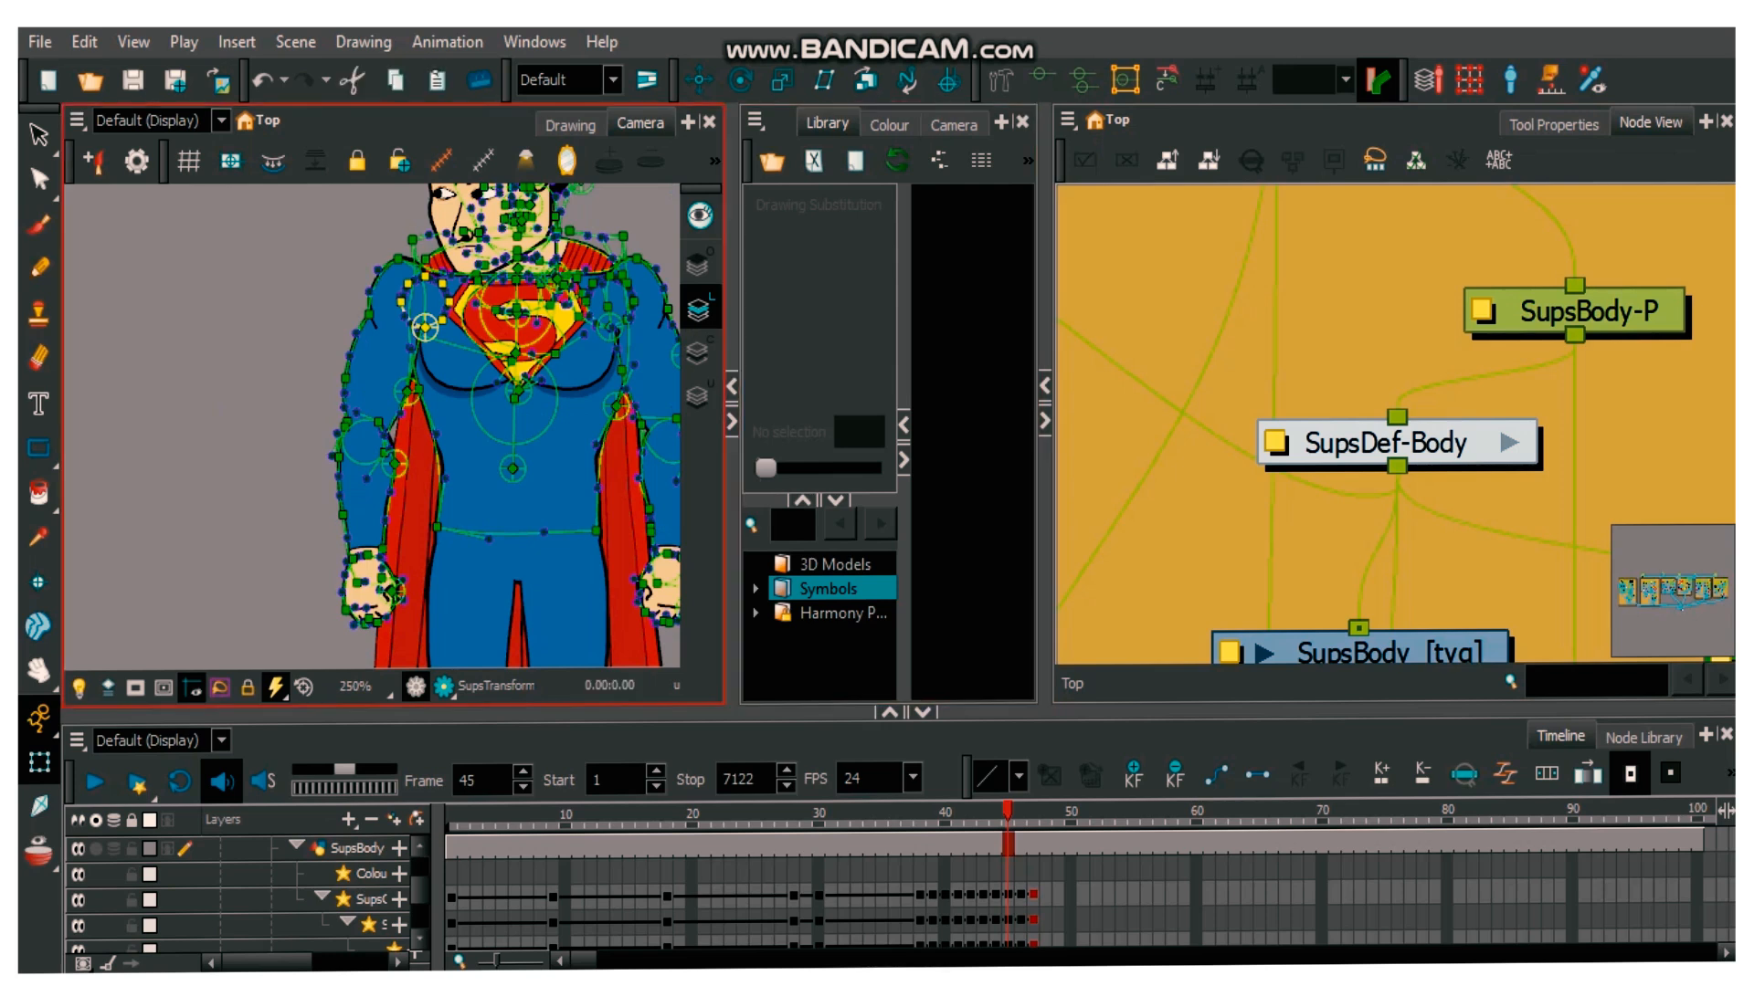
scroll(417, 428, "down", 2)
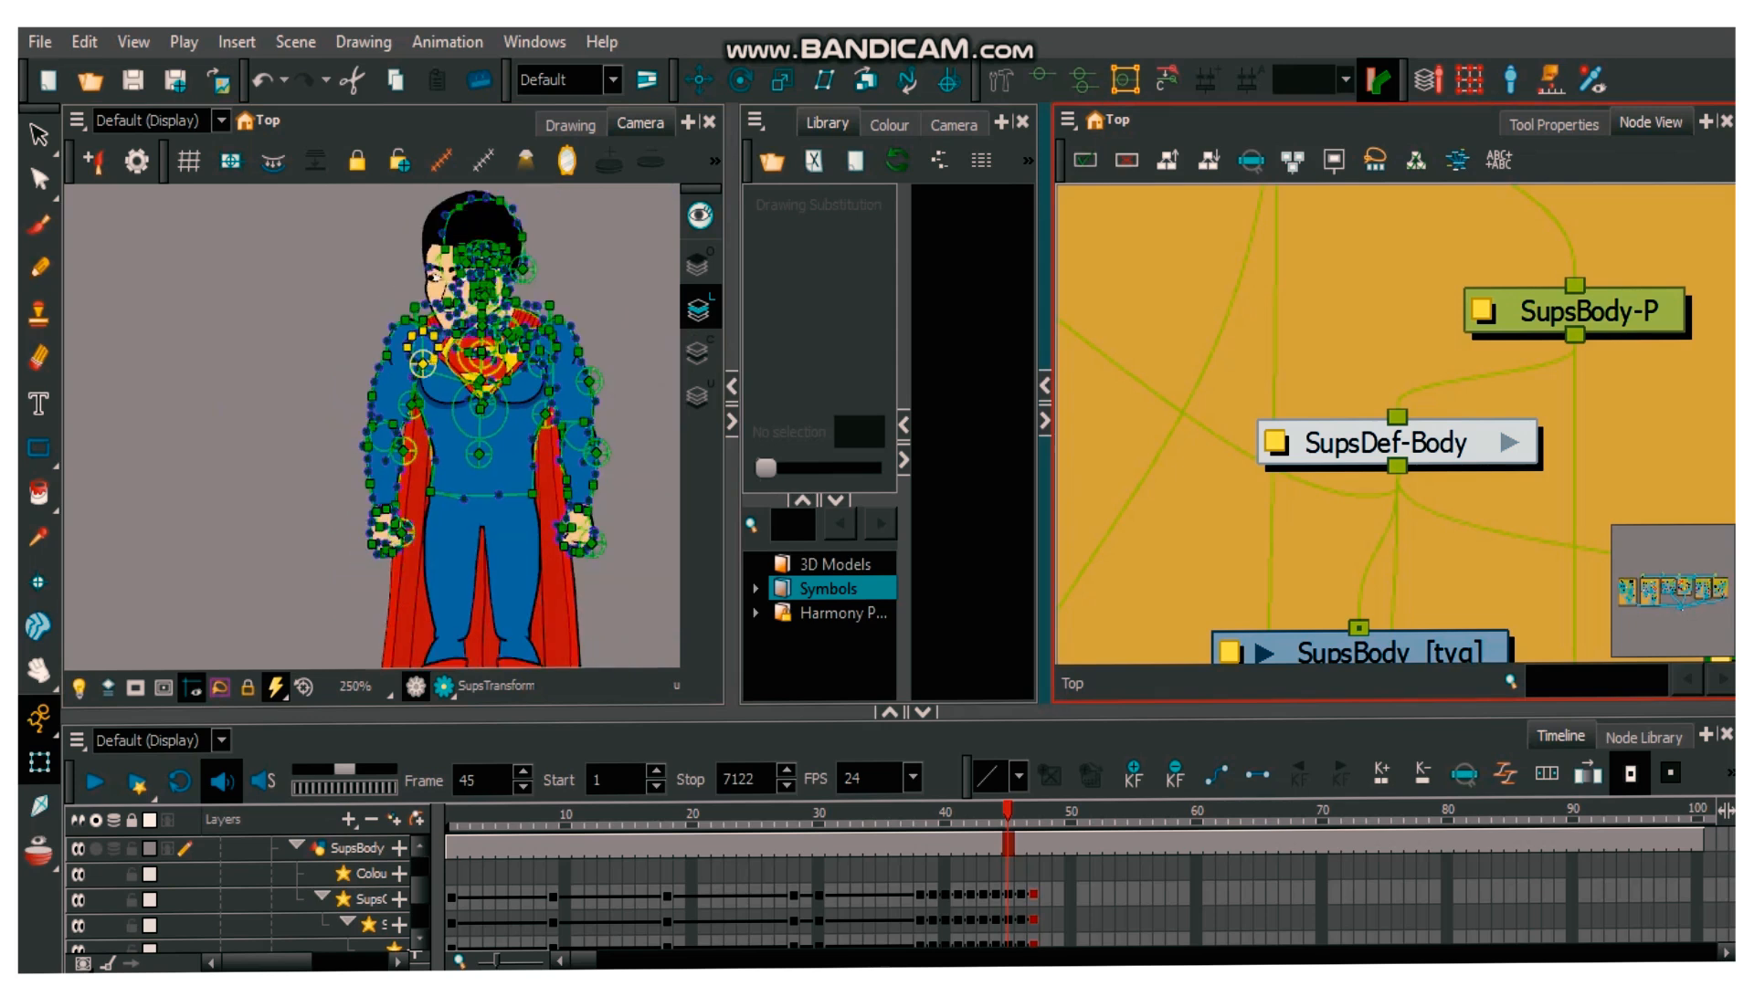
scroll(475, 411, "up", 5)
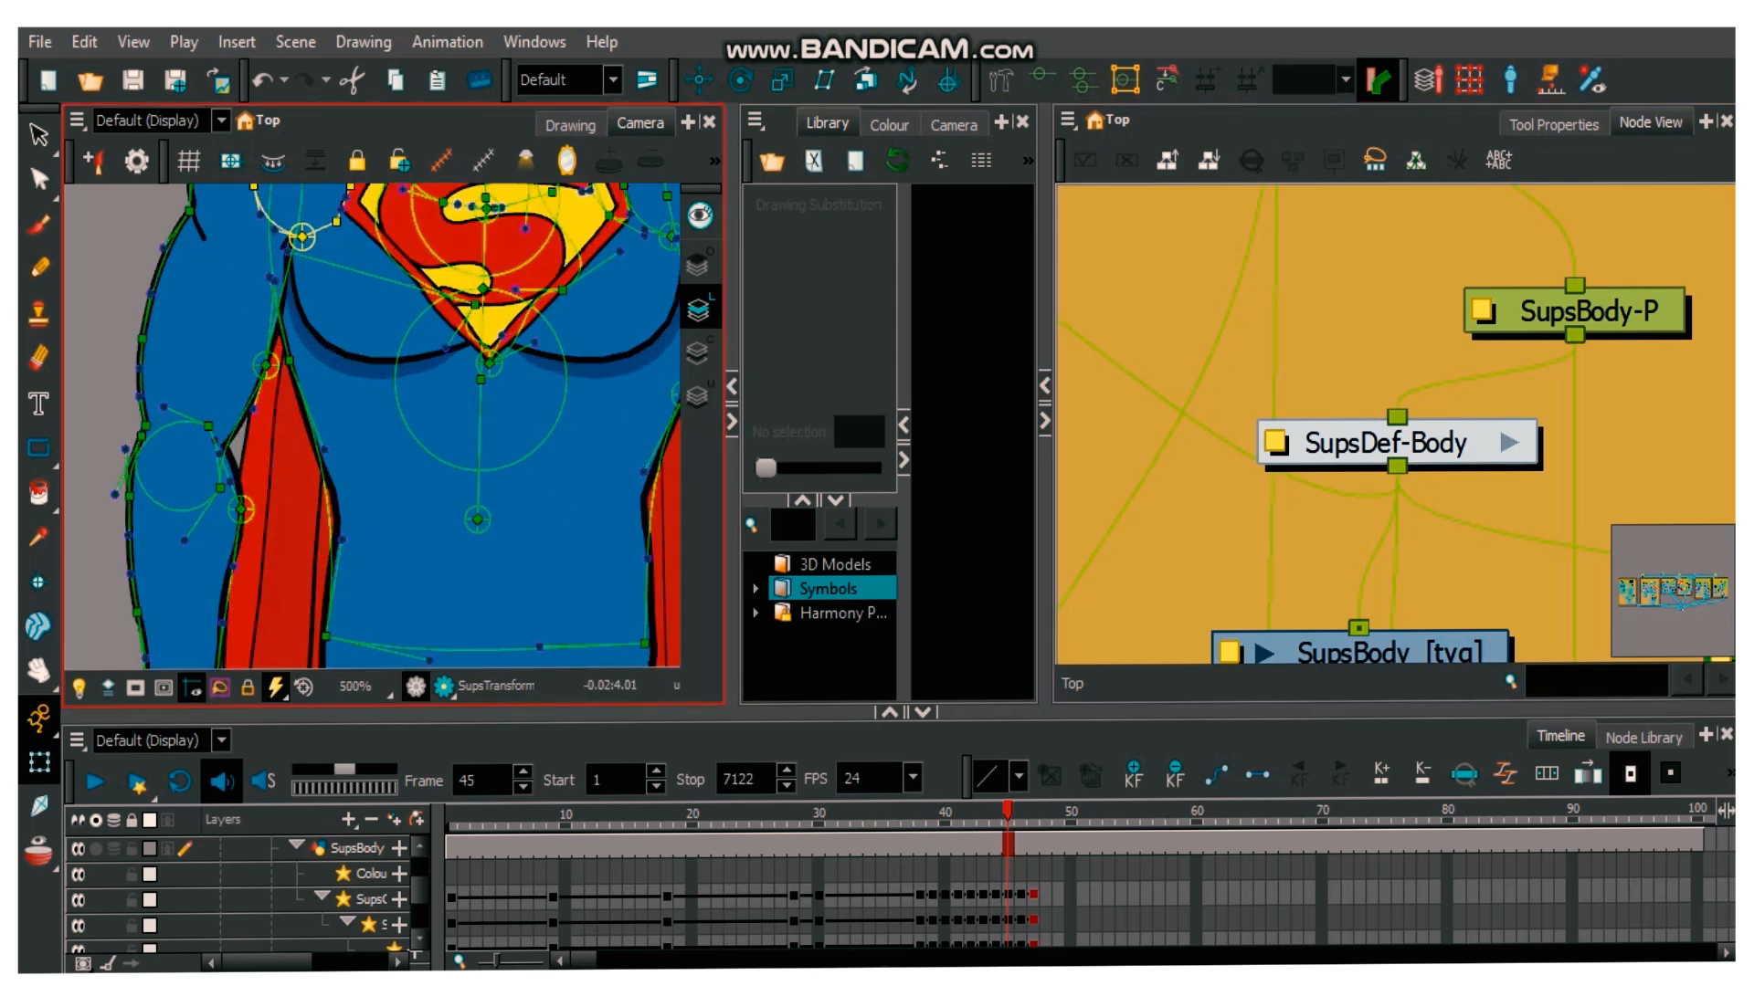
scroll(484, 402, "up", 3)
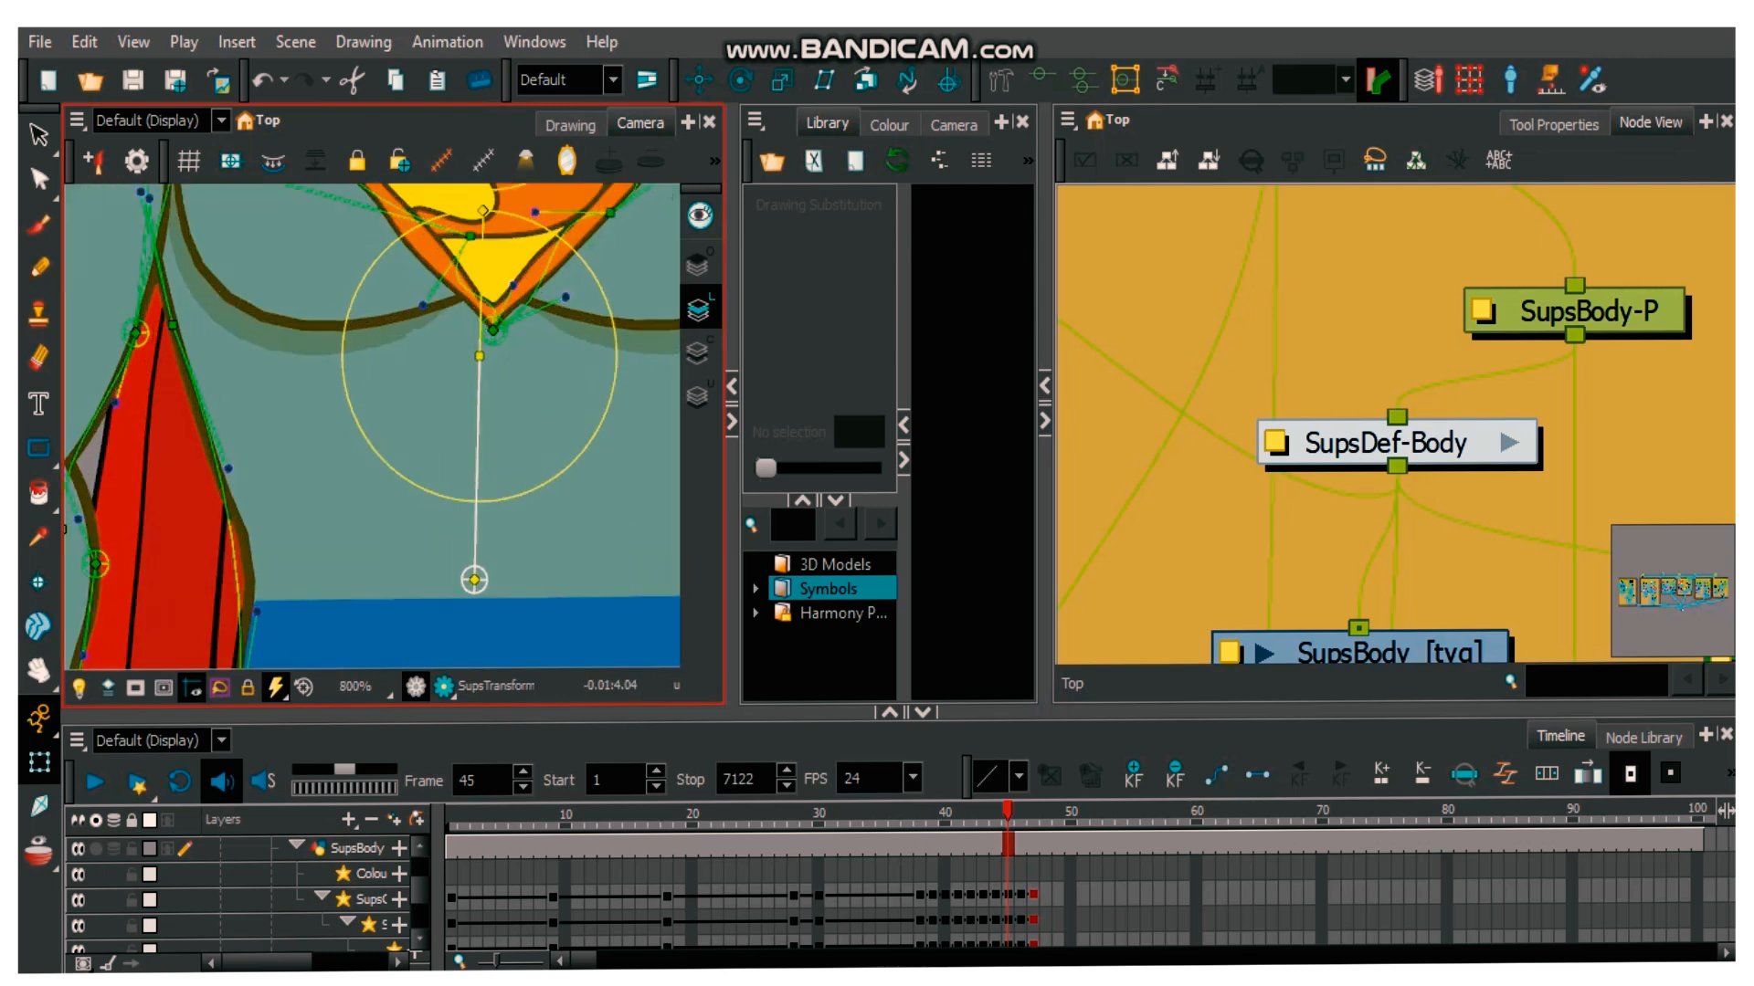
left_click_drag(480, 356, 397, 371)
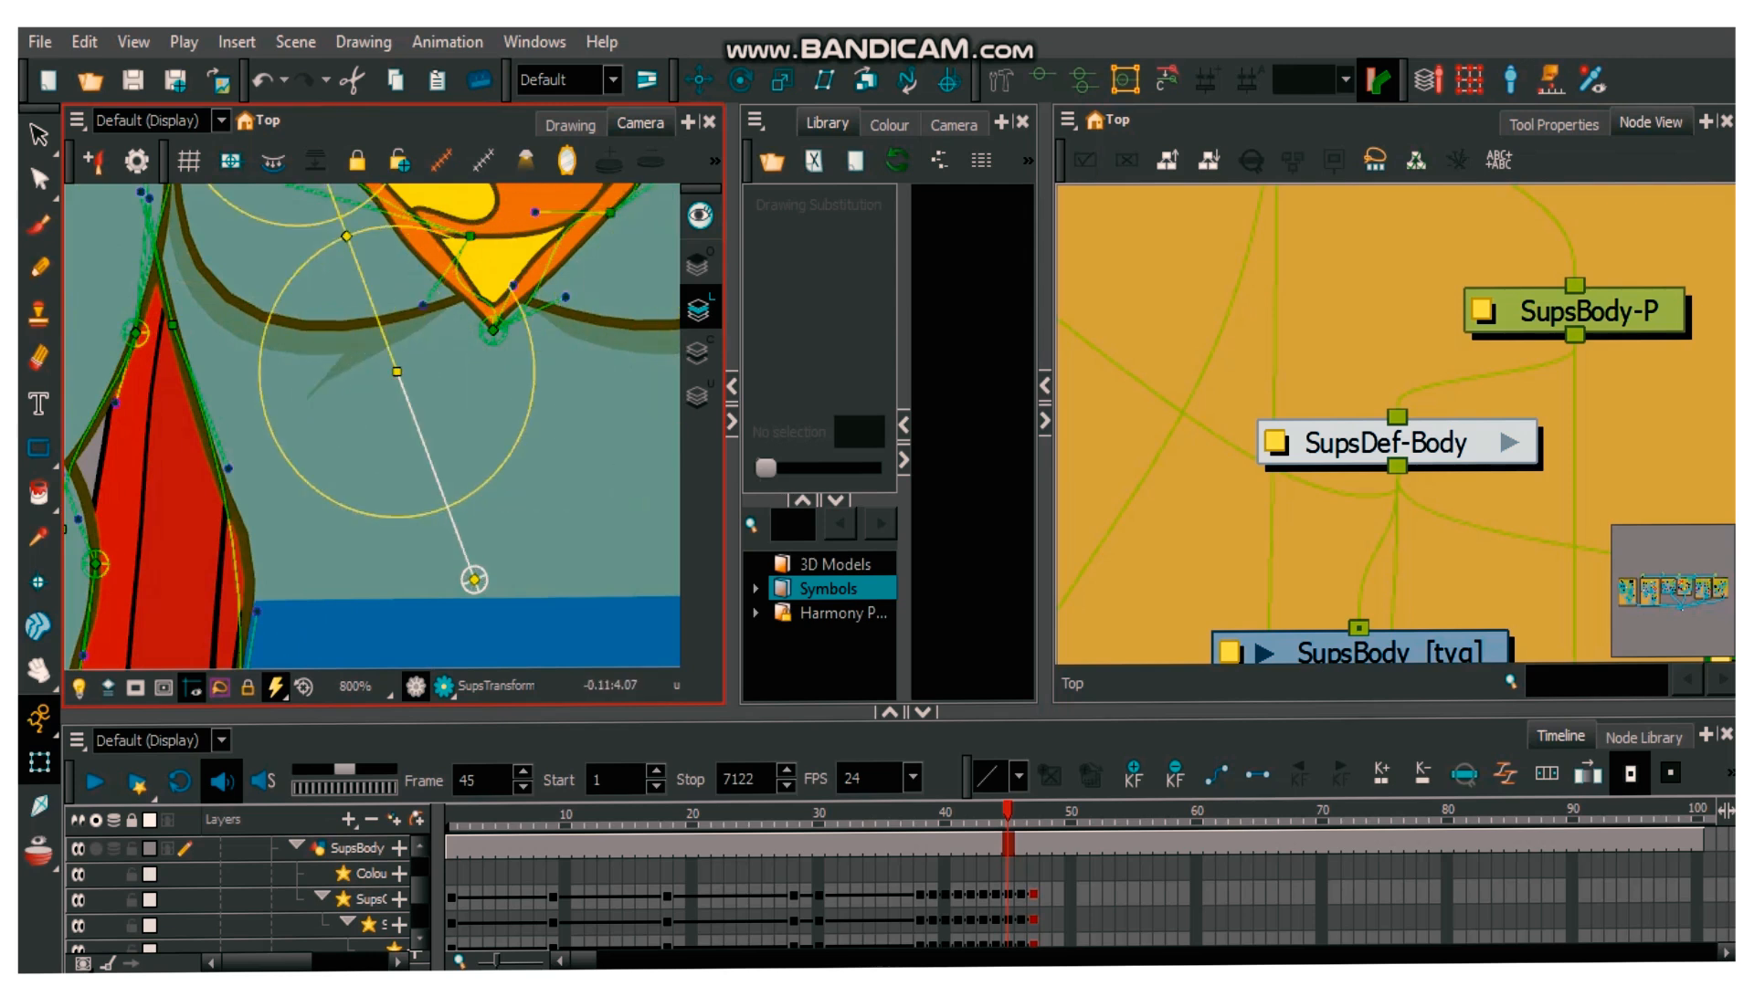
- Try bending the upper torso bone further towards the shoulder, and undo both bone changes
scroll(441, 427, "down", 3)
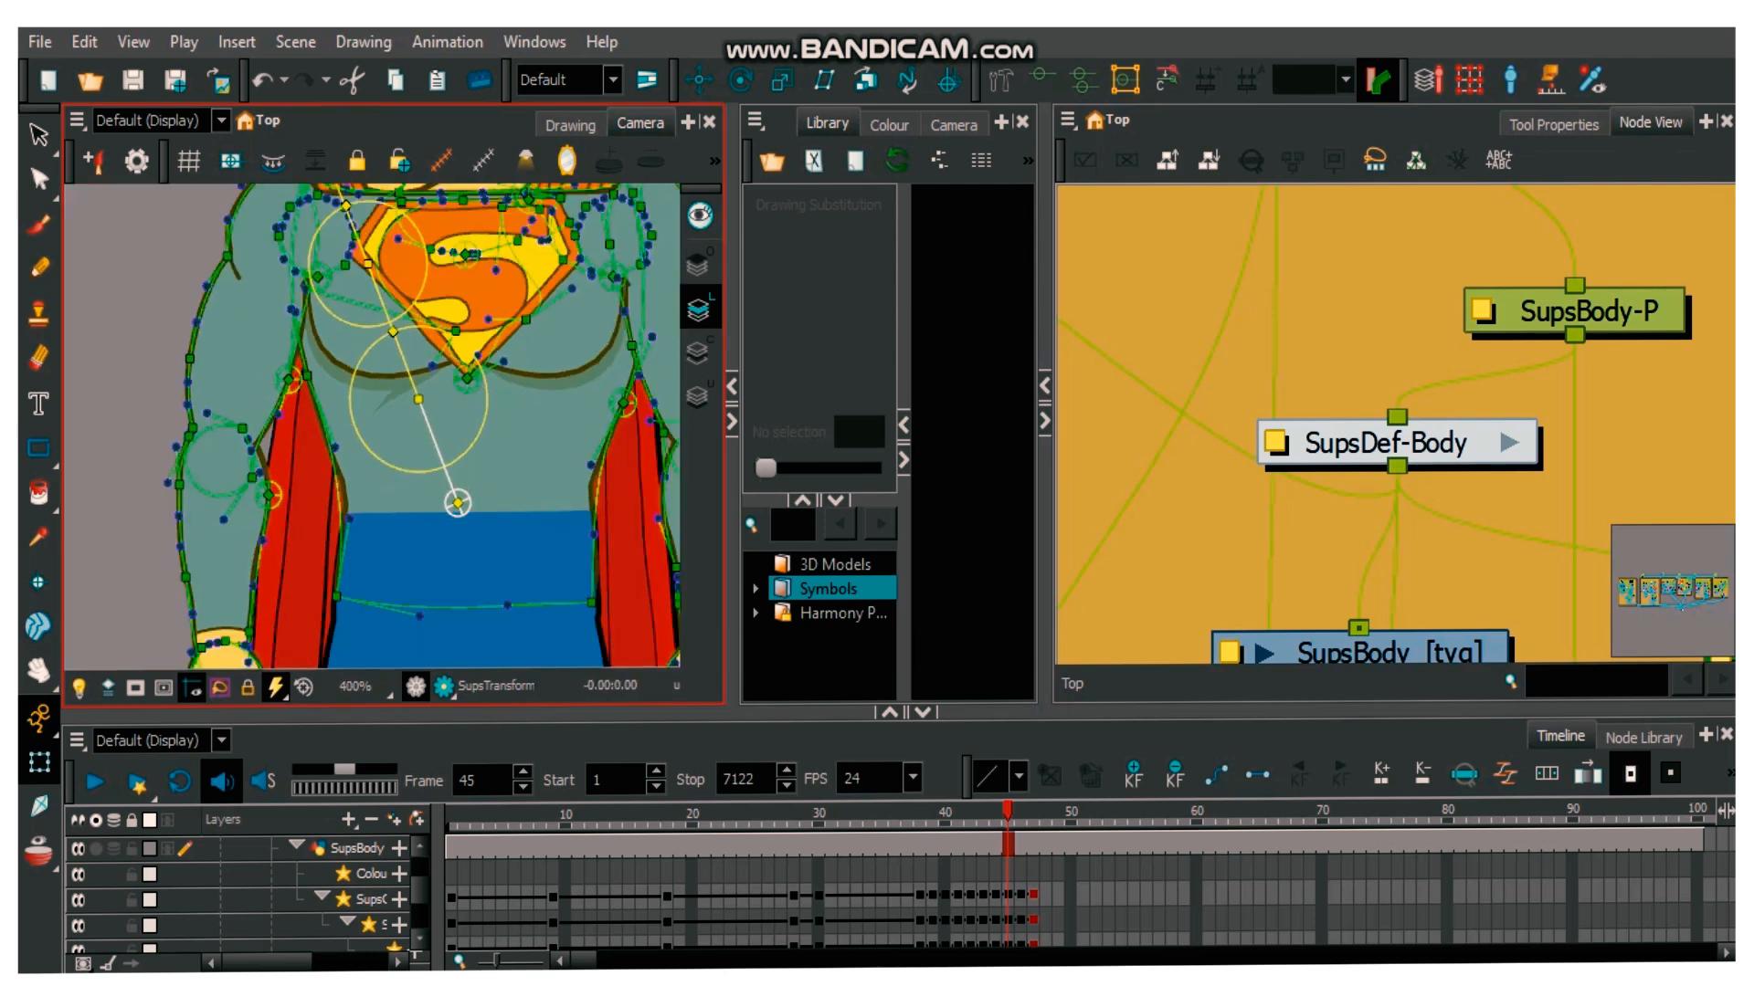
scroll(441, 426, "down", 1)
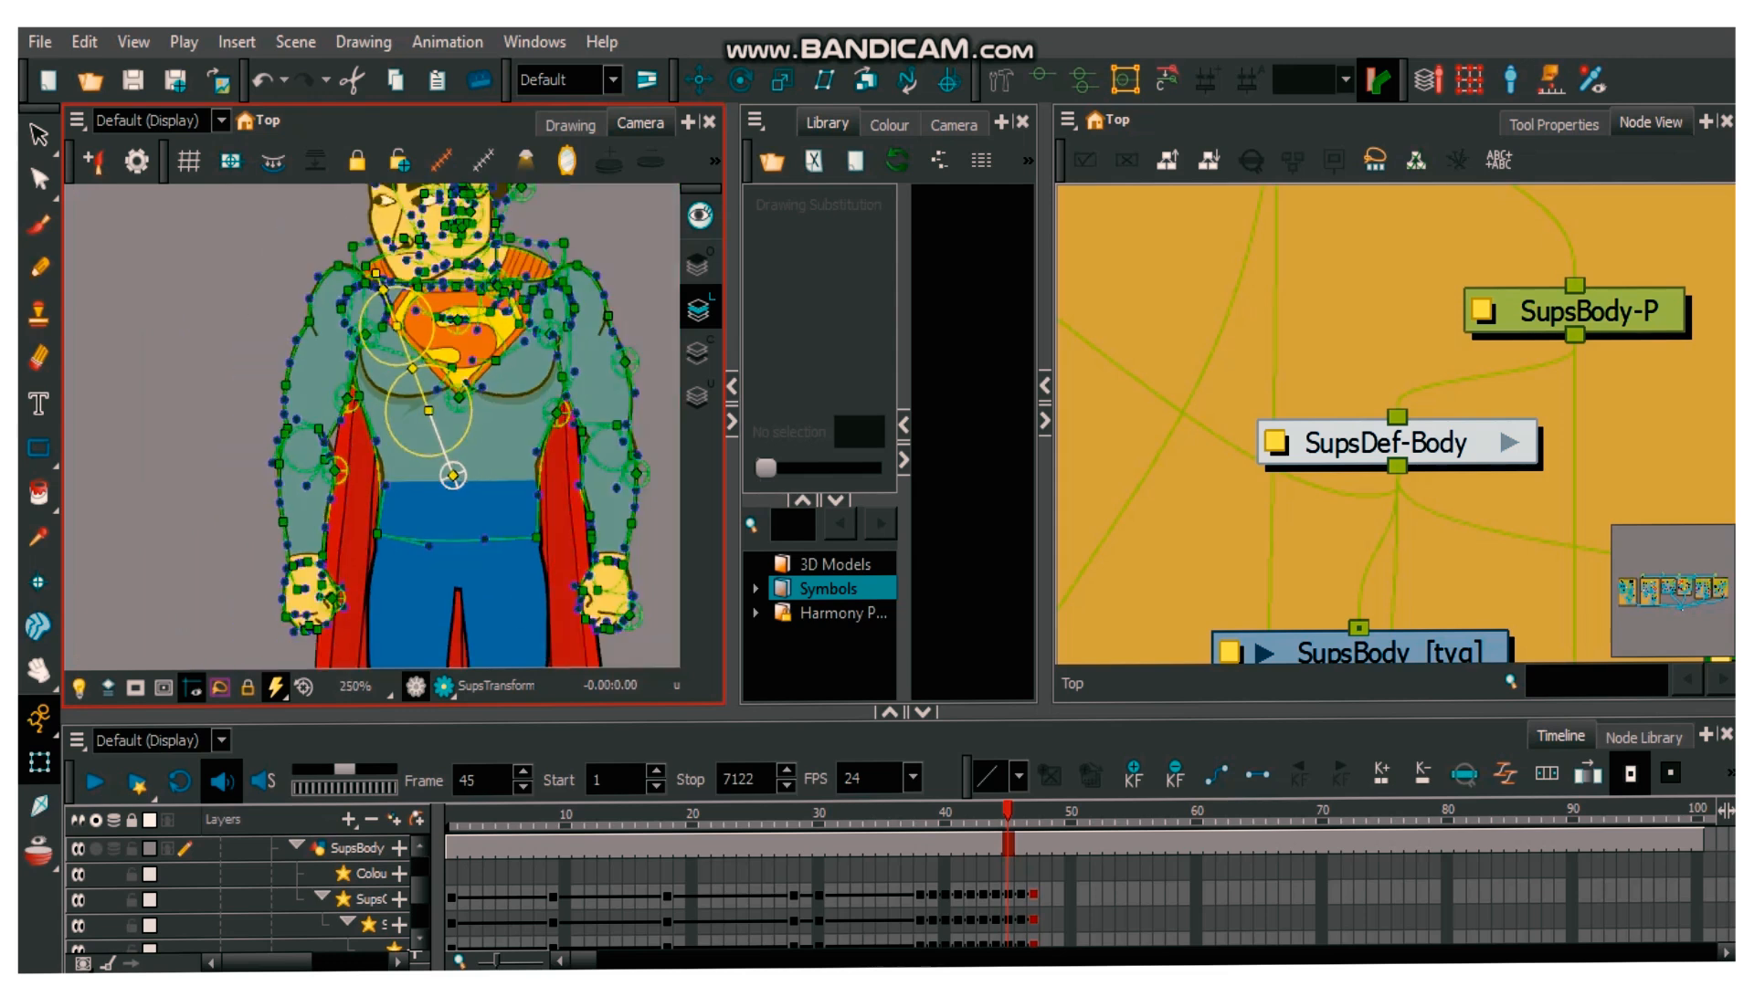
key("space")
left_click_drag(441, 427, 447, 455)
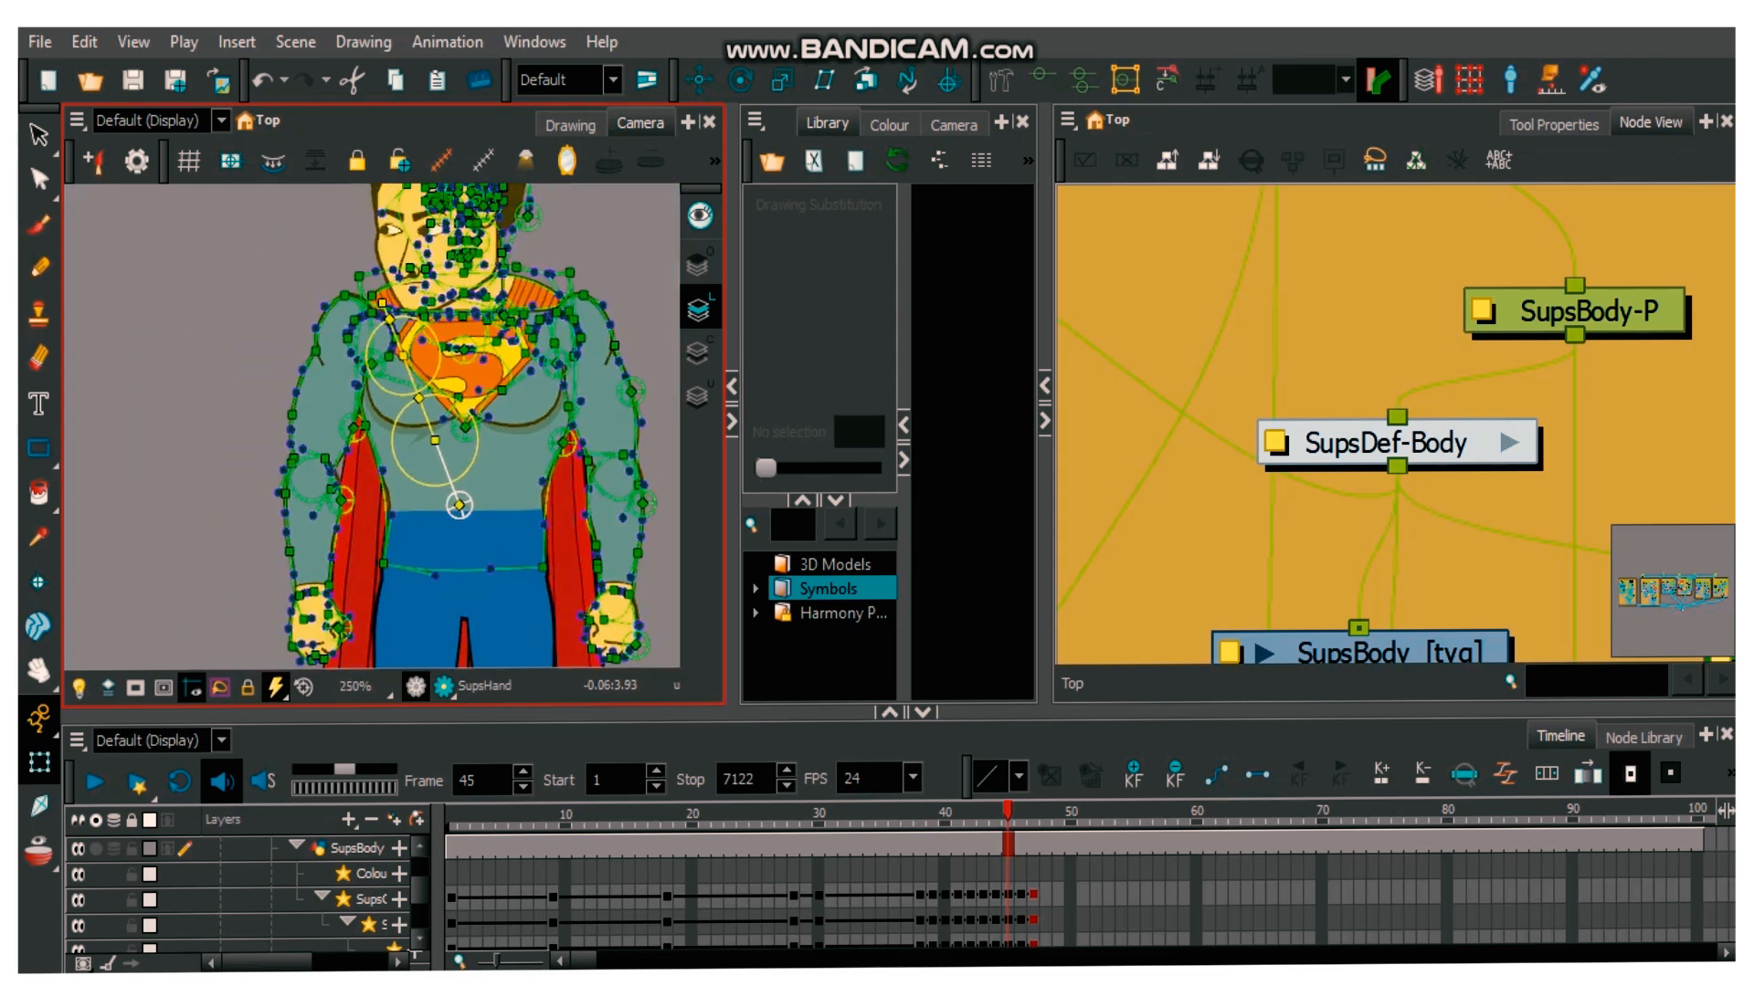
left_click_drag(403, 355, 375, 373)
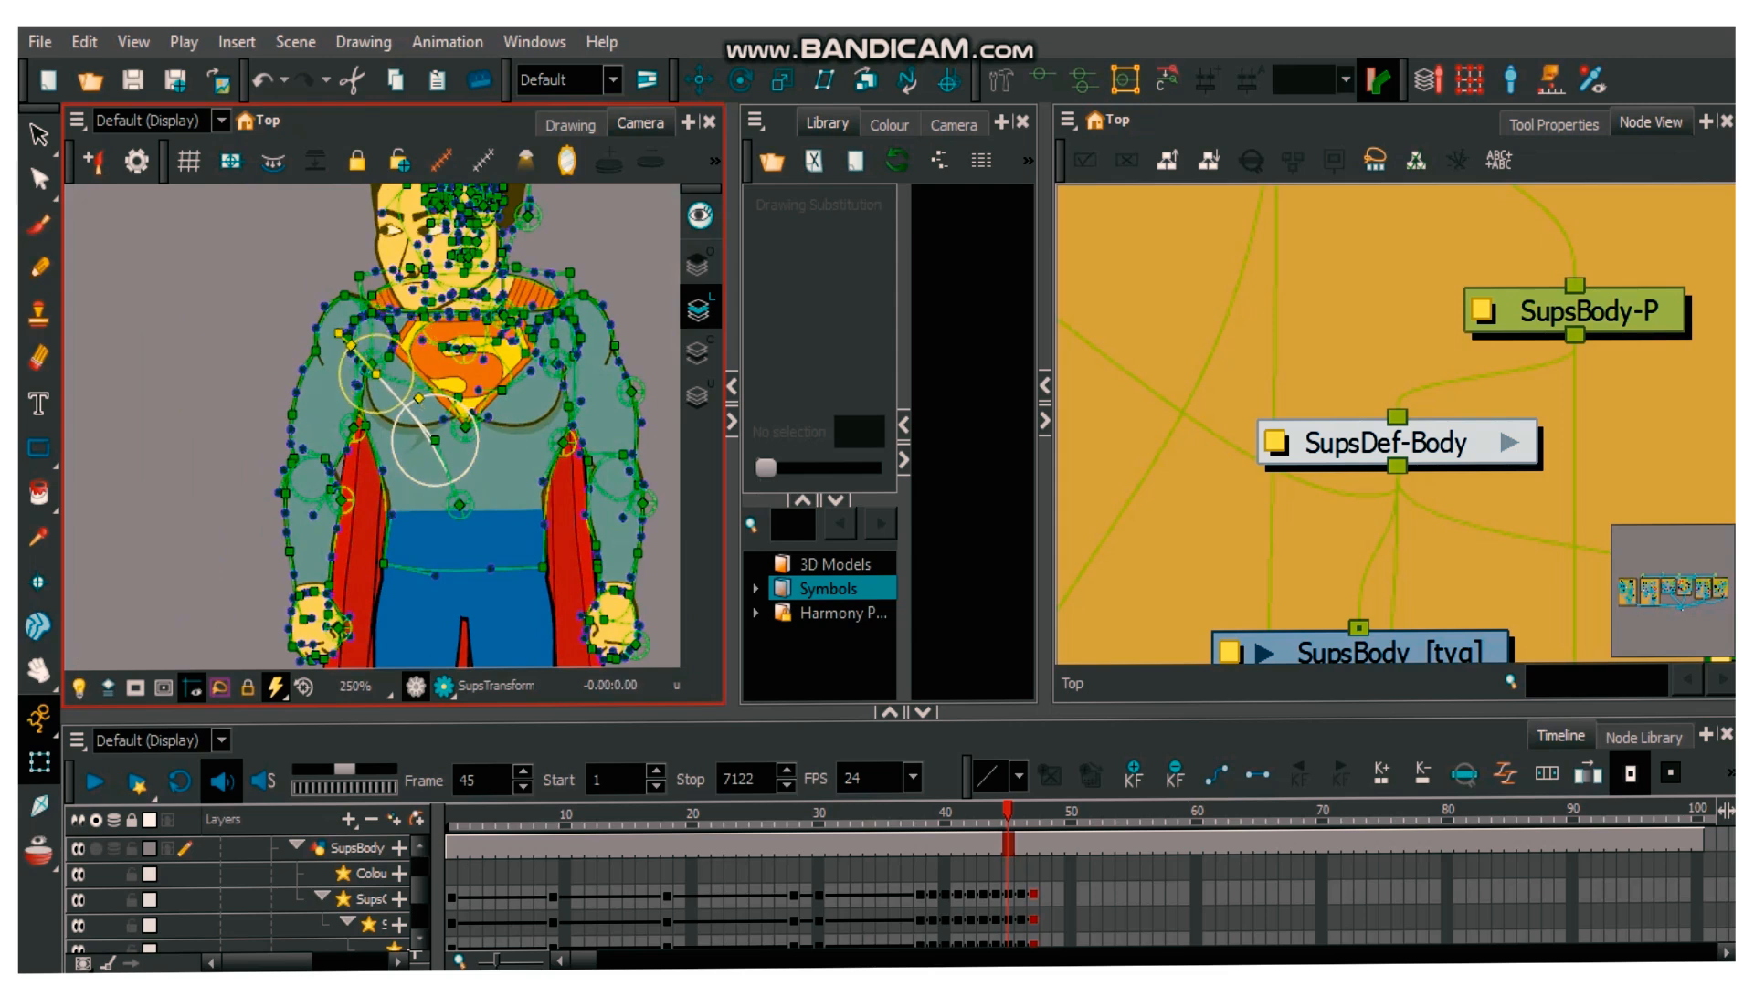
key("ctrl+z")
key("ctrl+z")
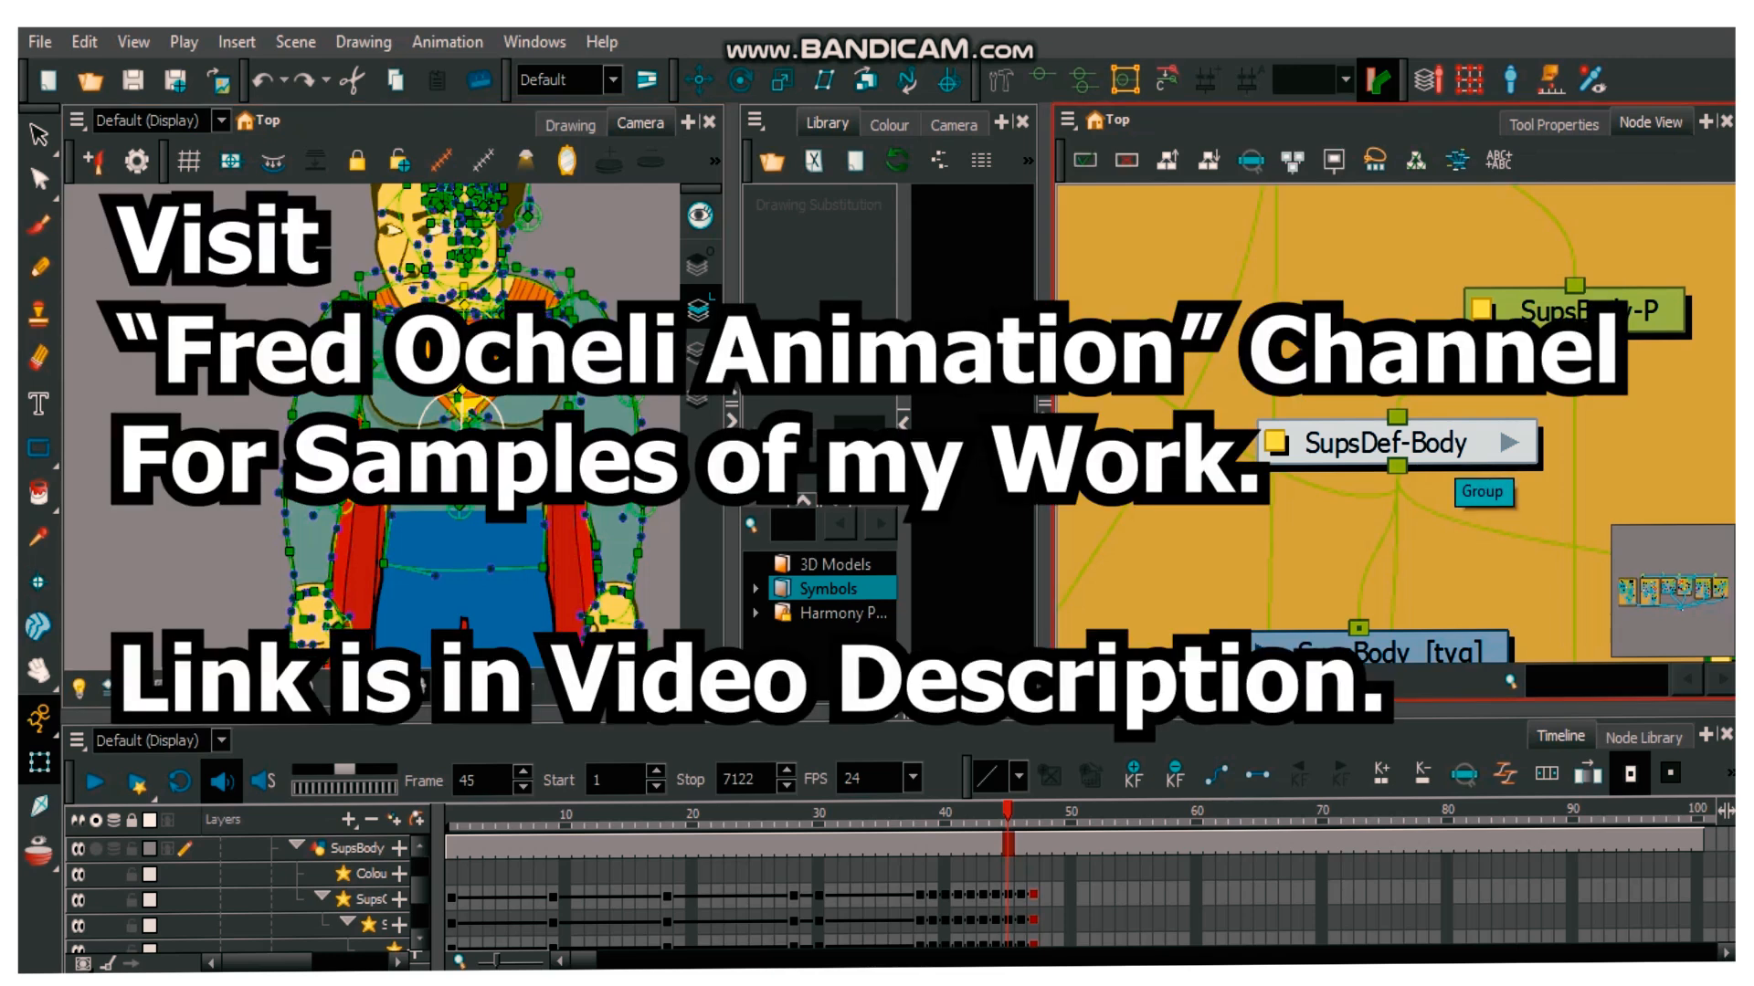
- Delete the SupsDef-Body deformation group between the SupsBody-P peg and the SupsBody drawing
right_click(1452, 451)
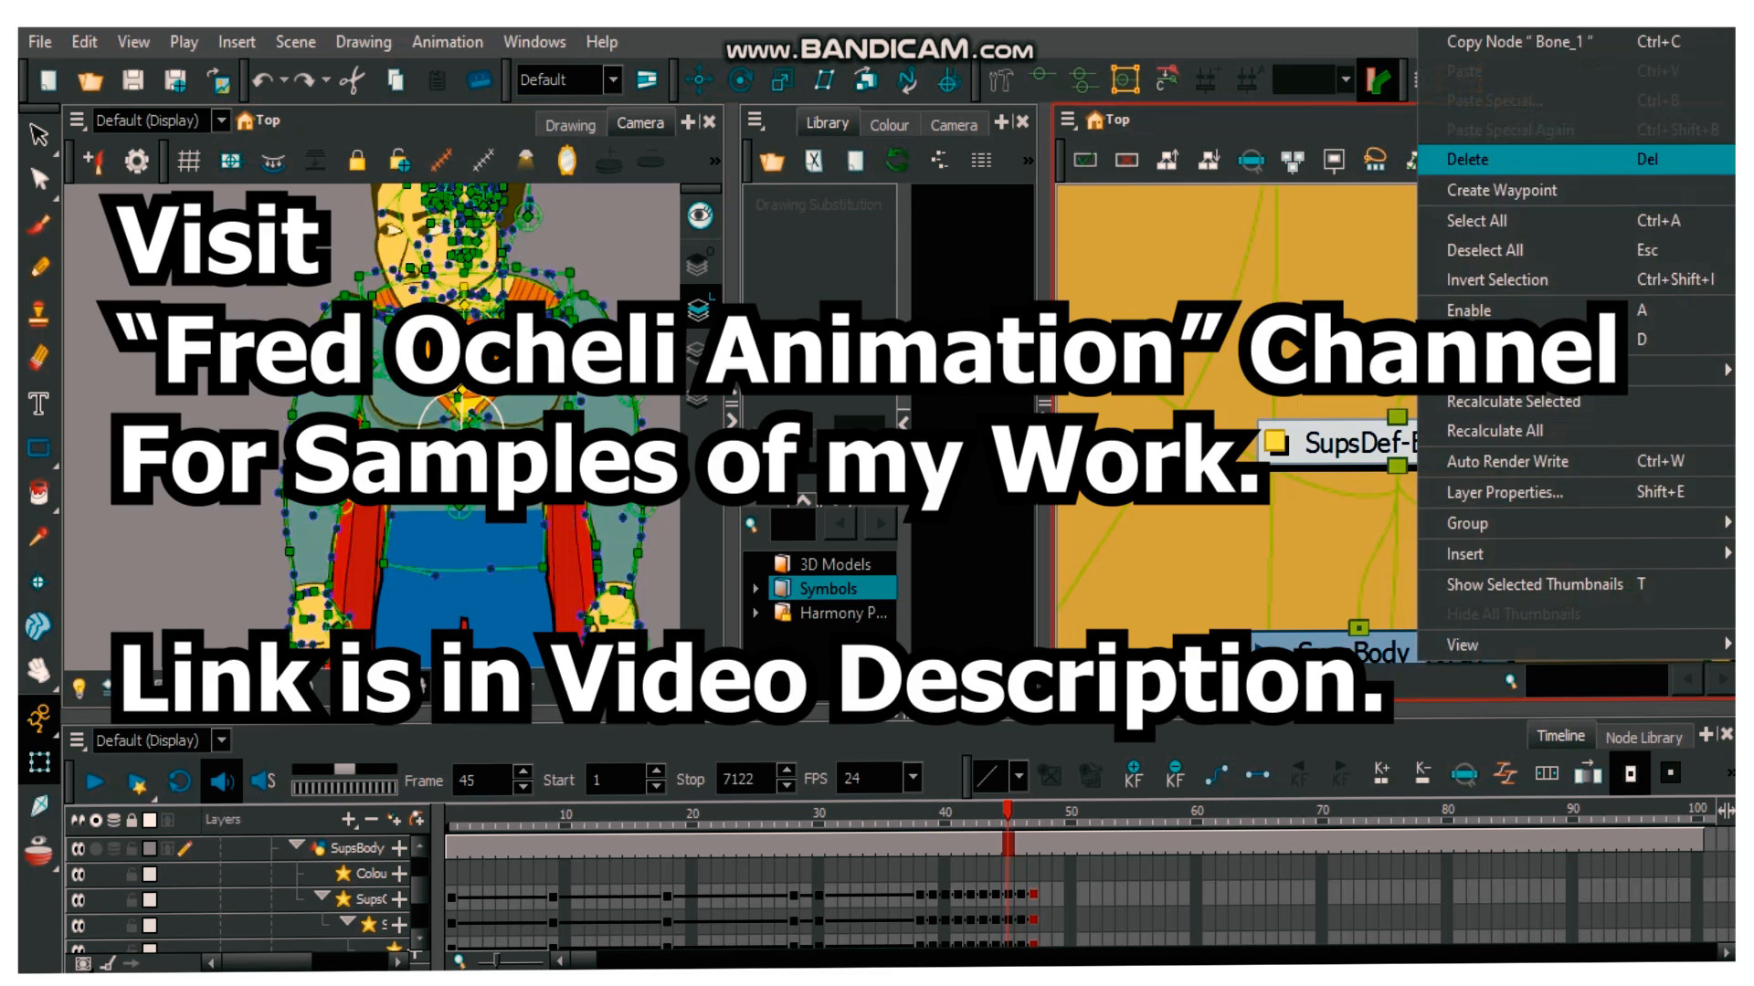
left_click(1467, 159)
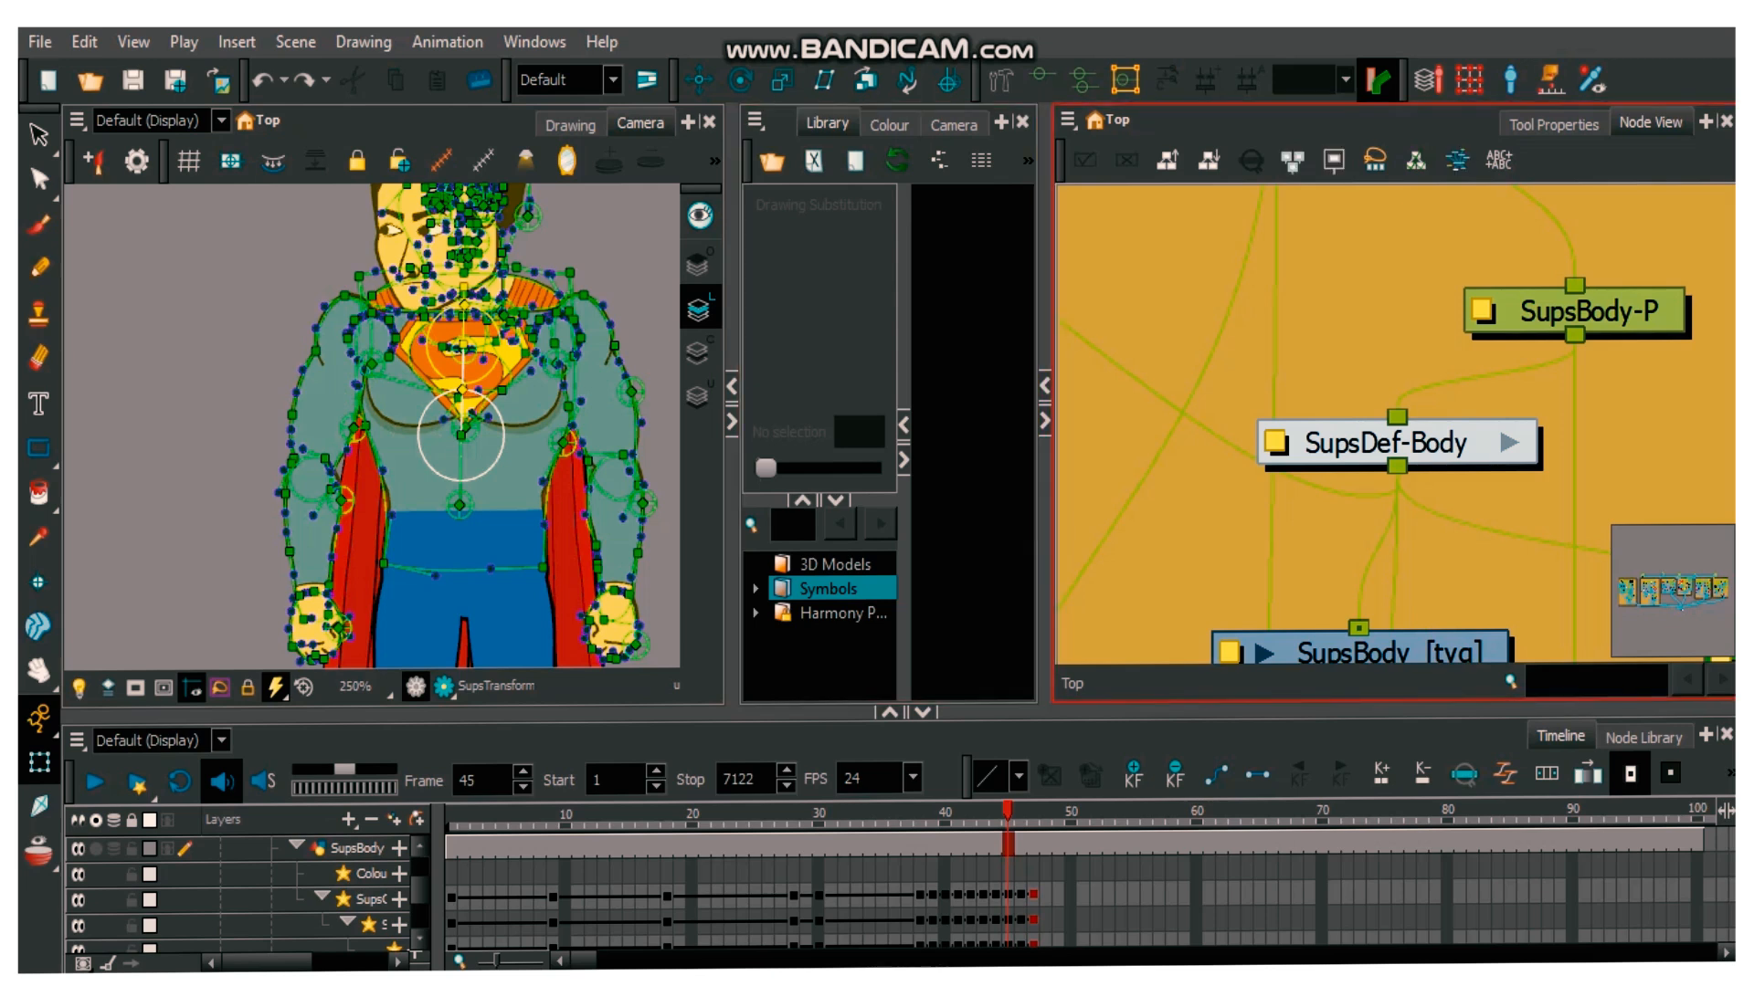
left_click(1388, 651)
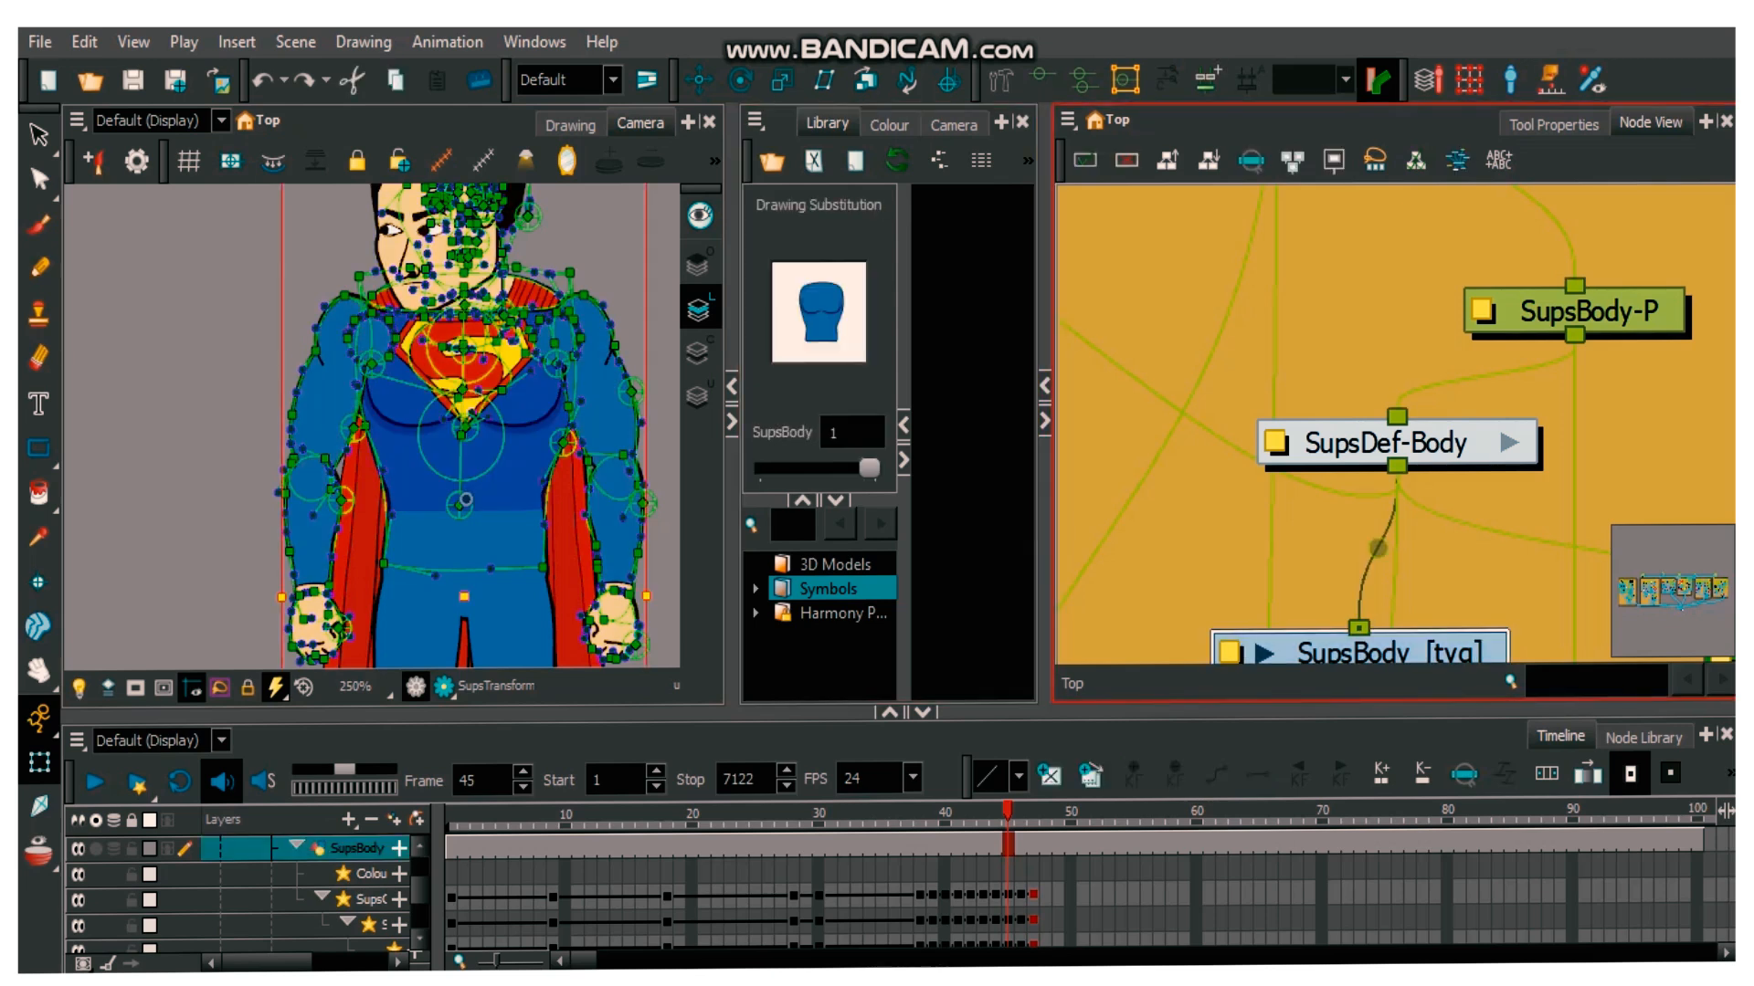
left_click(1425, 445)
right_click(1425, 445)
left_click(1467, 159)
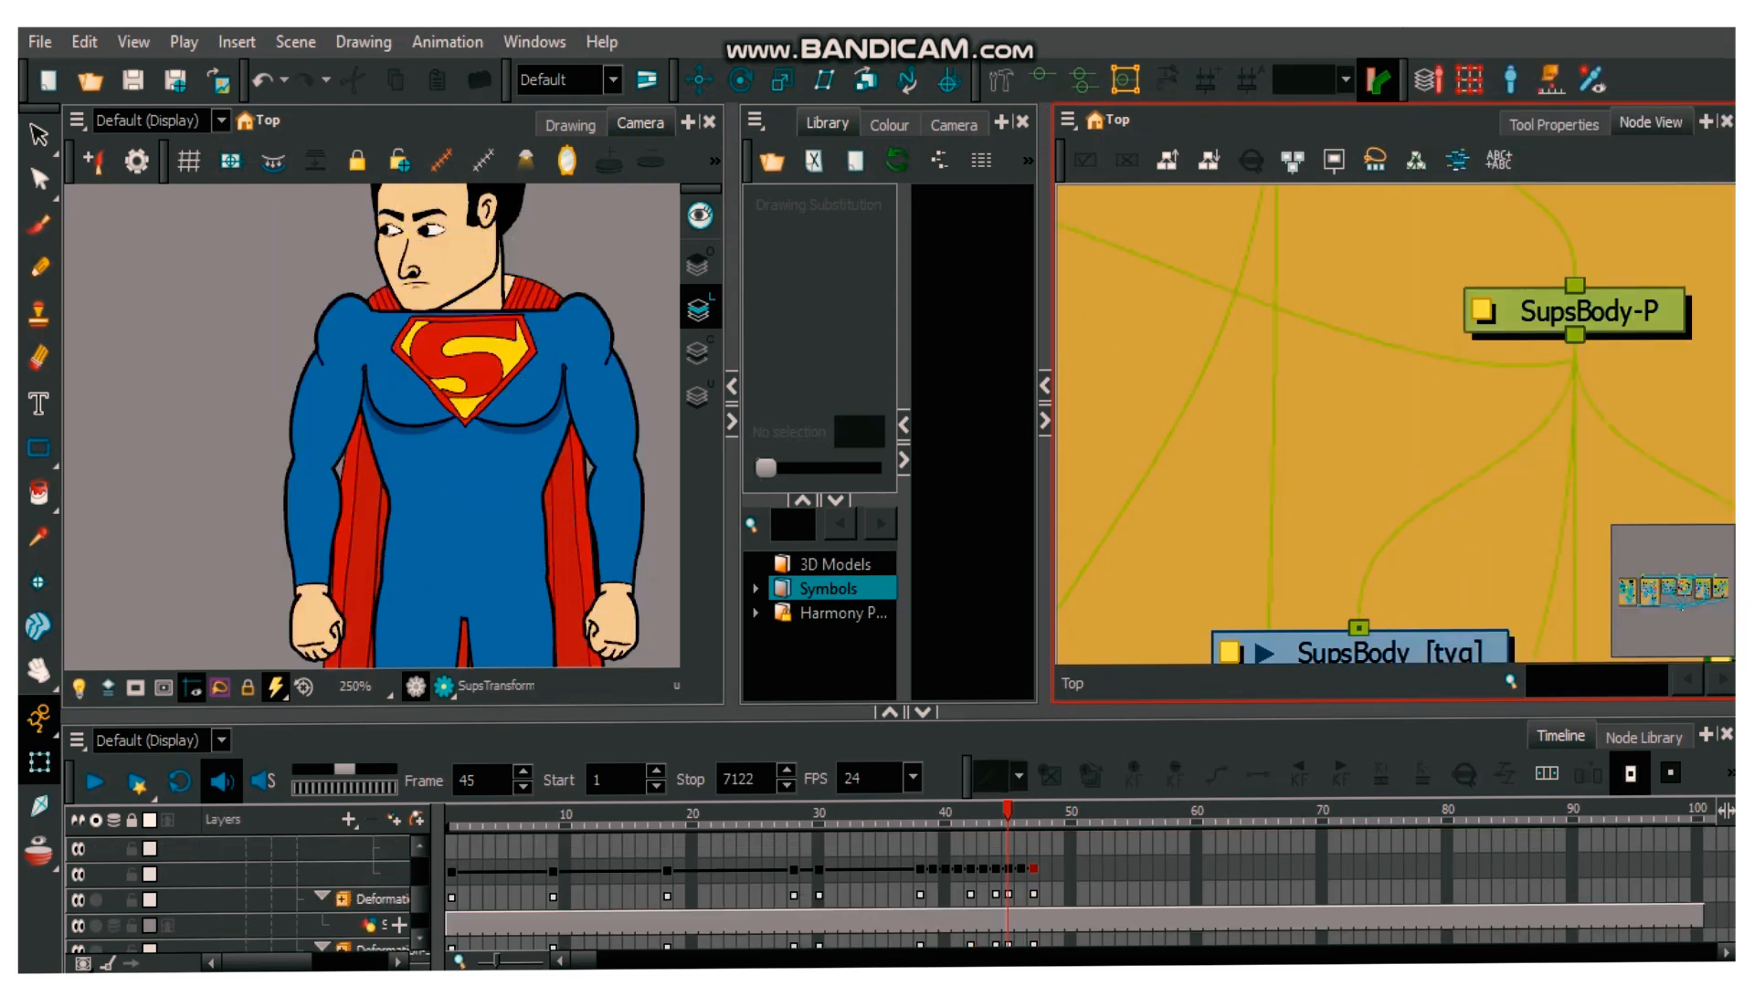
- Show the deformation chain of the SupsBody drawing and move its node closer to the SupsBody-P peg
left_click(1388, 651)
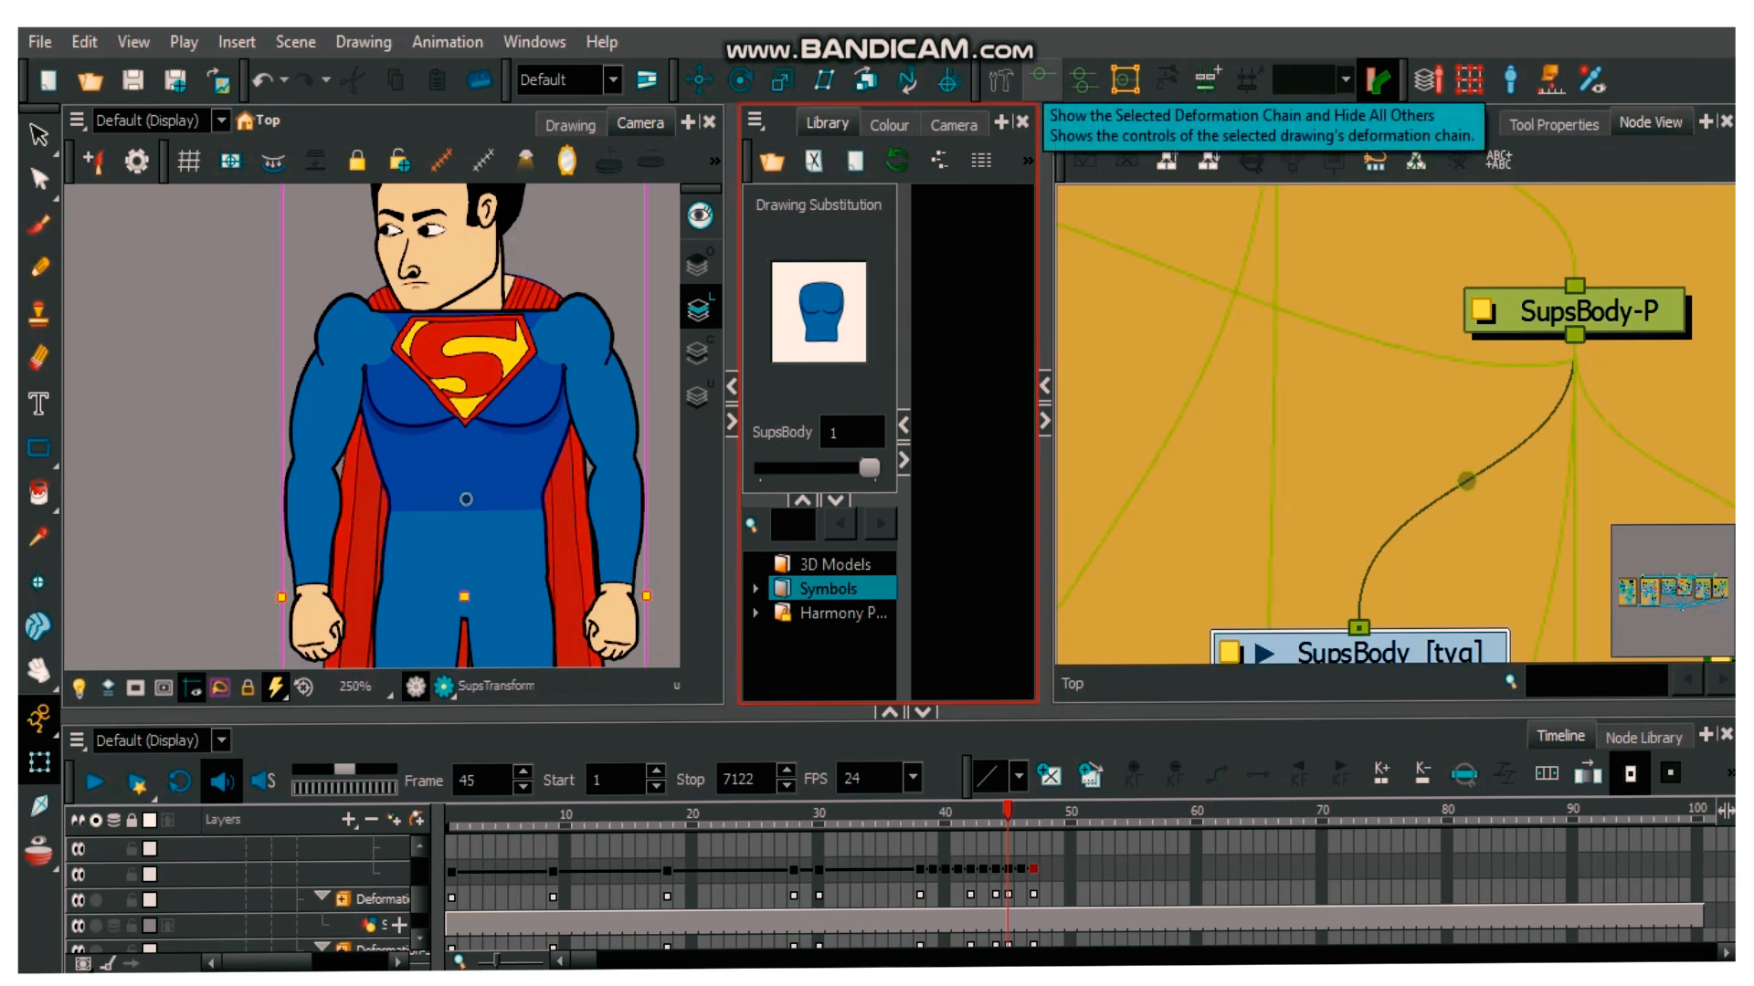
left_click(1041, 79)
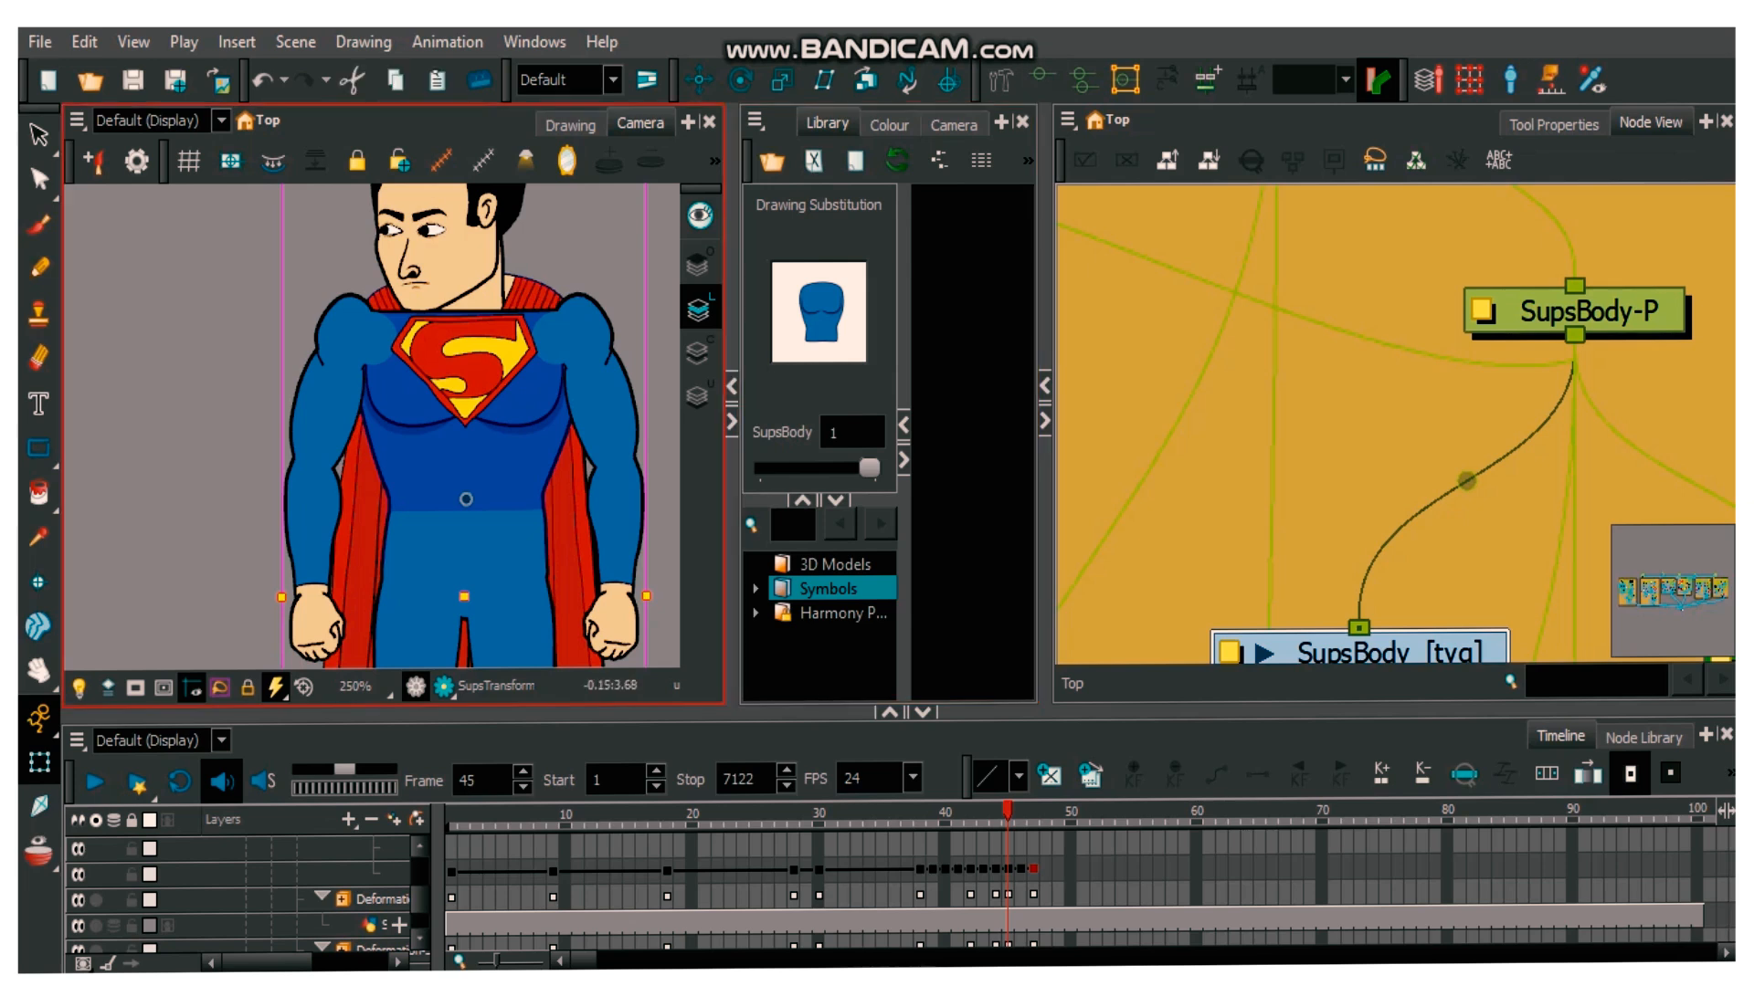
key("2")
key("2")
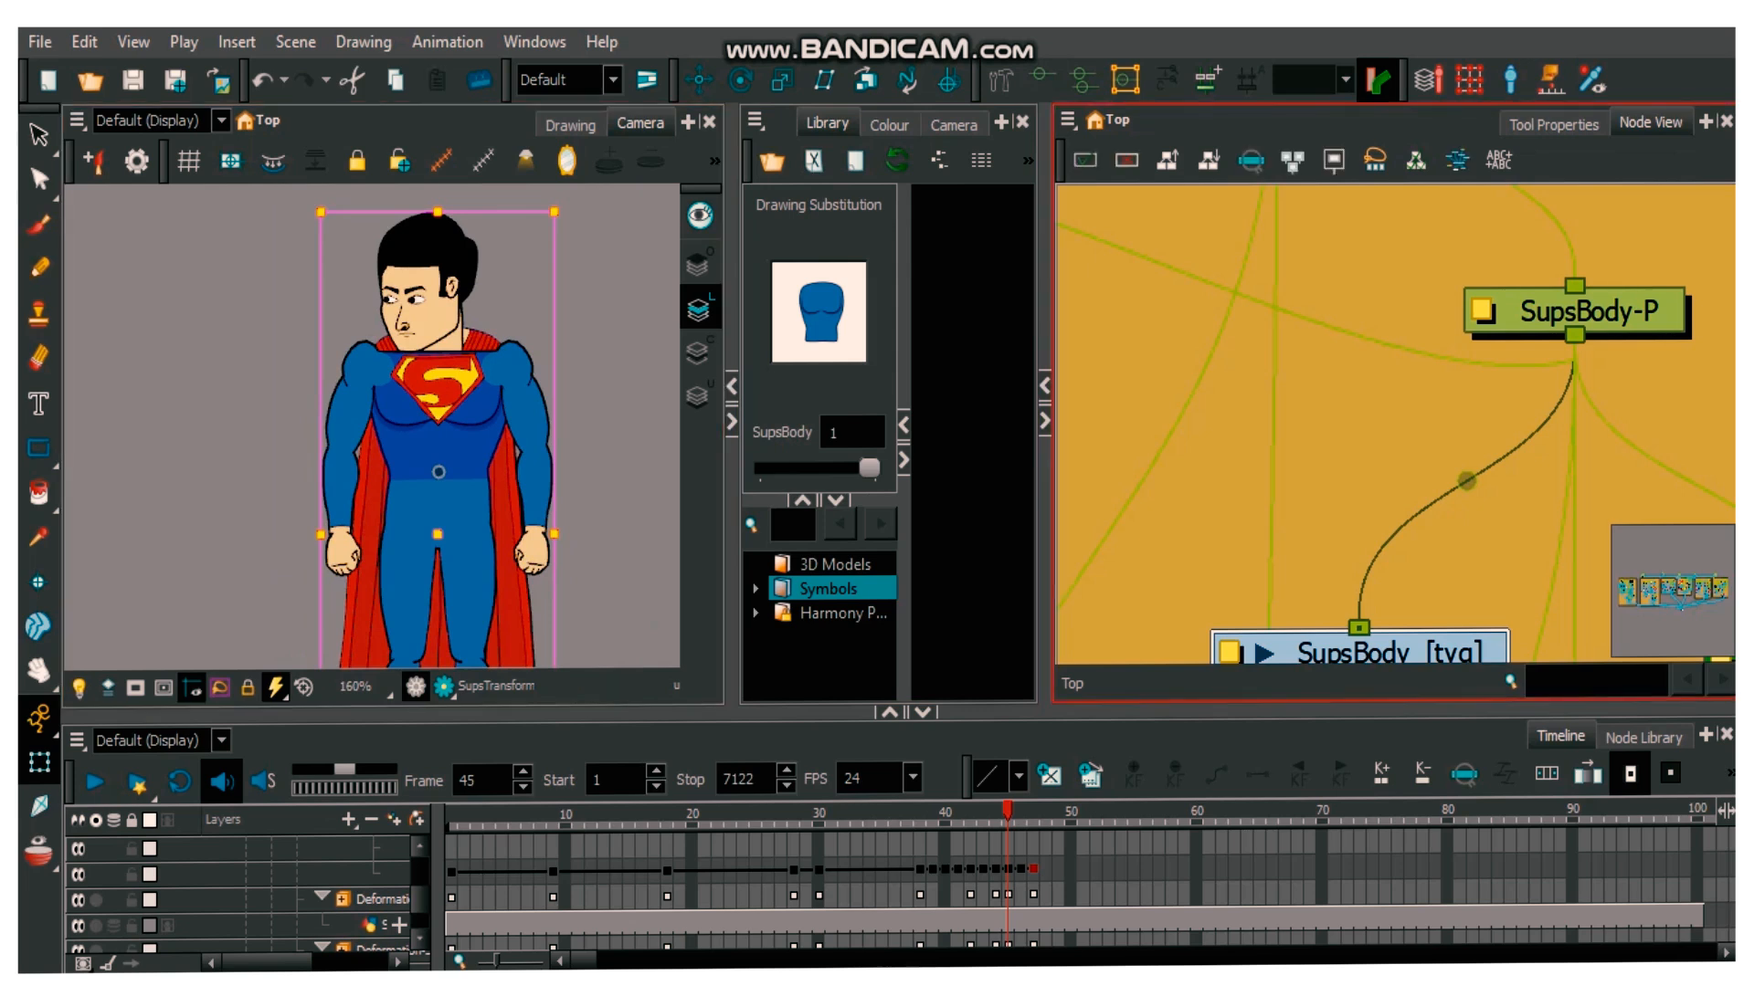
scroll(1395, 424, "down", 1)
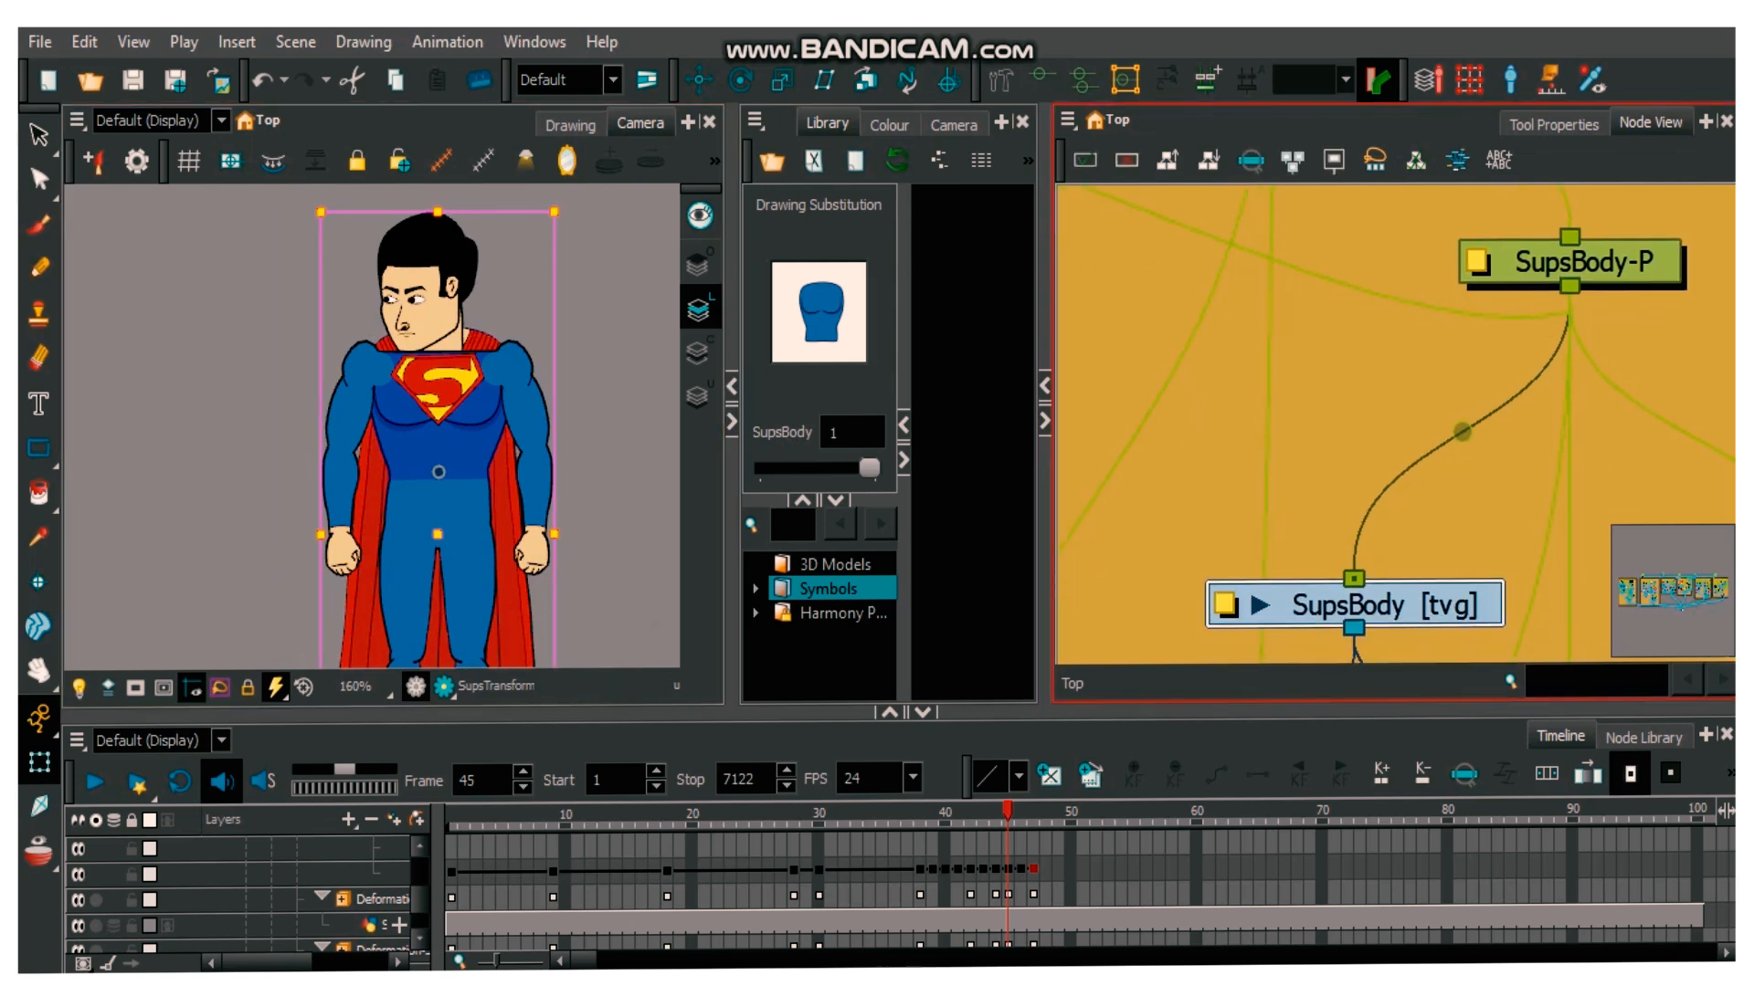
left_click_drag(1354, 604, 1361, 557)
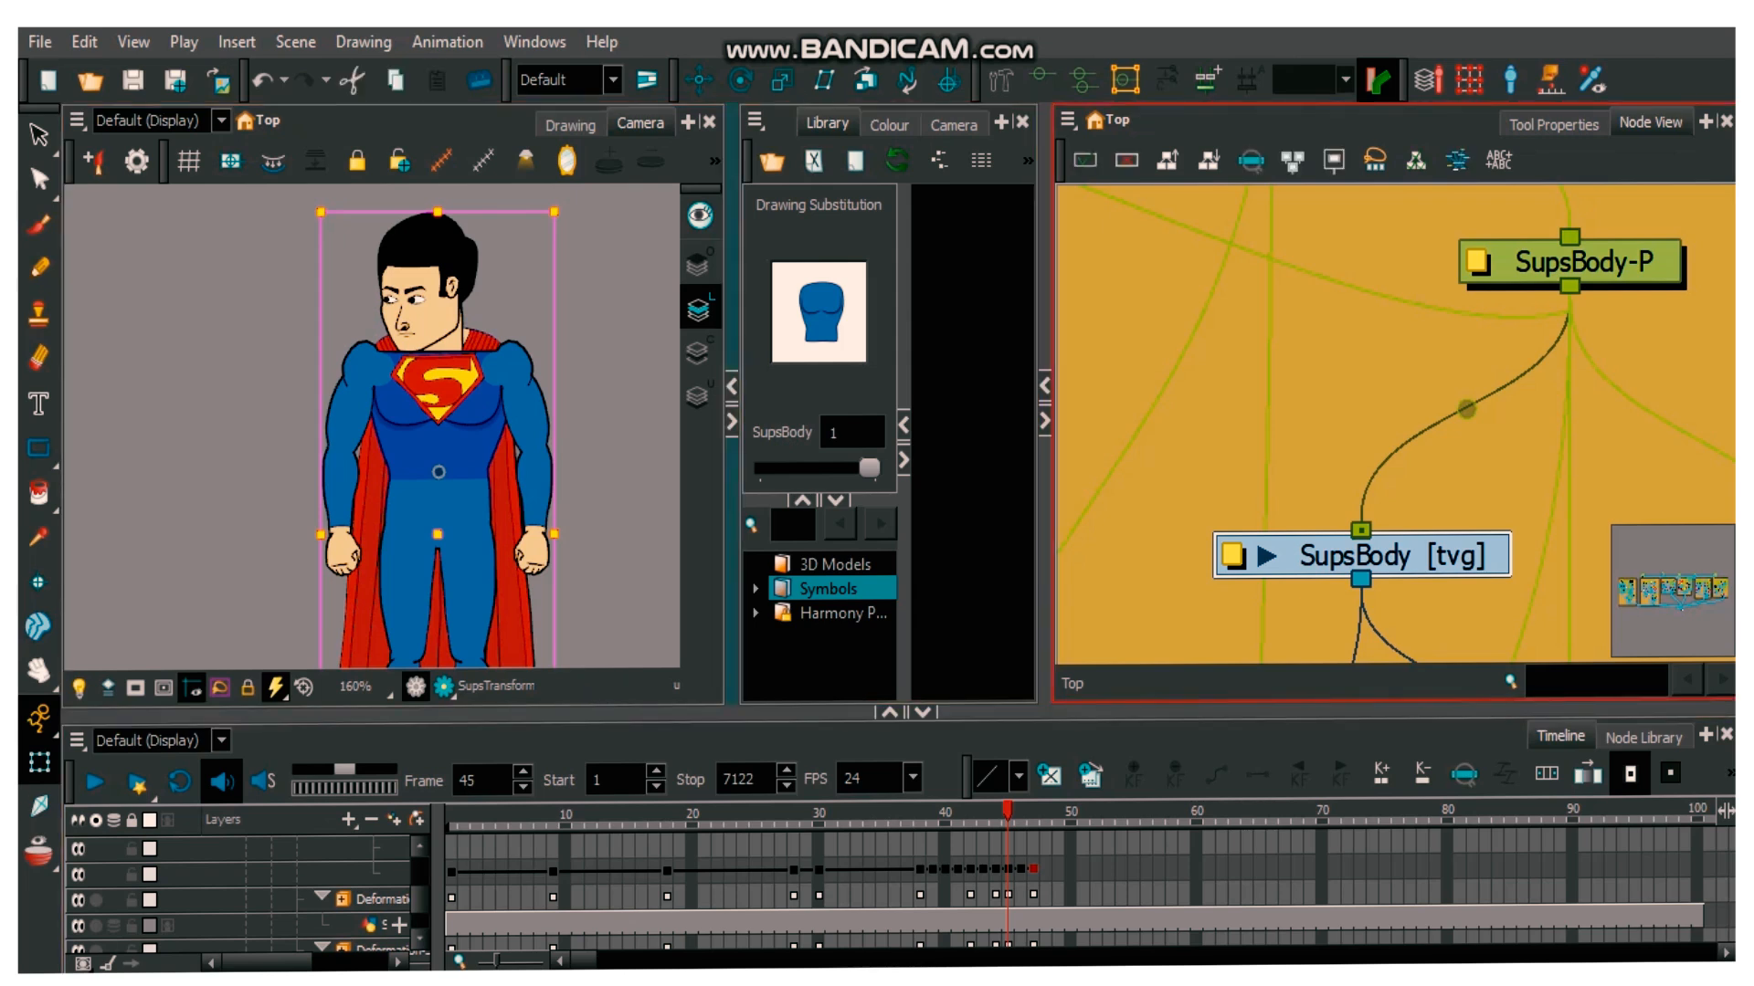
- Disable the Sups_Pant_2 drawing that overlaps the bottom of the torso, and select the SupsBody drawing
left_click(439, 508)
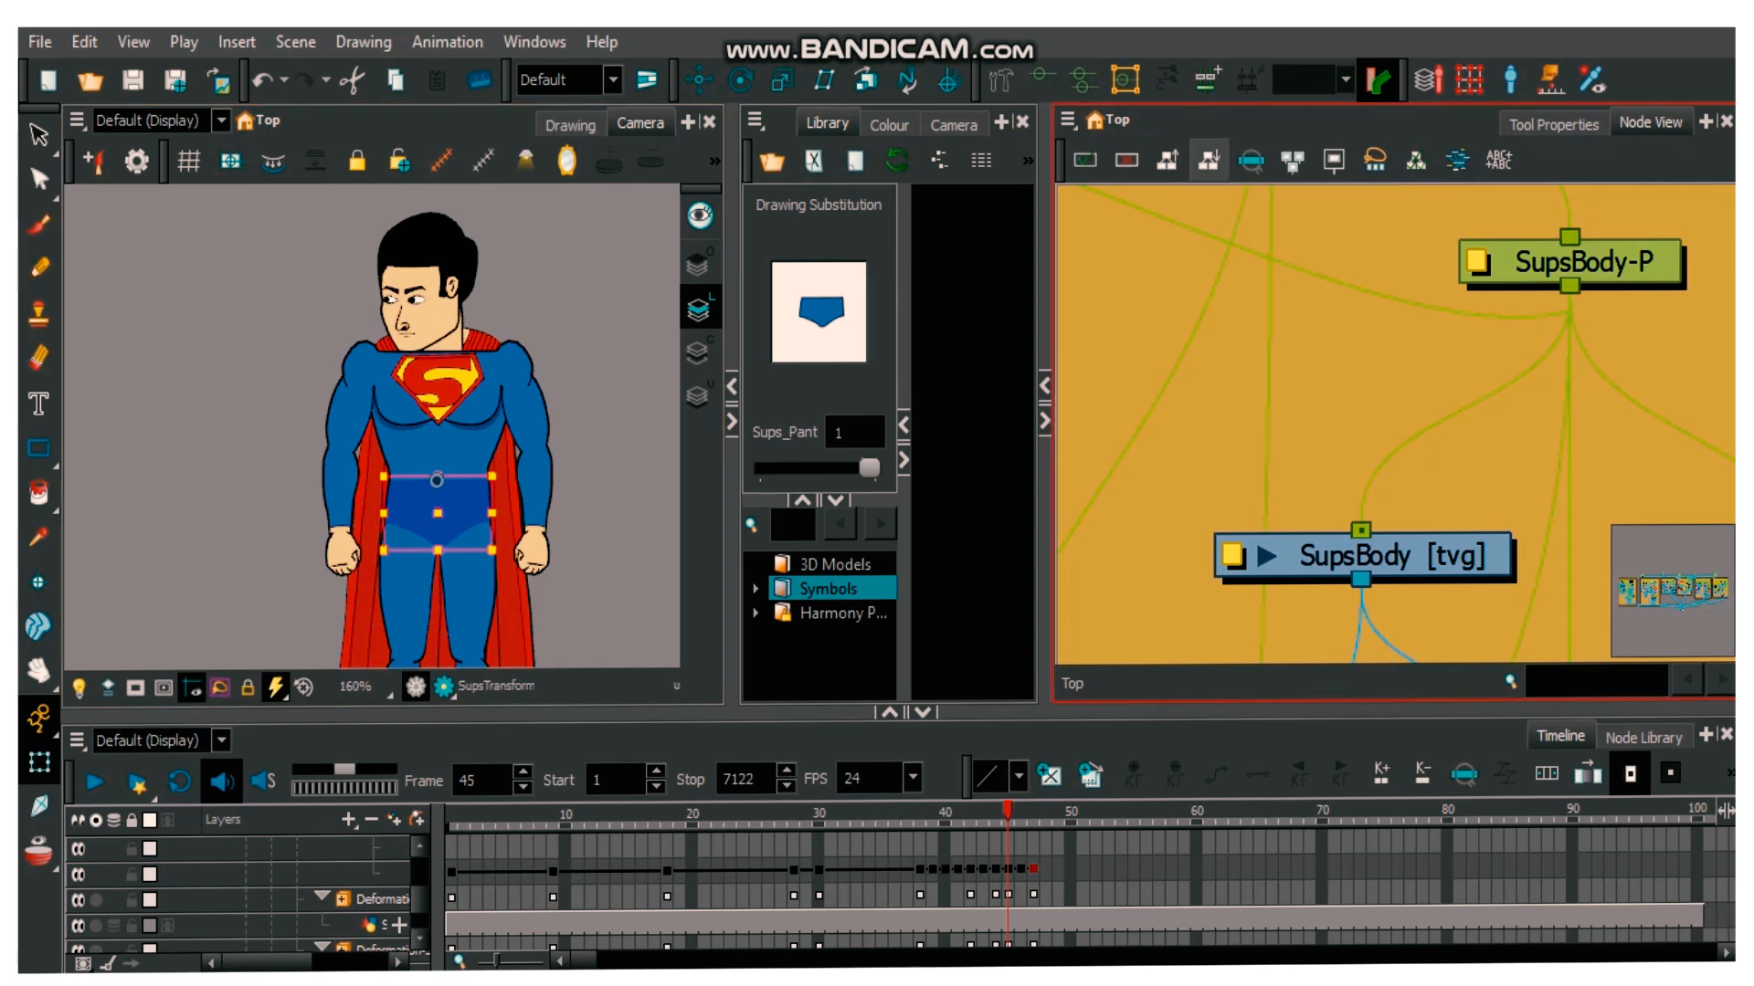
left_click(1252, 161)
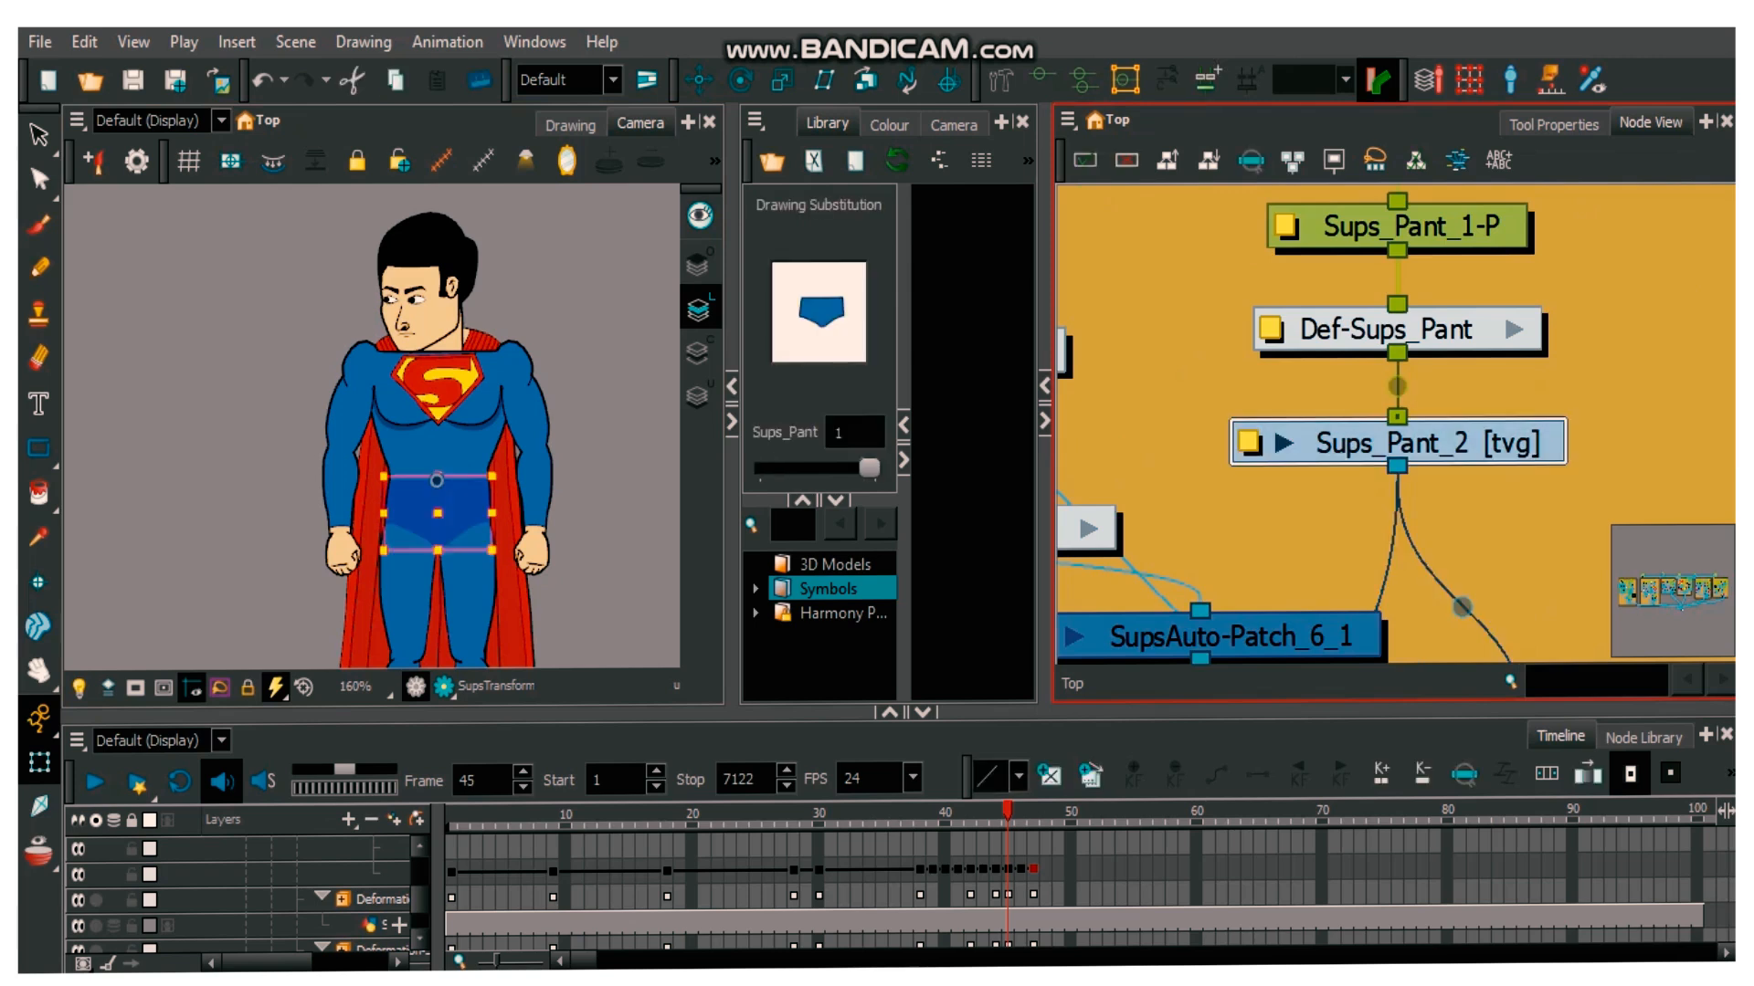
key("d")
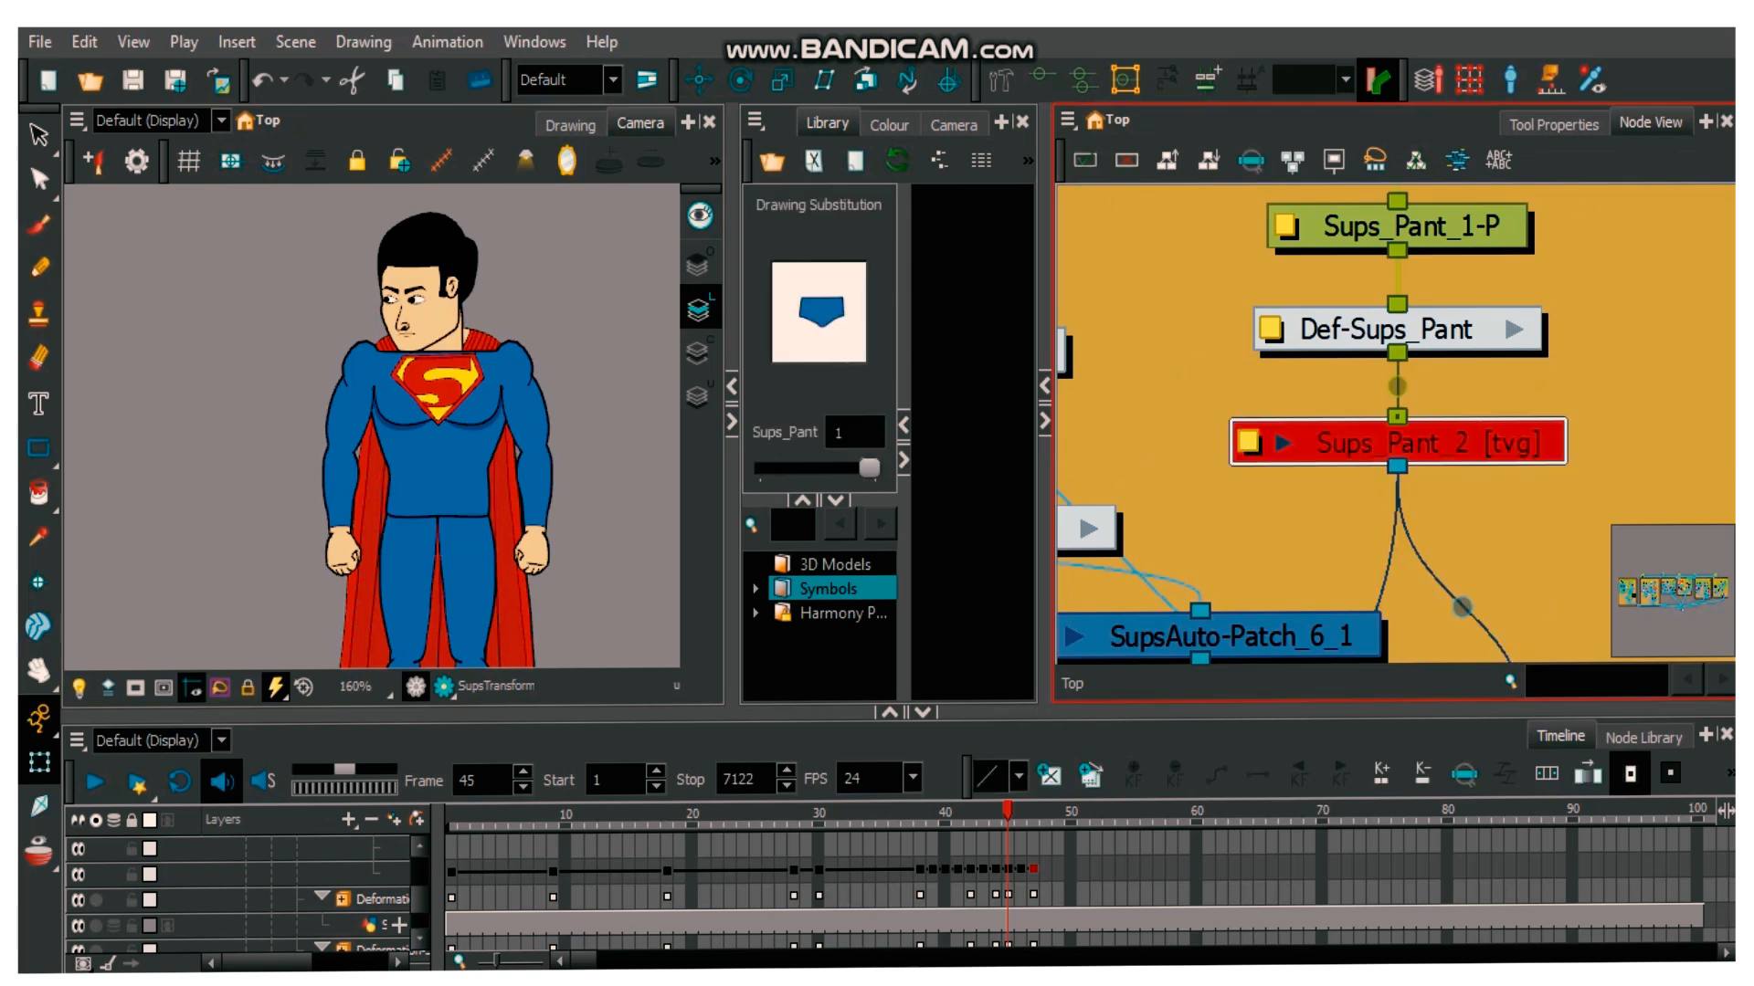
scroll(455, 358, "up", 4)
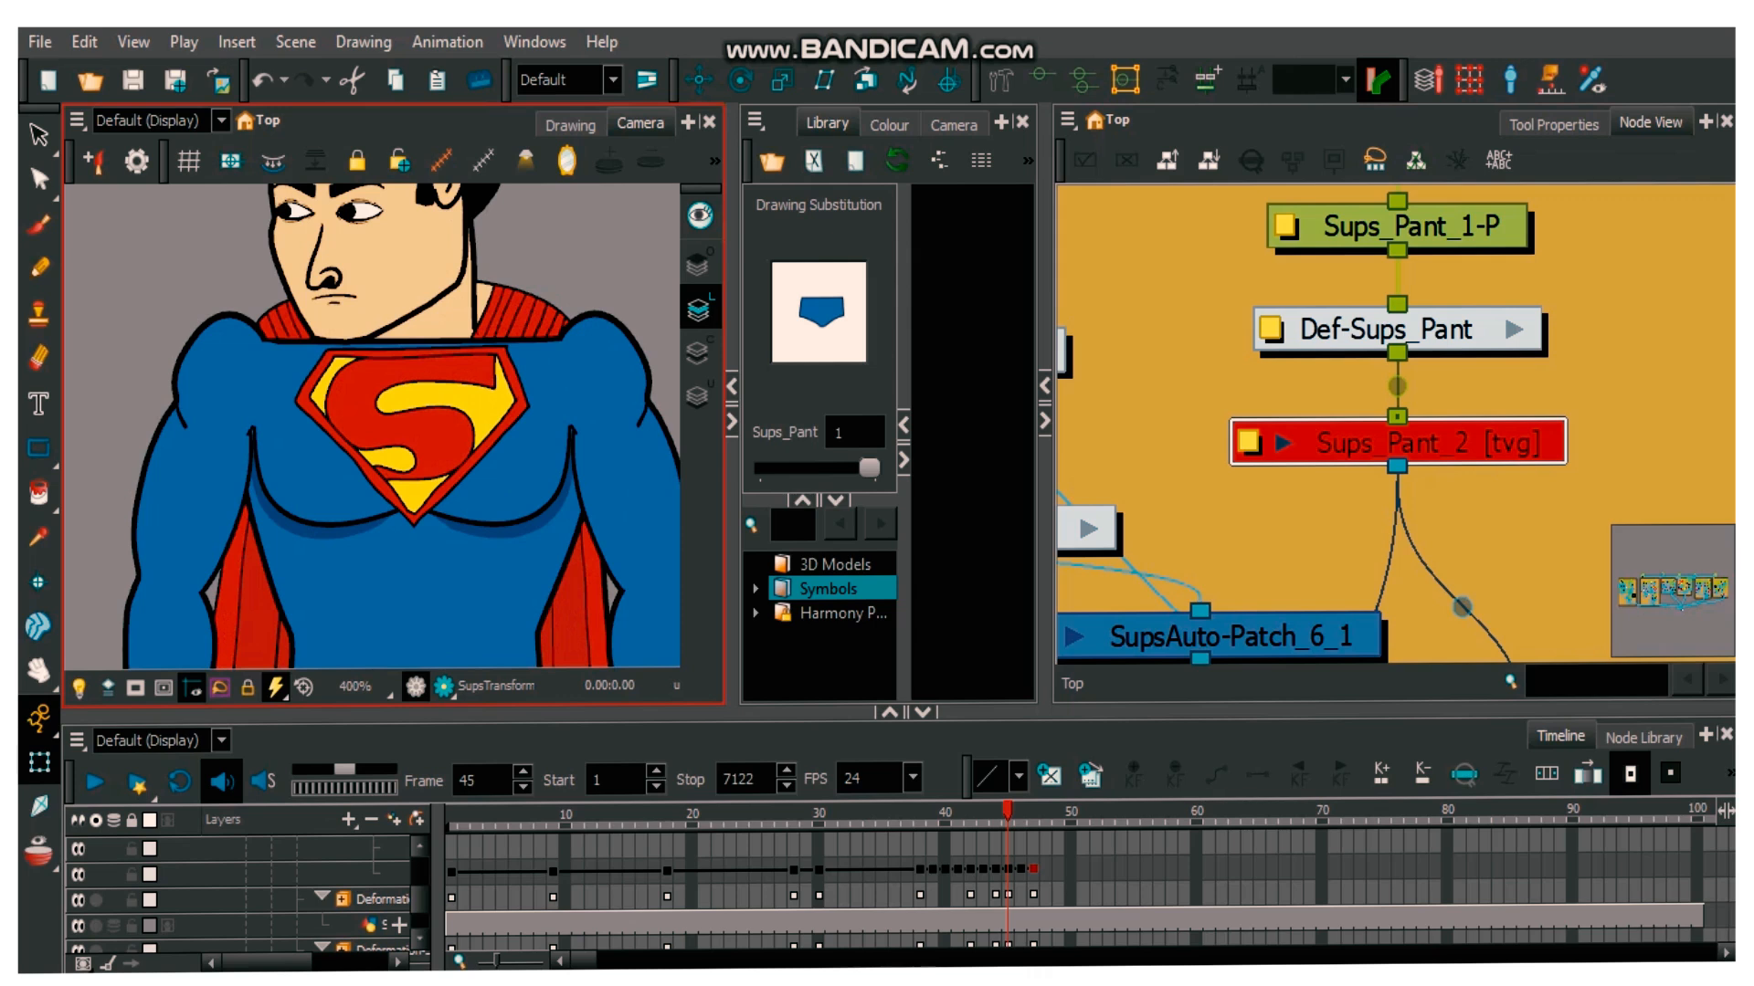
left_click(411, 628)
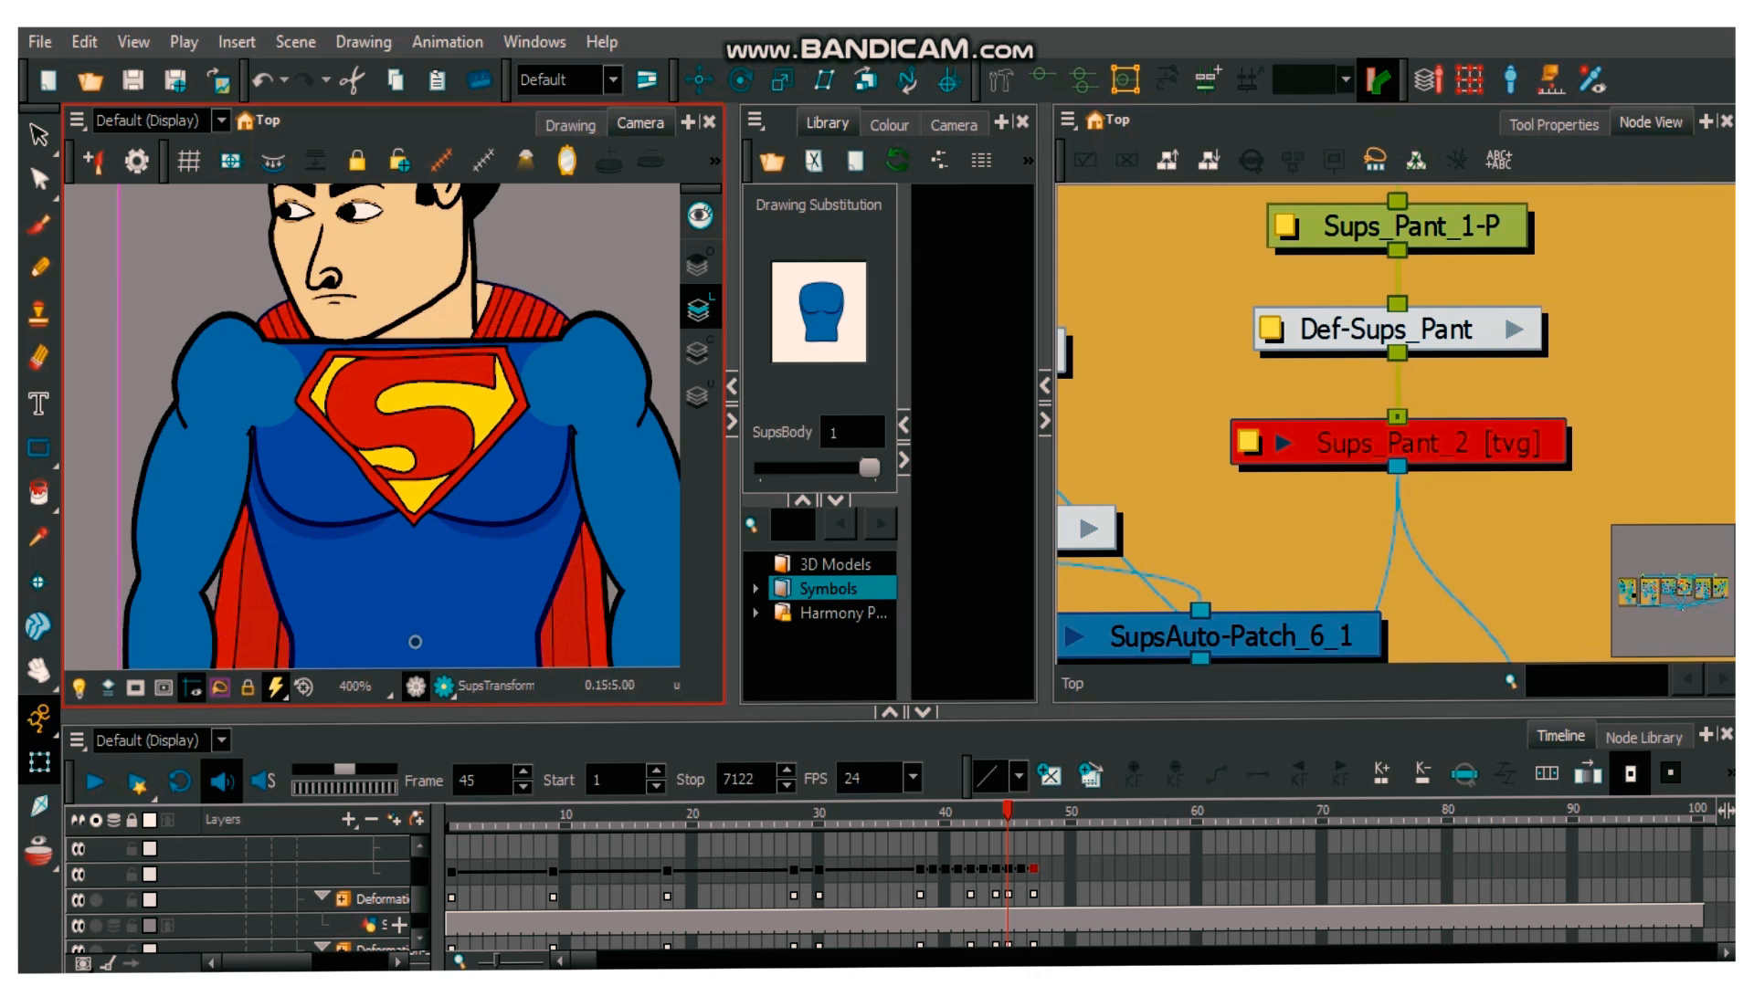
- Try disabling the composite that combines the whole Superman character, and re-enable it
scroll(1219, 416, "down", 5)
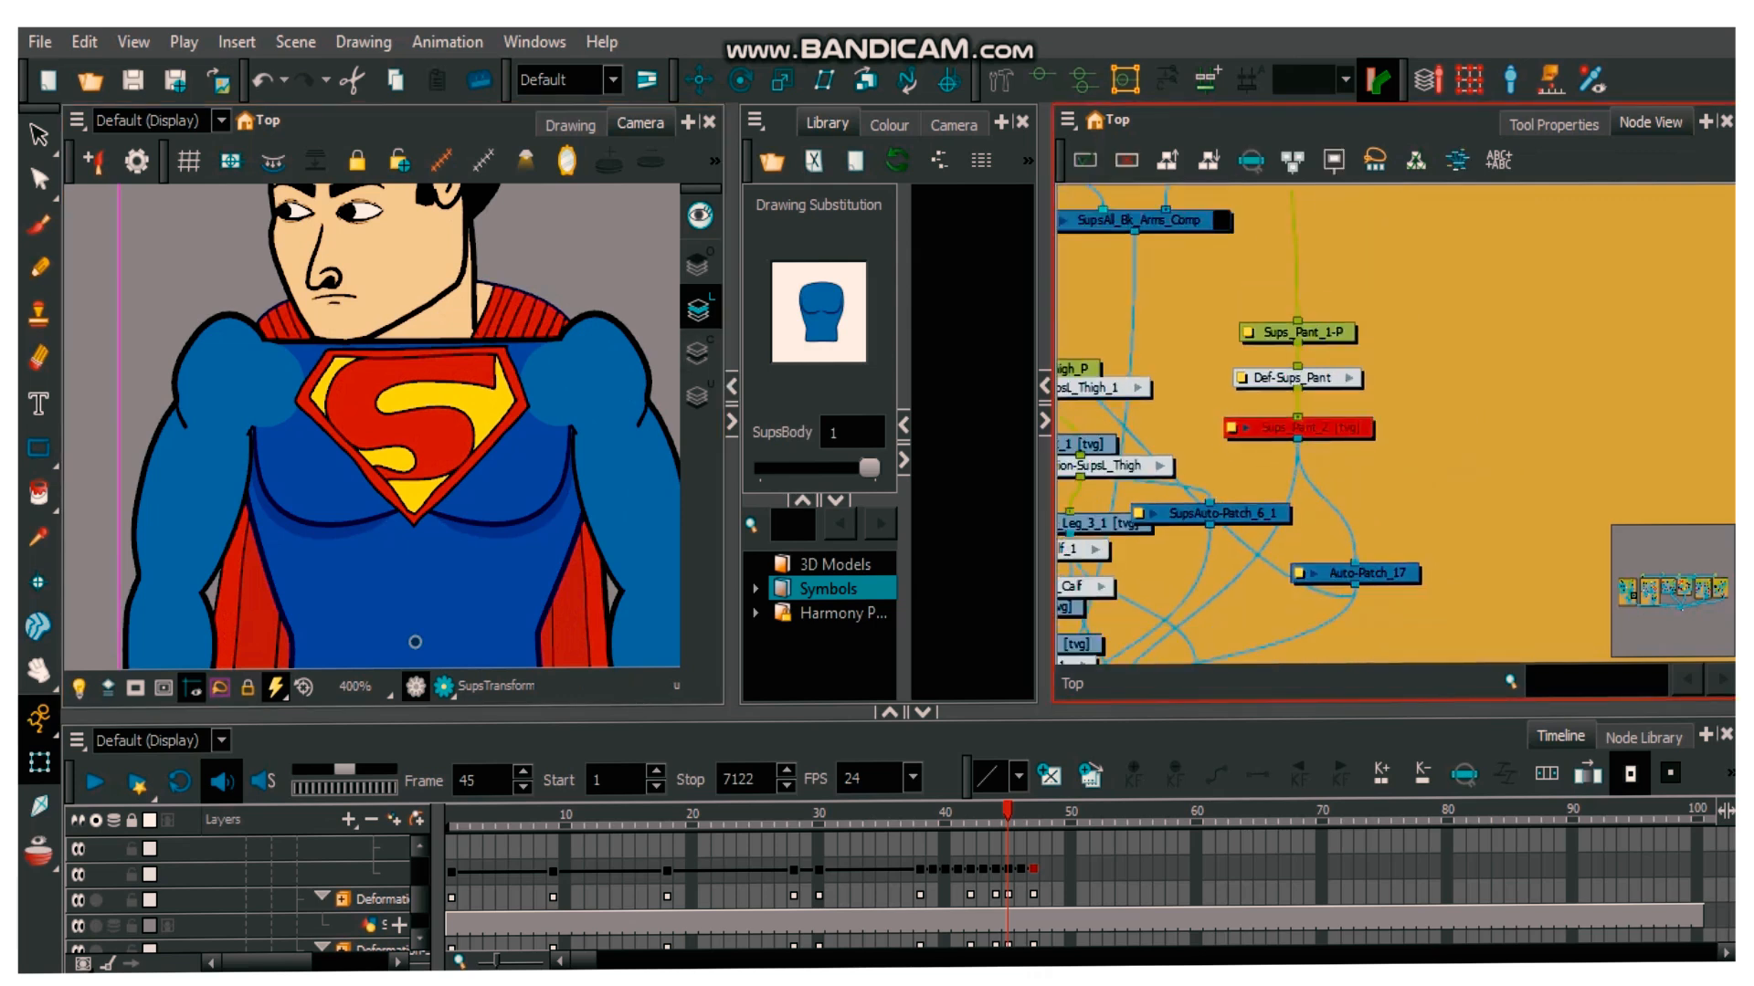
scroll(1218, 415, "down", 8)
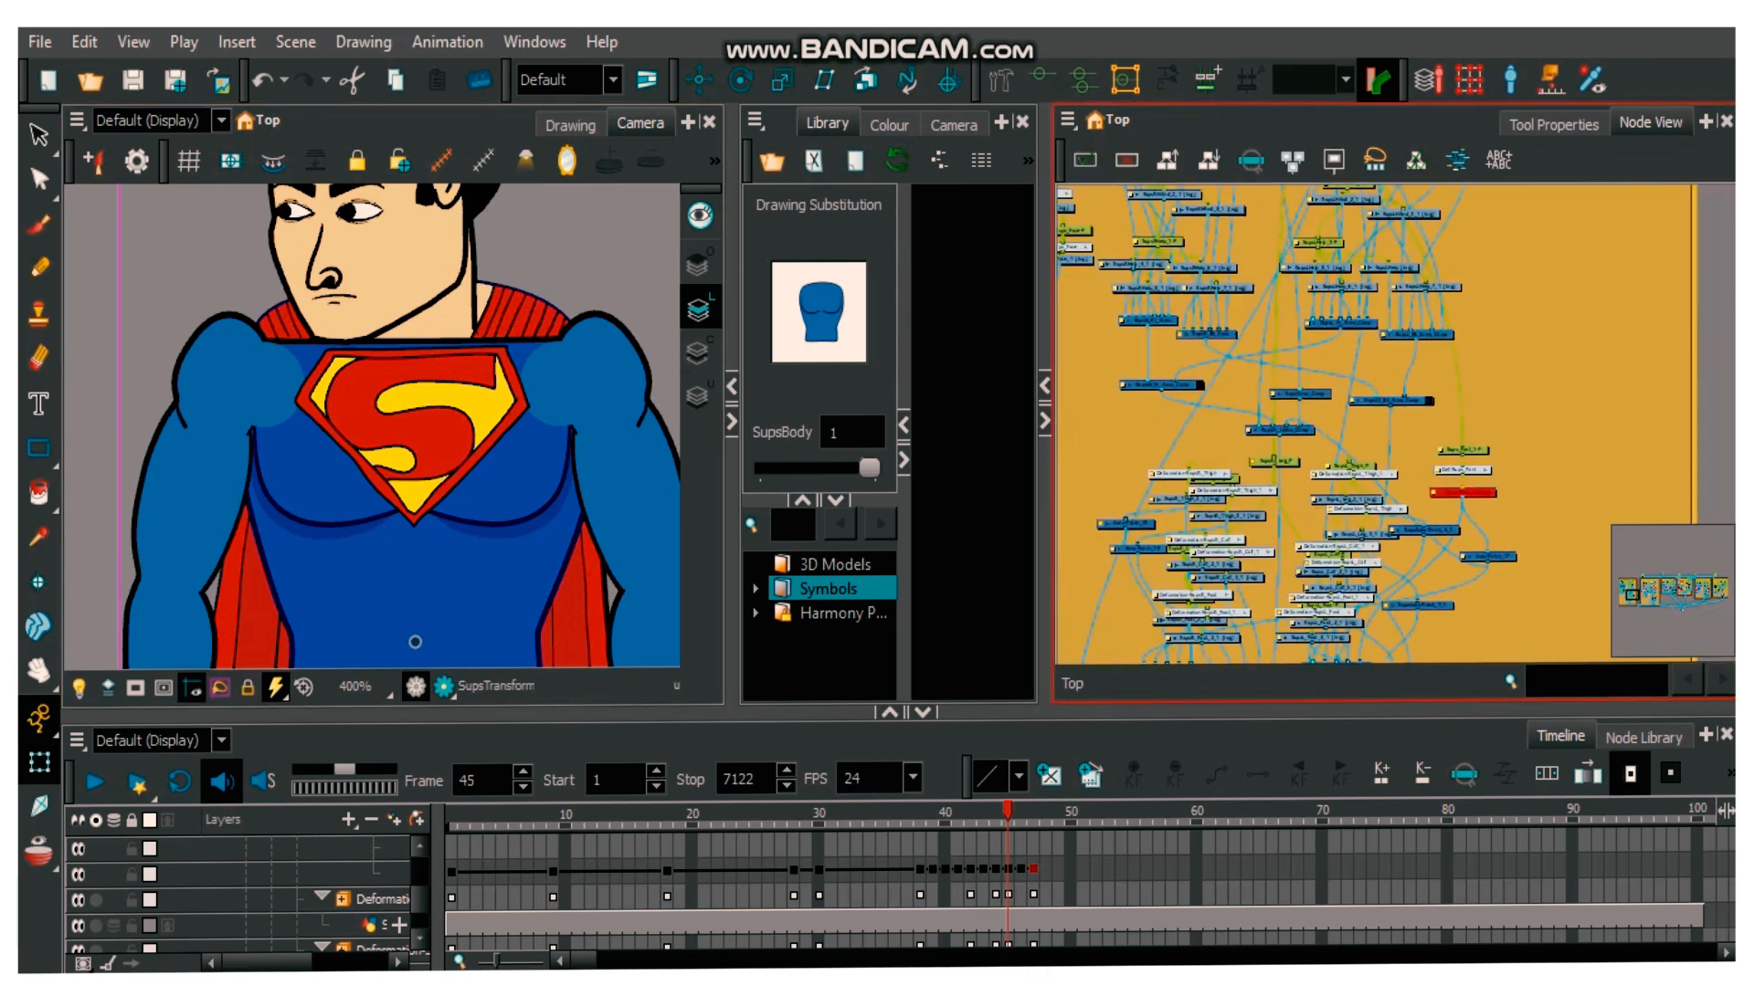
left_click_drag(1306, 640, 1470, 197)
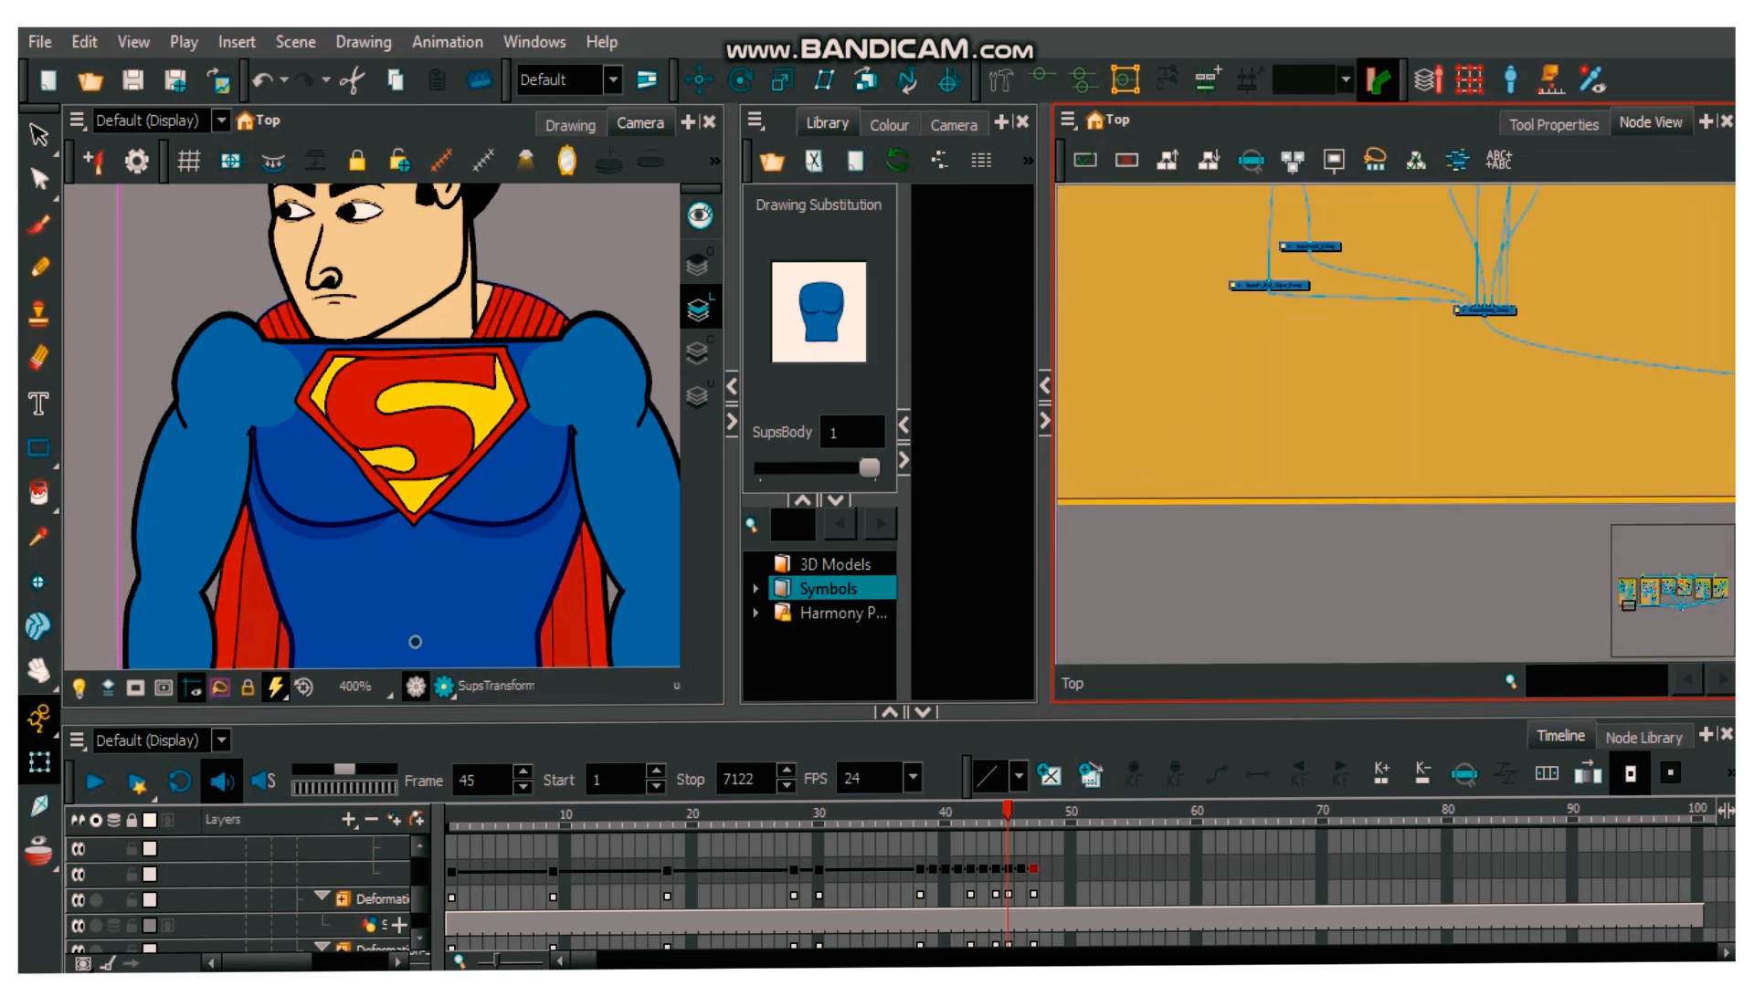
left_click(1486, 311)
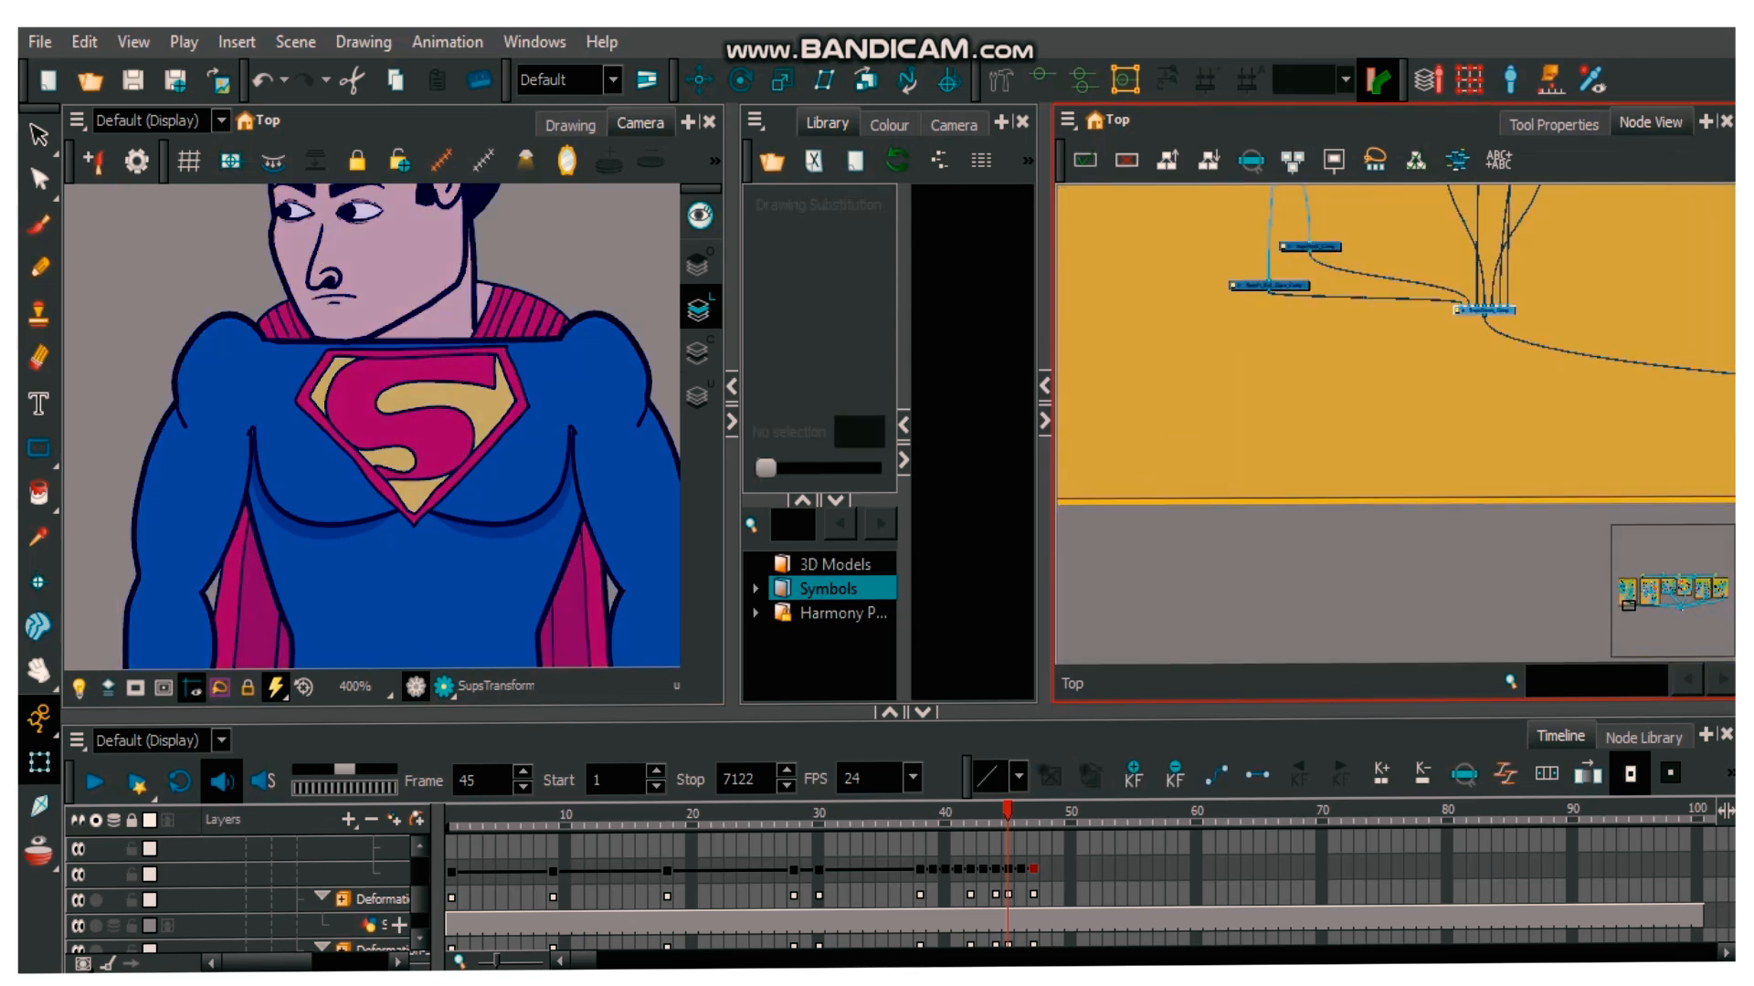
scroll(1507, 315, "up", 1)
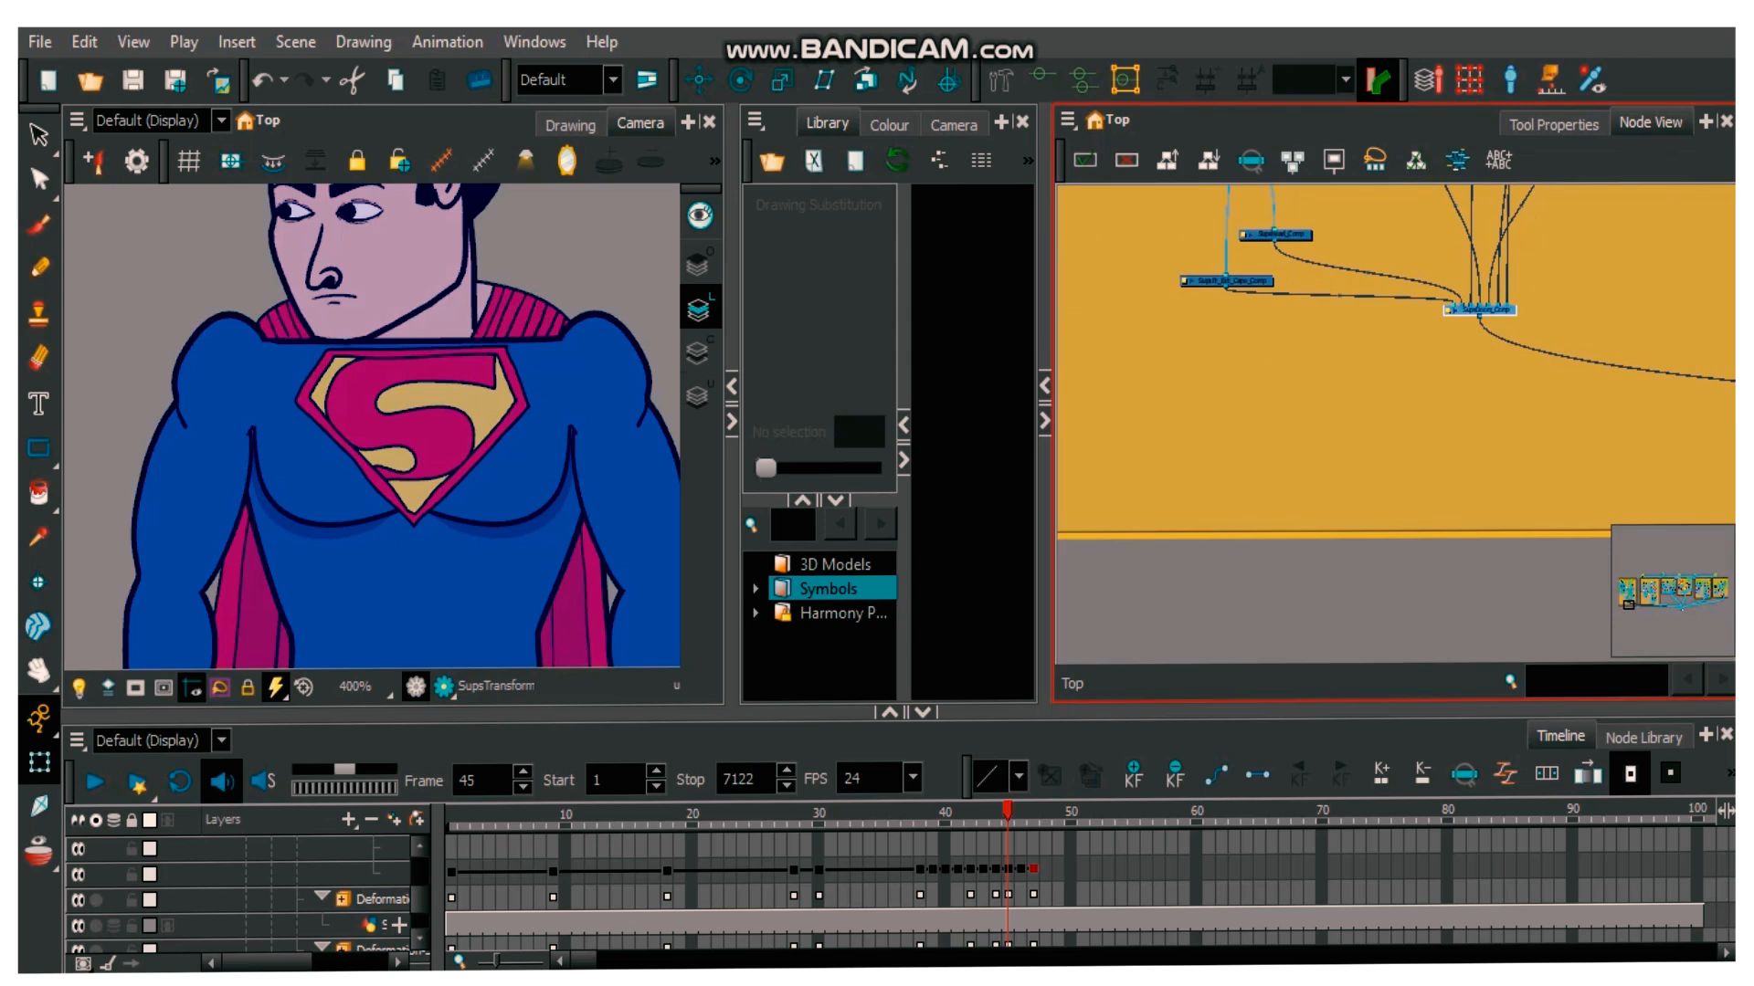
key("d")
scroll(1404, 393, "down", 3)
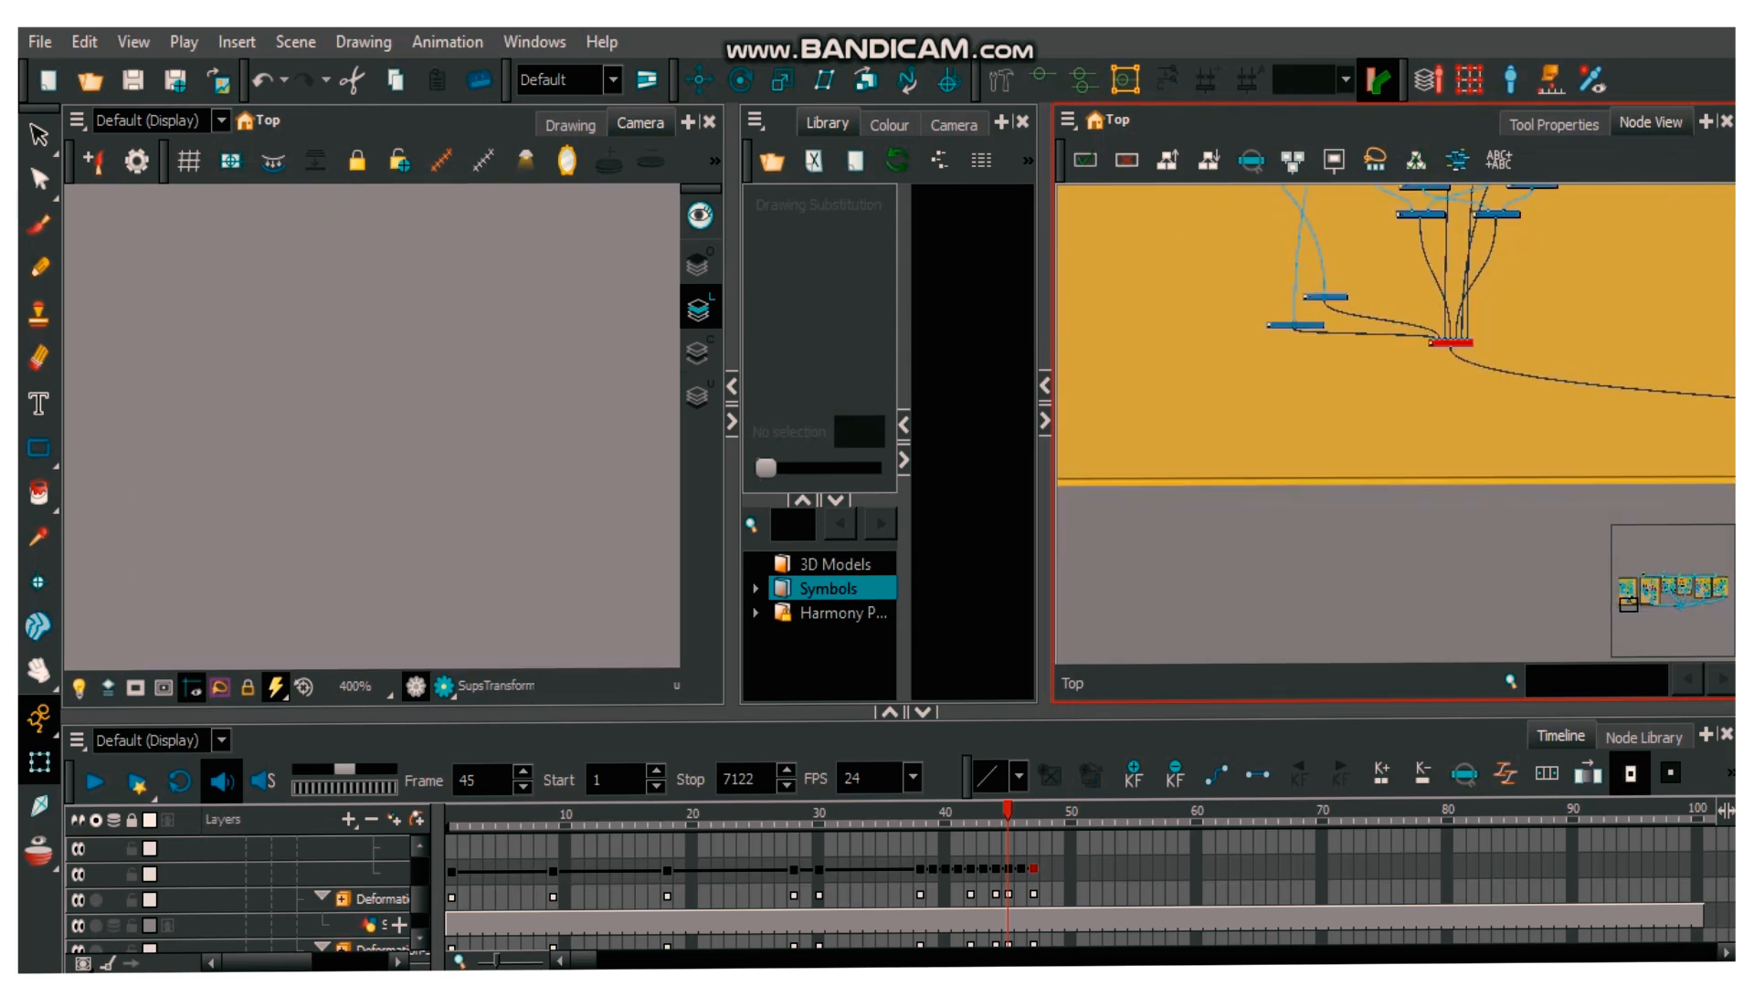
key("a")
- Disable the composite that combines the character's head parts
scroll(1352, 399, "down", 3)
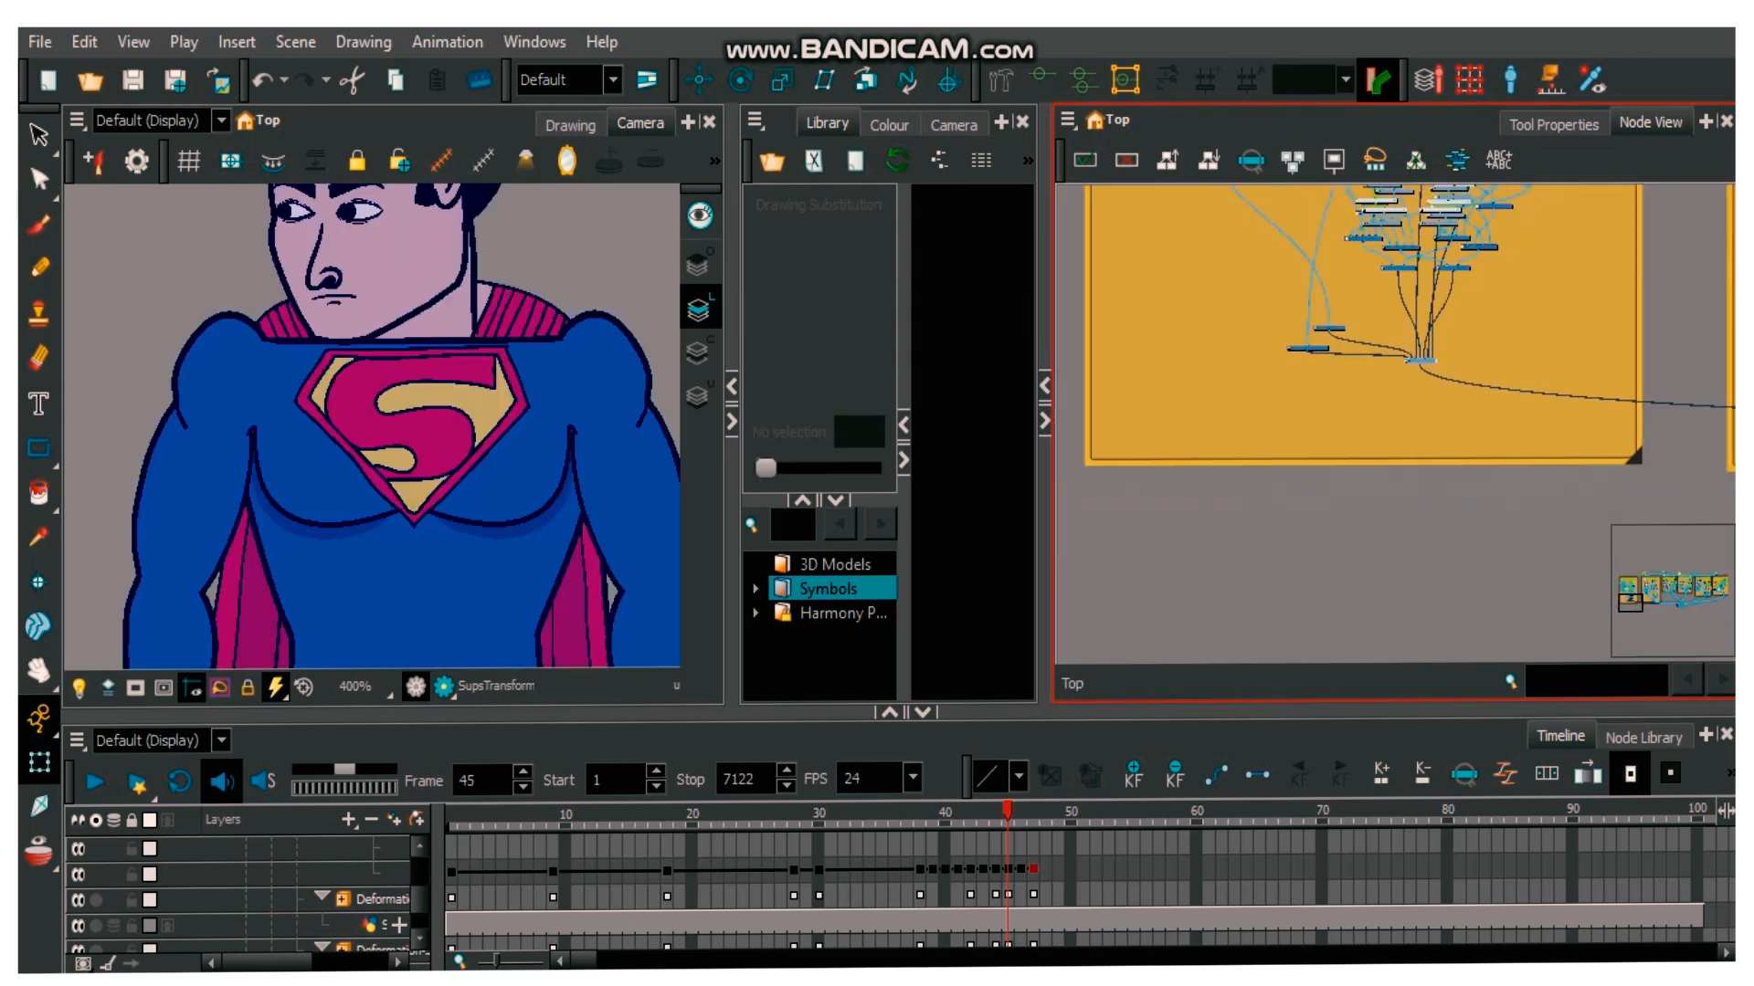
left_click_drag(1352, 399, 1452, 482)
scroll(1405, 239, "up", 5)
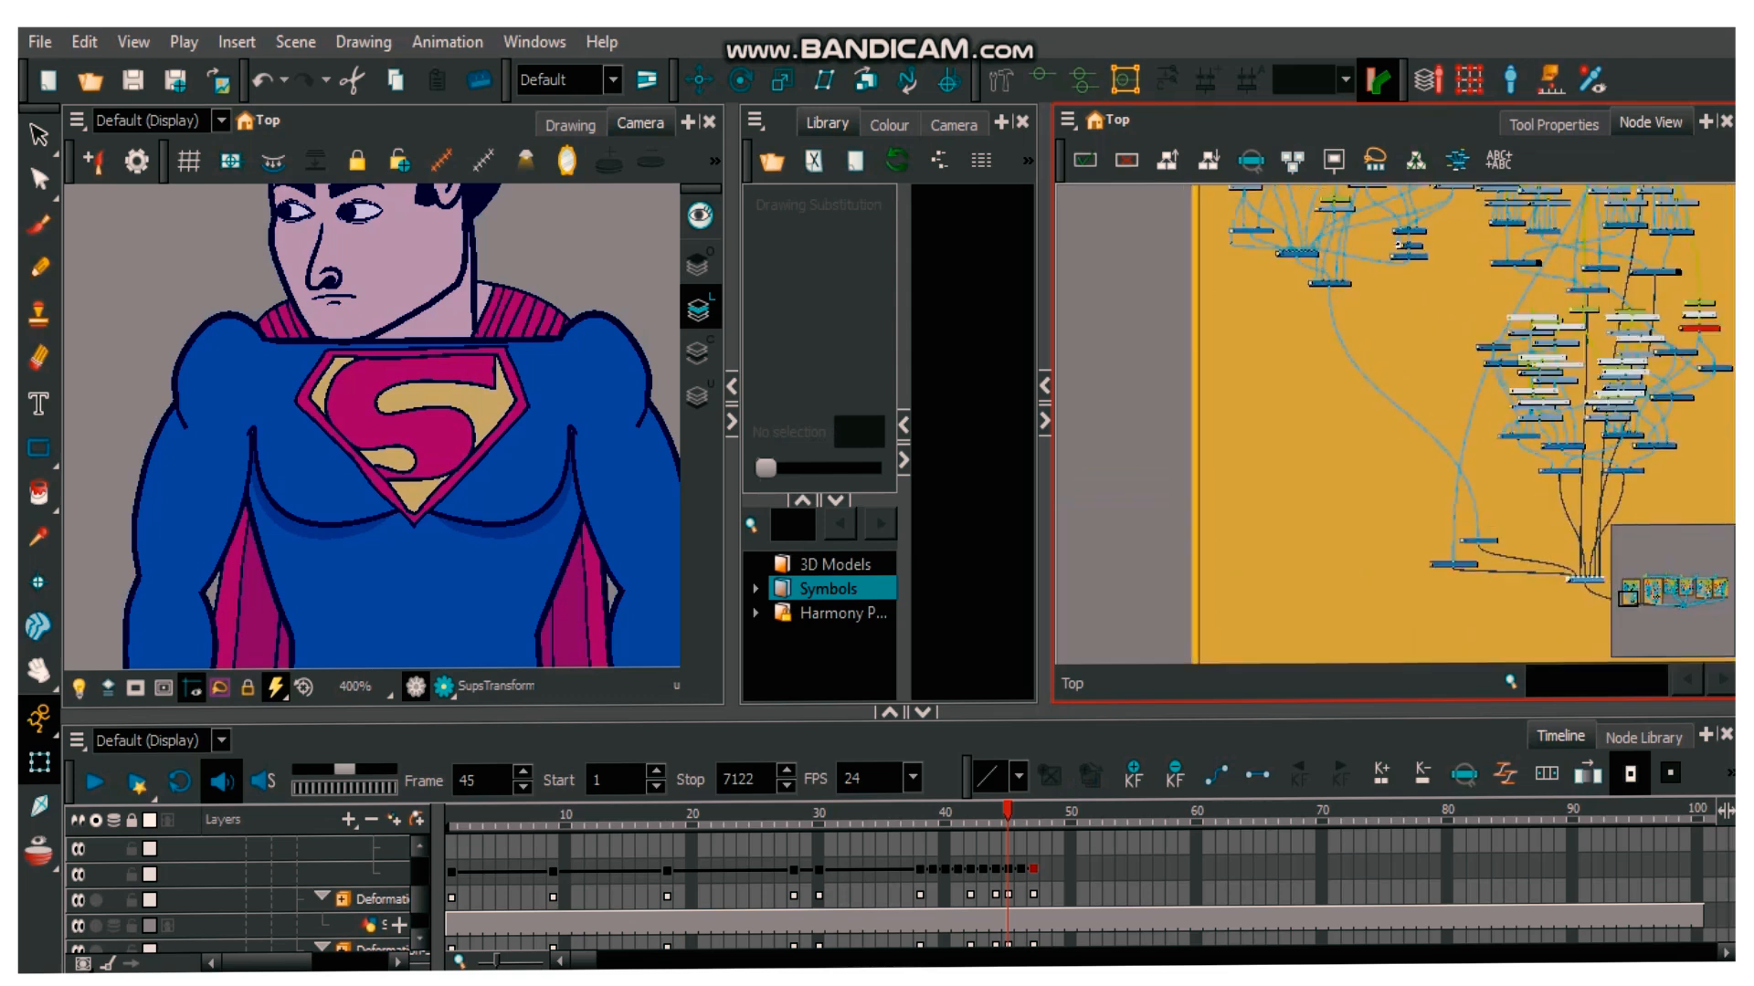
left_click(1327, 284)
key("d")
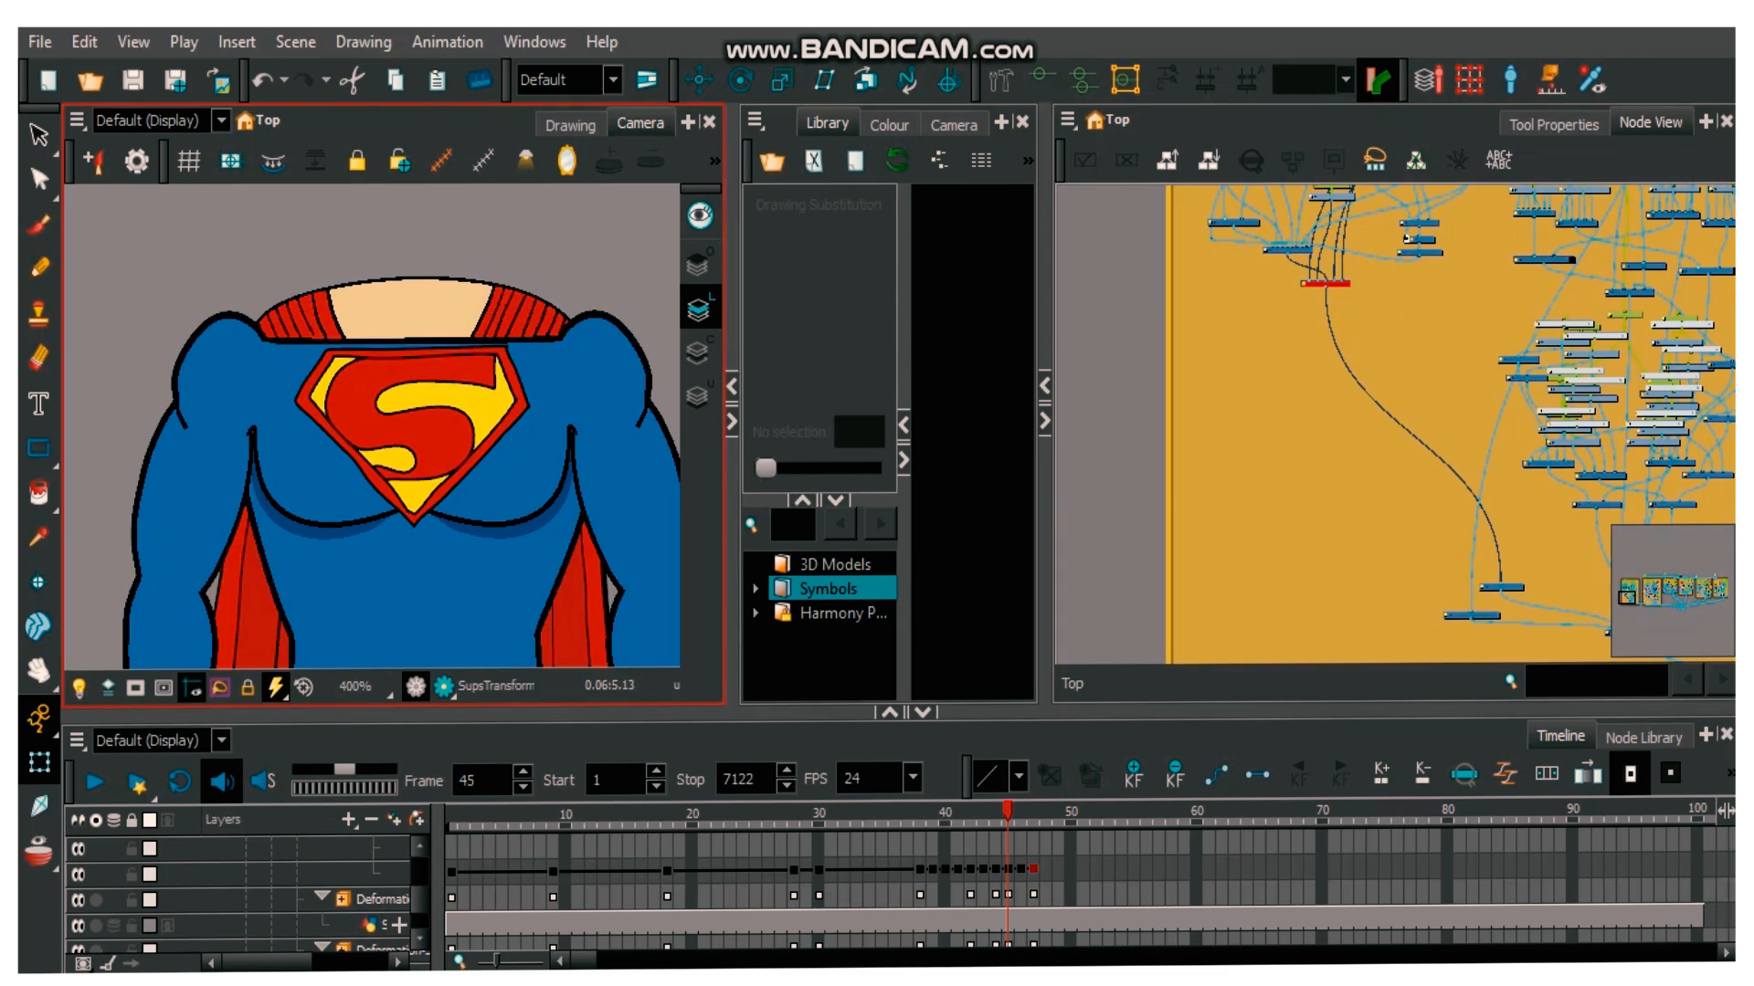
- Check the torso area of the figure by selecting the SupsCollar drawing and the SupsBody drawing
left_click(449, 315)
scroll(459, 379, "down", 4)
key("space")
left_click_drag(460, 378, 451, 356)
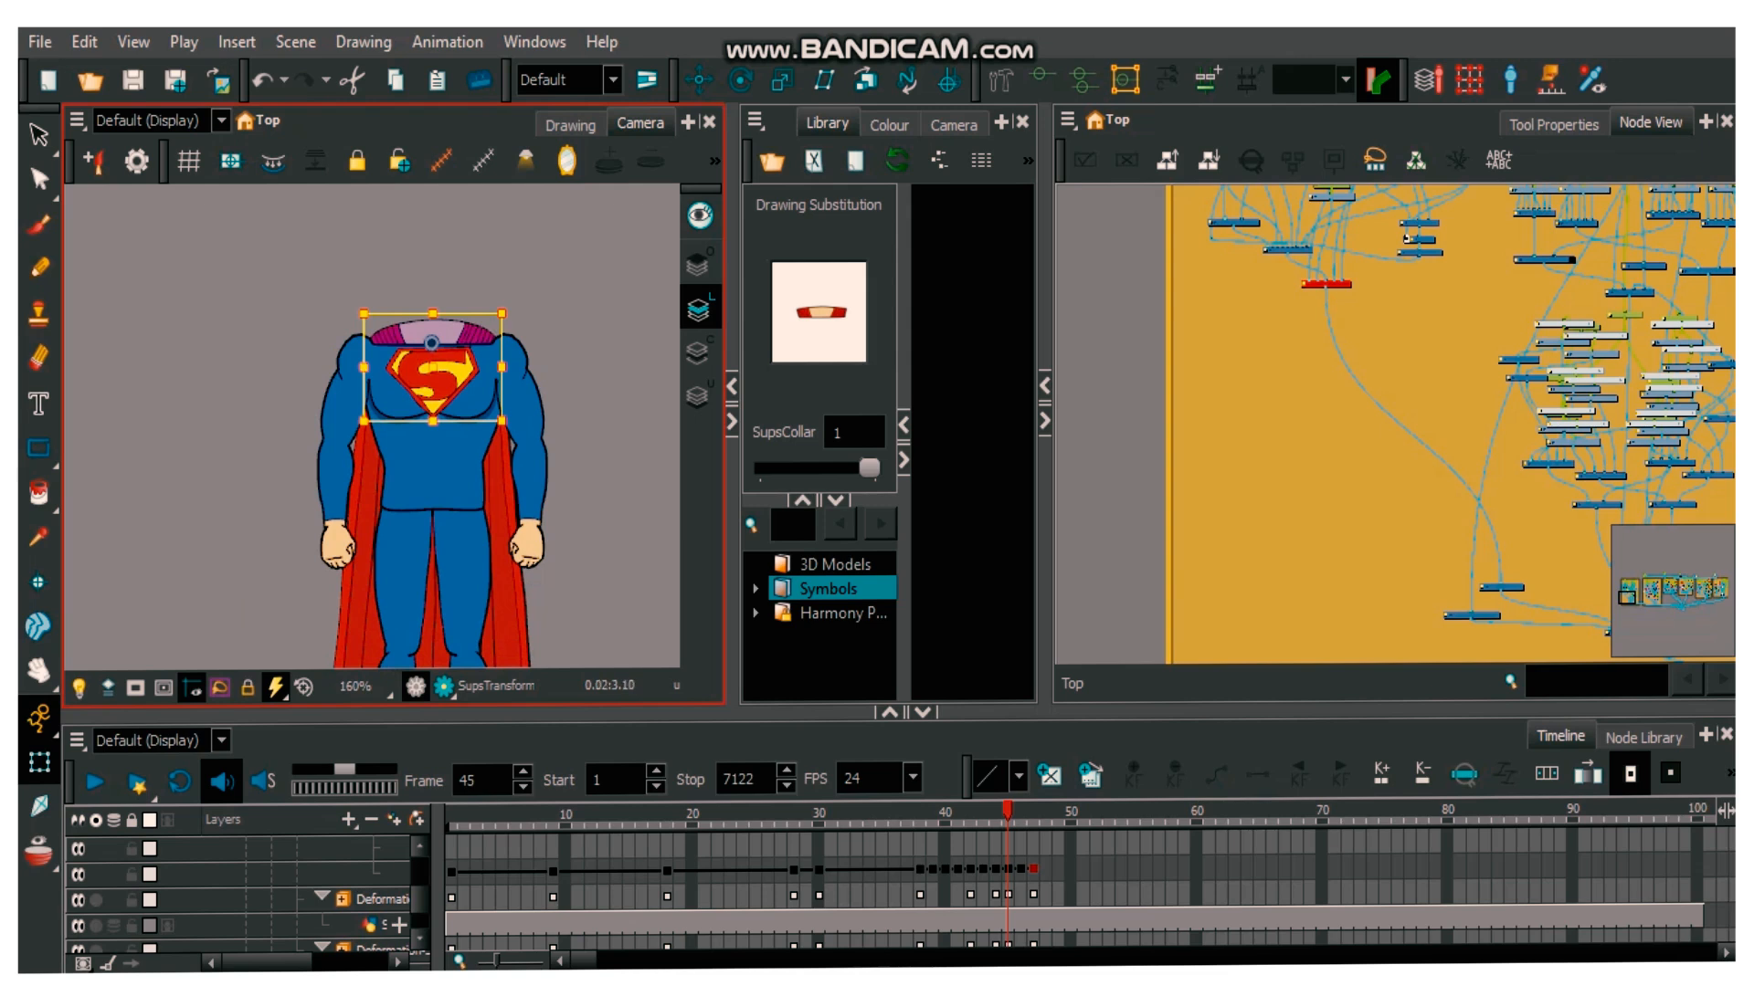
scroll(401, 383, "down", 2)
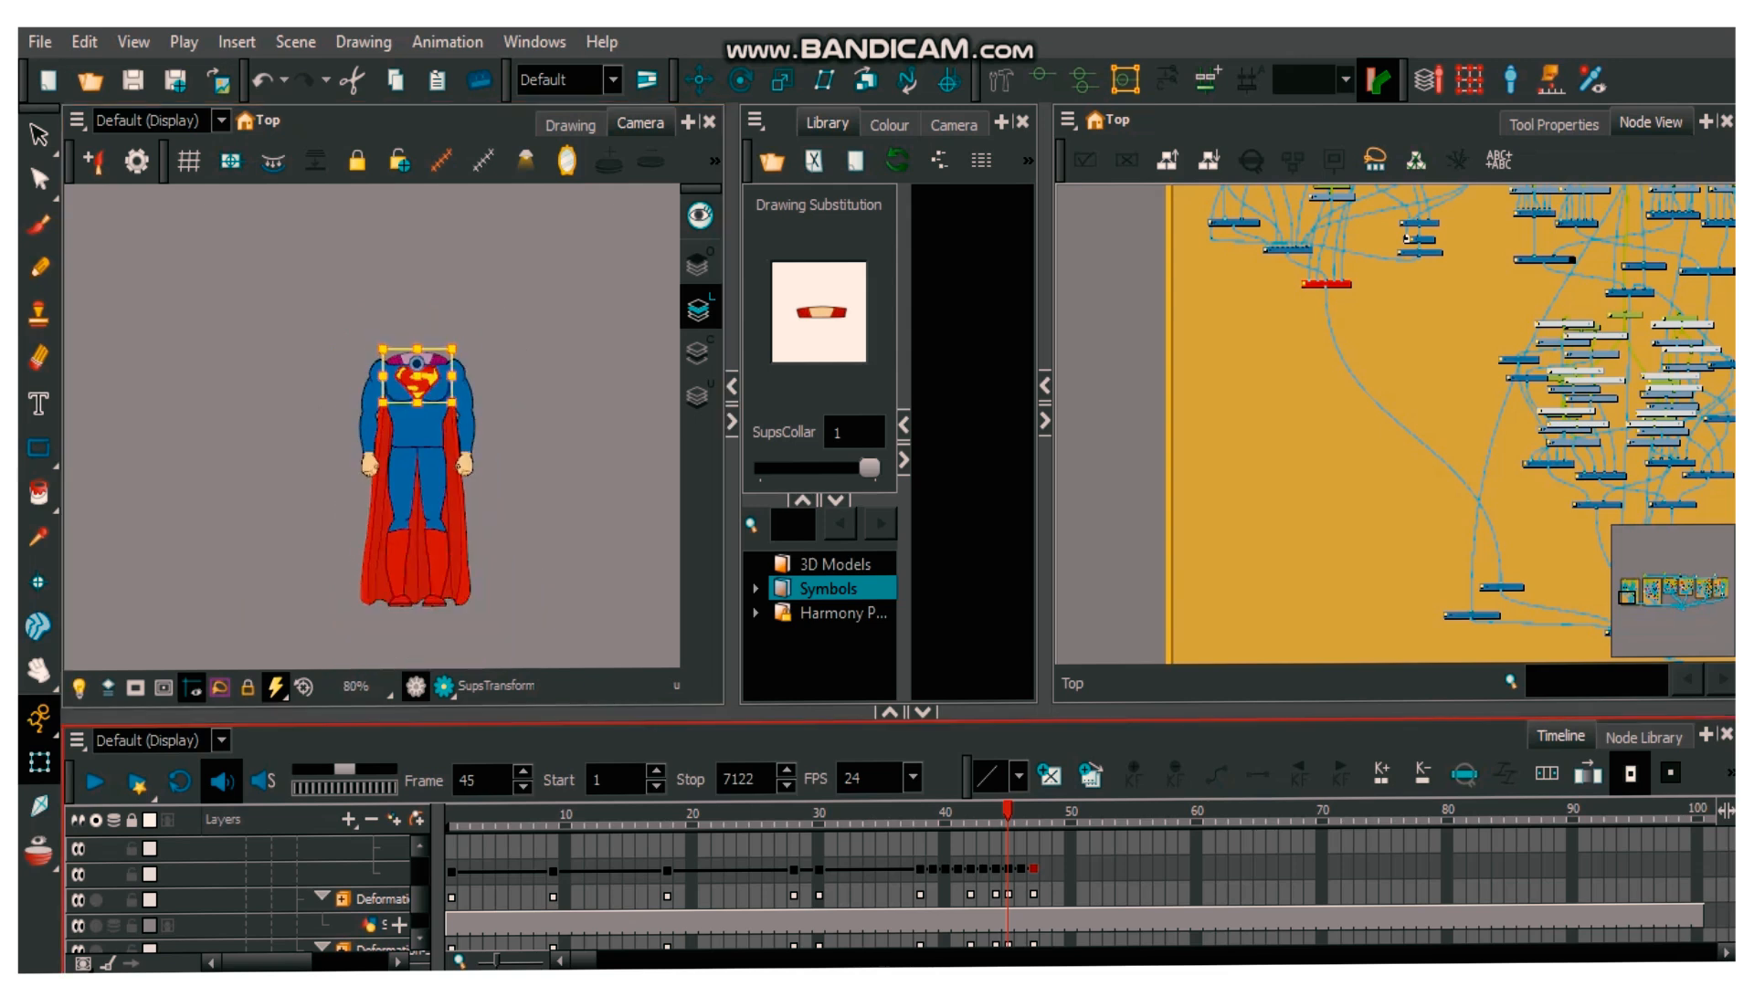
scroll(415, 427, "up", 2)
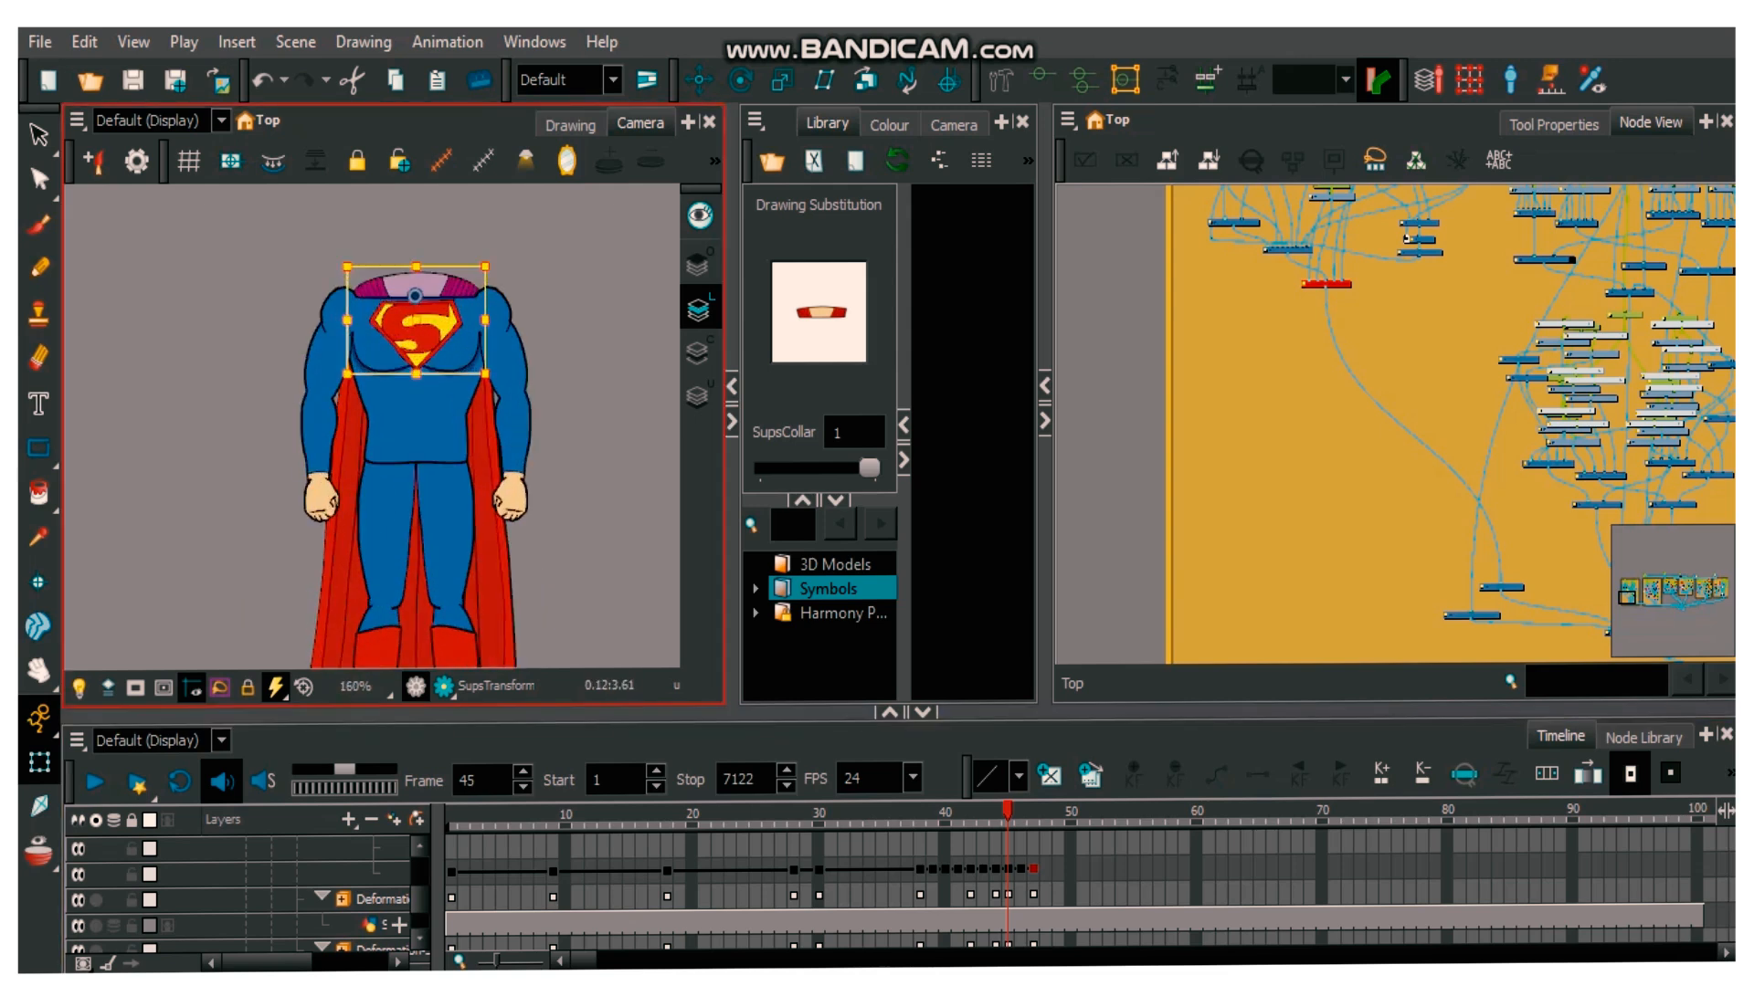
left_click(415, 422)
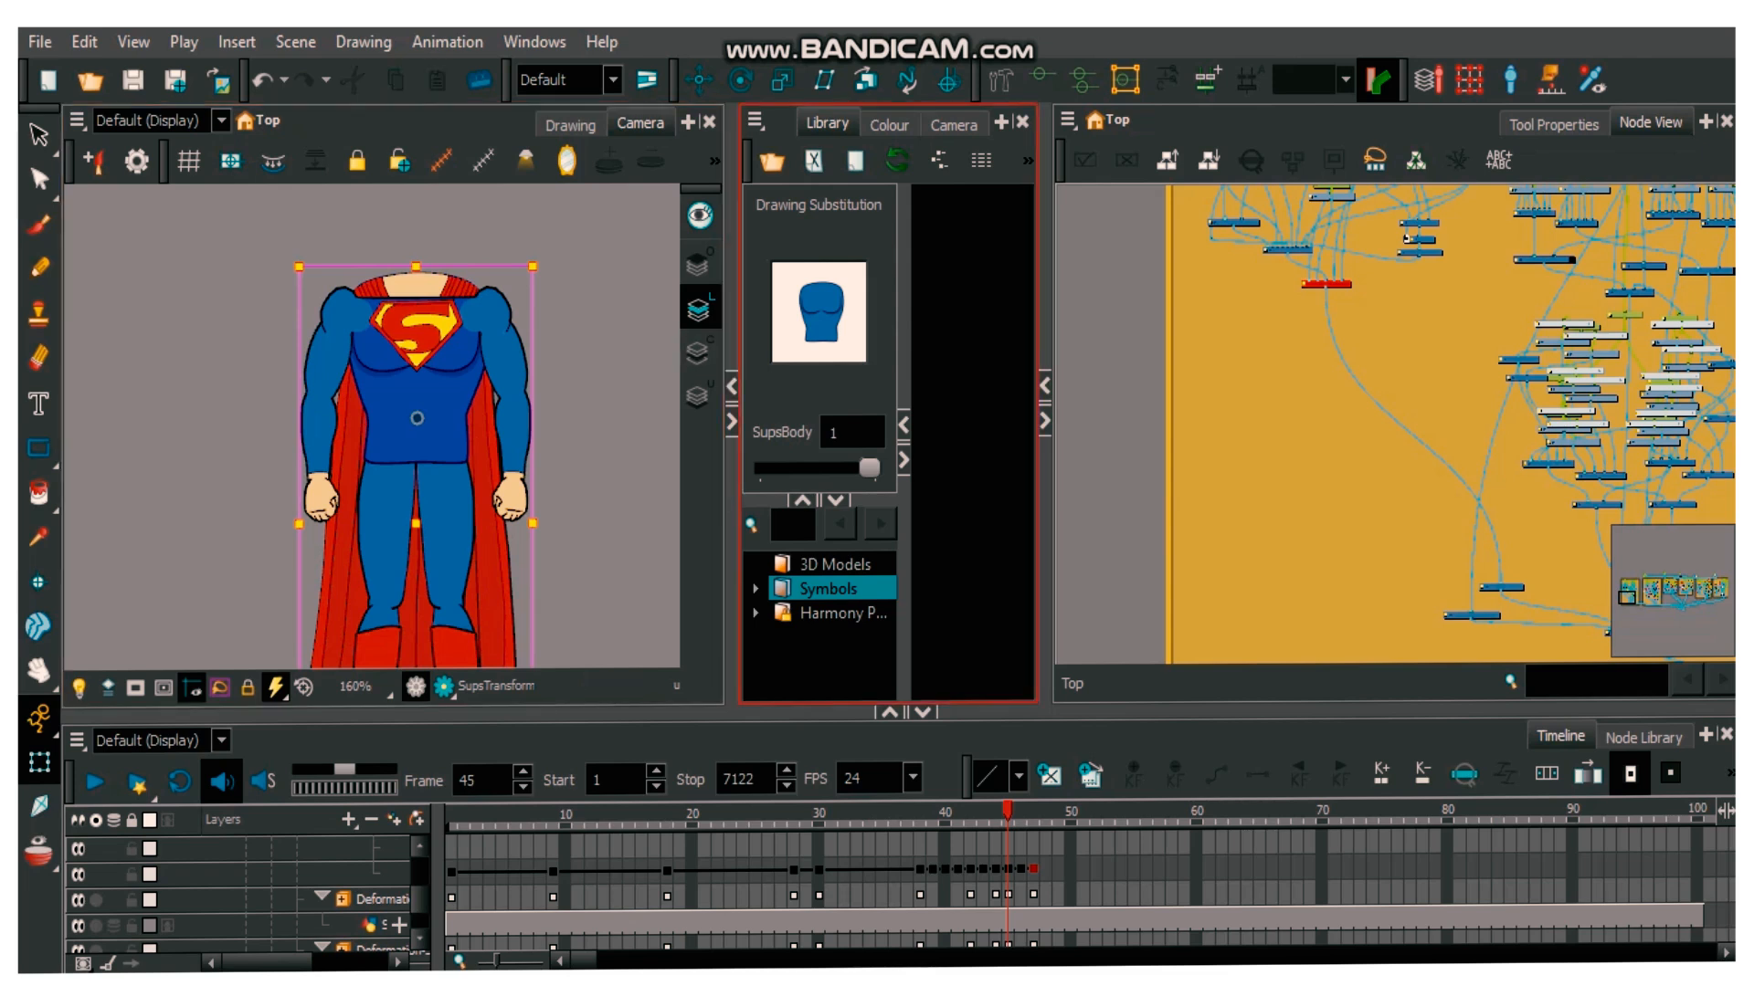
- Locate the SupsR_UpArm drawing in the network and disable the composite that combines the front arms
left_click(331, 352)
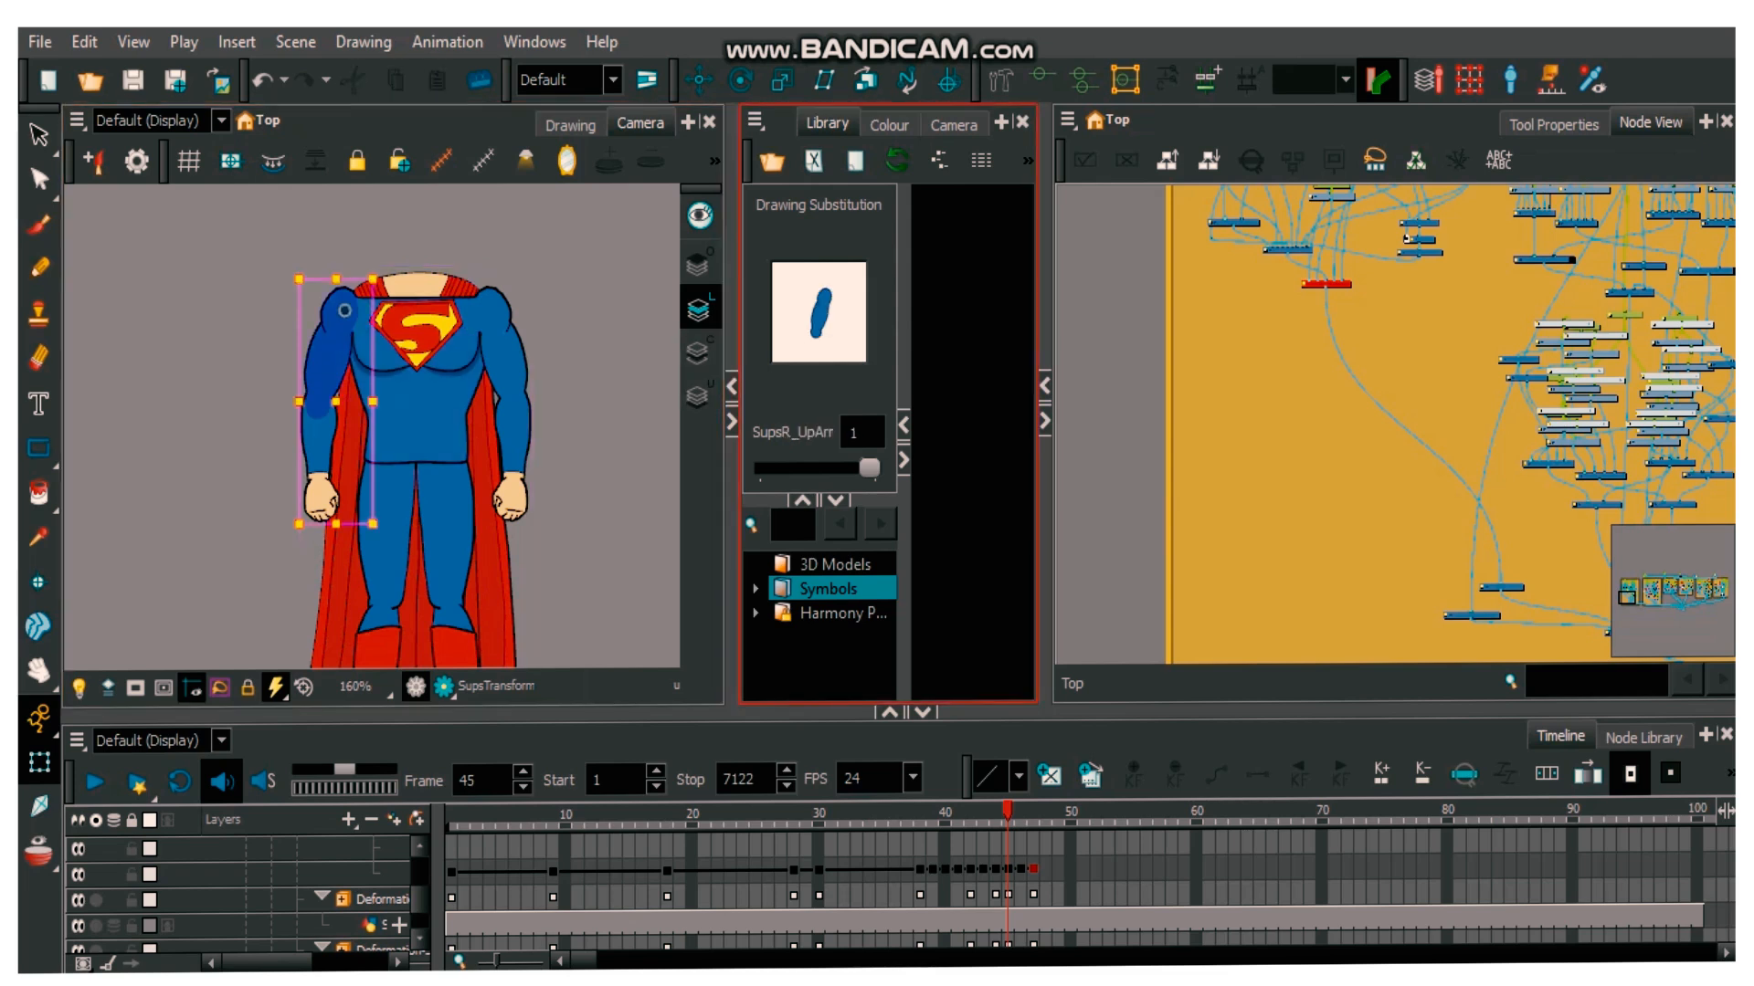
left_click(1251, 161)
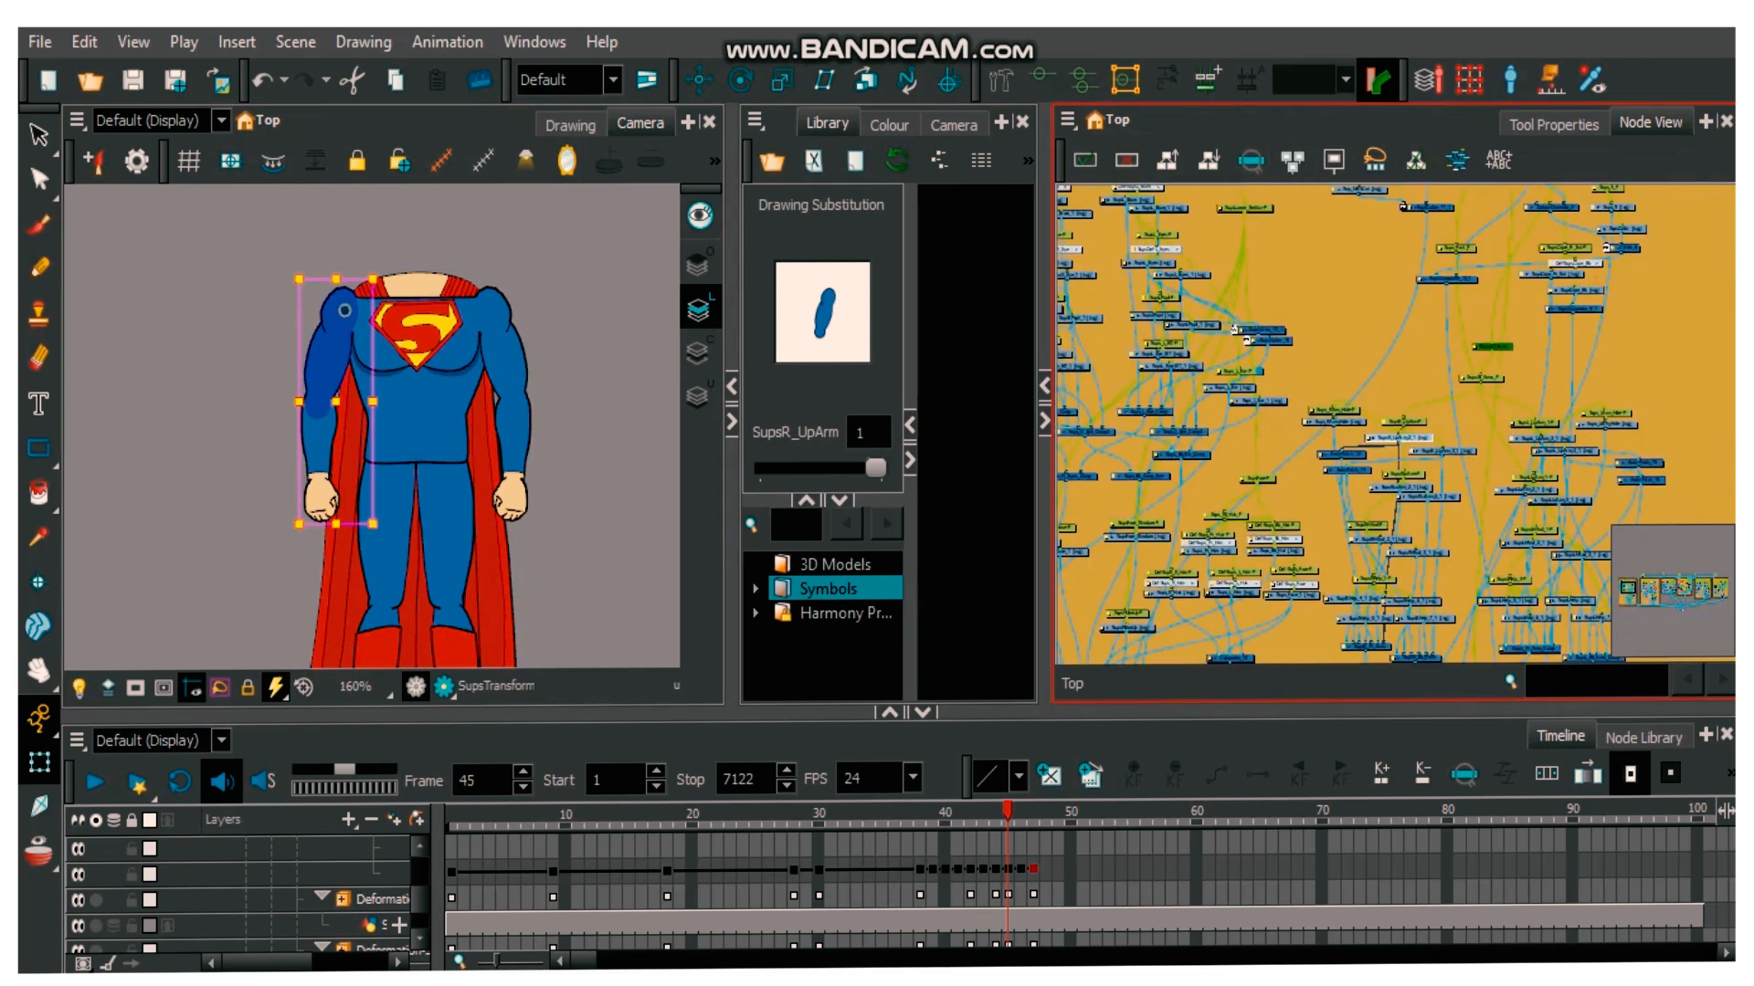
left_click_drag(1395, 456, 1385, 388)
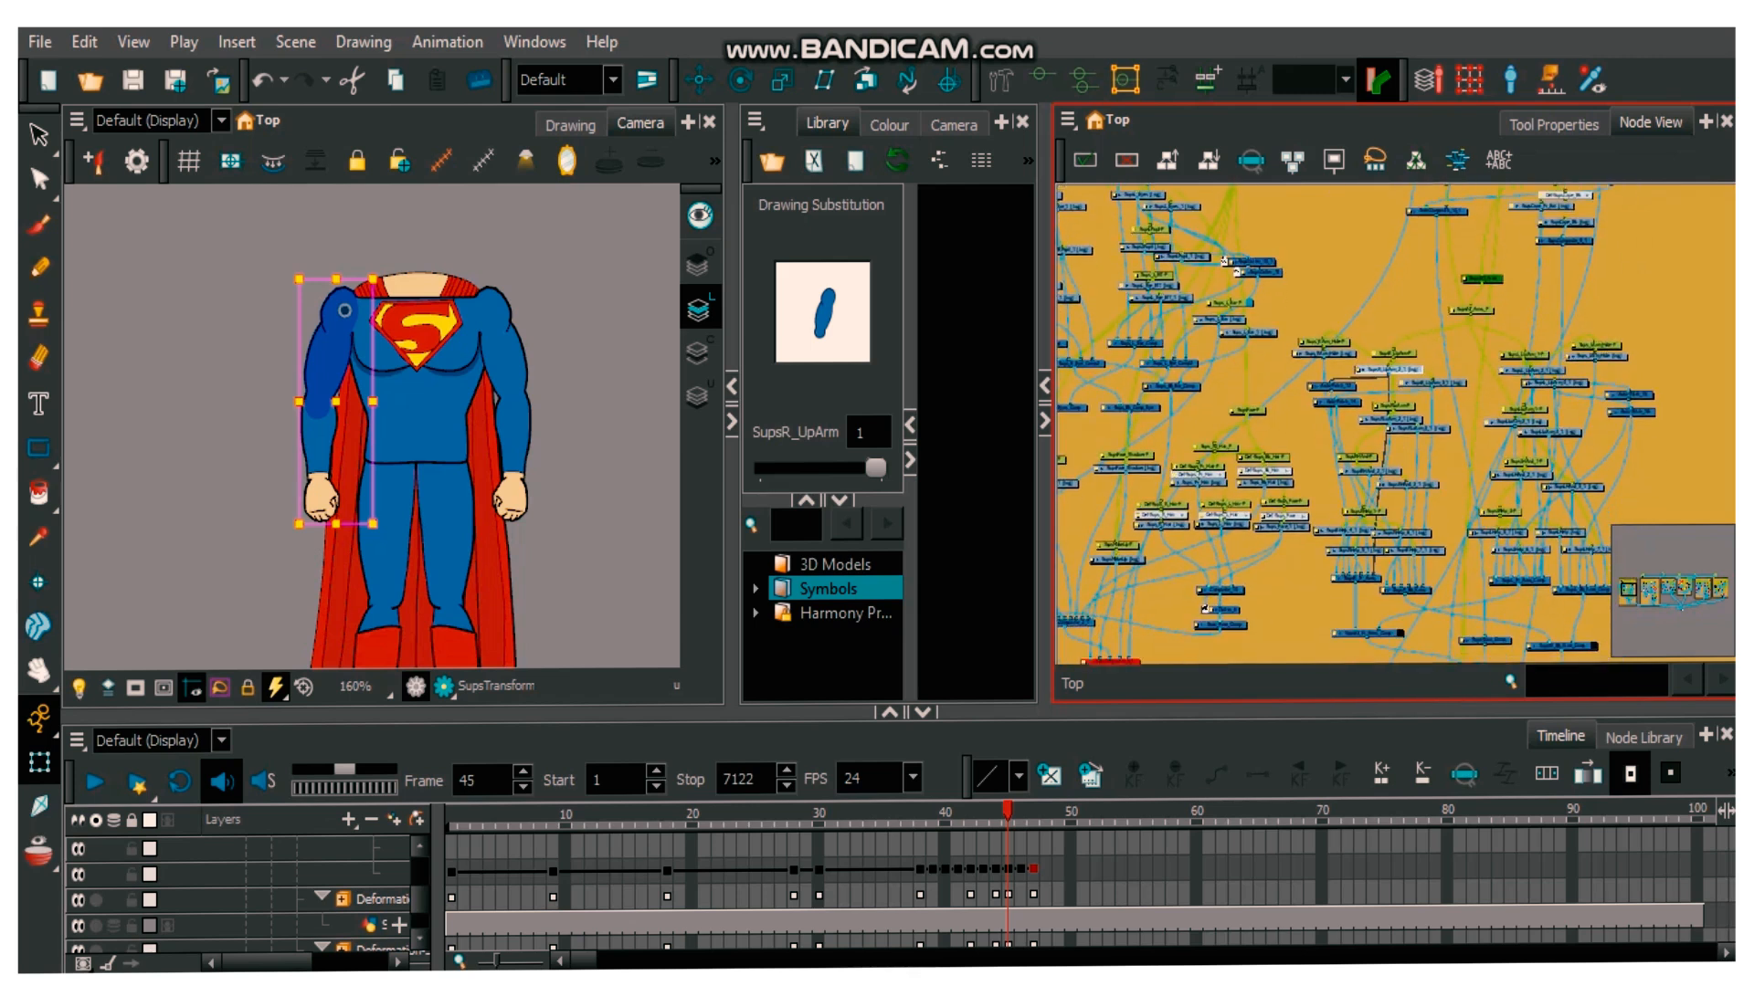
left_click(1356, 579)
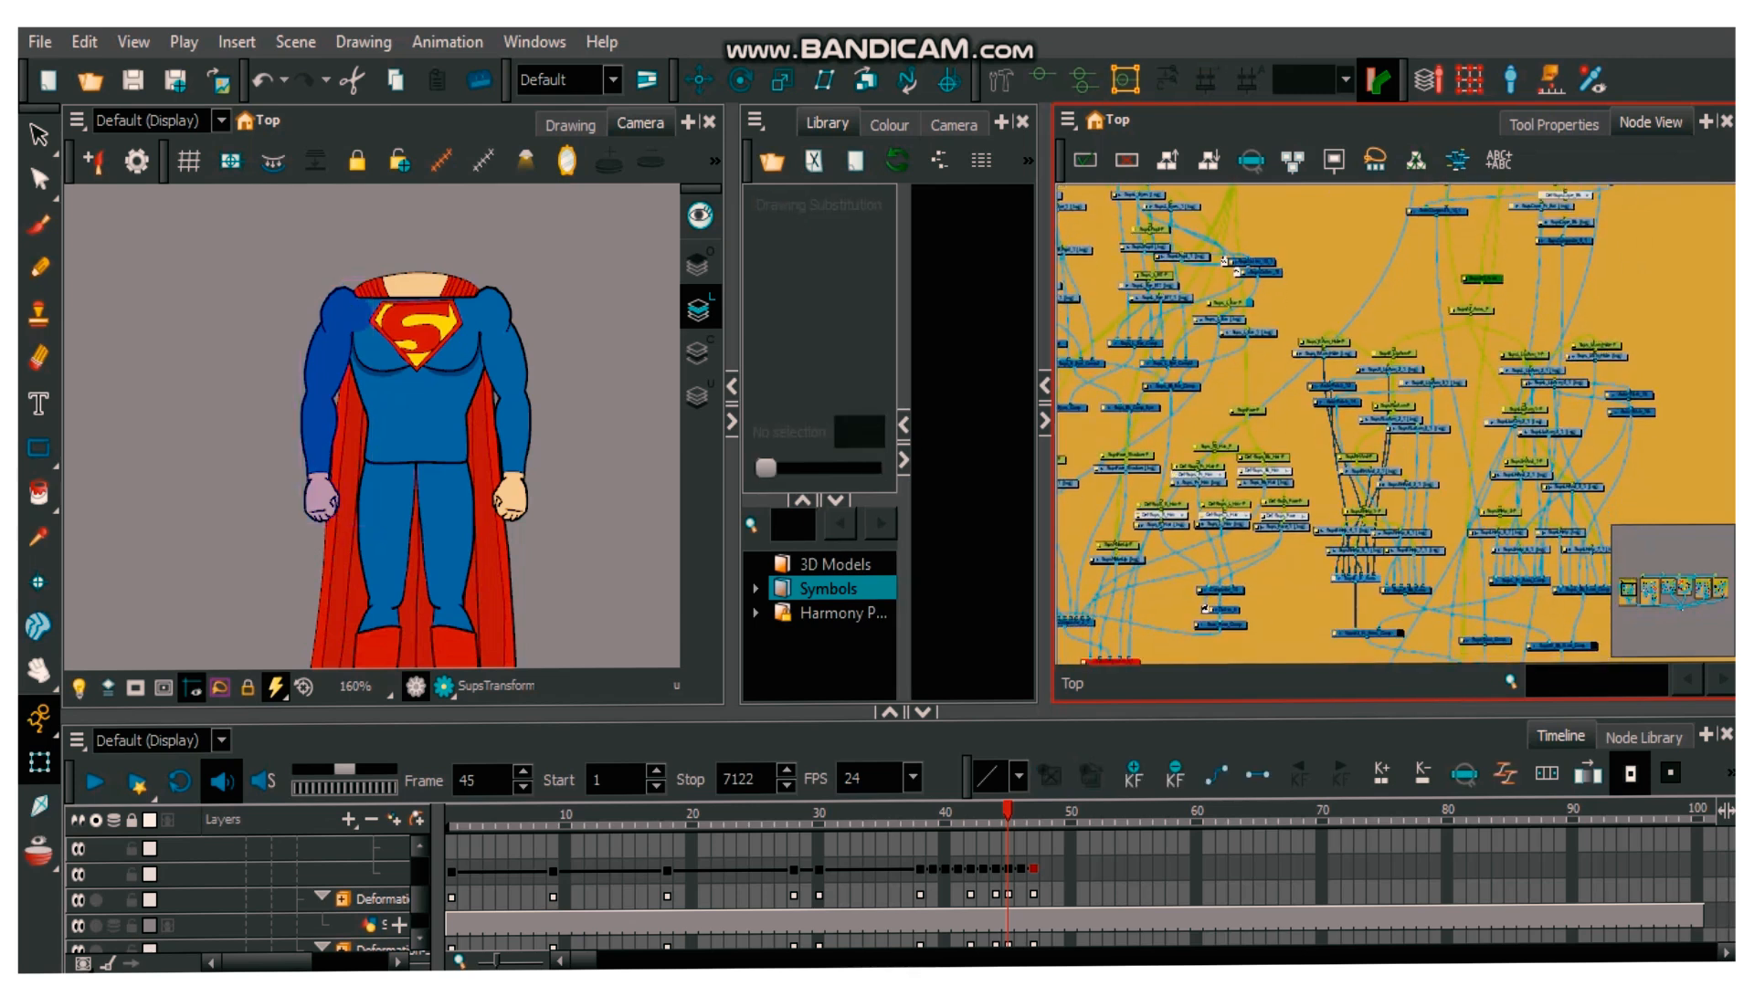
left_click(1365, 633)
key("d")
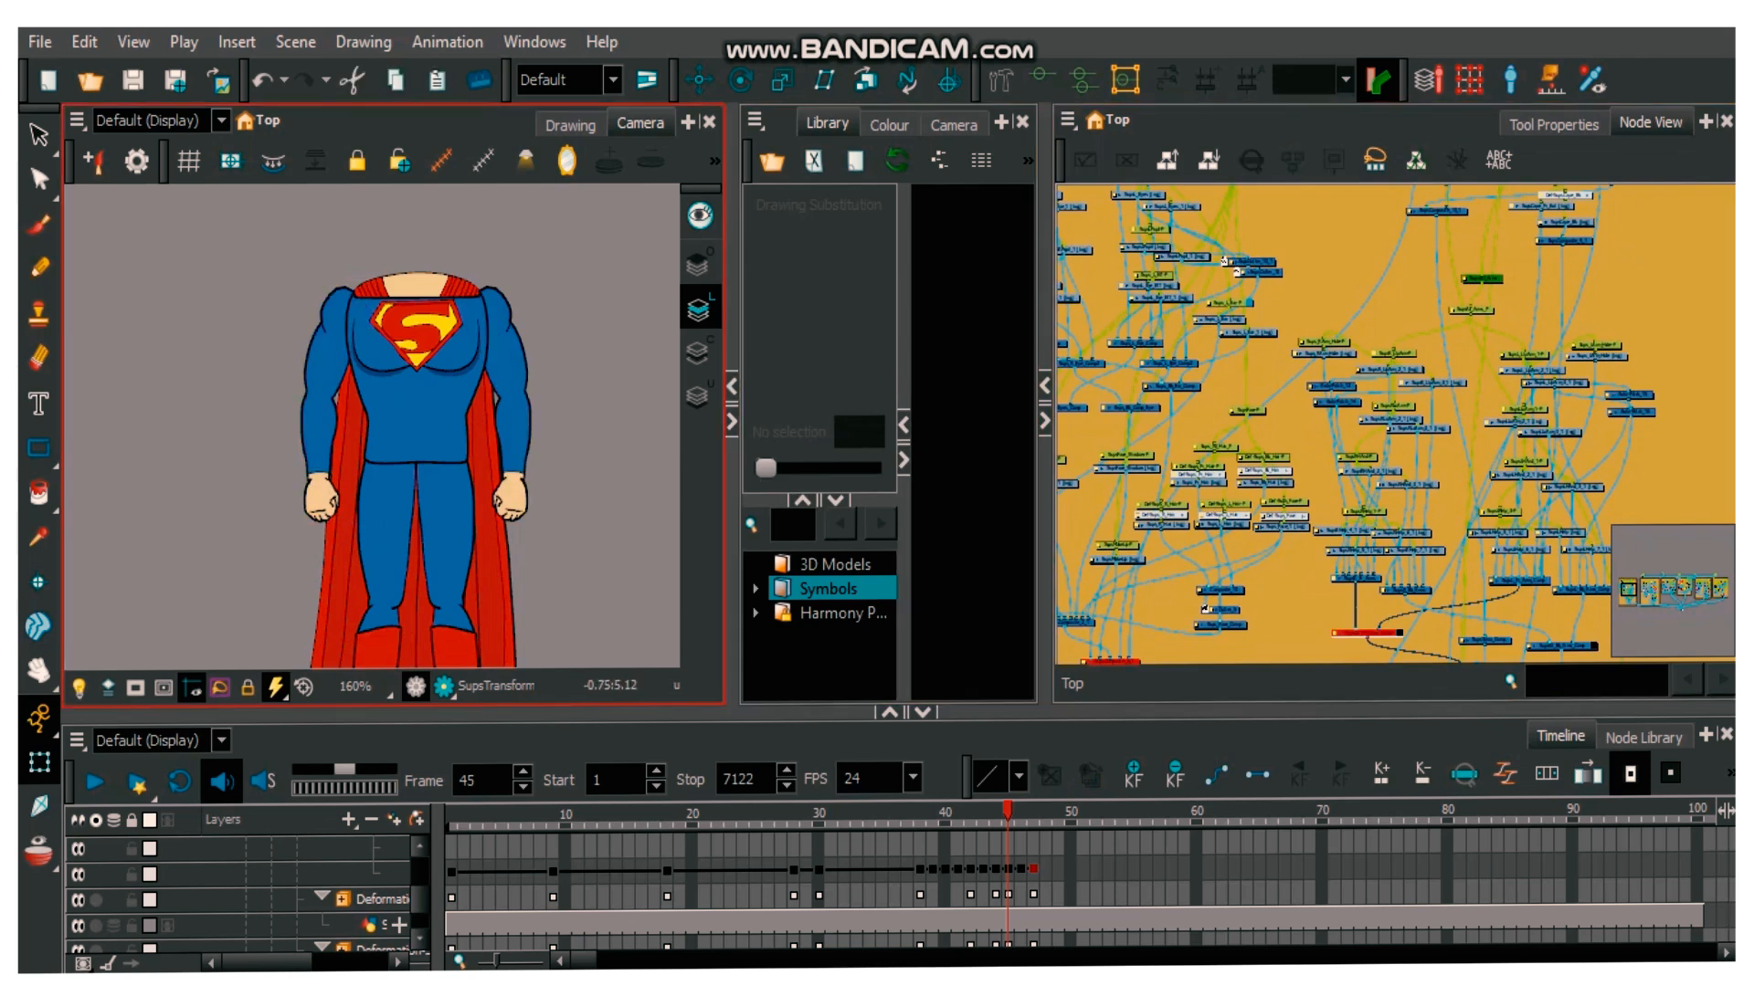
- Disable the SupsAll_Bk_Arms_Comp composite behind the body, and select the SupsBody torso drawing
scroll(416, 264, "up", 1)
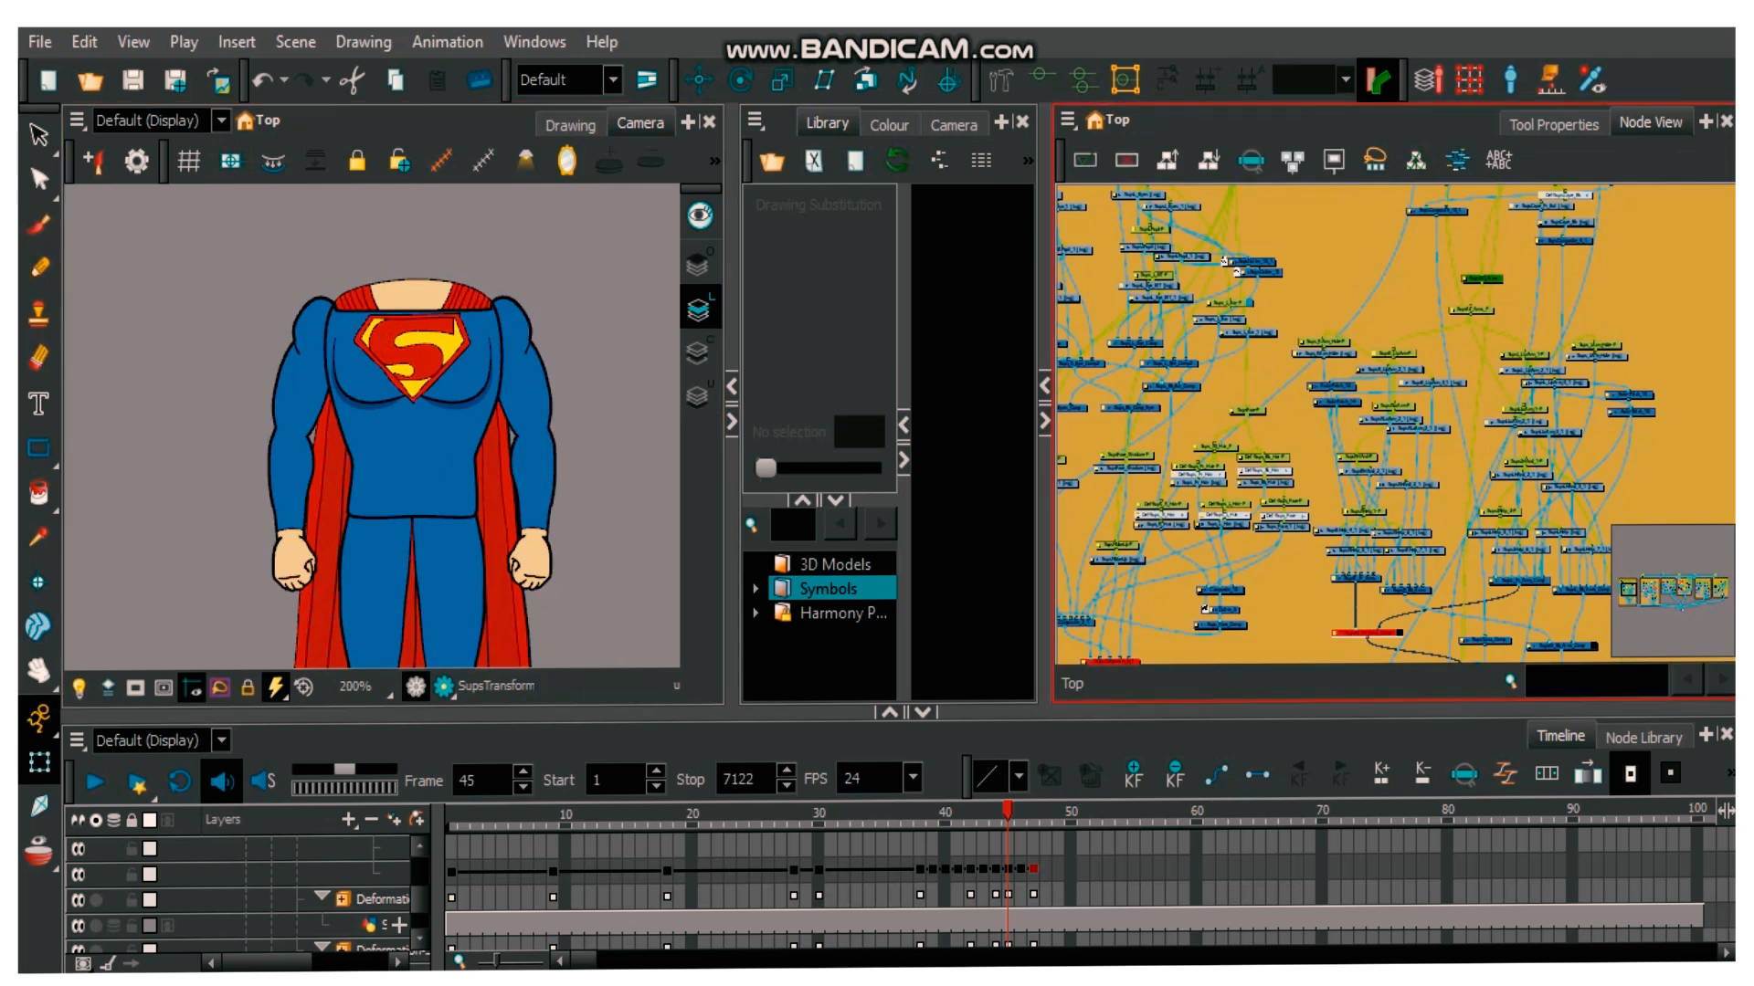
left_click_drag(1370, 439, 1348, 406)
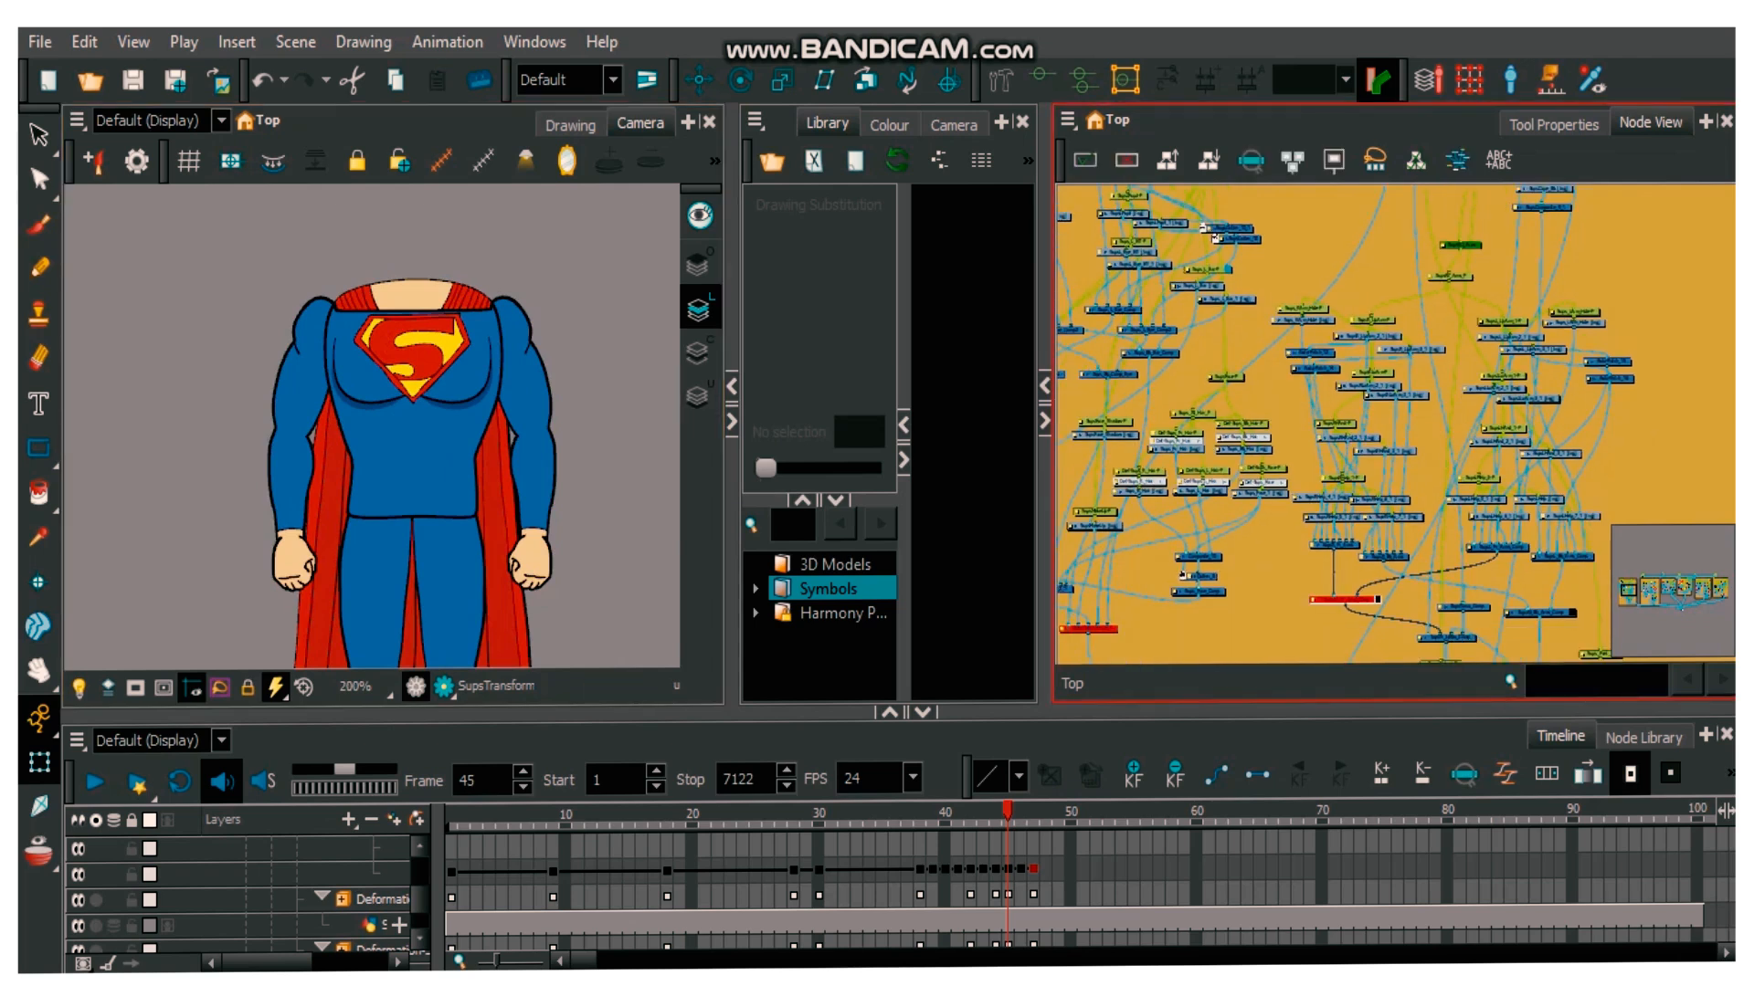
left_click(1541, 612)
key("d")
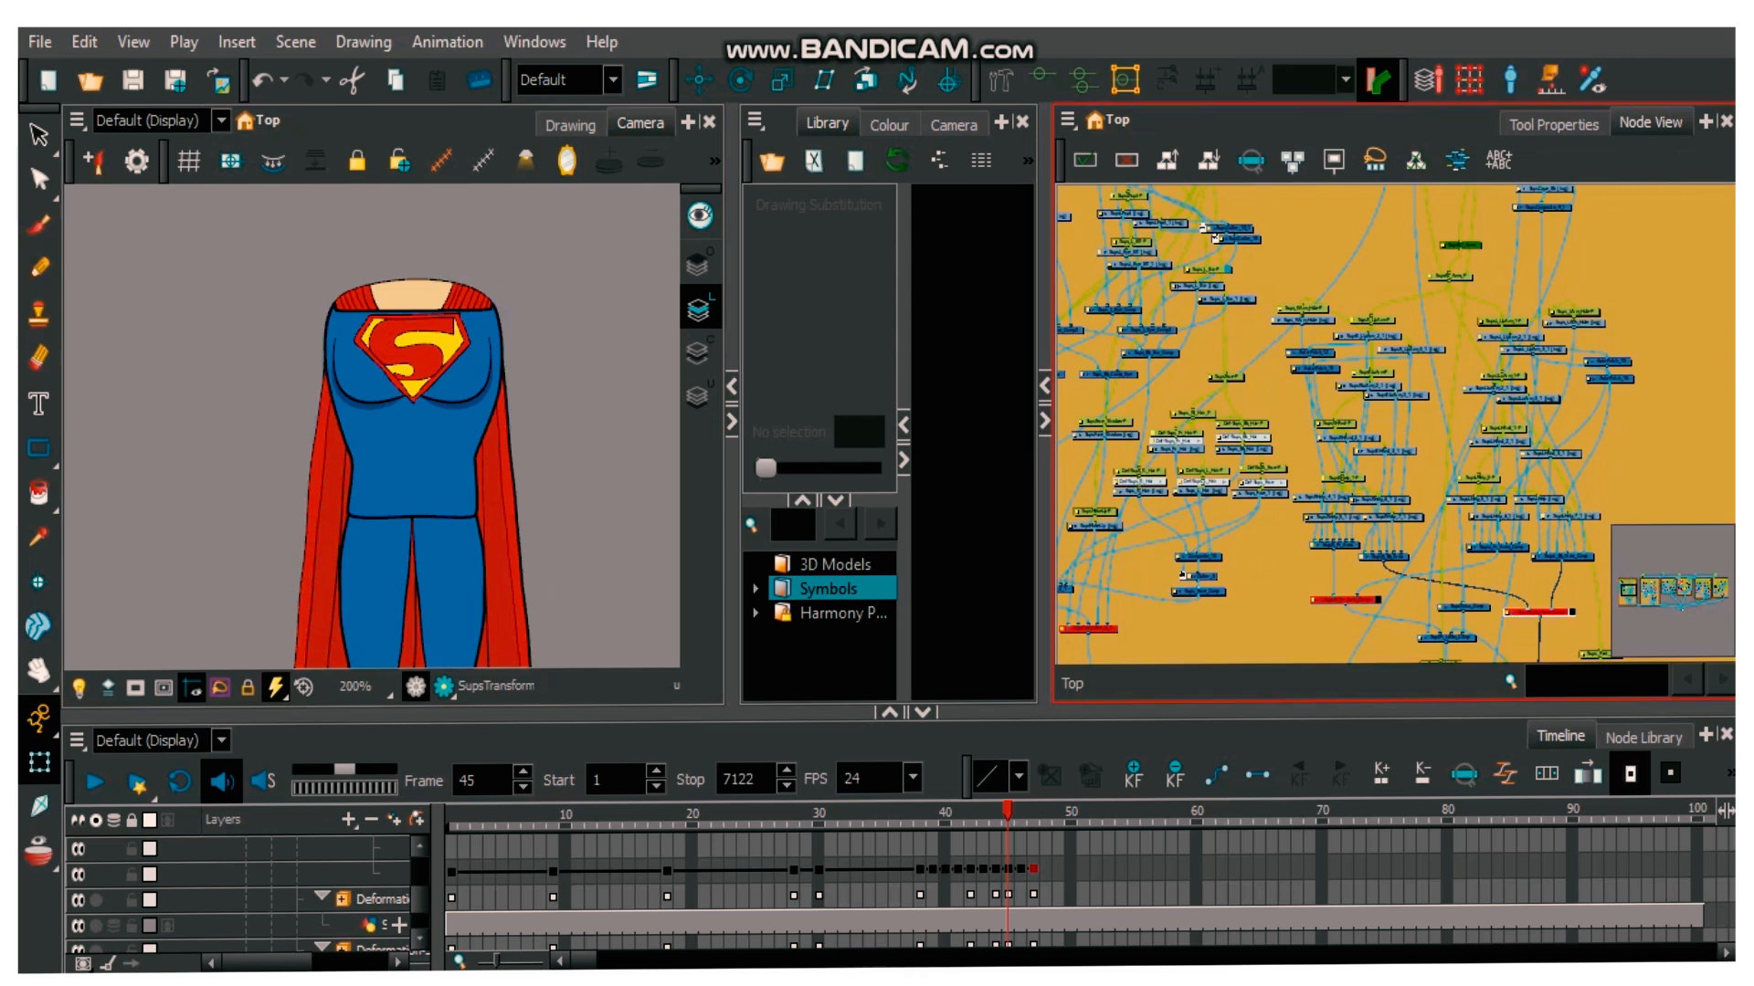
left_click(414, 447)
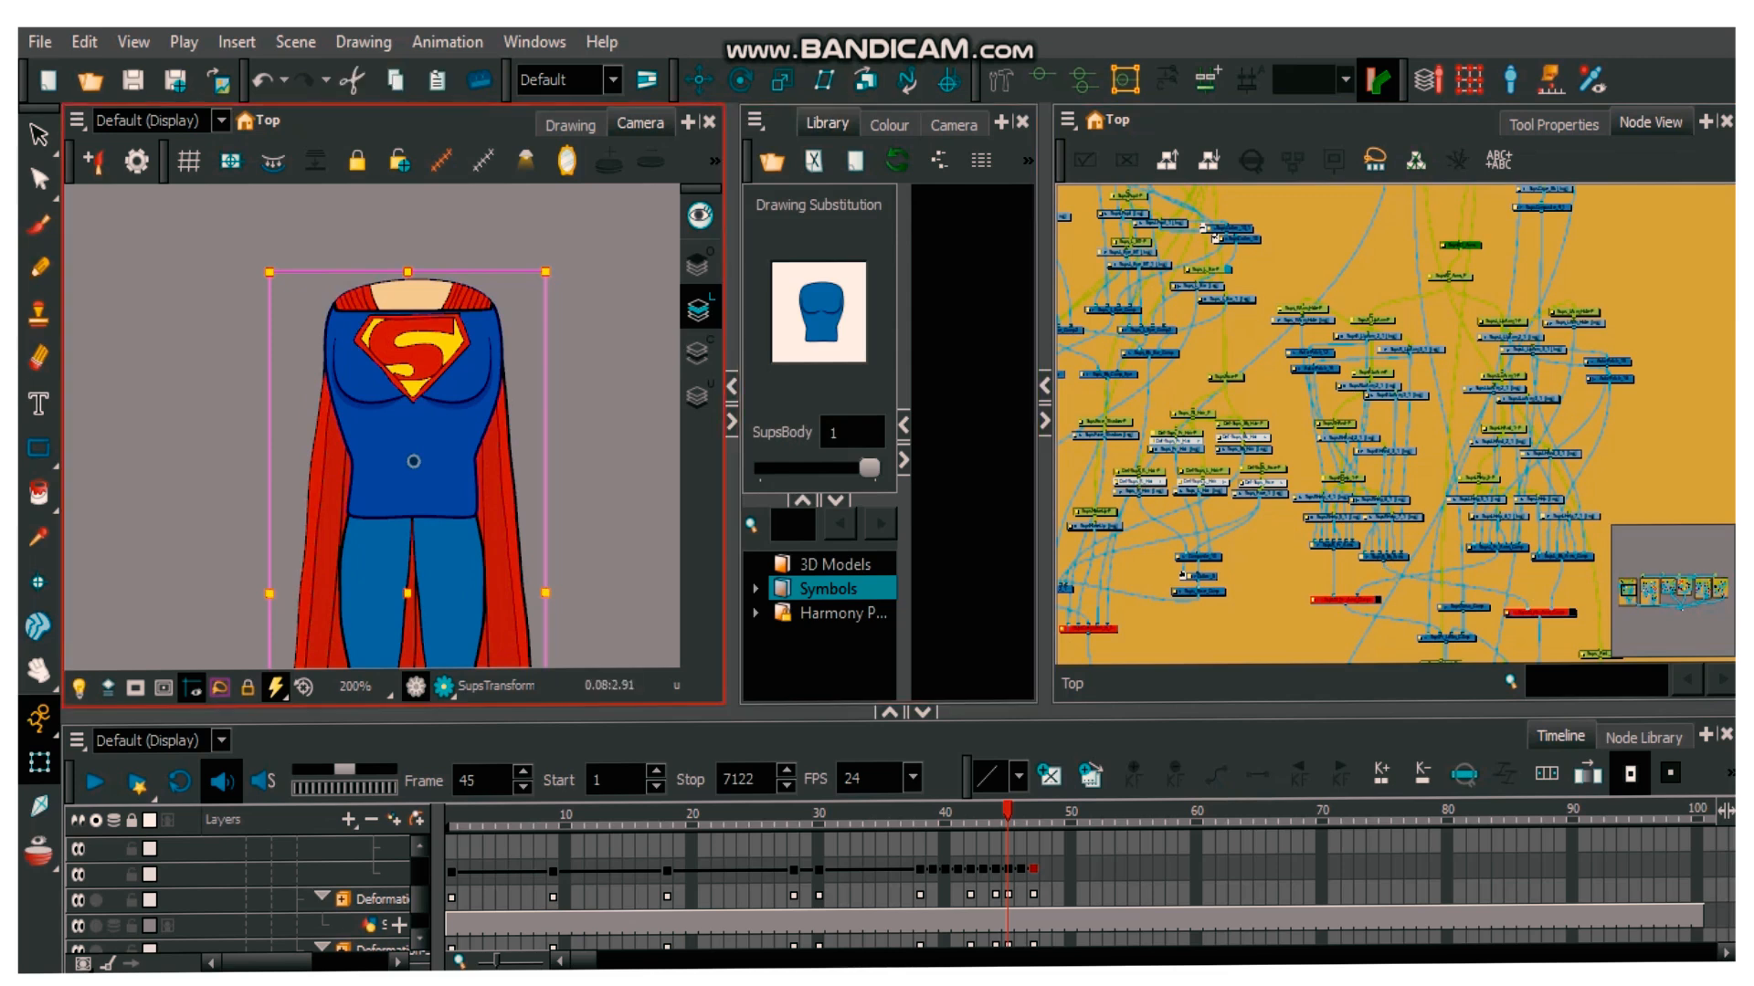
scroll(357, 289, "up", 1)
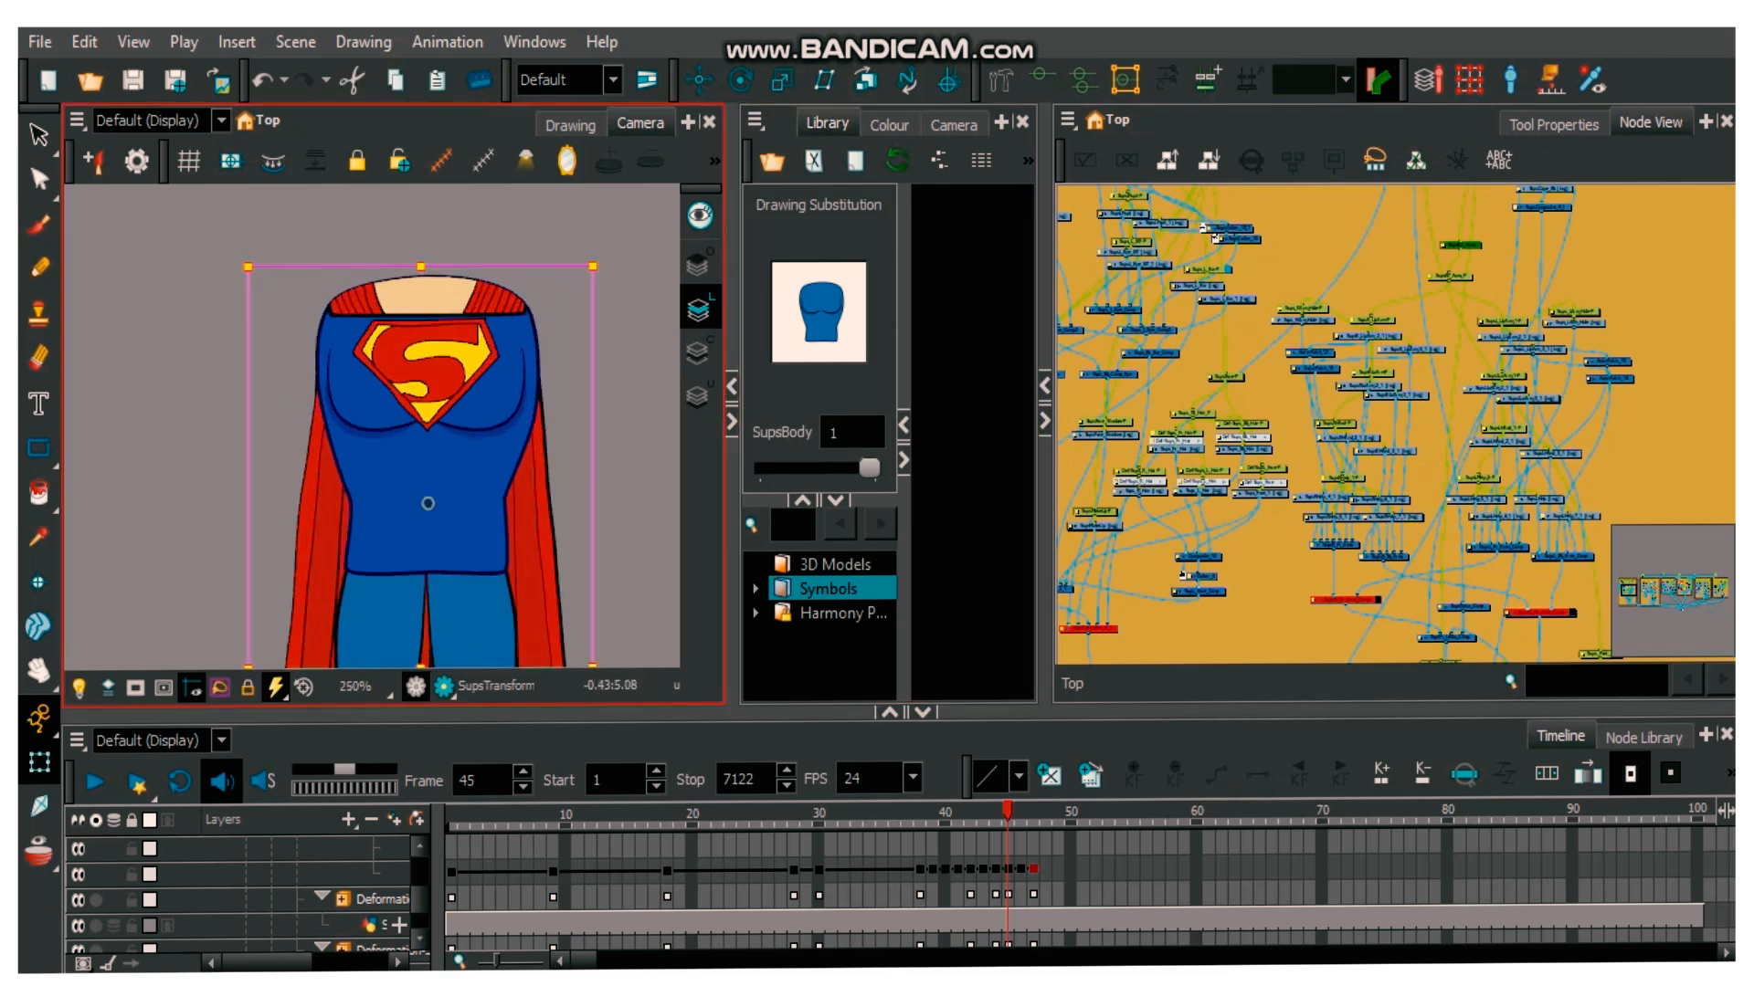